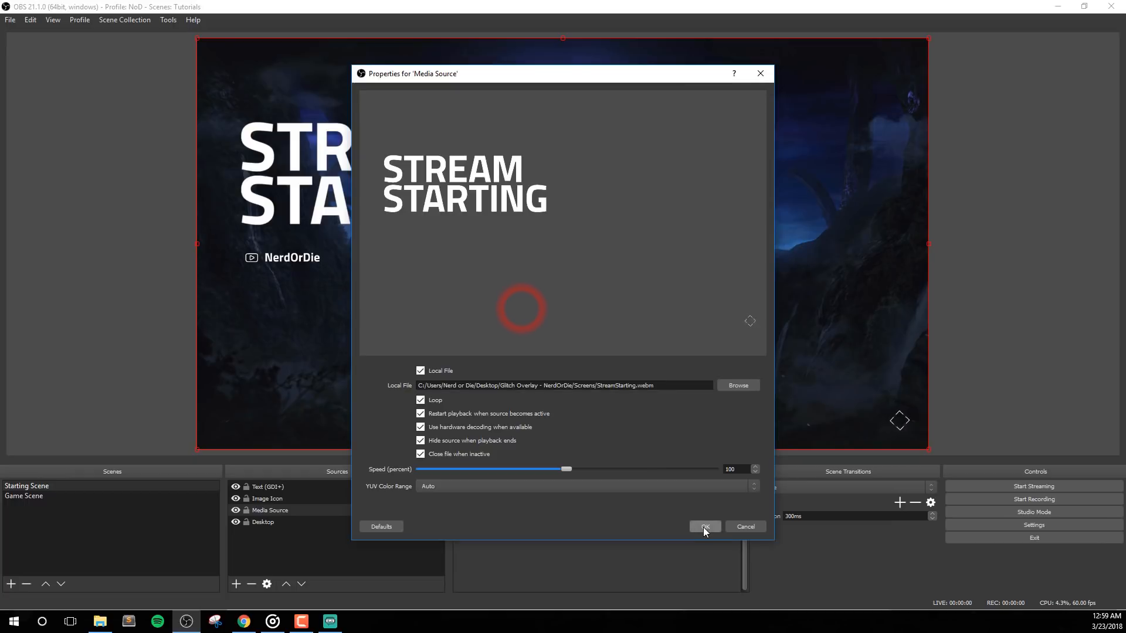
Confirm the media source's StreamStarting.webm properties and select the Image Icon source
{"action": "left_click", "coordinate": [704, 527]}
{"action": "left_click", "coordinate": [322, 499]}
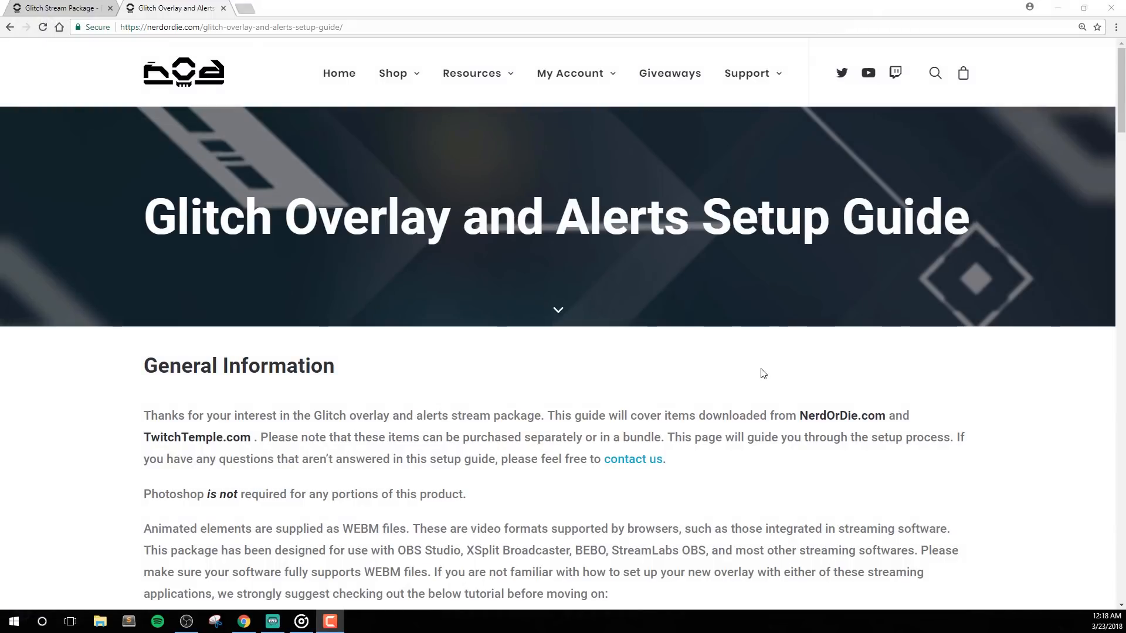
Look through the setup guide's installation sections for Overlay, Alerts, StreamLabs OBS, Scenes and Stinger Transition
{"action": "triple_click", "coordinate": [721, 228]}
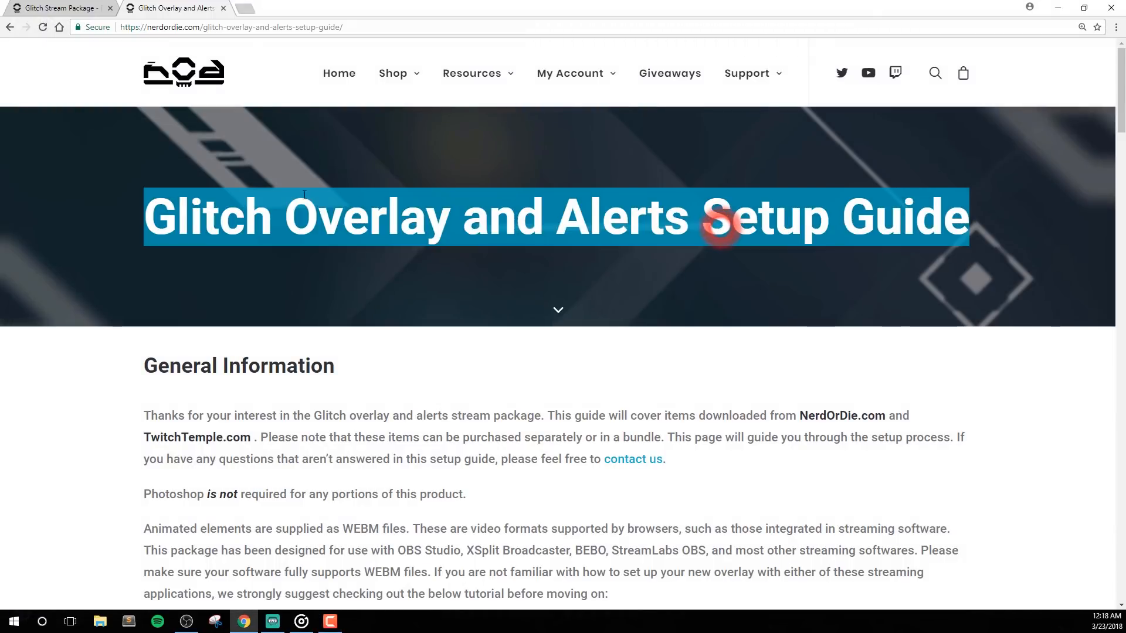
{"action": "left_click", "coordinate": [790, 362]}
{"action": "scroll", "coordinate": [457, 368], "scroll_direction": "down", "scroll_amount": 14}
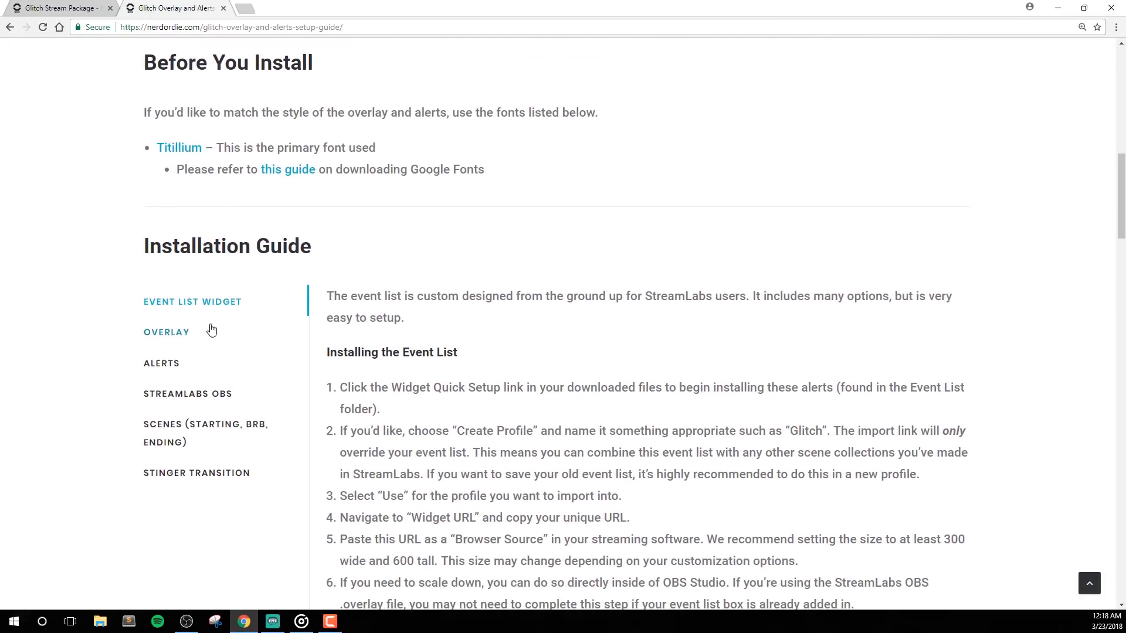
{"action": "left_click", "coordinate": [189, 329]}
{"action": "left_click", "coordinate": [162, 367]}
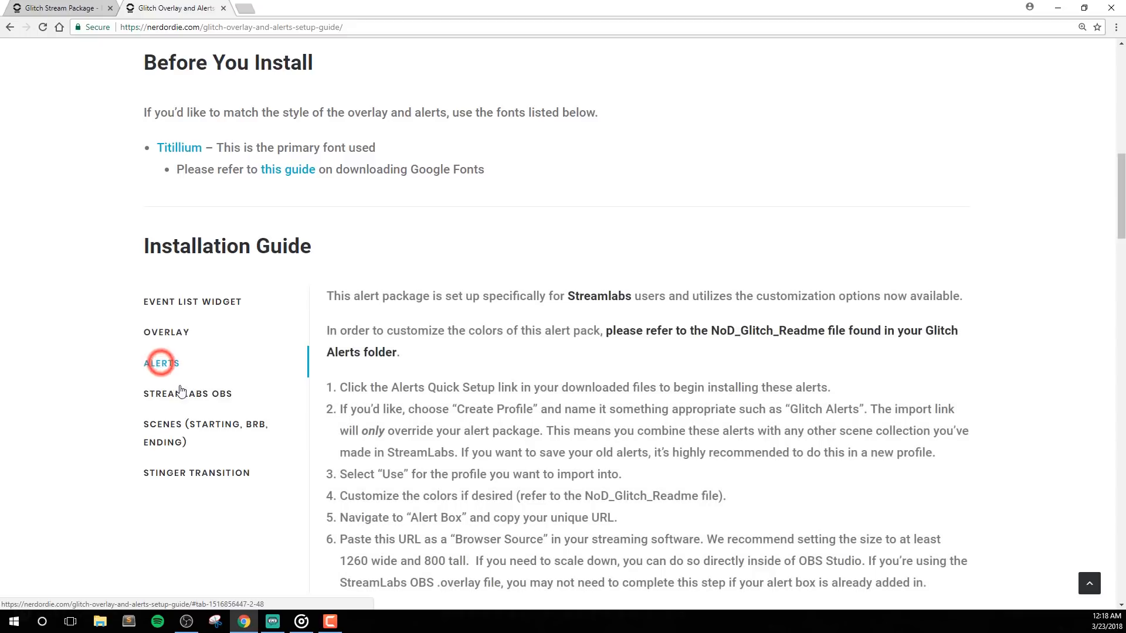
{"action": "left_click", "coordinate": [182, 391]}
{"action": "left_click", "coordinate": [164, 439]}
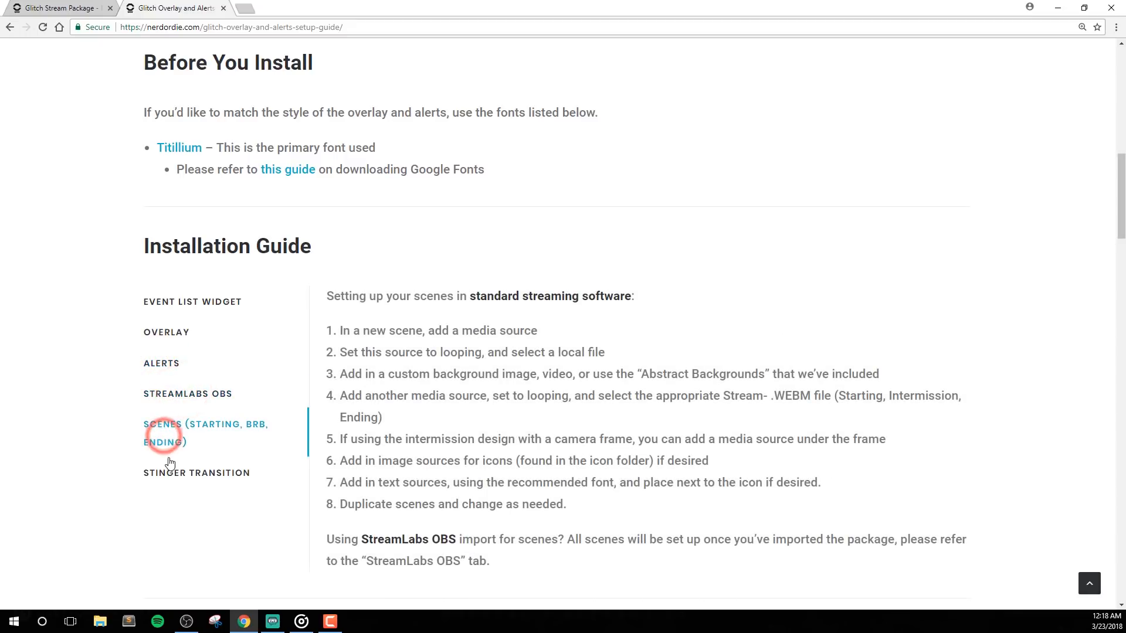
{"action": "left_click", "coordinate": [169, 472]}
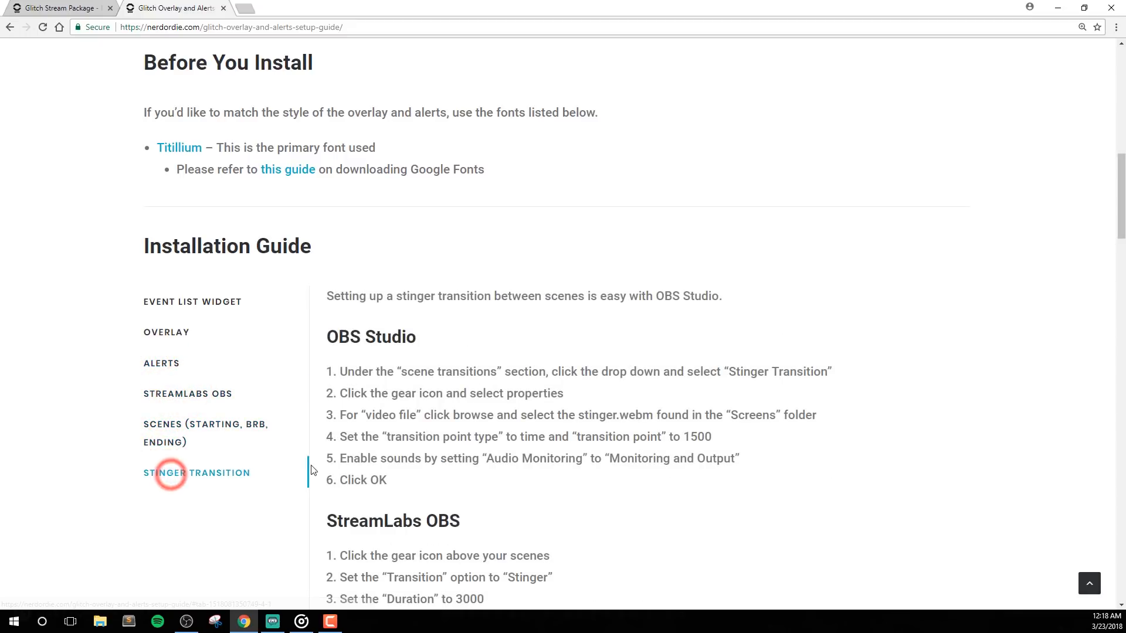
Read the guide's Event List Widget section, including the installation steps and the customization options
{"action": "left_click", "coordinate": [194, 305]}
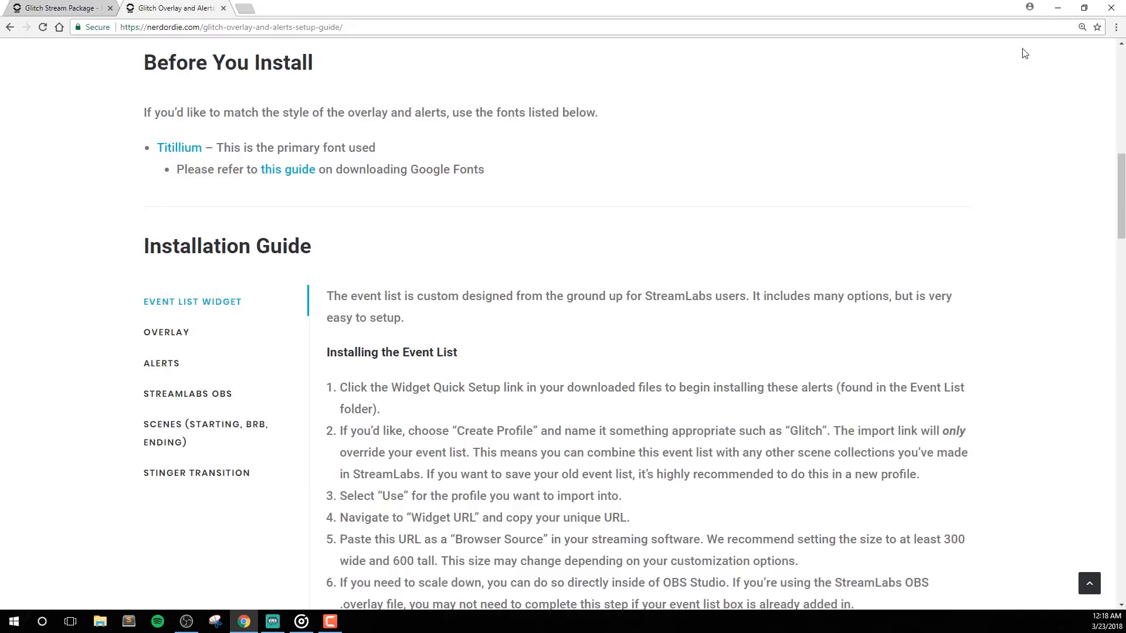
{"action": "scroll", "coordinate": [726, 416], "scroll_direction": "down", "scroll_amount": 15}
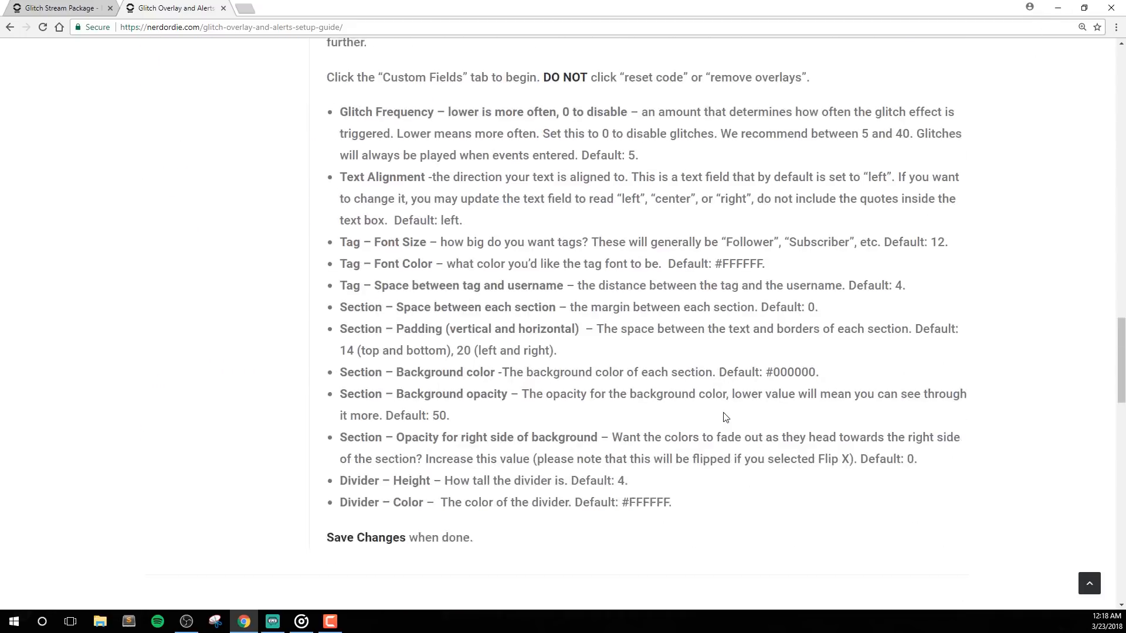
{"action": "scroll", "coordinate": [725, 417], "scroll_direction": "up", "scroll_amount": 4}
{"action": "scroll", "coordinate": [726, 417], "scroll_direction": "up", "scroll_amount": 9}
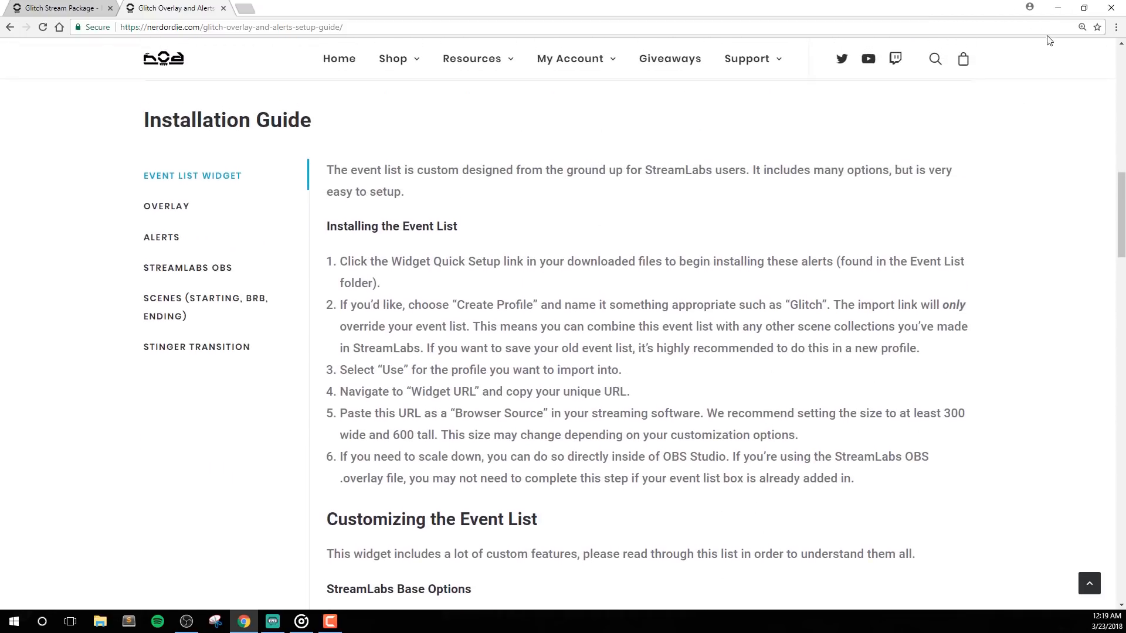
Launch the Streamlabs Event List - Quick Setup shortcut from the Event List folder inside the desktop's Glitch Overlay folder
{"action": "left_click", "coordinate": [1053, 11]}
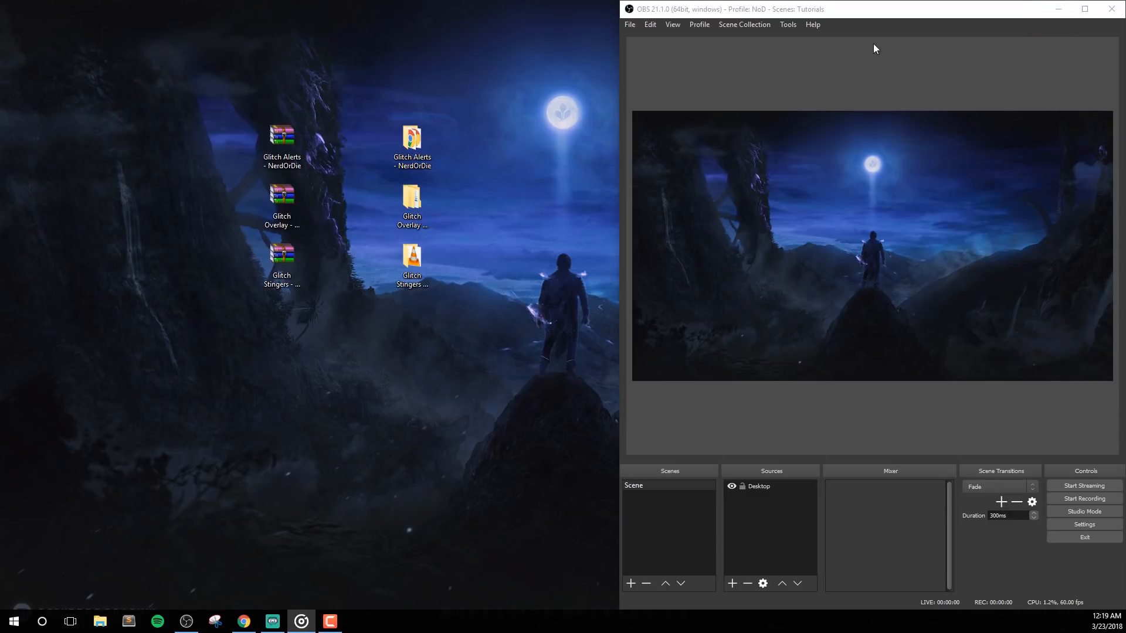
{"action": "left_click", "coordinate": [1058, 12]}
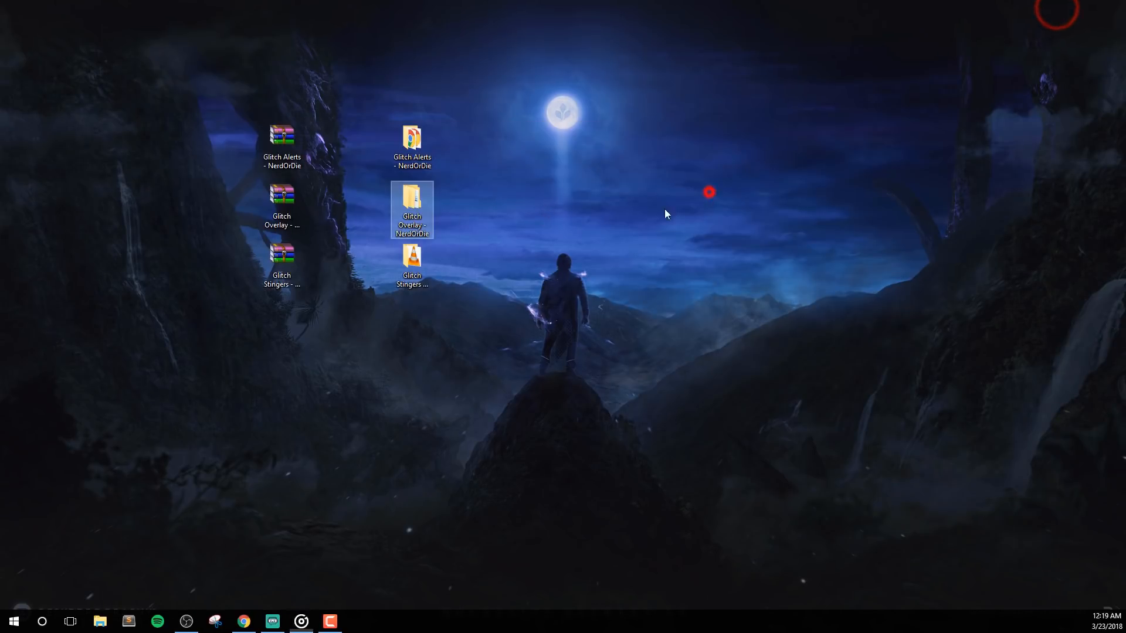
{"action": "left_click", "coordinate": [420, 217]}
{"action": "double_click", "coordinate": [409, 208]}
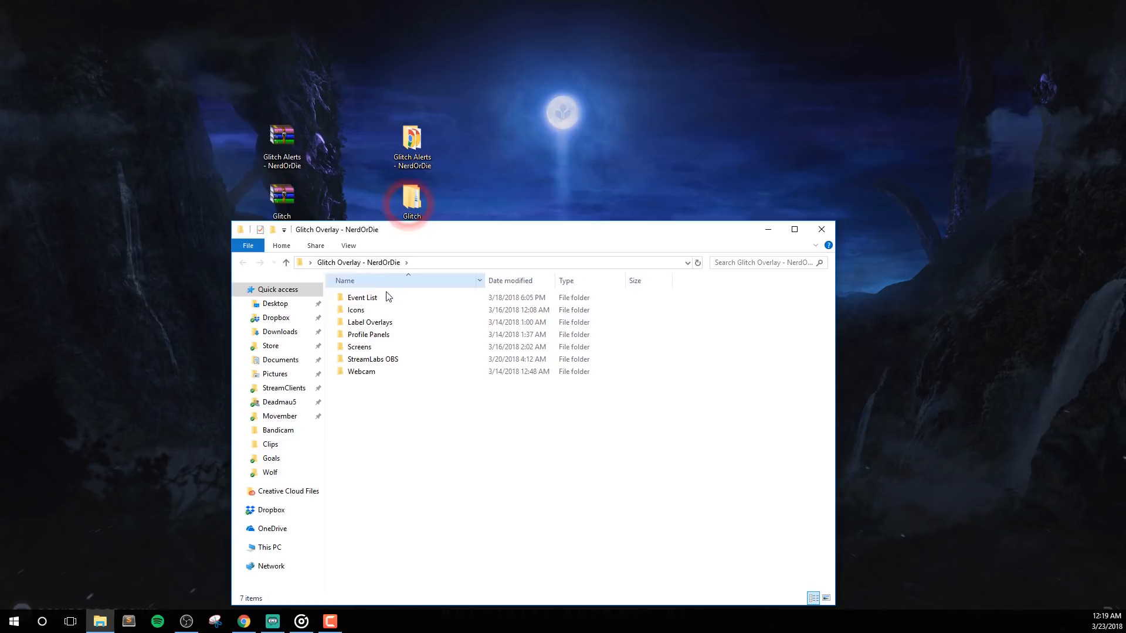
{"action": "double_click", "coordinate": [384, 296]}
{"action": "left_click", "coordinate": [378, 300]}
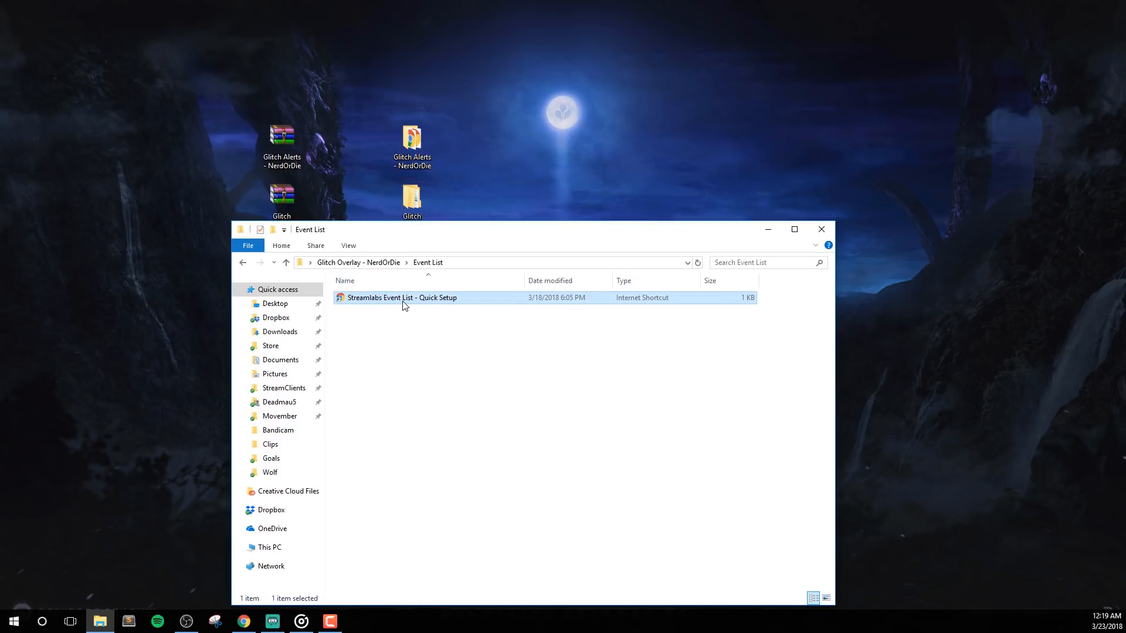
{"action": "double_click", "coordinate": [402, 301]}
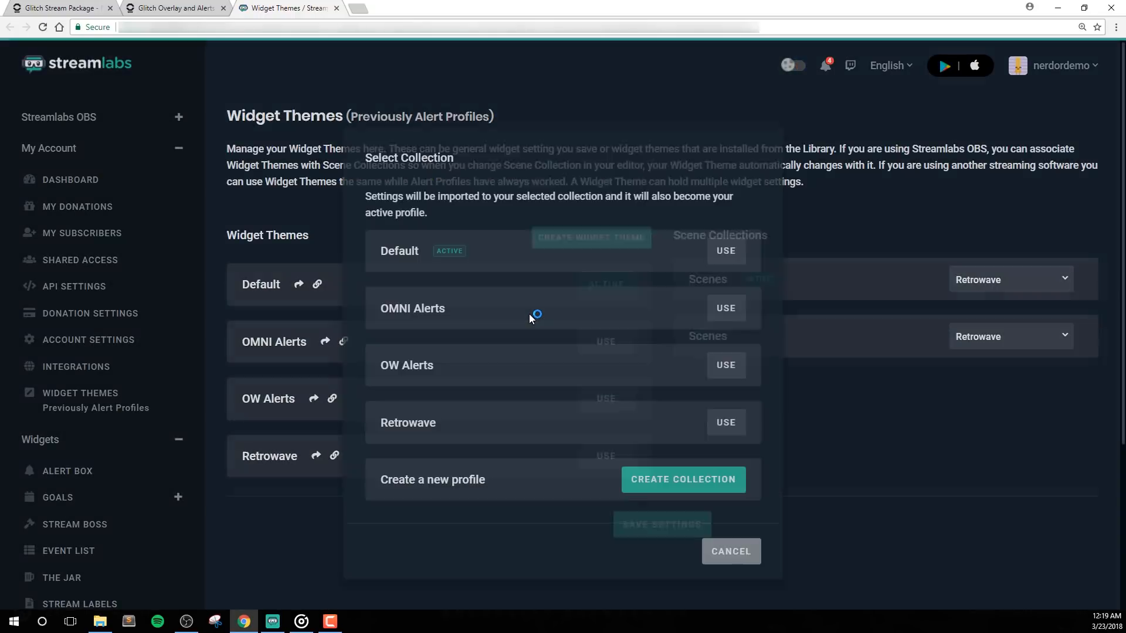
Create a widget theme named Glitch Profile and import the event list settings into it
{"action": "left_click", "coordinate": [661, 484]}
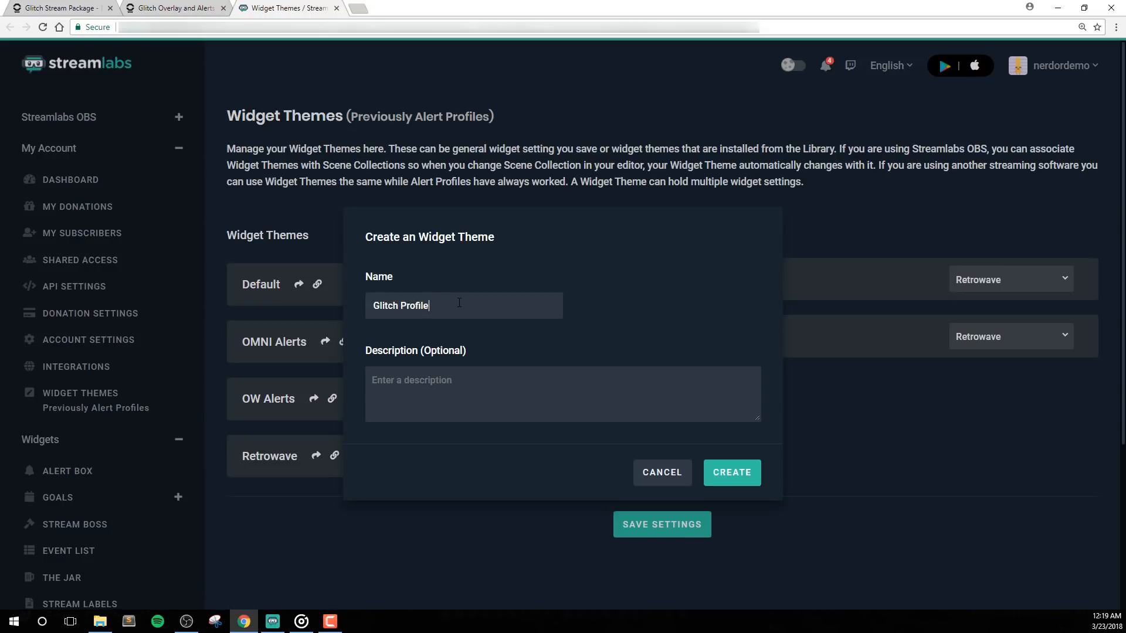
{"action": "left_click", "coordinate": [728, 476]}
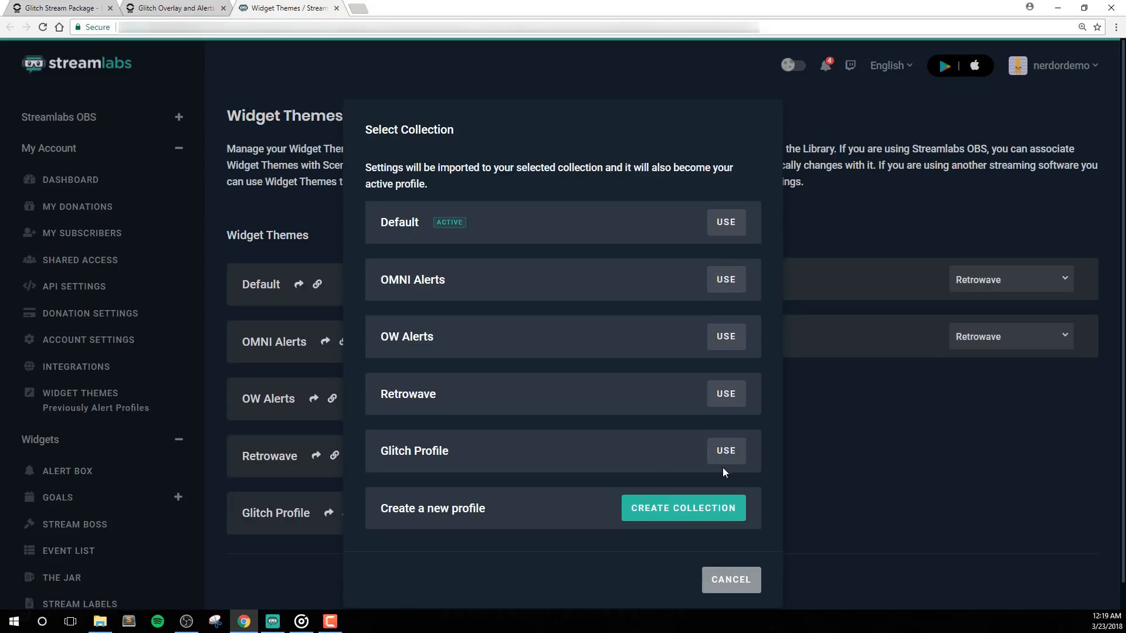
{"action": "triple_click", "coordinate": [449, 458]}
{"action": "left_click", "coordinate": [725, 452]}
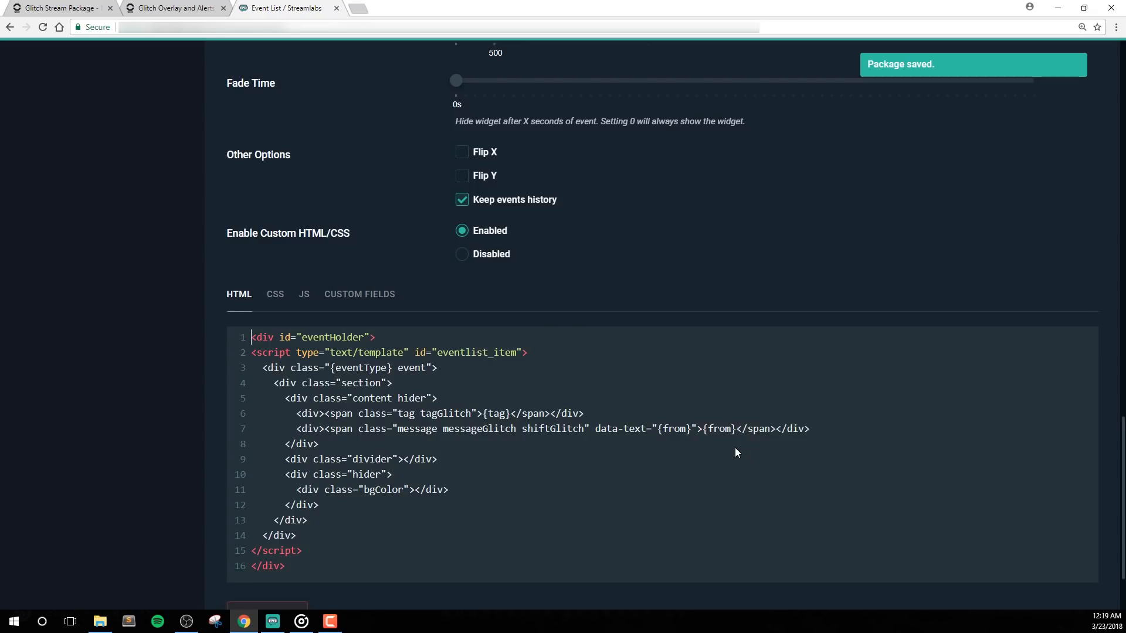
Arrange the browser beside OBS and copy the Streamlabs event list's widget URL
{"action": "scroll", "coordinate": [752, 368], "scroll_direction": "up", "scroll_amount": 20}
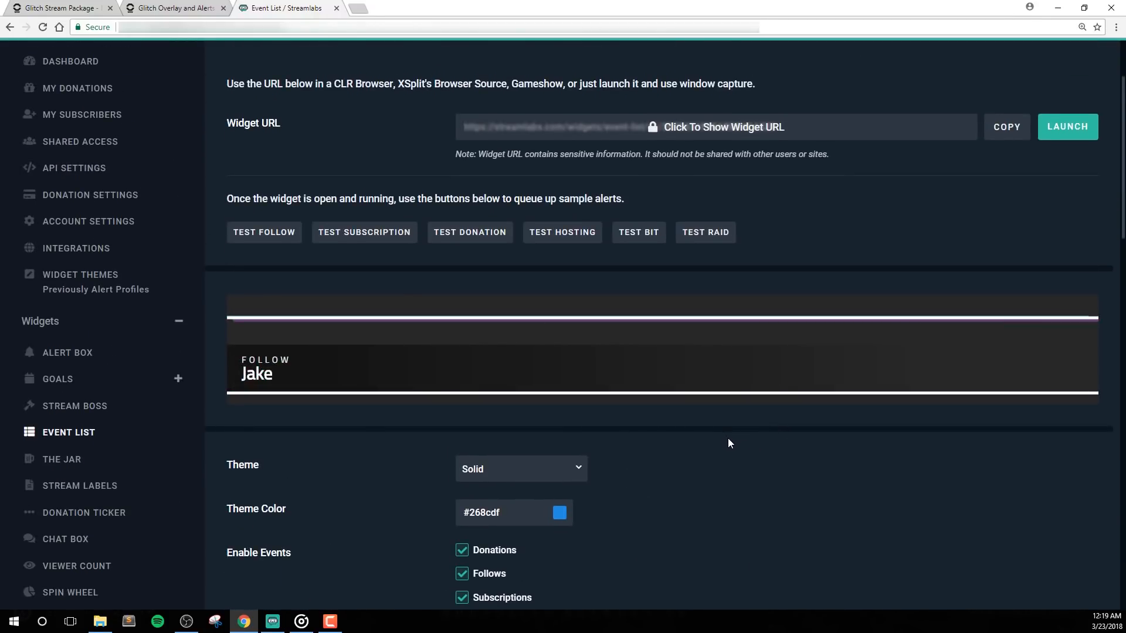
{"action": "scroll", "coordinate": [727, 436], "scroll_direction": "up", "scroll_amount": 1}
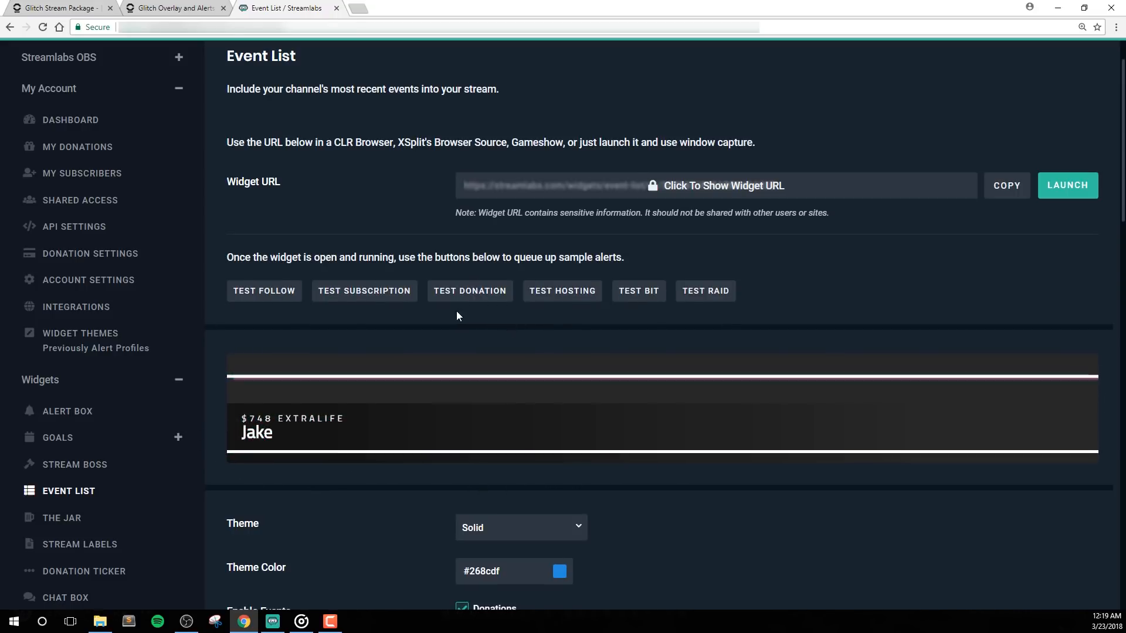
{"action": "key", "text": "super+Left"}
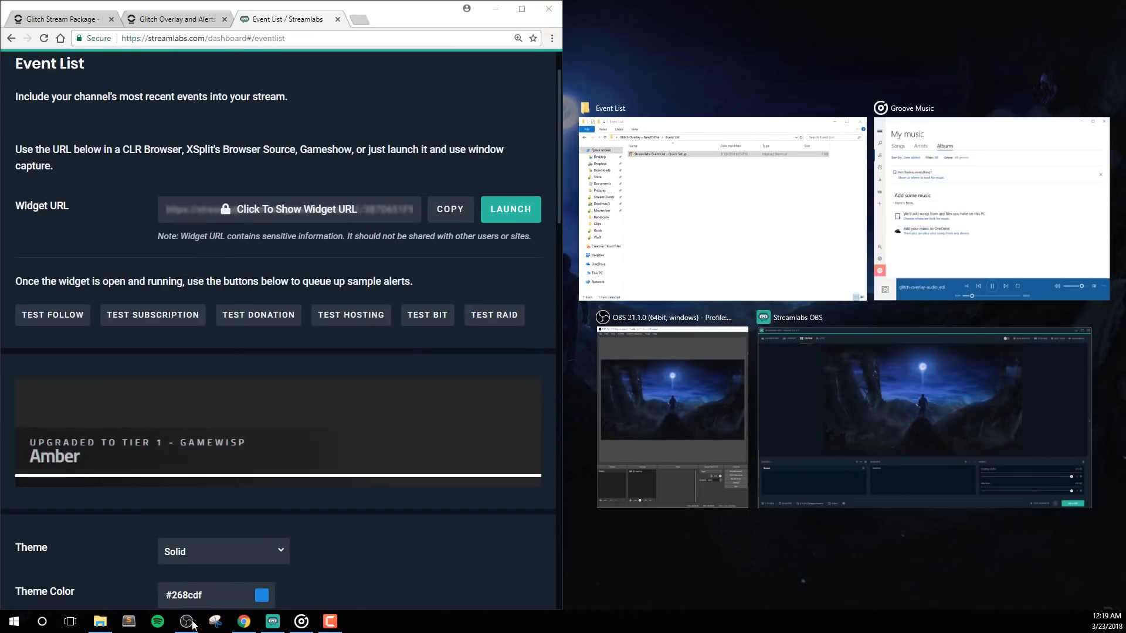
{"action": "left_click", "coordinate": [186, 622]}
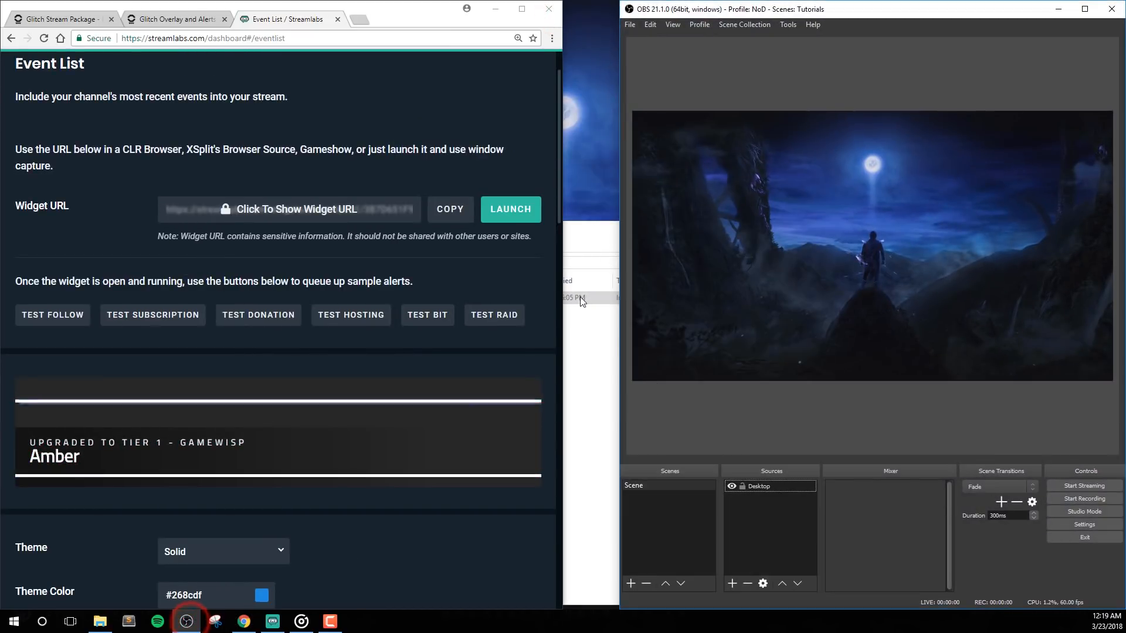
{"action": "left_click_drag", "start_coordinate": [562, 290], "coordinate": [628, 293]}
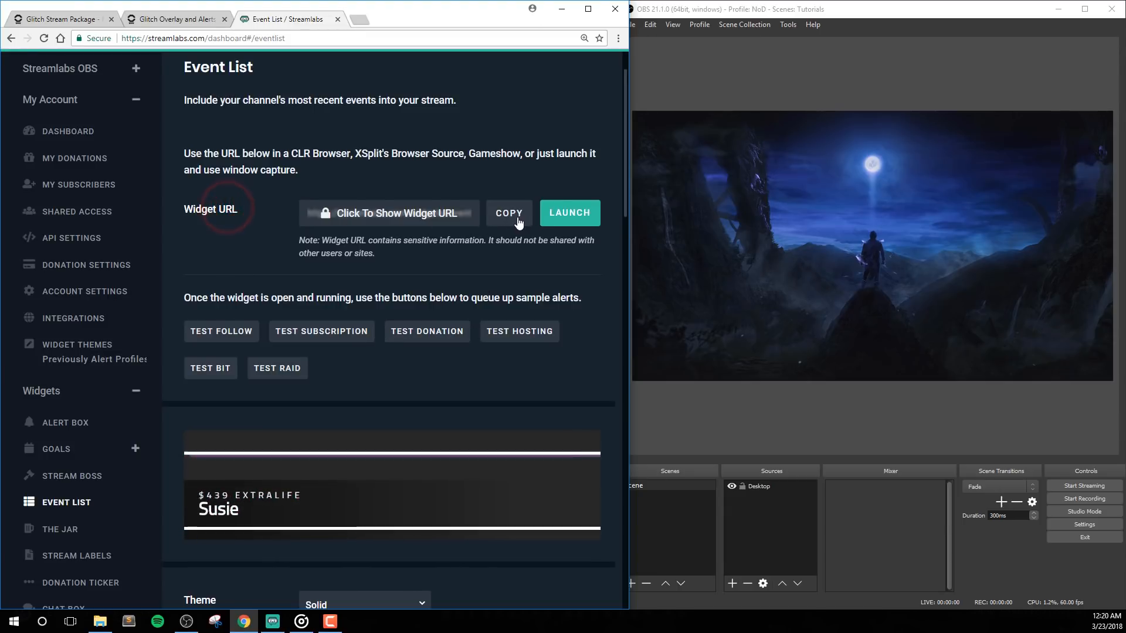
{"action": "left_click", "coordinate": [516, 213]}
Add a new Browser source named Glitch Event List to the OBS scene
{"action": "right_click", "coordinate": [756, 513]}
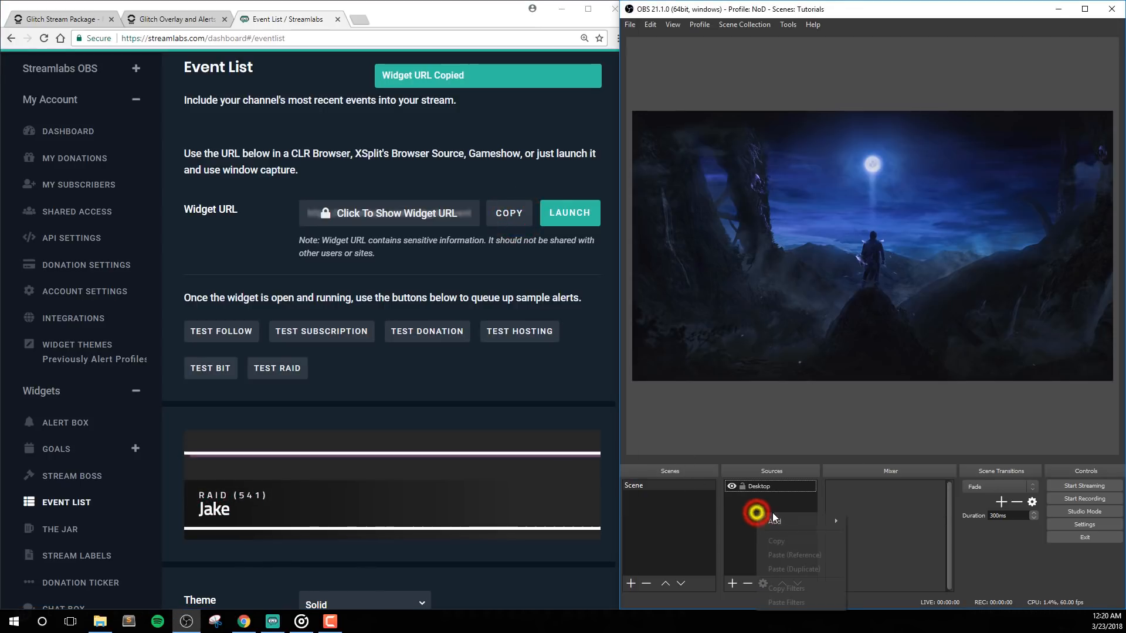
{"action": "left_click", "coordinate": [782, 520]}
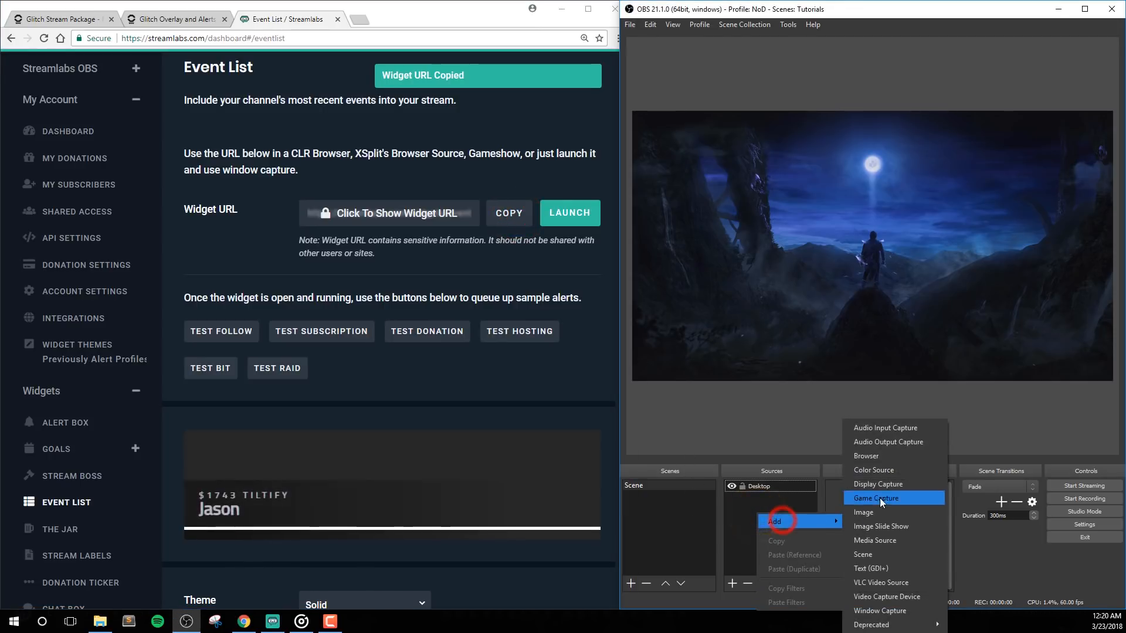
{"action": "left_click", "coordinate": [889, 457]}
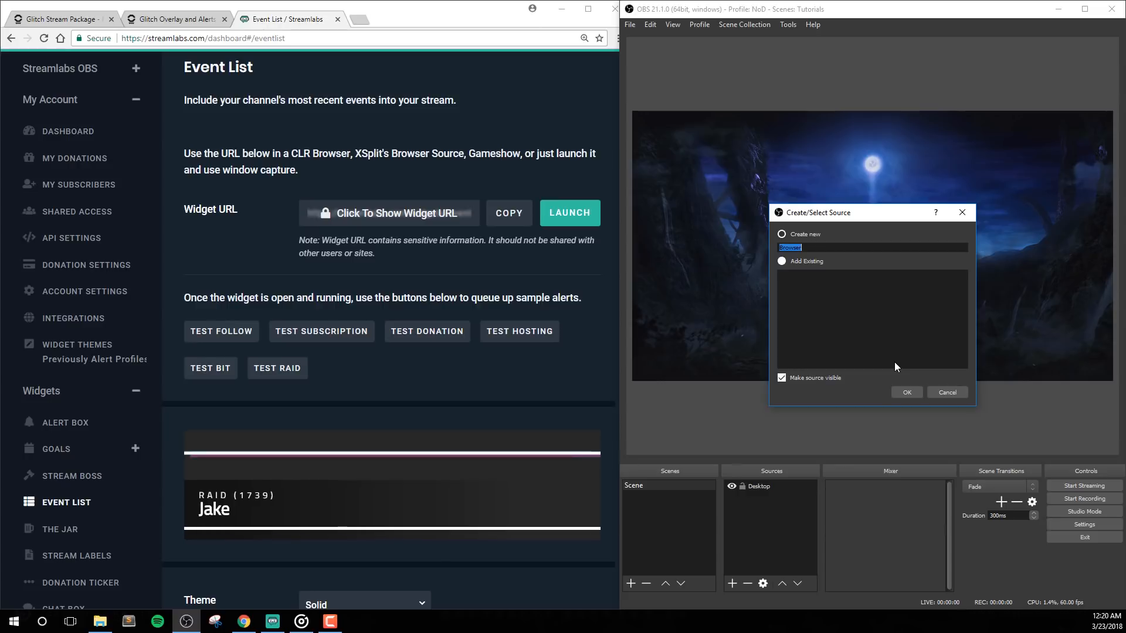
{"action": "type", "text": "Glitch Event List"}
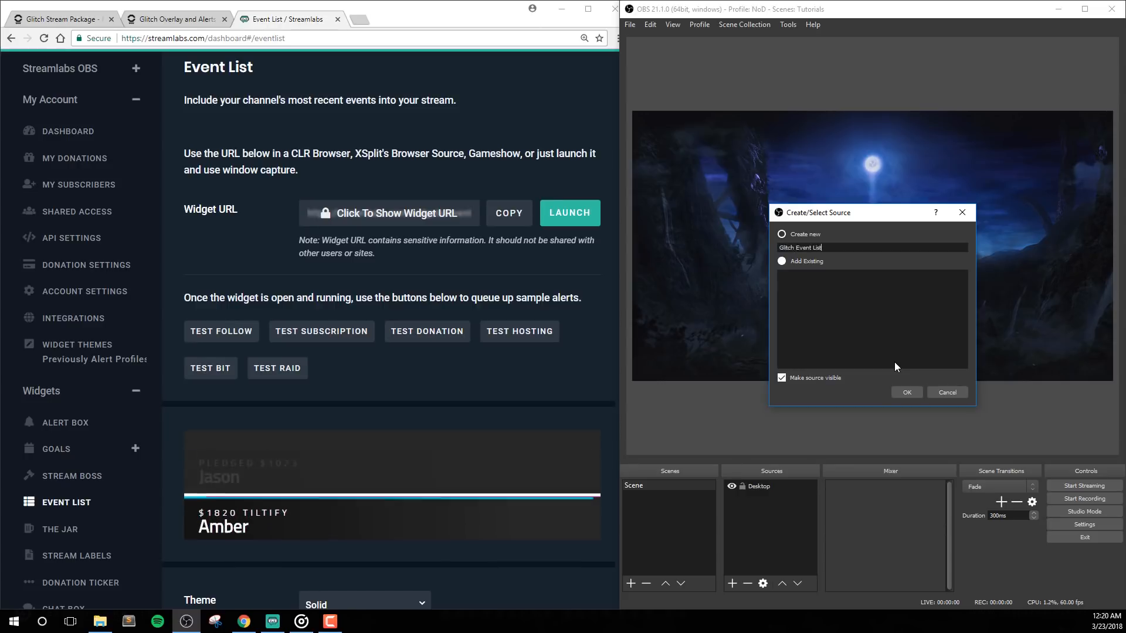
{"action": "key", "text": "Return"}
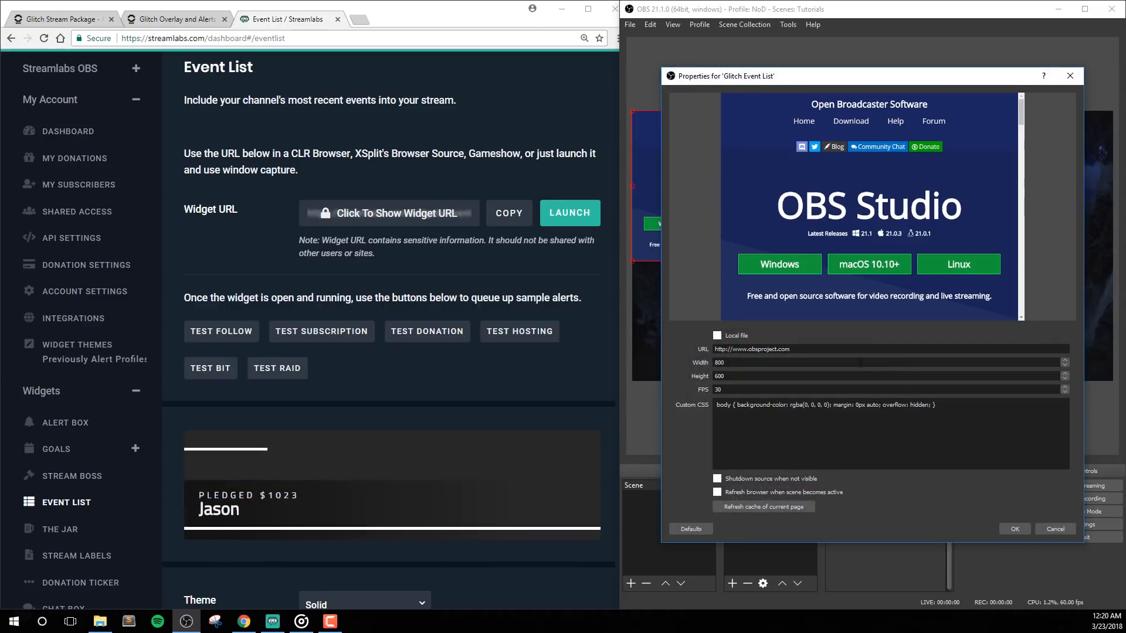
Paste the private widget URL as the Glitch Event List source's URL and set its width to 300
{"action": "triple_click", "coordinate": [838, 347]}
{"action": "key", "text": "ctrl+v"}
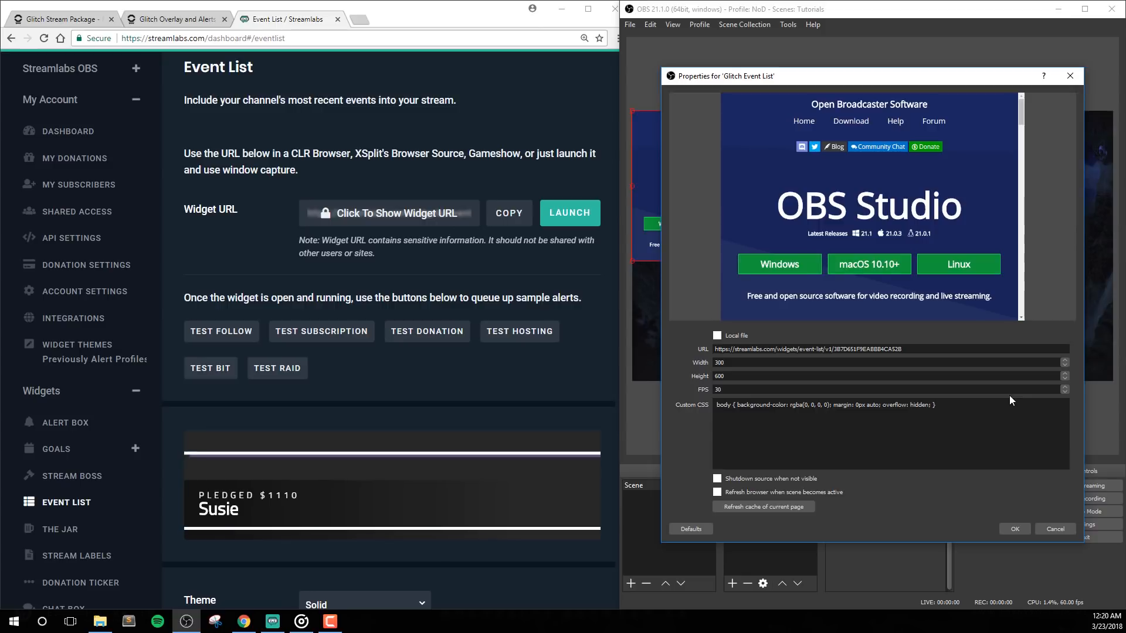
{"action": "left_click", "coordinate": [1016, 529]}
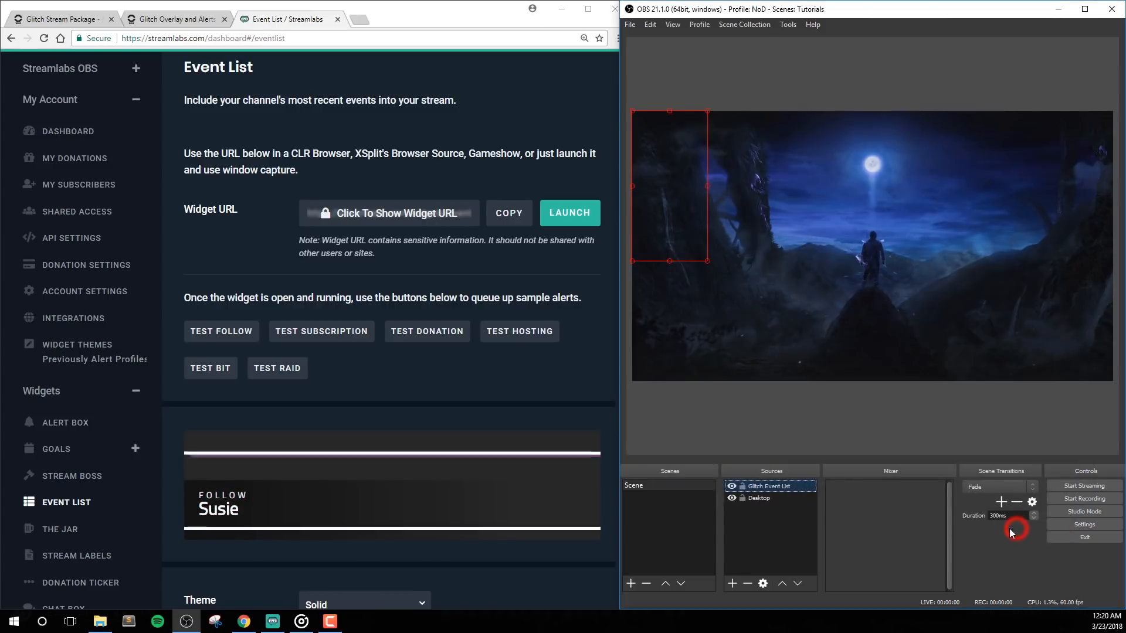
Move the event list source toward the middle of the canvas and send test follow, subscription and donation alerts from Streamlabs
{"action": "left_click_drag", "start_coordinate": [783, 247], "coordinate": [890, 245]}
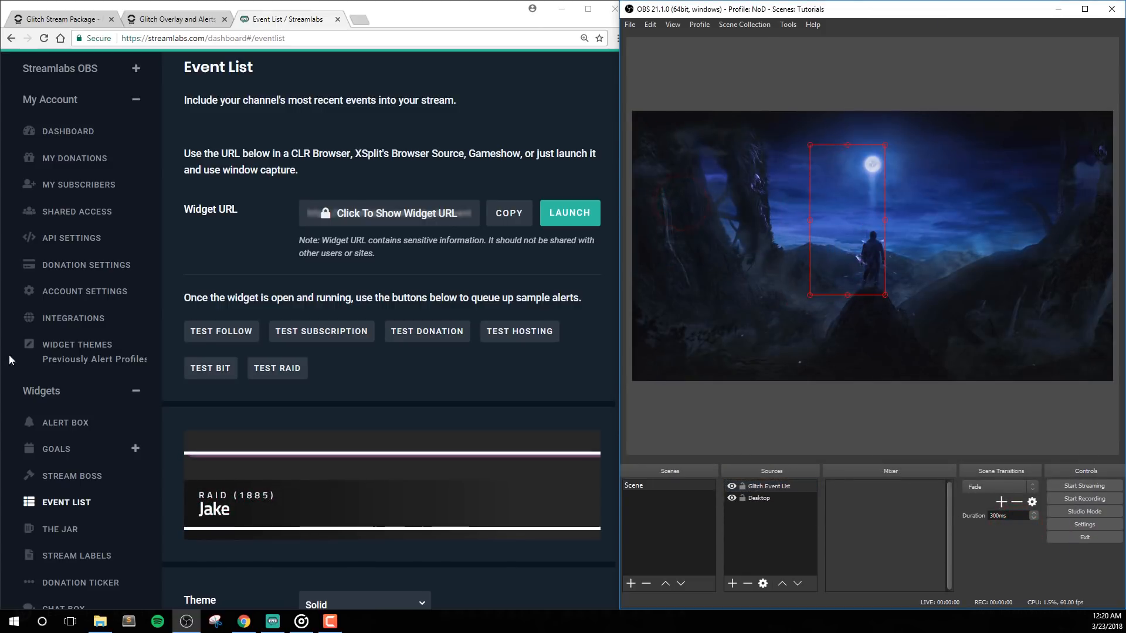
{"action": "left_click", "coordinate": [219, 332]}
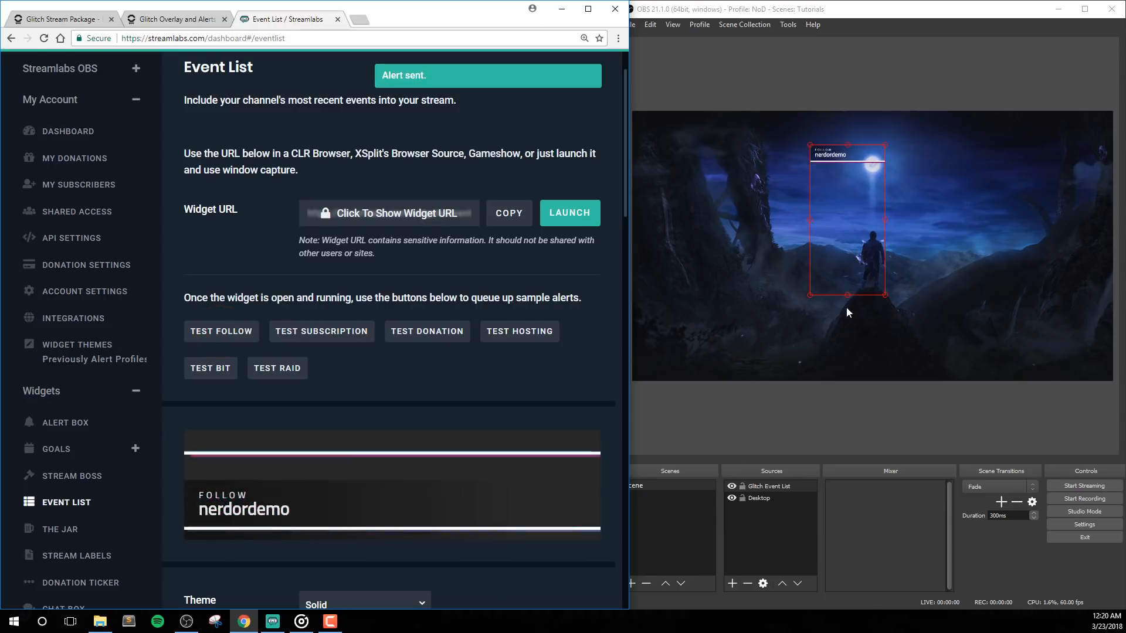
{"action": "left_click", "coordinate": [348, 332]}
{"action": "left_click", "coordinate": [404, 331]}
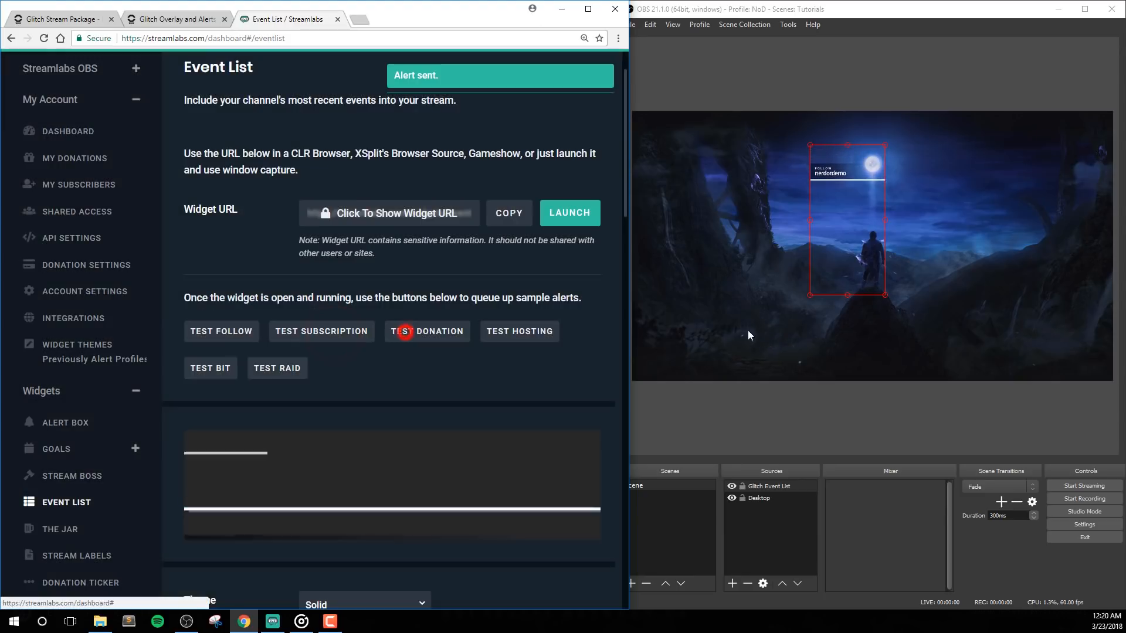
Try scaling down the event list source, reset its transform, and reposition it just left of the canvas centre for a test subscription alert
{"action": "left_click_drag", "start_coordinate": [885, 295], "coordinate": [863, 271]}
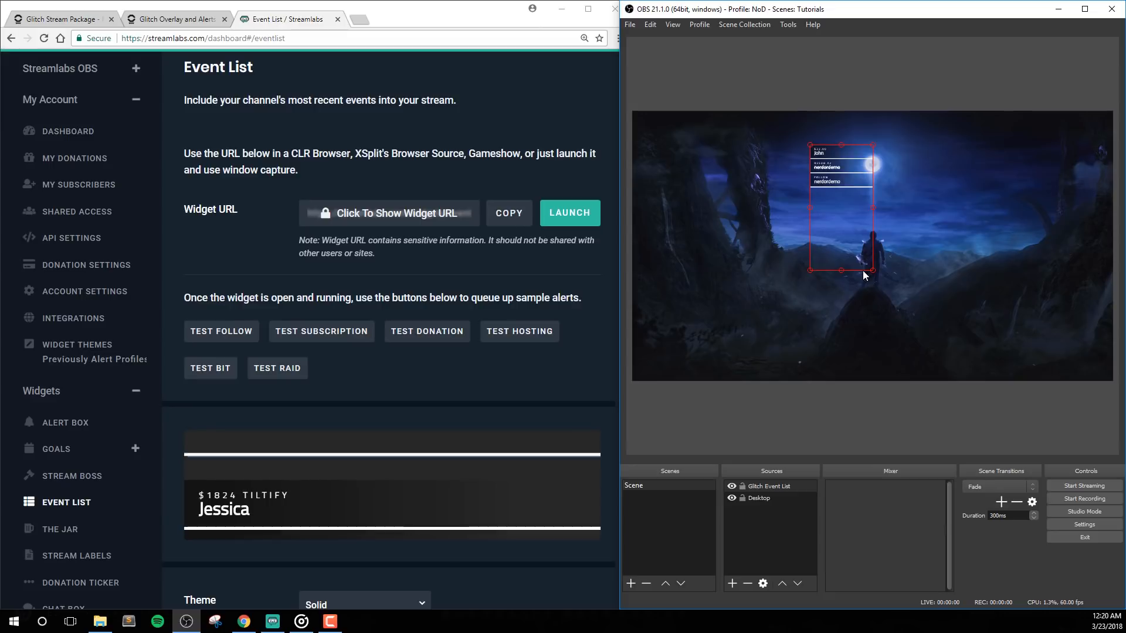
{"action": "key", "text": "ctrl+r"}
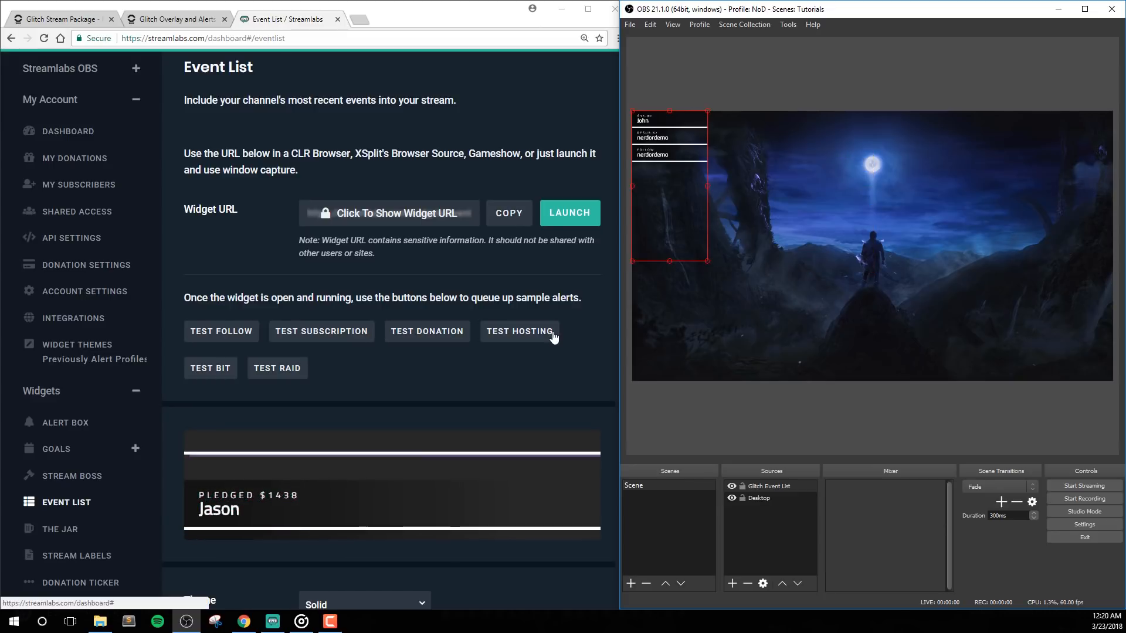
{"action": "left_click_drag", "start_coordinate": [665, 228], "coordinate": [803, 304]}
{"action": "left_click", "coordinate": [309, 330]}
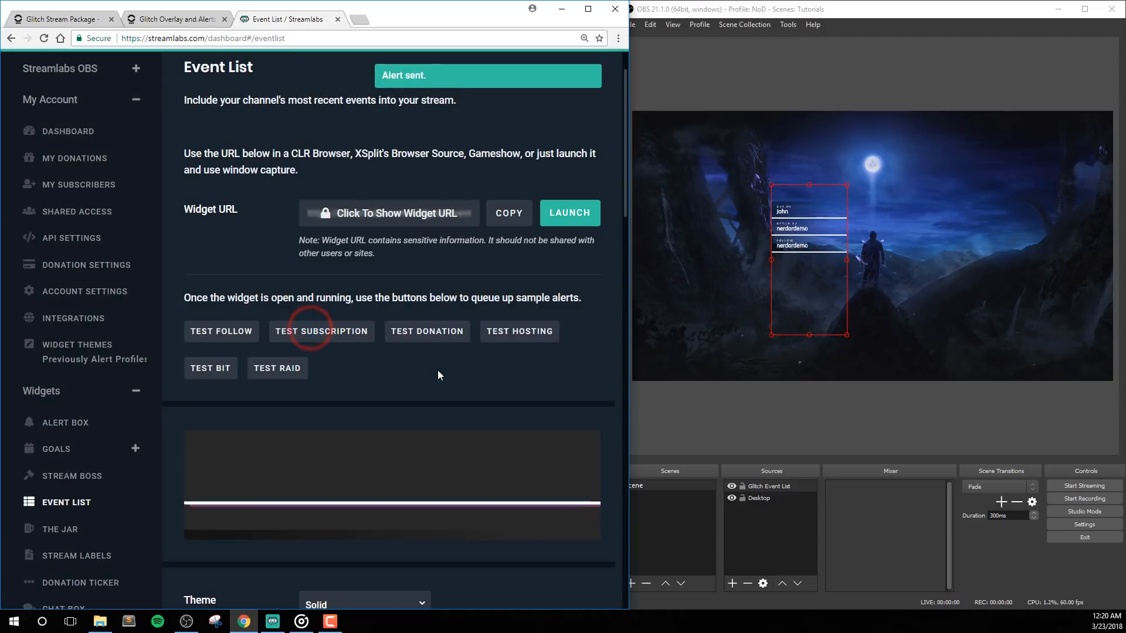
Try turning off the Subscriptions and Hosts events in the event list settings, and turn both back on
{"action": "scroll", "coordinate": [437, 370], "scroll_direction": "down", "scroll_amount": 6}
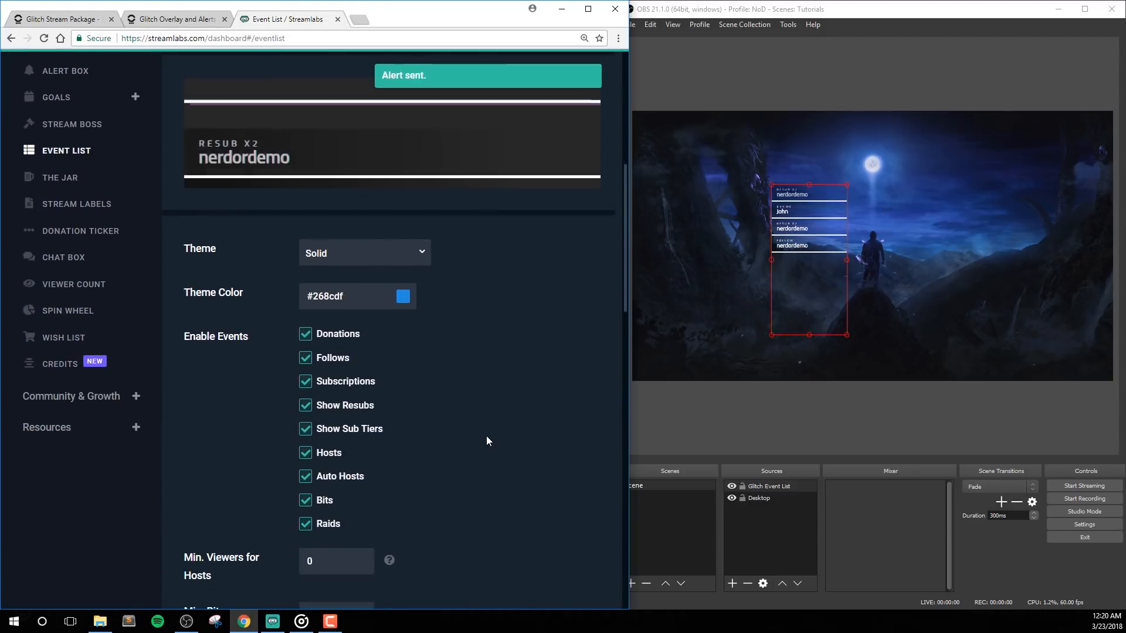
{"action": "scroll", "coordinate": [487, 438], "scroll_direction": "down", "scroll_amount": 1}
{"action": "scroll", "coordinate": [487, 410], "scroll_direction": "up", "scroll_amount": 1}
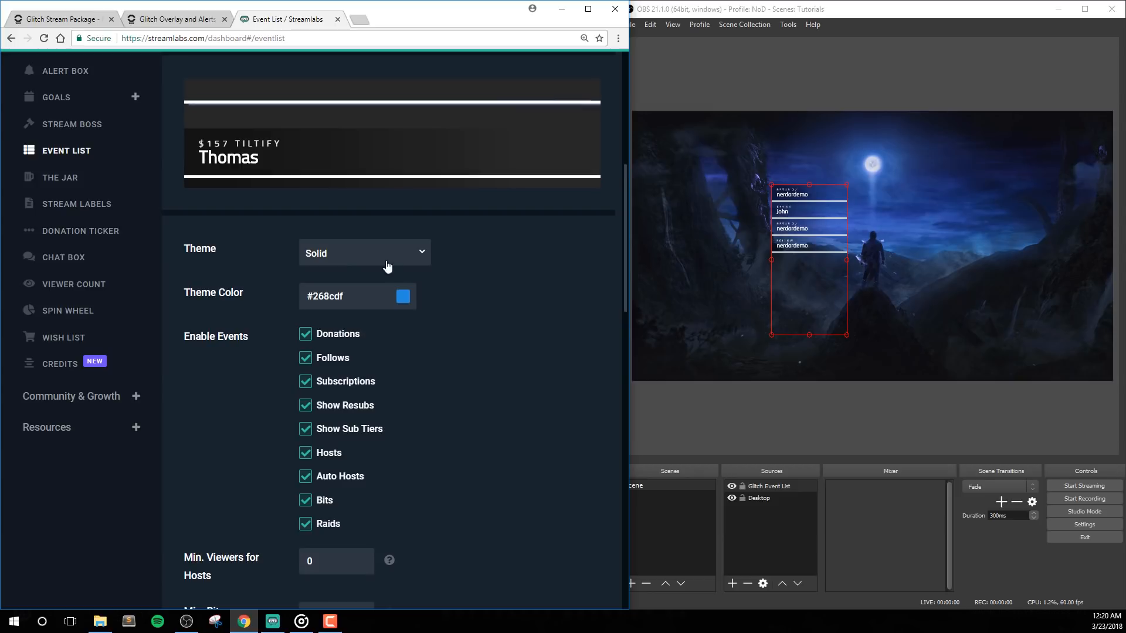
{"action": "scroll", "coordinate": [422, 375], "scroll_direction": "down", "scroll_amount": 2}
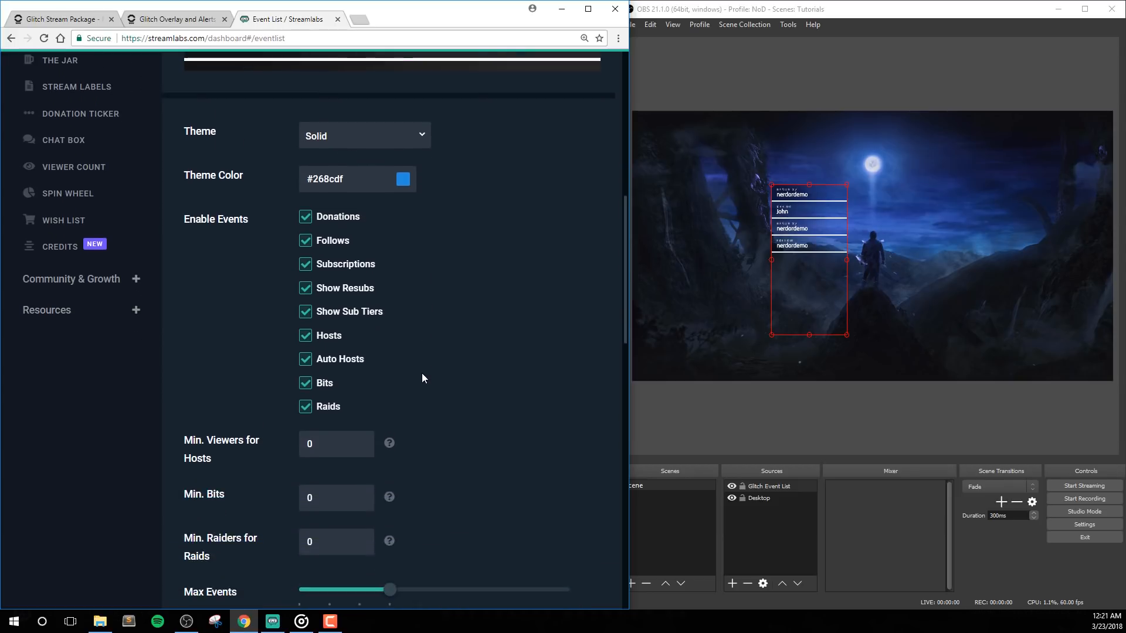
{"action": "scroll", "coordinate": [424, 378], "scroll_direction": "down", "scroll_amount": 1}
{"action": "scroll", "coordinate": [452, 353], "scroll_direction": "down", "scroll_amount": 1}
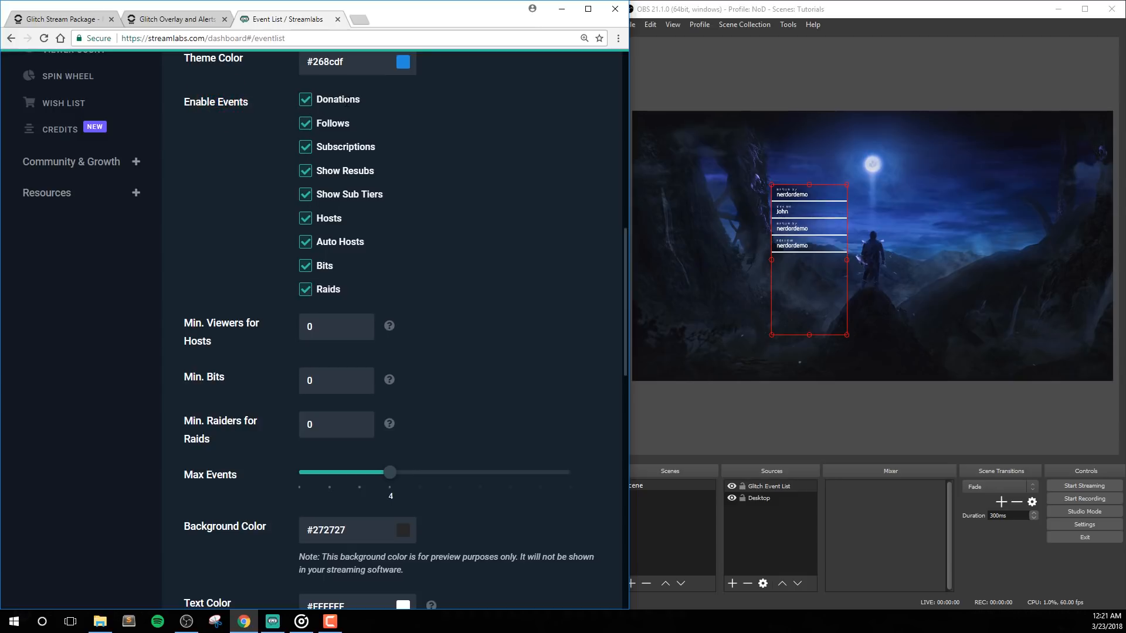
{"action": "left_click", "coordinate": [303, 148]}
{"action": "left_click", "coordinate": [304, 170]}
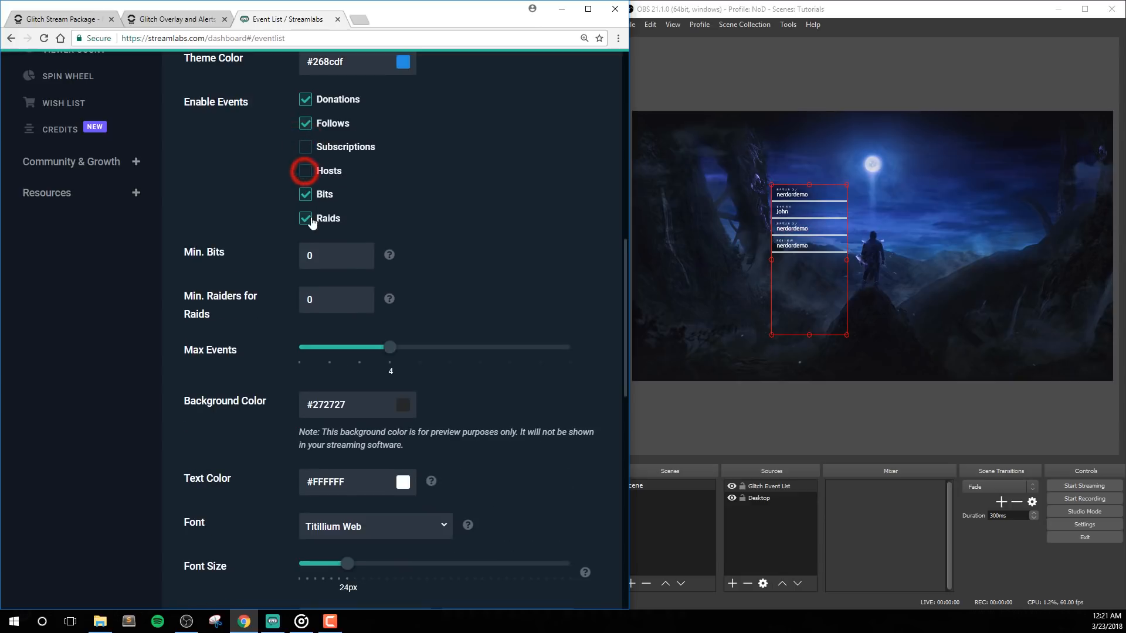
{"action": "left_click", "coordinate": [305, 171]}
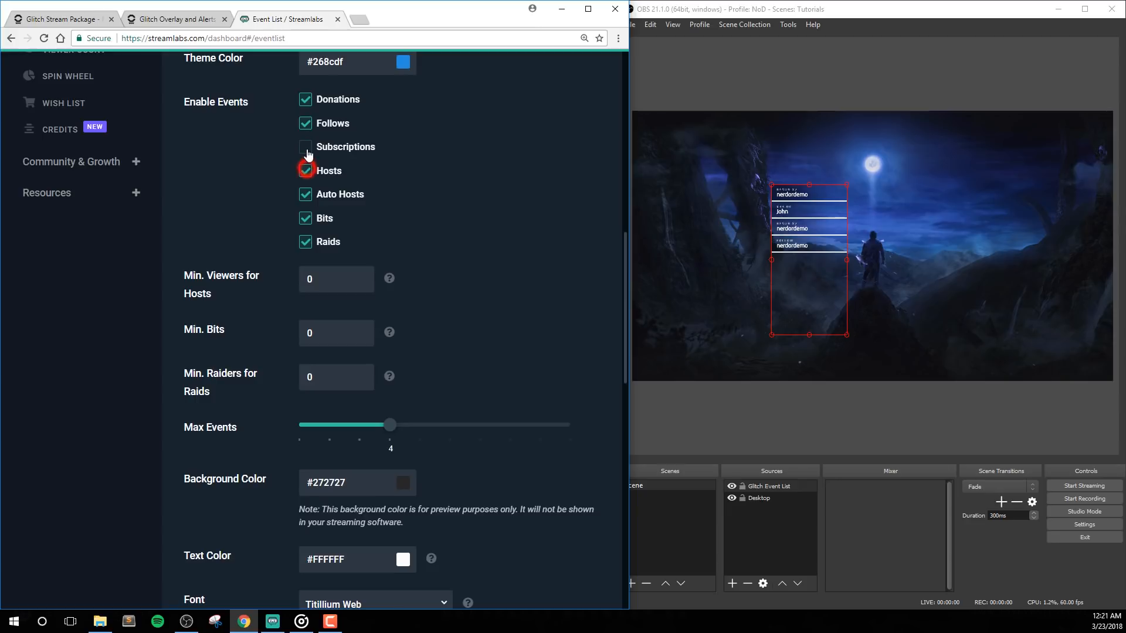
{"action": "left_click", "coordinate": [305, 147]}
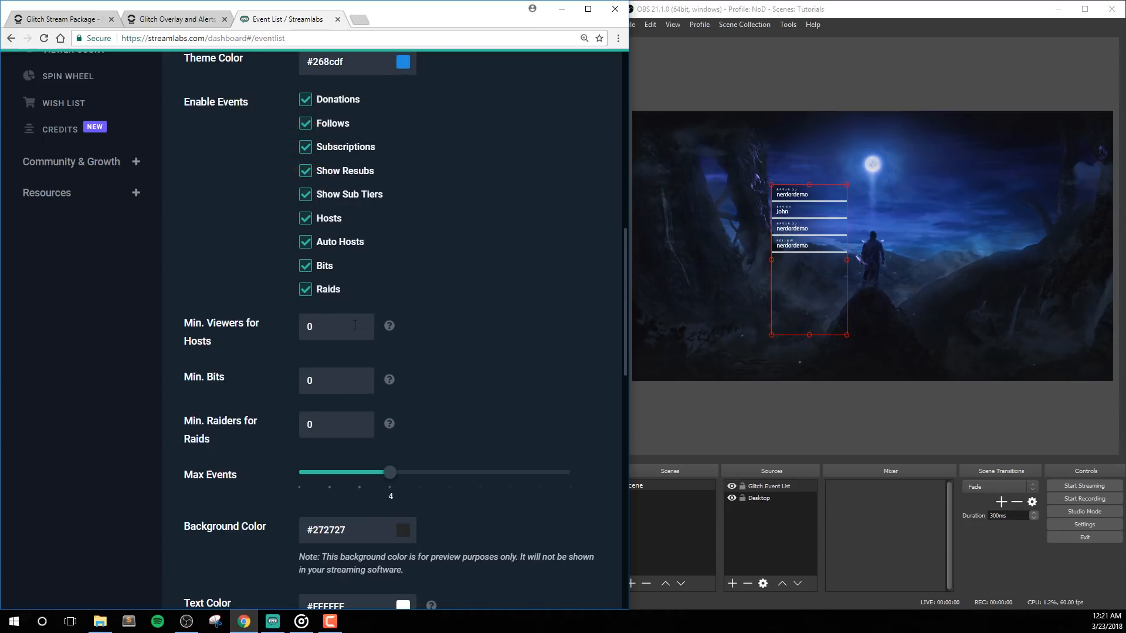
Set the event list's Max Events to 5
{"action": "mouse_move", "coordinate": [391, 381]}
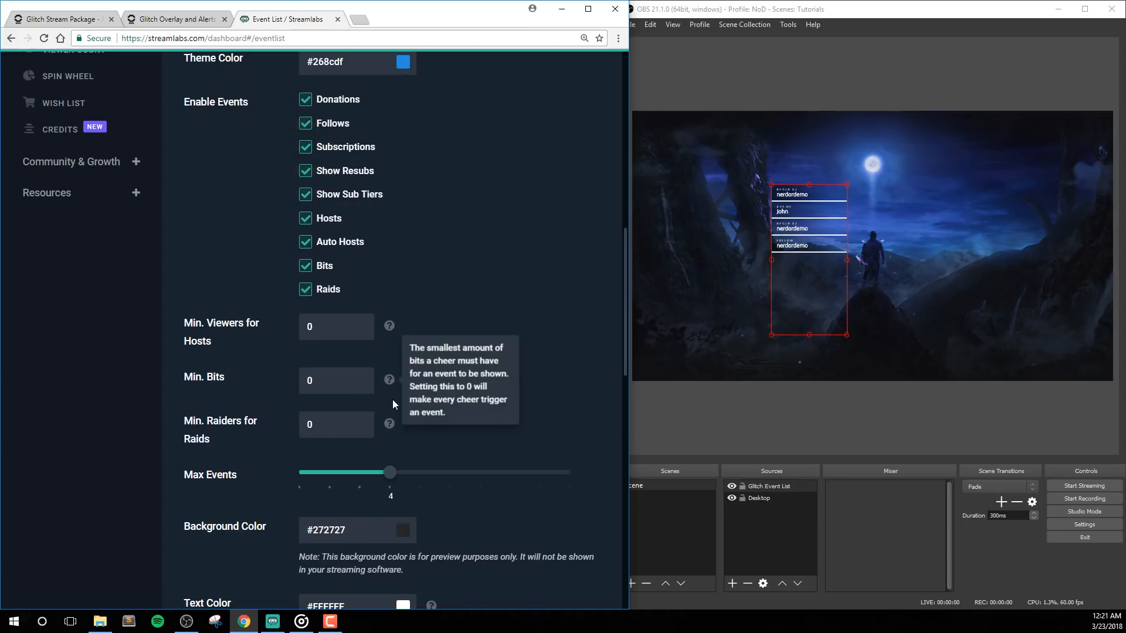
{"action": "mouse_move", "coordinate": [392, 425]}
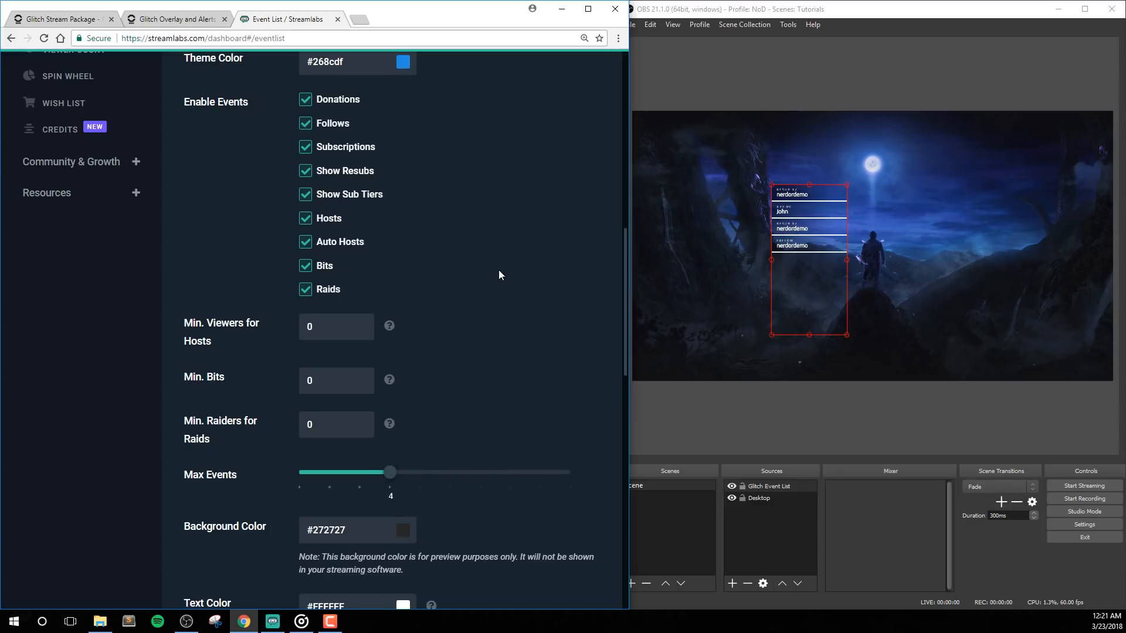
{"action": "scroll", "coordinate": [498, 270], "scroll_direction": "down", "scroll_amount": 5}
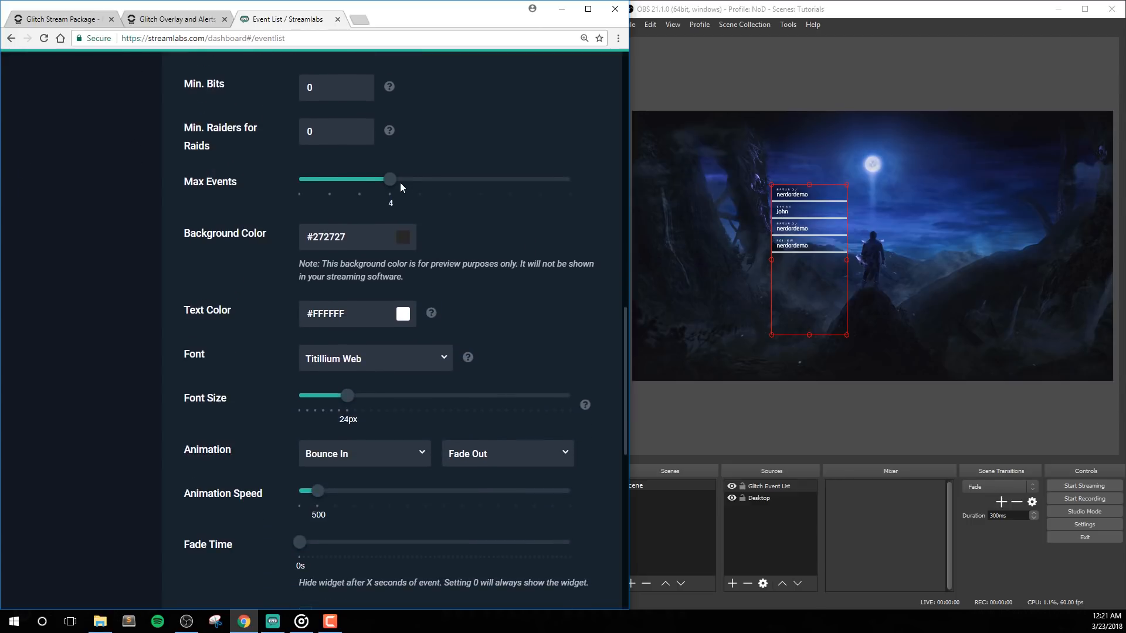
{"action": "left_click_drag", "start_coordinate": [405, 184], "coordinate": [419, 186]}
{"action": "scroll", "coordinate": [420, 294], "scroll_direction": "up", "scroll_amount": 2}
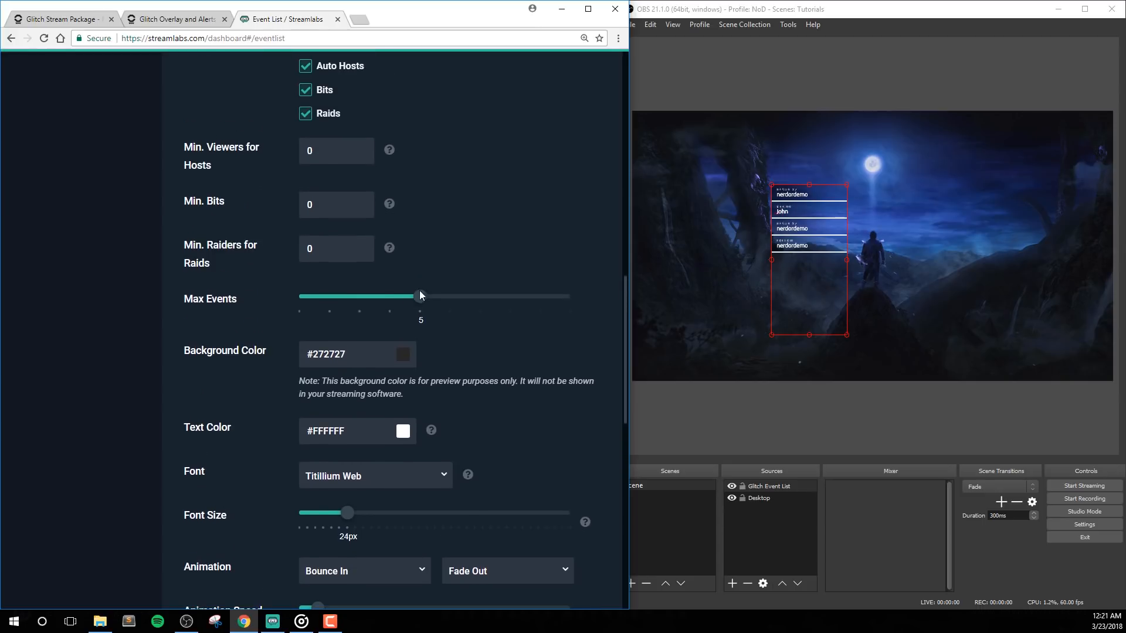
Look at the Background Color choices and the event list preview without changing the color
{"action": "left_click", "coordinate": [406, 357]}
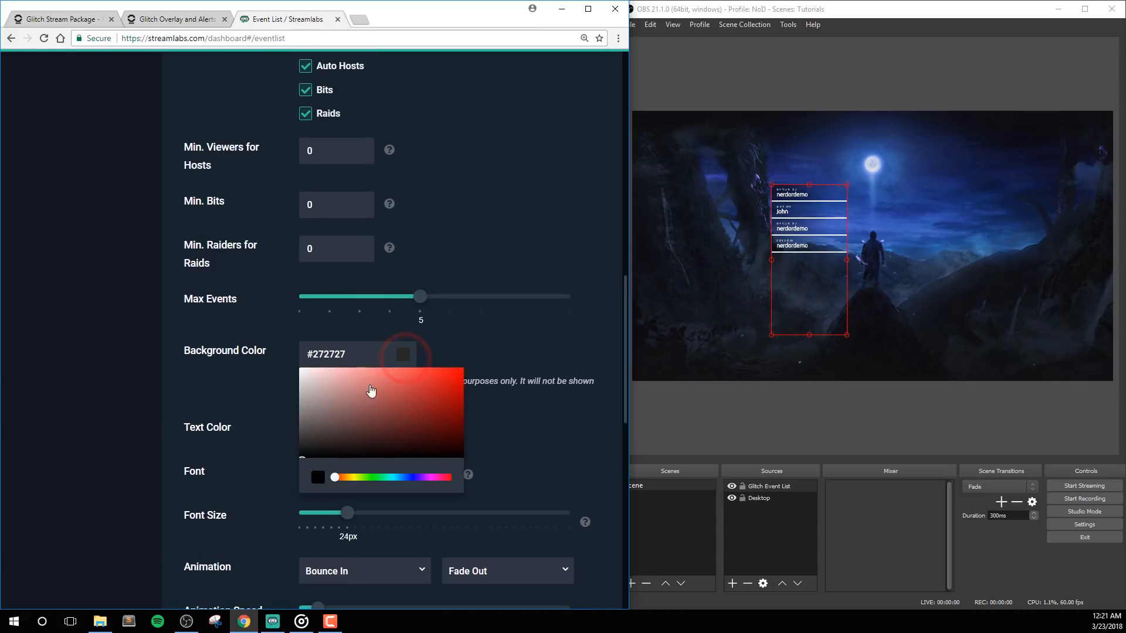
{"action": "left_click", "coordinate": [522, 342]}
{"action": "scroll", "coordinate": [549, 400], "scroll_direction": "up", "scroll_amount": 10}
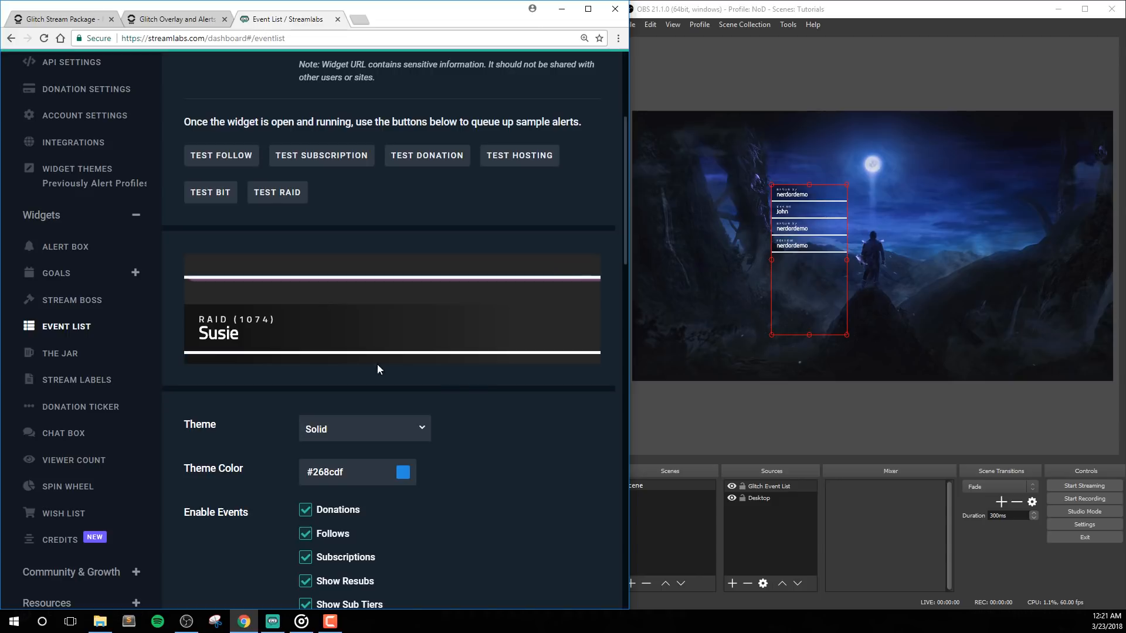
{"action": "scroll", "coordinate": [539, 460], "scroll_direction": "down", "scroll_amount": 12}
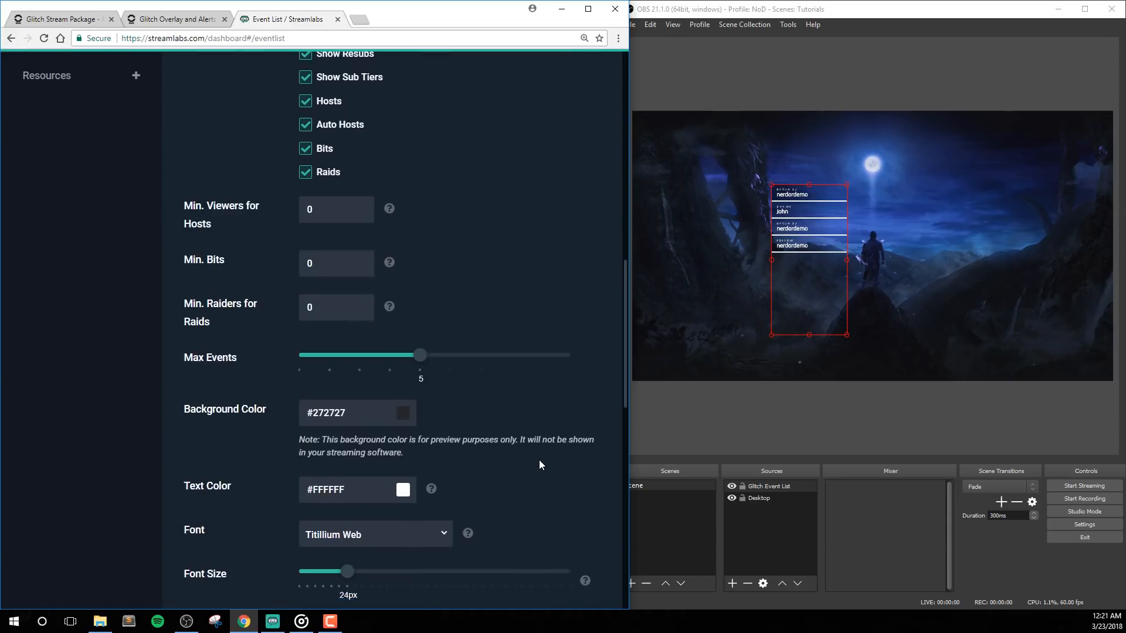
Set the event list's text color to red #FF0000 and look at the available fonts around Titillium Web
{"action": "left_click", "coordinate": [402, 315]}
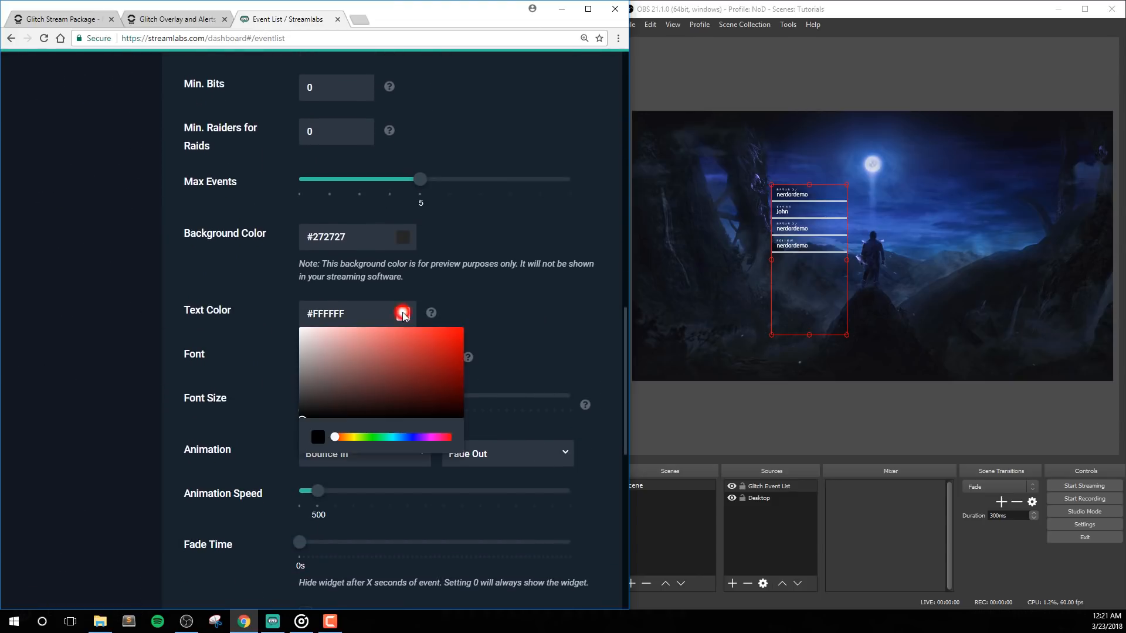
{"action": "left_click_drag", "start_coordinate": [422, 349], "coordinate": [484, 314]}
{"action": "left_click", "coordinate": [523, 312]}
{"action": "scroll", "coordinate": [442, 309], "scroll_direction": "down", "scroll_amount": 2}
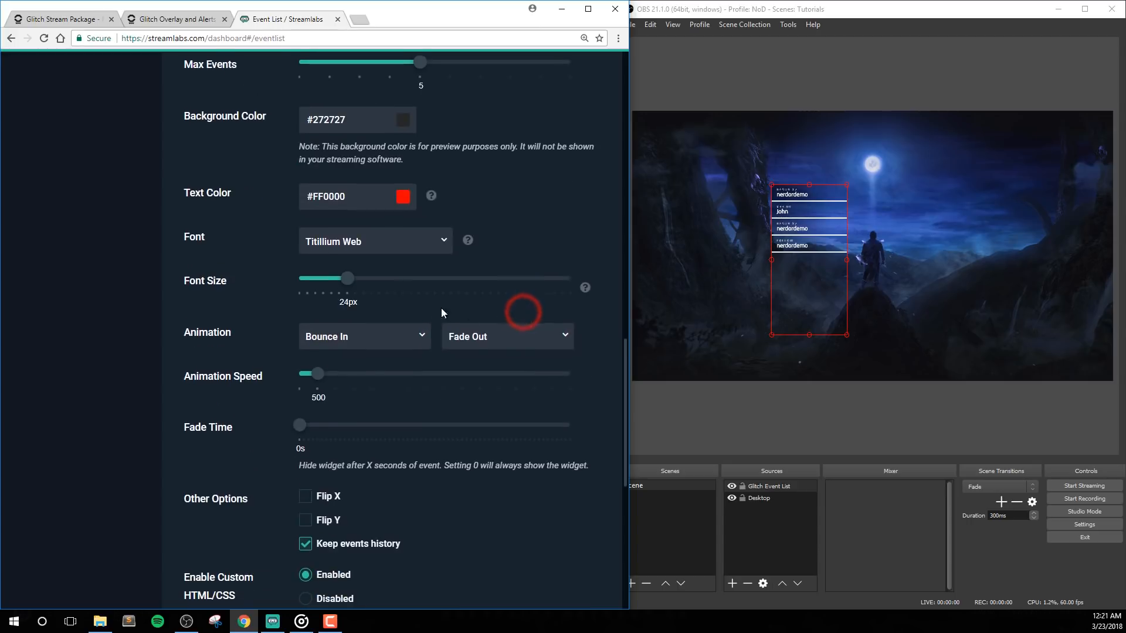
{"action": "left_click", "coordinate": [377, 242]}
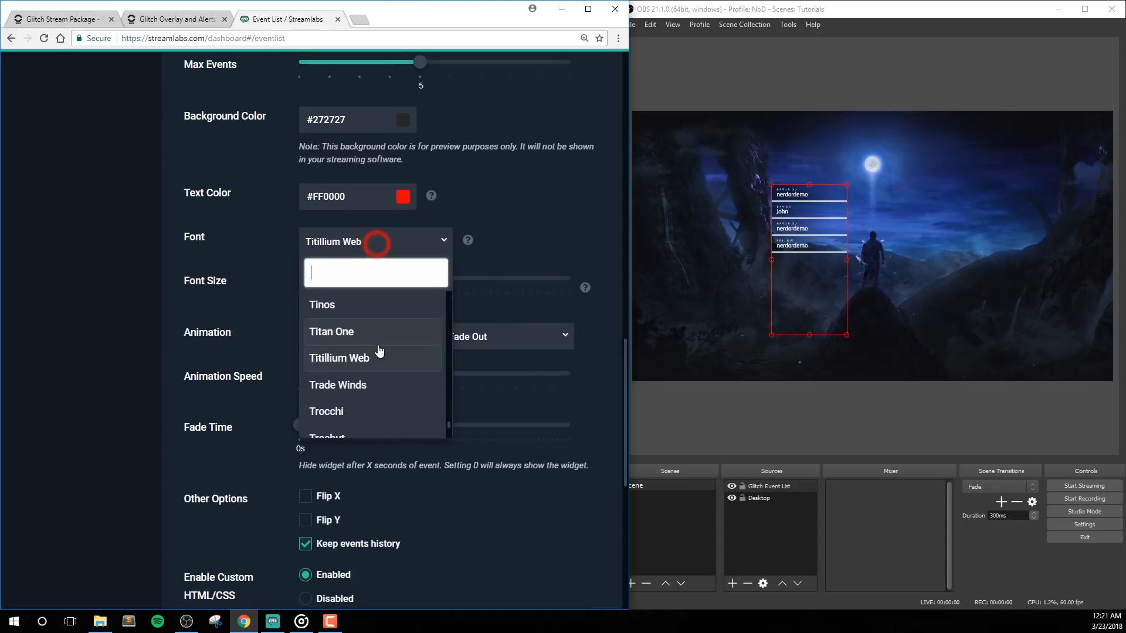
{"action": "left_click", "coordinate": [427, 248]}
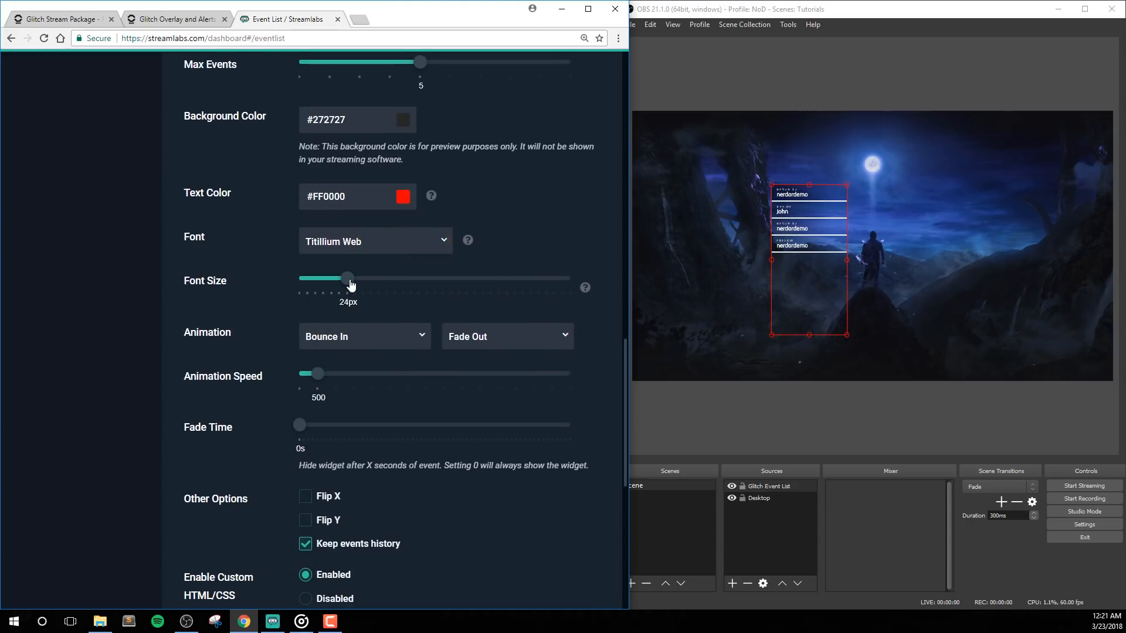
Set the event list's font size to 30px and save the widget settings
{"action": "left_click_drag", "start_coordinate": [359, 285], "coordinate": [374, 285]}
{"action": "scroll", "coordinate": [544, 241], "scroll_direction": "down", "scroll_amount": 8}
{"action": "left_click", "coordinate": [393, 561]}
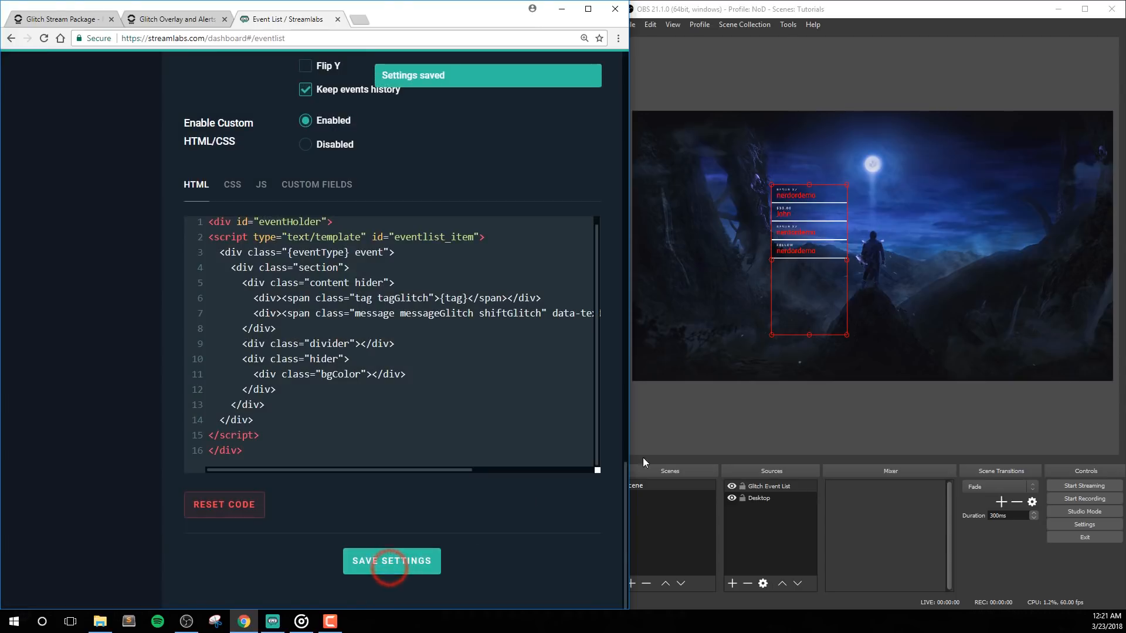
Set the event list's text color back to white #FFFFFF
{"action": "scroll", "coordinate": [581, 217], "scroll_direction": "up", "scroll_amount": 10}
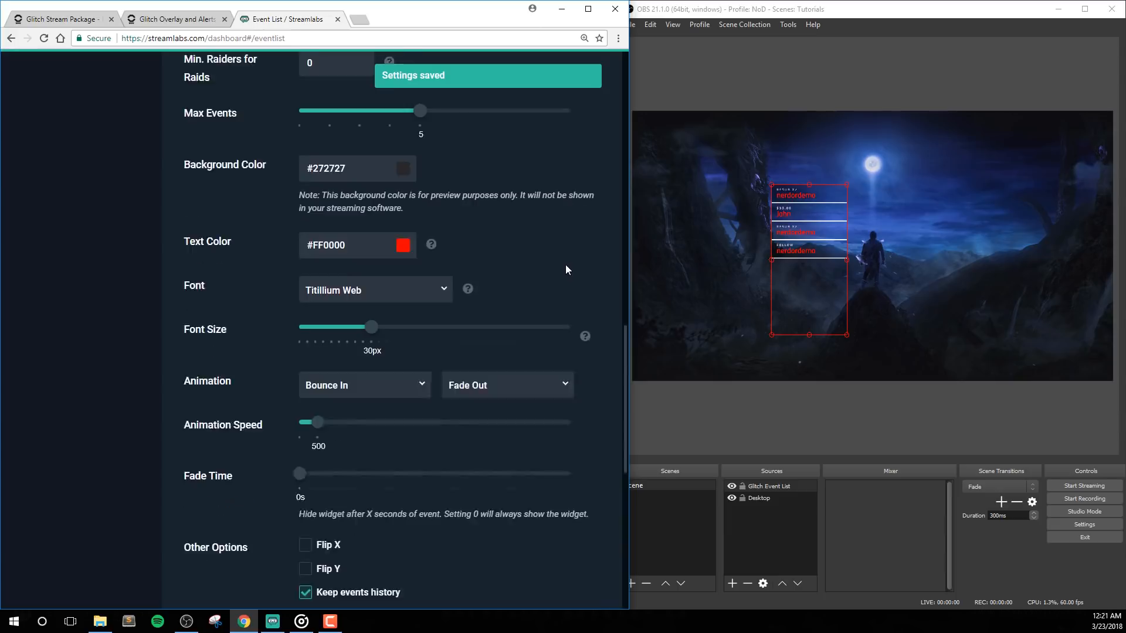
{"action": "left_click", "coordinate": [405, 331]}
{"action": "left_click_drag", "start_coordinate": [346, 375], "coordinate": [279, 315]}
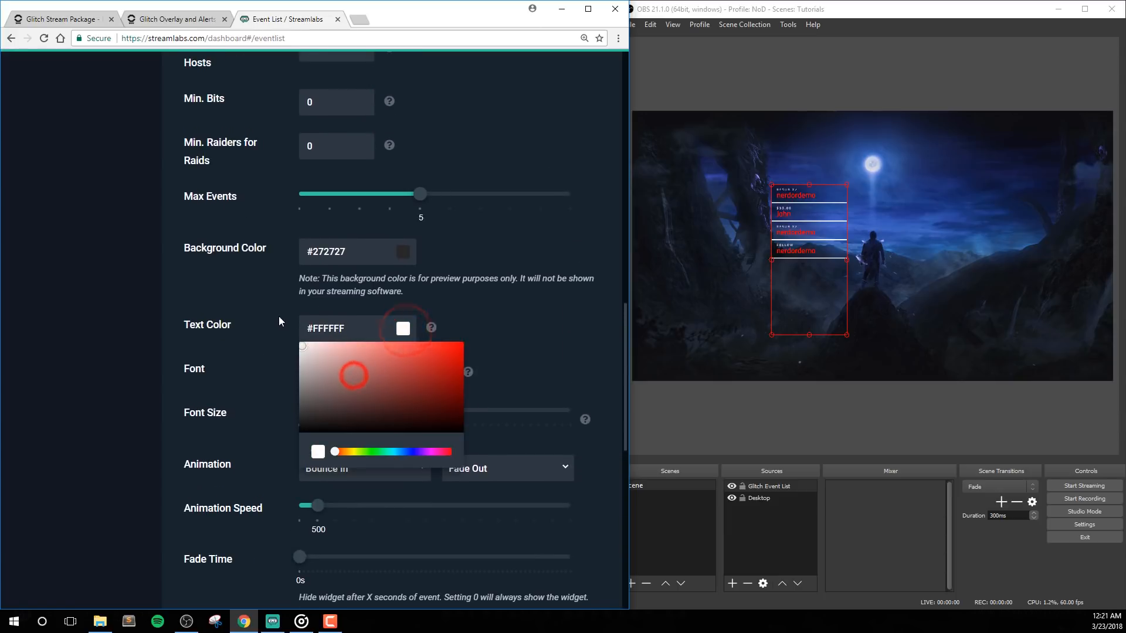
{"action": "left_click", "coordinate": [279, 316]}
Set a fade time of a few seconds for the event list and save the widget settings
{"action": "scroll", "coordinate": [210, 357], "scroll_direction": "down", "scroll_amount": 3}
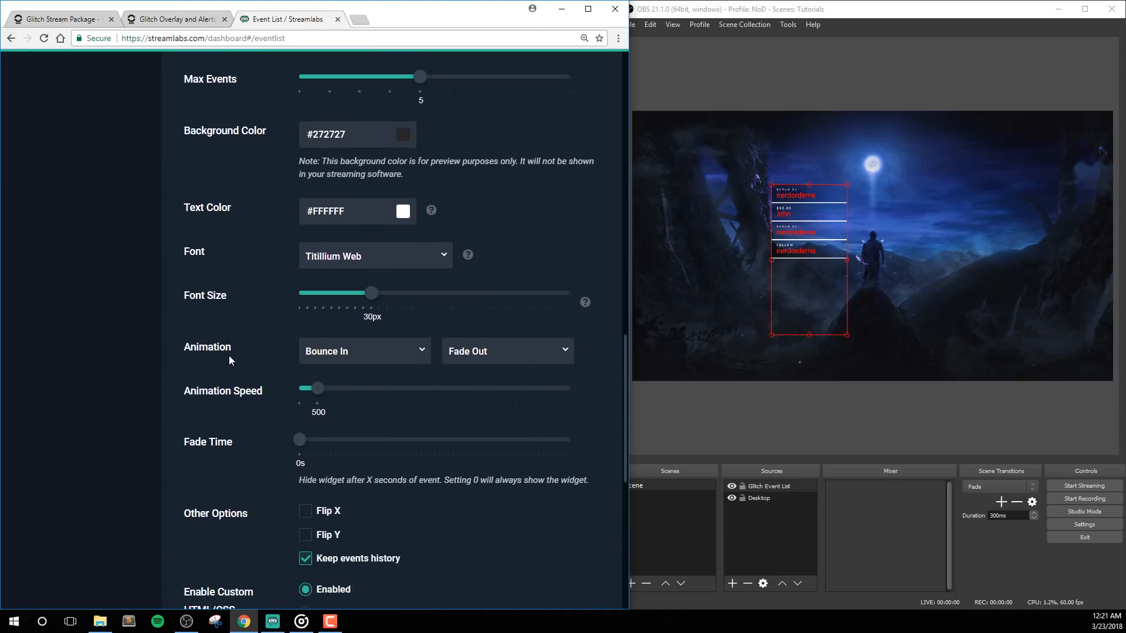
{"action": "scroll", "coordinate": [237, 359], "scroll_direction": "down", "scroll_amount": 1}
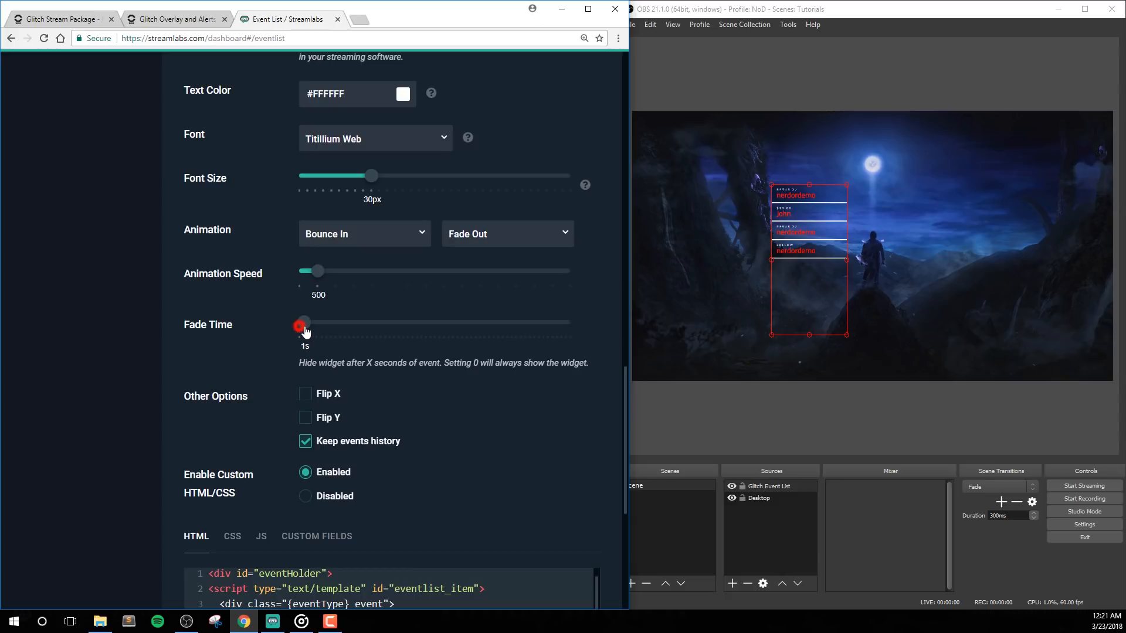
{"action": "left_click_drag", "start_coordinate": [305, 331], "coordinate": [320, 332]}
{"action": "scroll", "coordinate": [501, 425], "scroll_direction": "down", "scroll_amount": 4}
{"action": "scroll", "coordinate": [538, 557], "scroll_direction": "down", "scroll_amount": 2}
{"action": "left_click", "coordinate": [405, 561]}
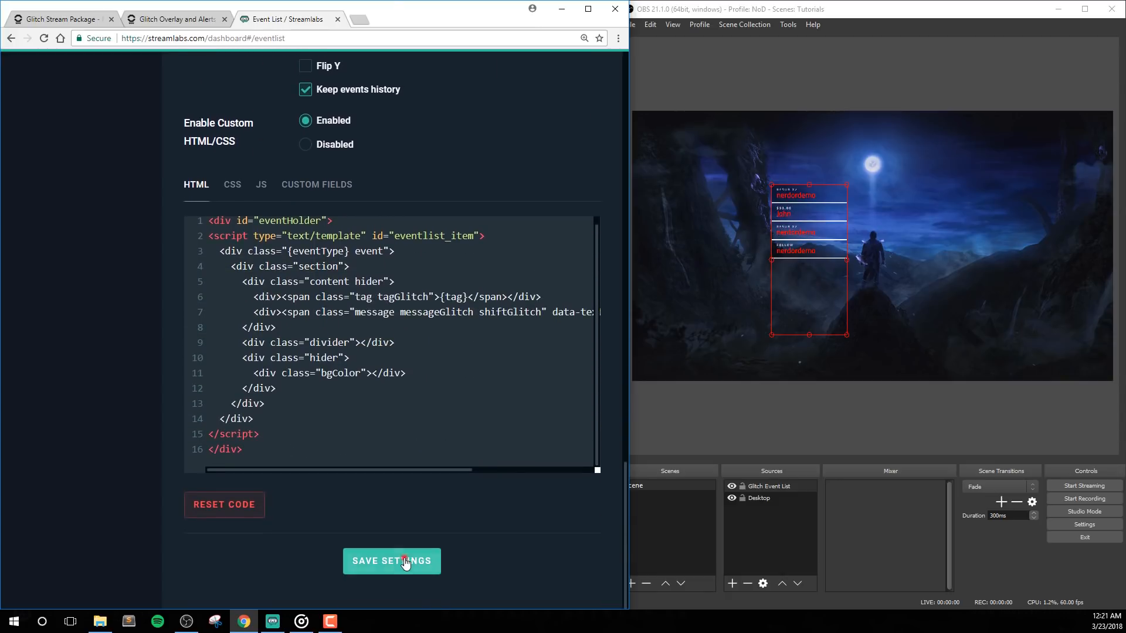
Send a test follow alert to check the event list in the OBS scene
{"action": "scroll", "coordinate": [571, 444], "scroll_direction": "up", "scroll_amount": 1}
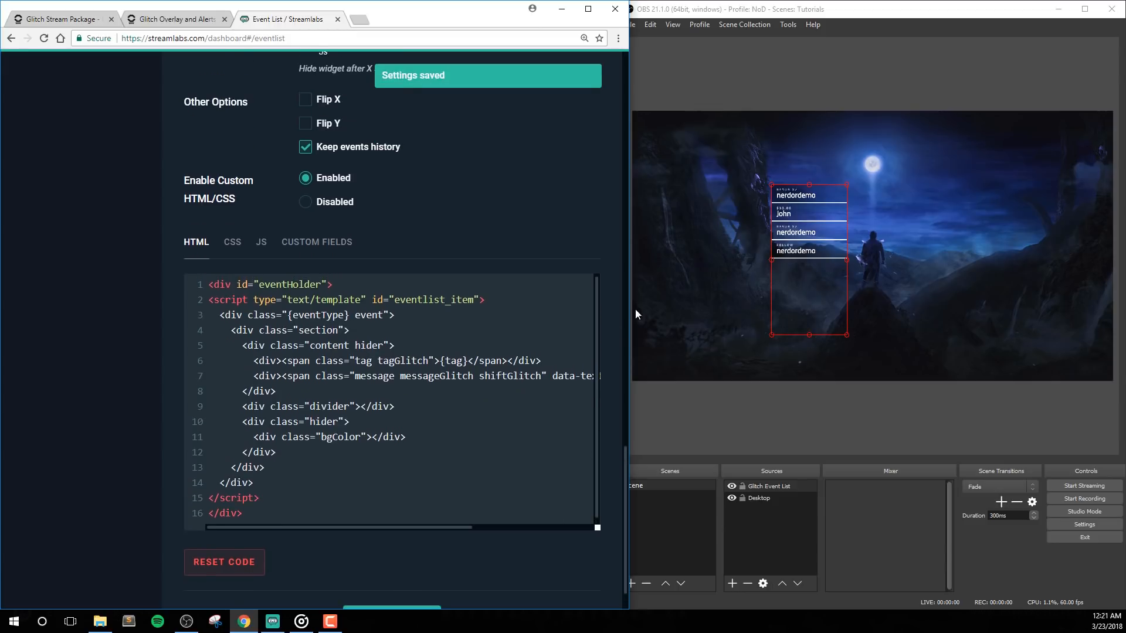
{"action": "scroll", "coordinate": [568, 260], "scroll_direction": "up", "scroll_amount": 18}
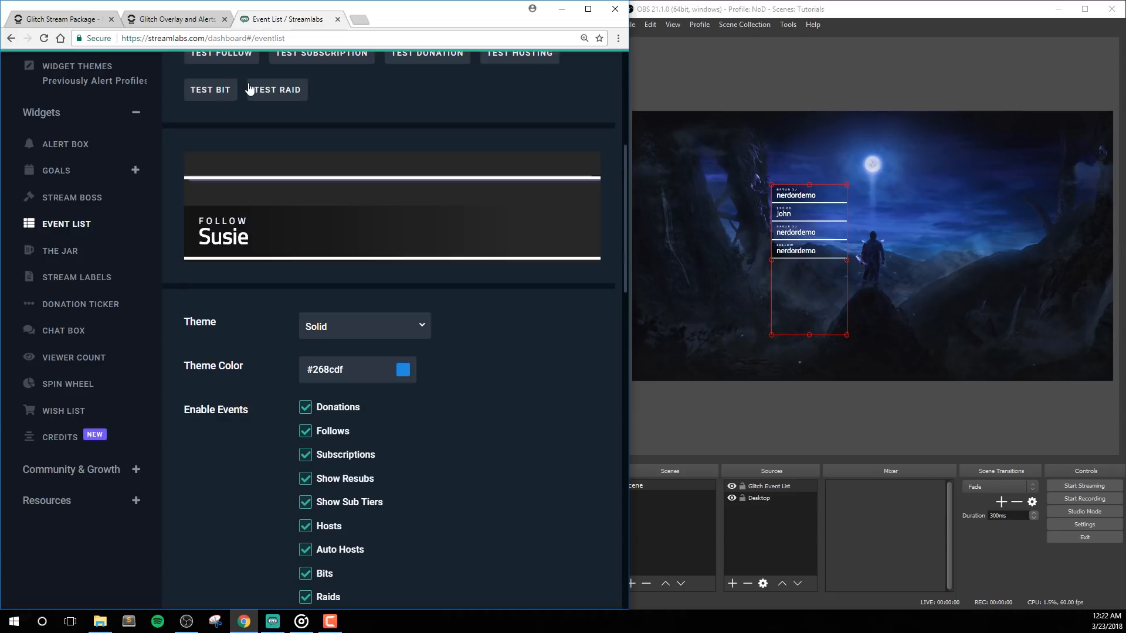
{"action": "left_click", "coordinate": [235, 59]}
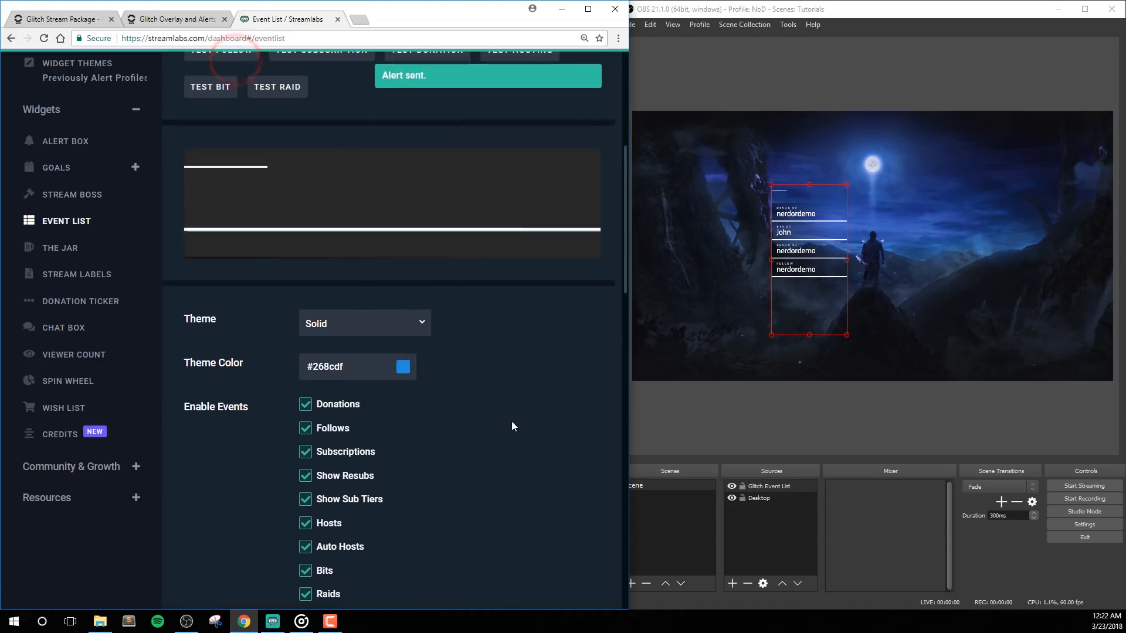
Set the event list's fade time back to 0s and save the widget settings
{"action": "scroll", "coordinate": [511, 420], "scroll_direction": "down", "scroll_amount": 8}
{"action": "scroll", "coordinate": [549, 377], "scroll_direction": "down", "scroll_amount": 4}
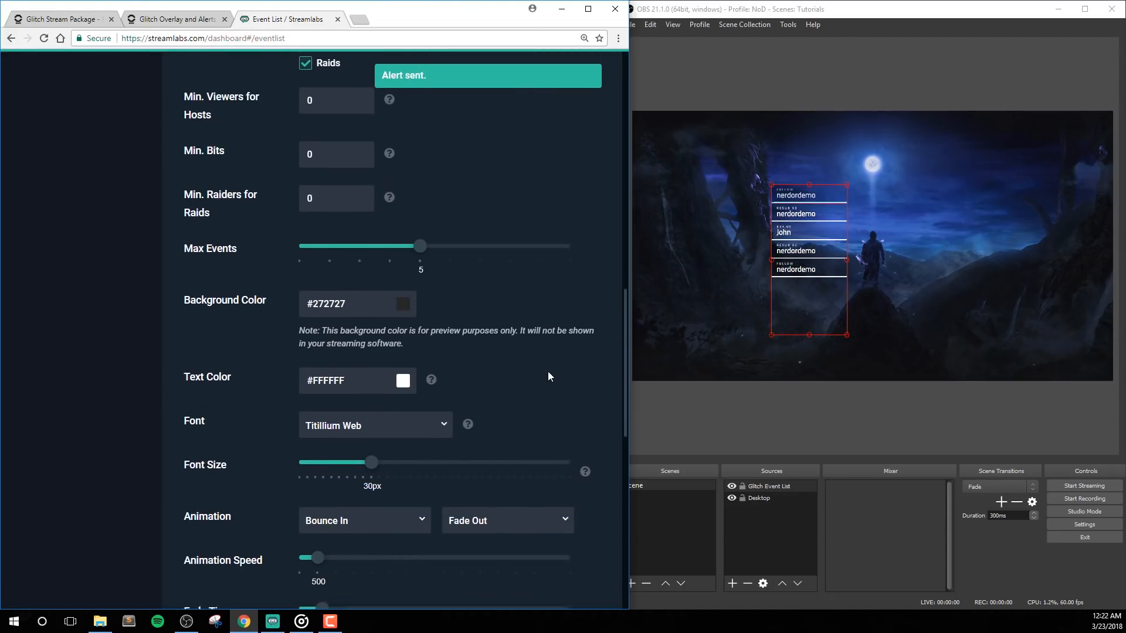
{"action": "scroll", "coordinate": [404, 360], "scroll_direction": "down", "scroll_amount": 2}
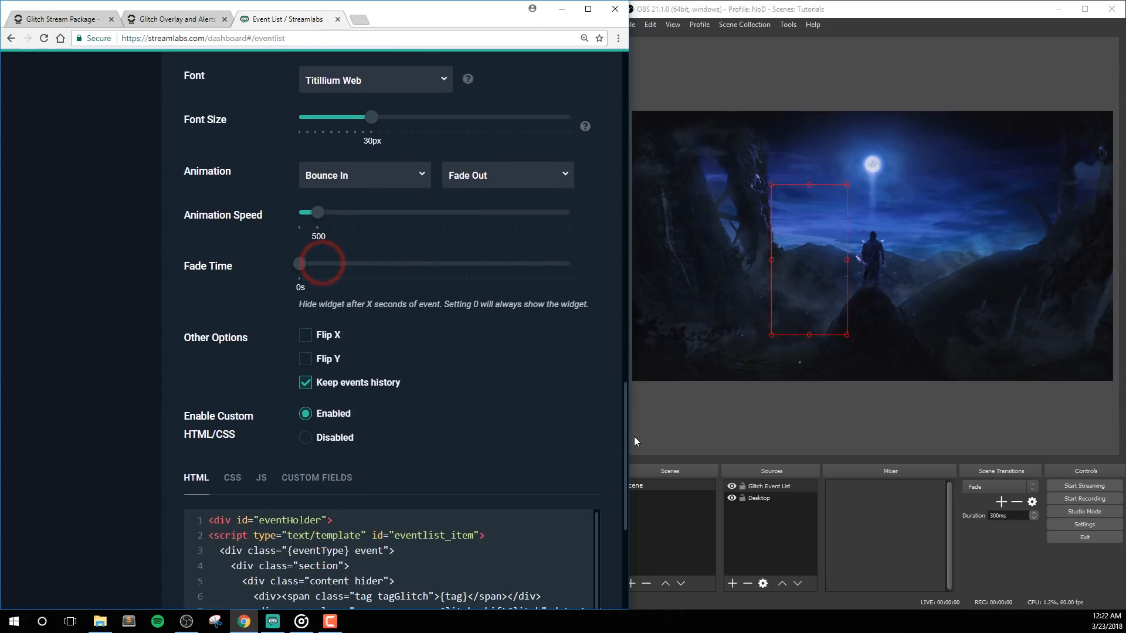
{"action": "scroll", "coordinate": [617, 432], "scroll_direction": "down", "scroll_amount": 3}
{"action": "scroll", "coordinate": [590, 475], "scroll_direction": "down", "scroll_amount": 2}
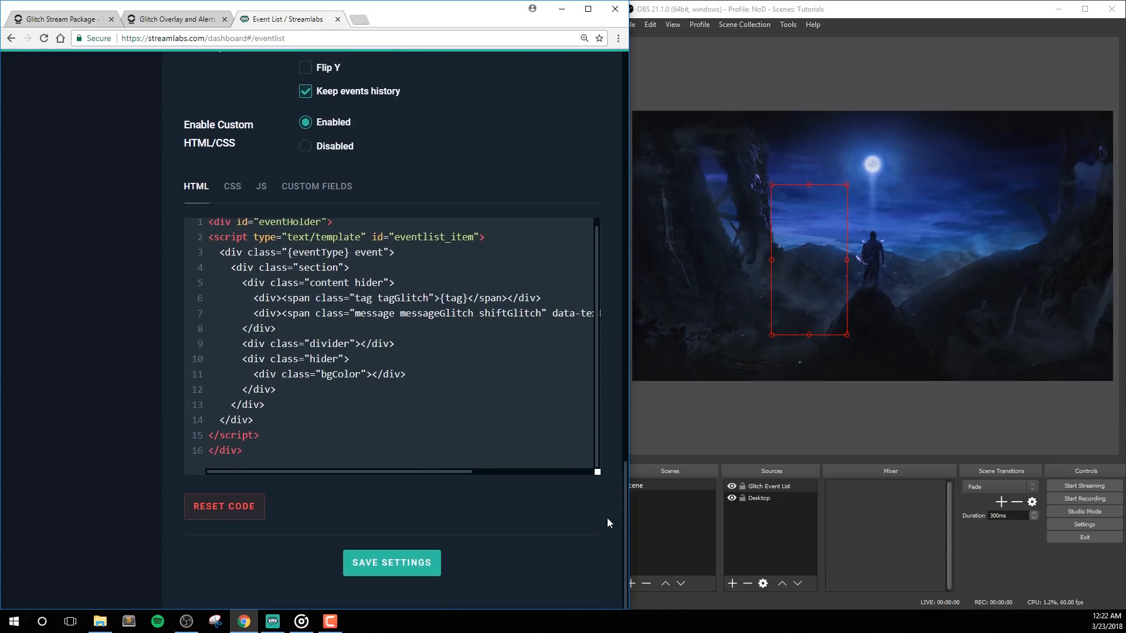
{"action": "left_click", "coordinate": [413, 560]}
Turn on the Flip Y option for the event list and send a test follow alert
{"action": "scroll", "coordinate": [565, 227], "scroll_direction": "up", "scroll_amount": 6}
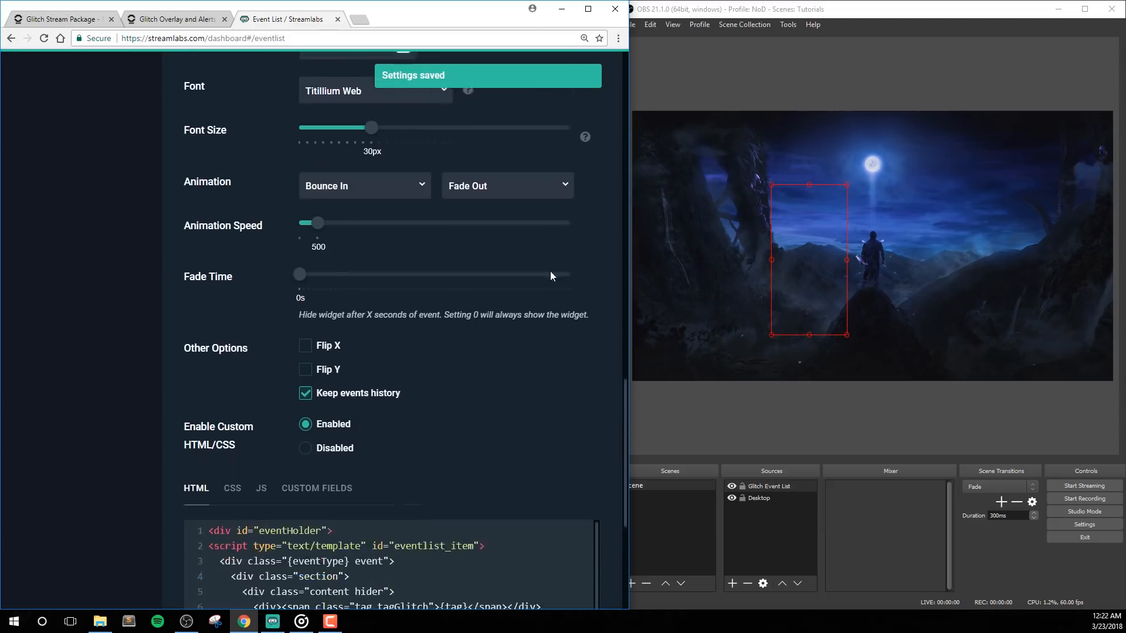
{"action": "scroll", "coordinate": [580, 383], "scroll_direction": "up", "scroll_amount": 14}
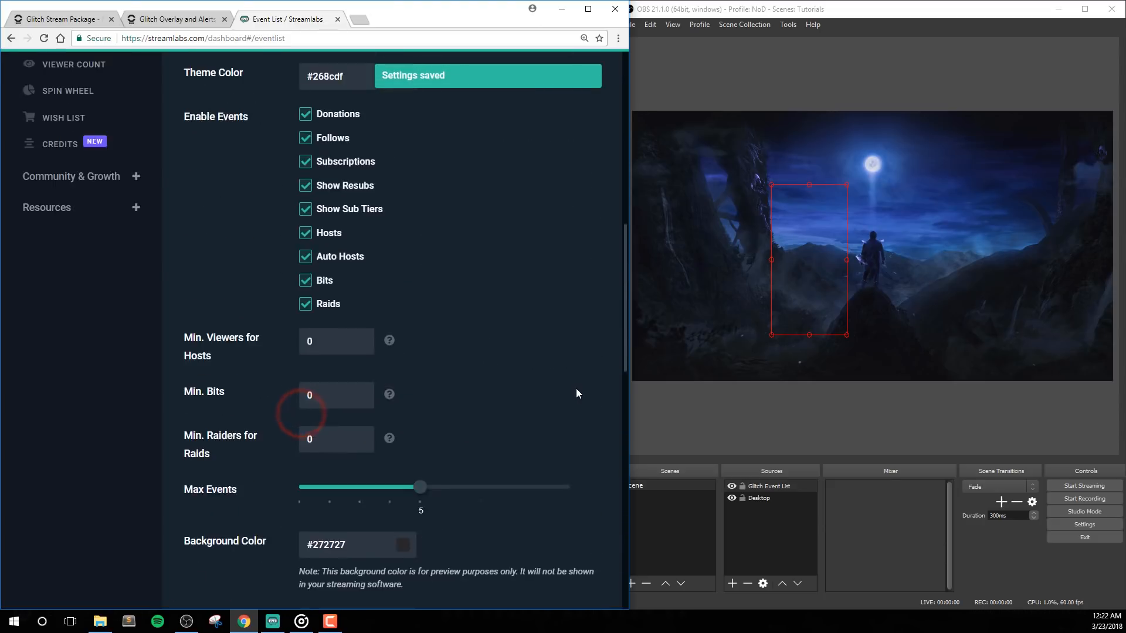
{"action": "left_click", "coordinate": [226, 113]}
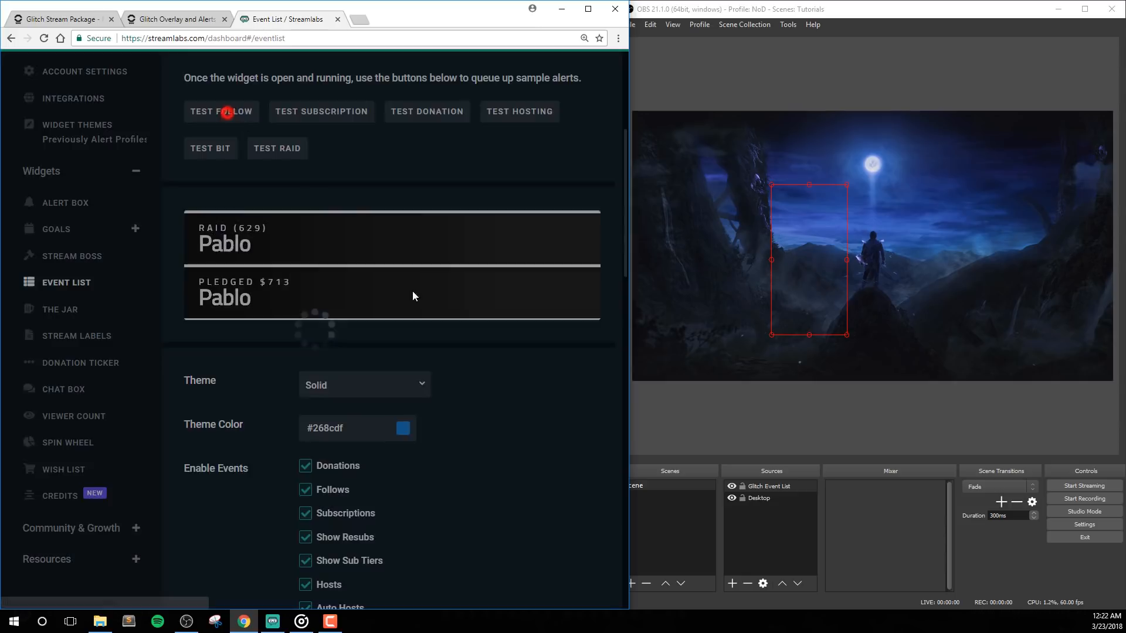
Save the event list settings to apply the Flip Y option
{"action": "scroll", "coordinate": [547, 438], "scroll_direction": "down", "scroll_amount": 7}
{"action": "scroll", "coordinate": [552, 440], "scroll_direction": "down", "scroll_amount": 14}
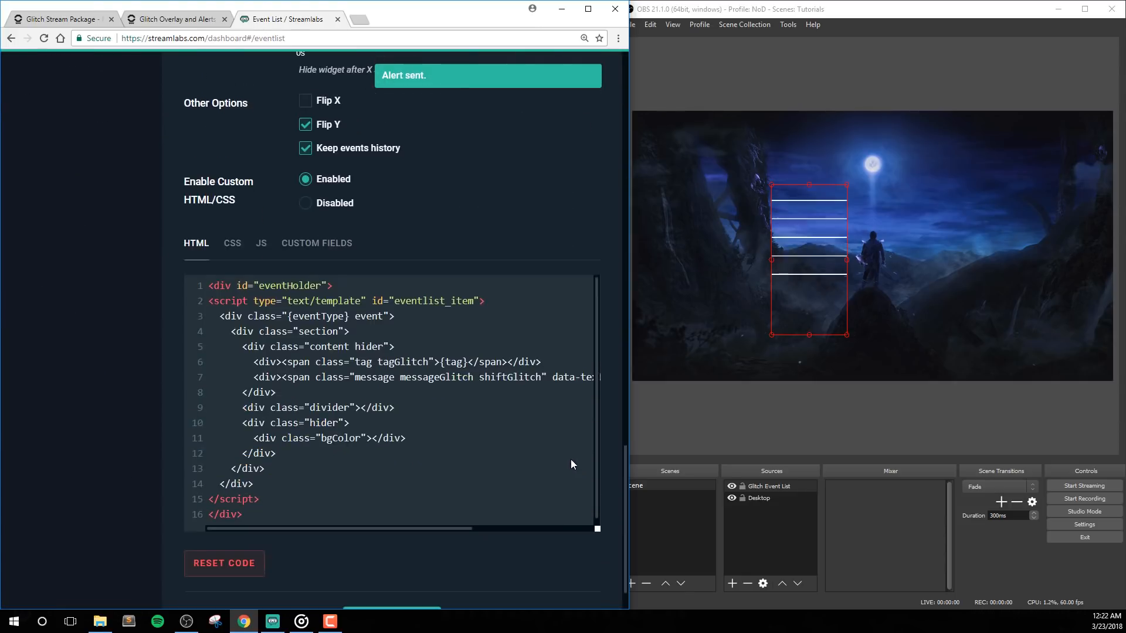
{"action": "left_click", "coordinate": [406, 561]}
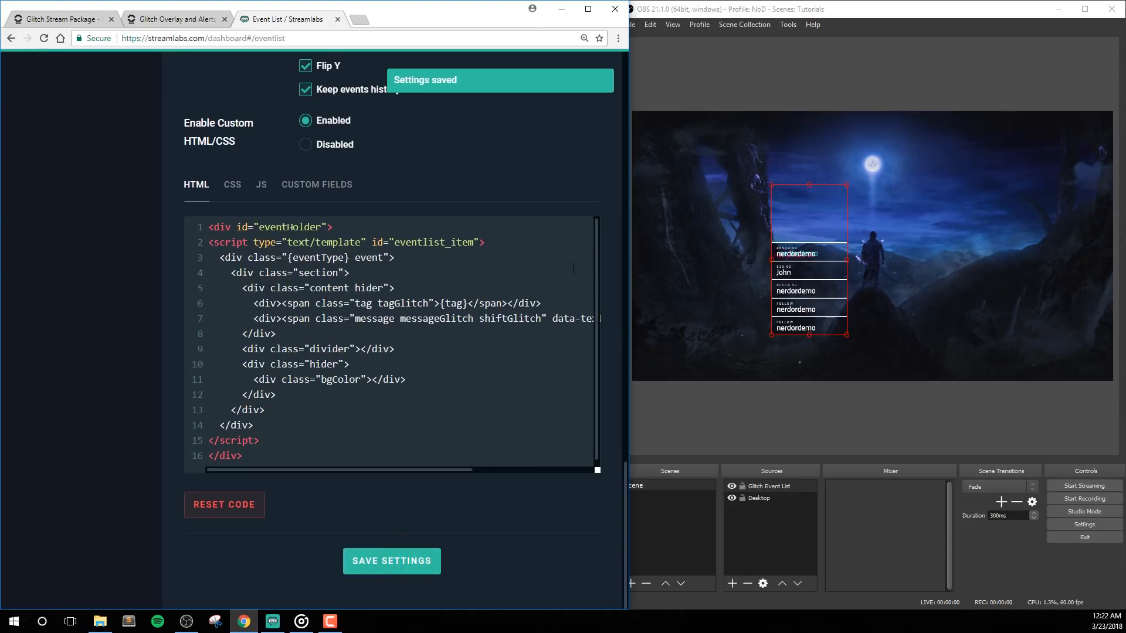
Turn off the Flip Y option for the event list and save the widget settings
{"action": "scroll", "coordinate": [548, 201], "scroll_direction": "up", "scroll_amount": 1}
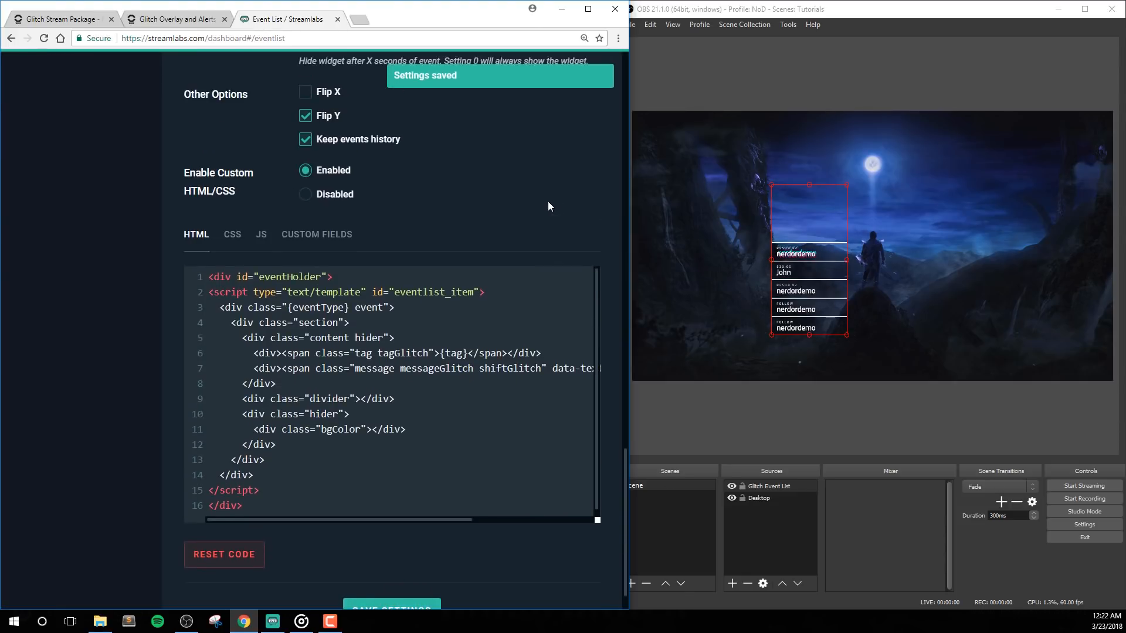
{"action": "left_click", "coordinate": [306, 125]}
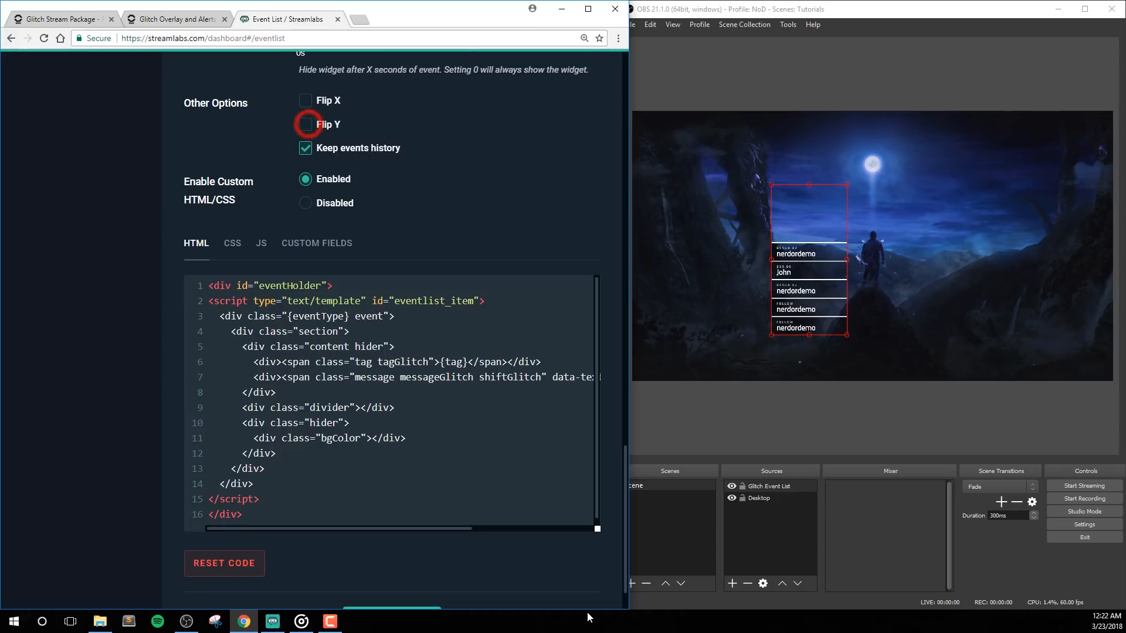
{"action": "scroll", "coordinate": [473, 578], "scroll_direction": "down", "scroll_amount": 1}
{"action": "left_click", "coordinate": [430, 557]}
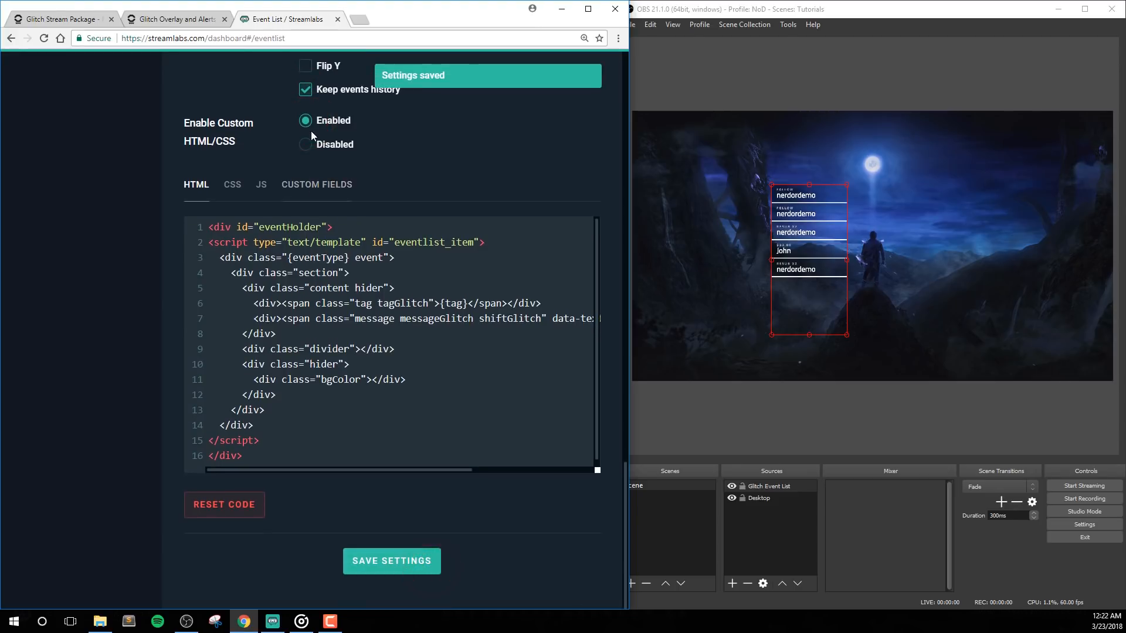
Open the custom fields of the event list's custom HTML/CSS code
{"action": "scroll", "coordinate": [312, 130], "scroll_direction": "up", "scroll_amount": 1}
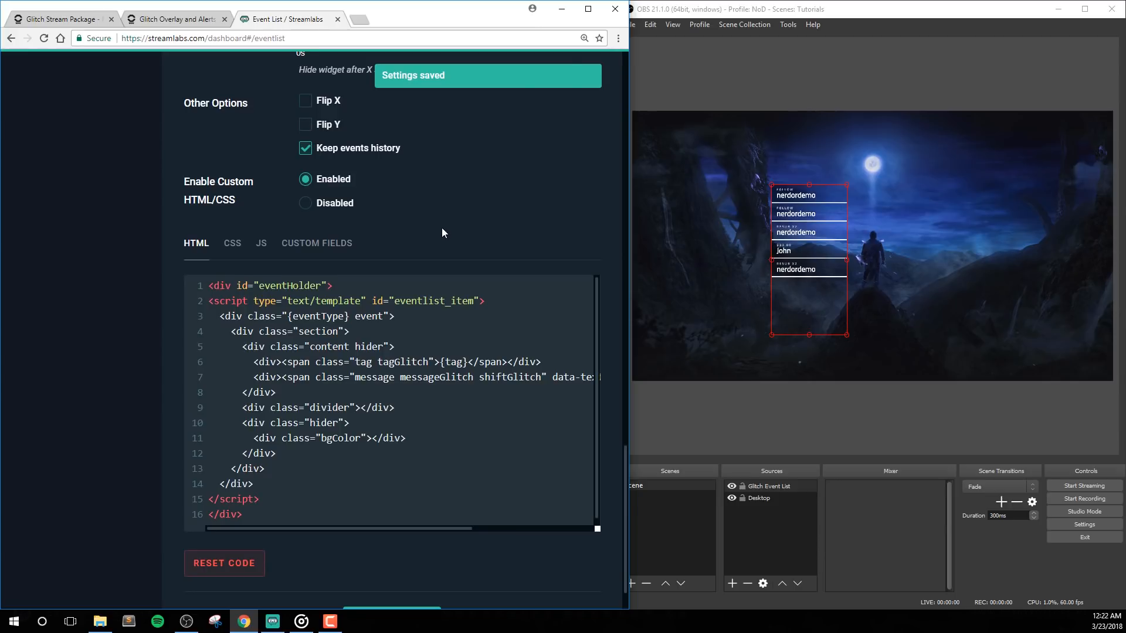
{"action": "scroll", "coordinate": [434, 228], "scroll_direction": "up", "scroll_amount": 2}
{"action": "scroll", "coordinate": [428, 234], "scroll_direction": "down", "scroll_amount": 1}
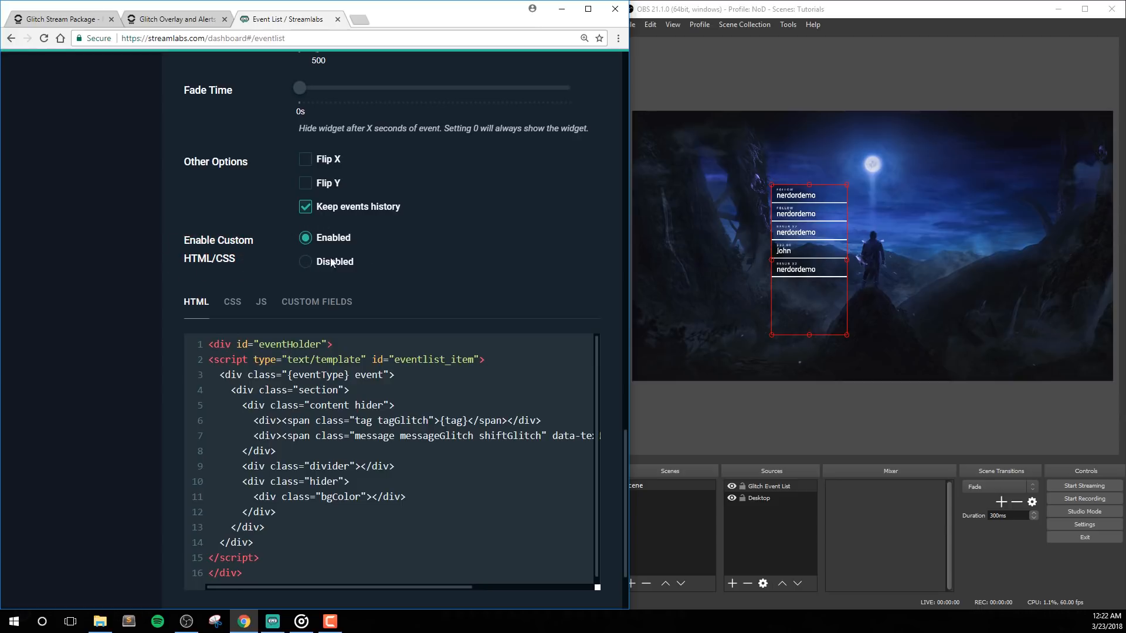
{"action": "scroll", "coordinate": [332, 262], "scroll_direction": "down", "scroll_amount": 2}
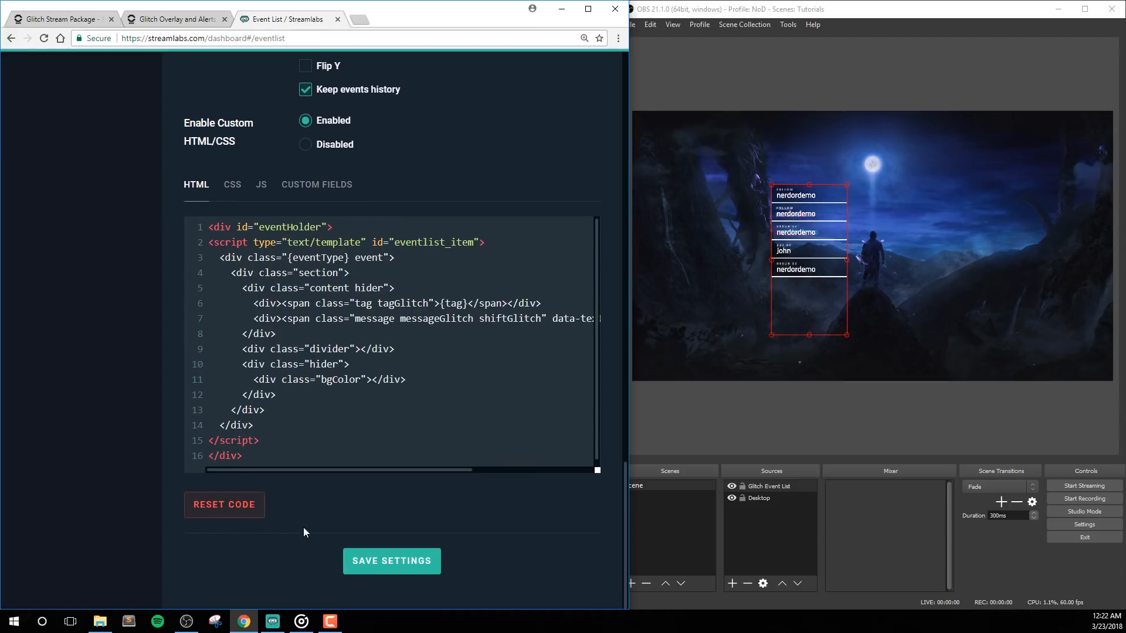
{"action": "scroll", "coordinate": [198, 322], "scroll_direction": "up", "scroll_amount": 2}
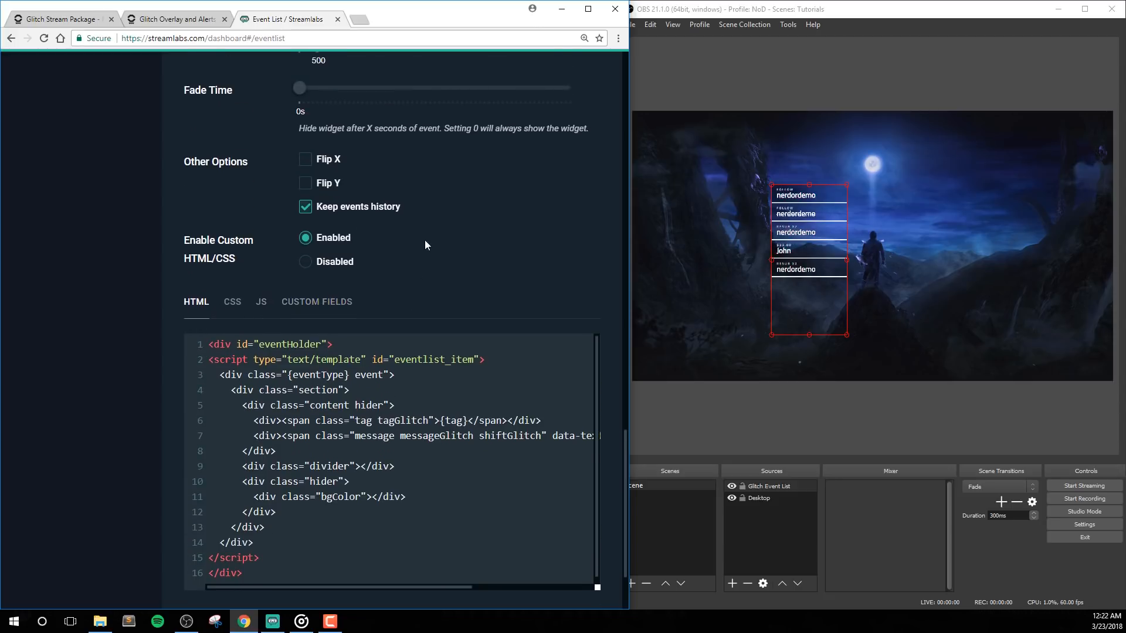
{"action": "left_click", "coordinate": [323, 301]}
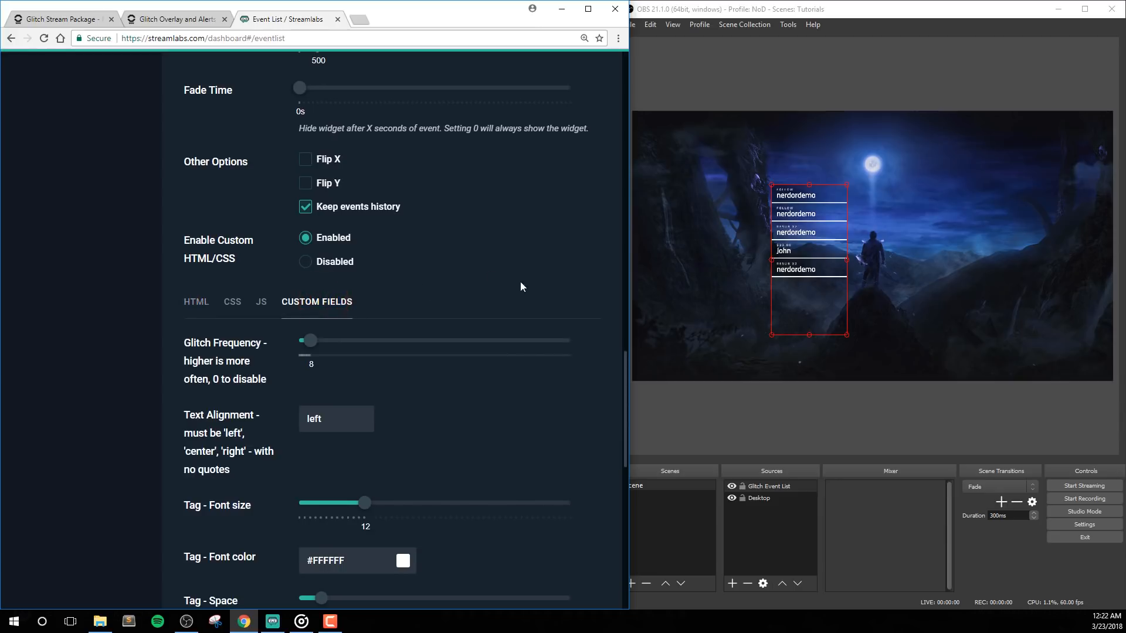
Enlarge the Glitch Event List source in the OBS scene, keeping its upper-left corner in place
{"action": "scroll", "coordinate": [540, 286], "scroll_direction": "up", "scroll_amount": 1}
{"action": "scroll", "coordinate": [541, 287], "scroll_direction": "down", "scroll_amount": 1}
{"action": "left_click_drag", "start_coordinate": [846, 336], "coordinate": [897, 405]}
{"action": "left_click", "coordinate": [540, 245]}
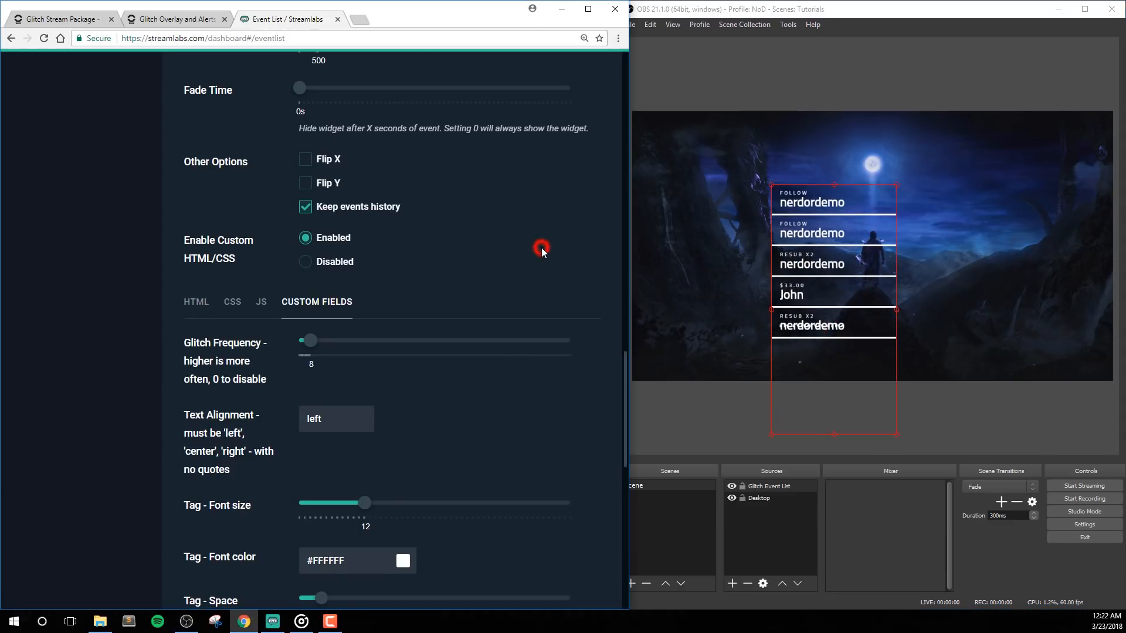
Set the Glitch Frequency to 0 and look through the remaining custom fields
{"action": "scroll", "coordinate": [571, 269], "scroll_direction": "down", "scroll_amount": 2}
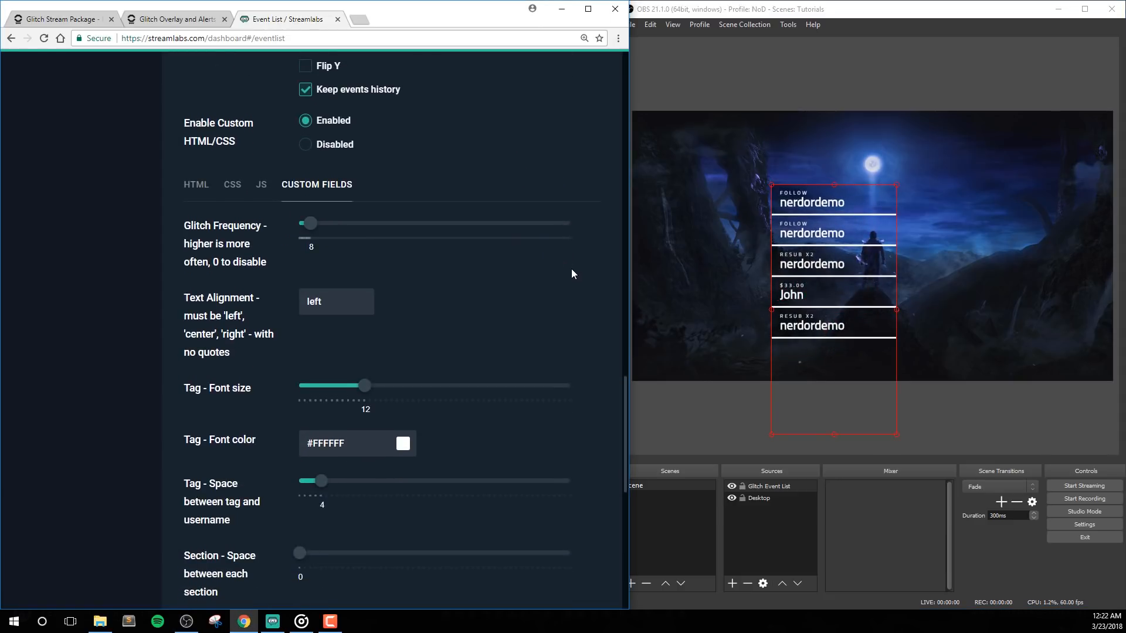
{"action": "scroll", "coordinate": [572, 273], "scroll_direction": "down", "scroll_amount": 1}
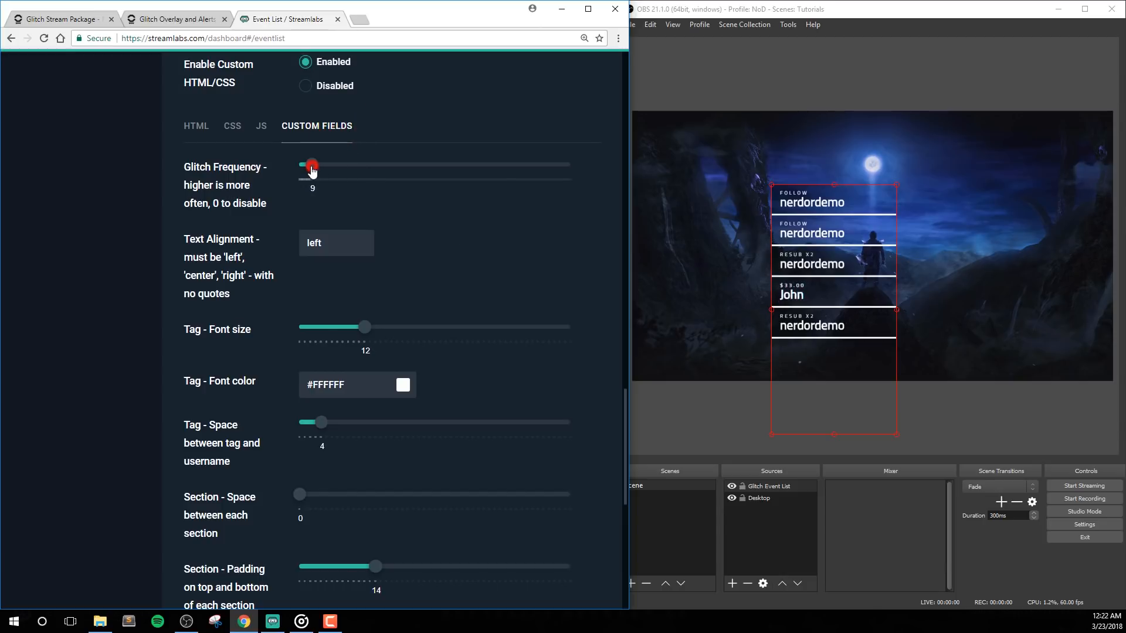
{"action": "left_click_drag", "start_coordinate": [312, 170], "coordinate": [304, 173]}
{"action": "scroll", "coordinate": [241, 221], "scroll_direction": "down", "scroll_amount": 8}
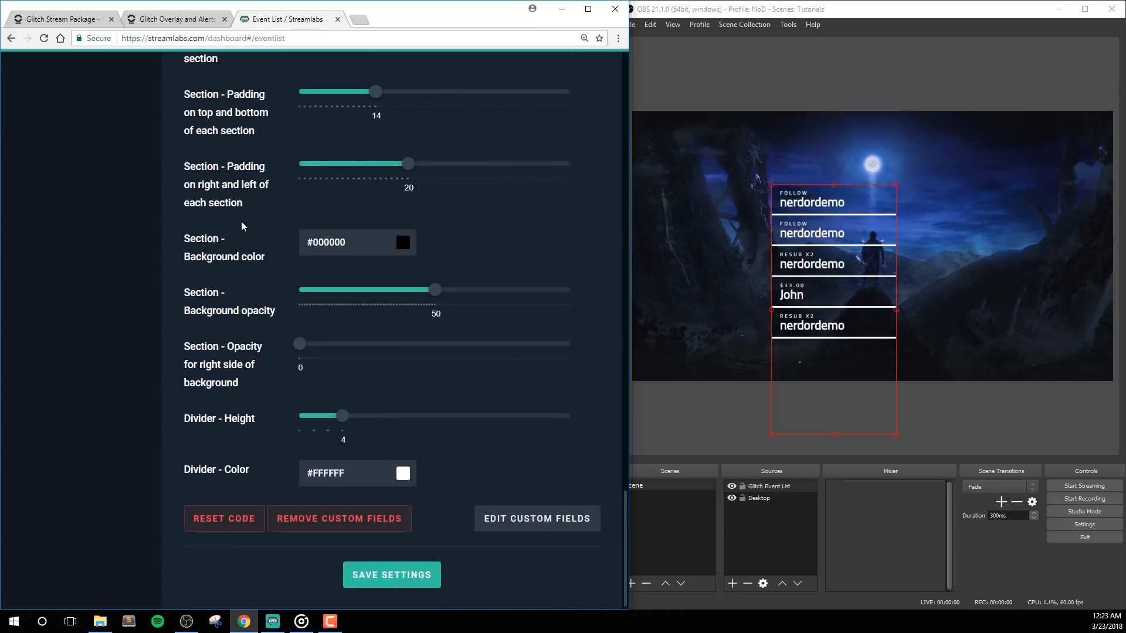
{"action": "scroll", "coordinate": [249, 389], "scroll_direction": "up", "scroll_amount": 4}
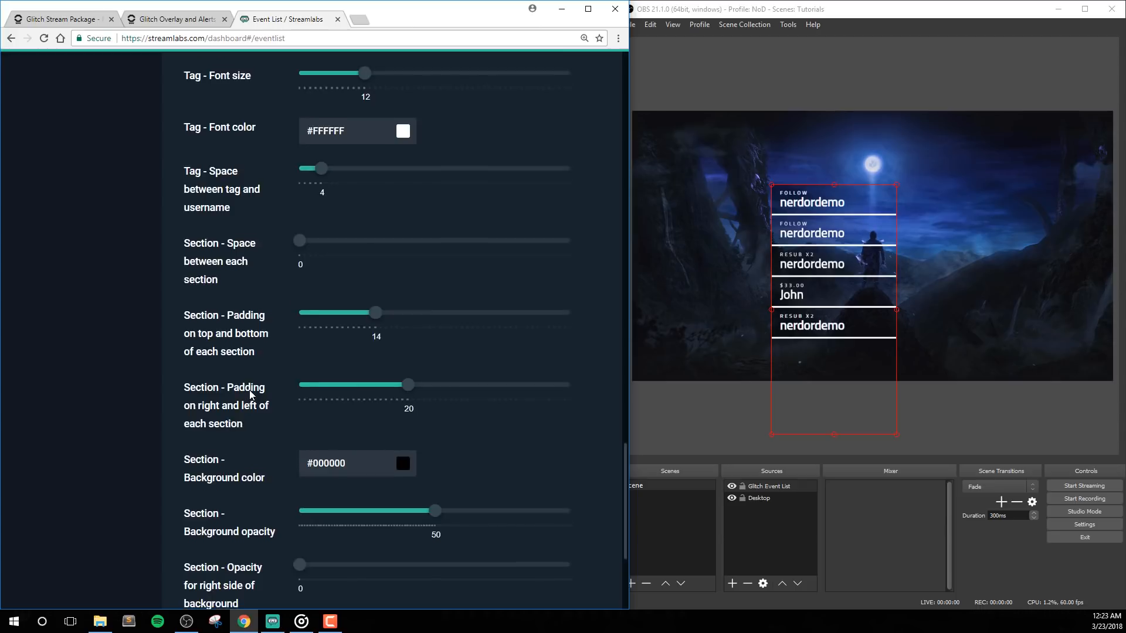
{"action": "scroll", "coordinate": [249, 389], "scroll_direction": "up", "scroll_amount": 6}
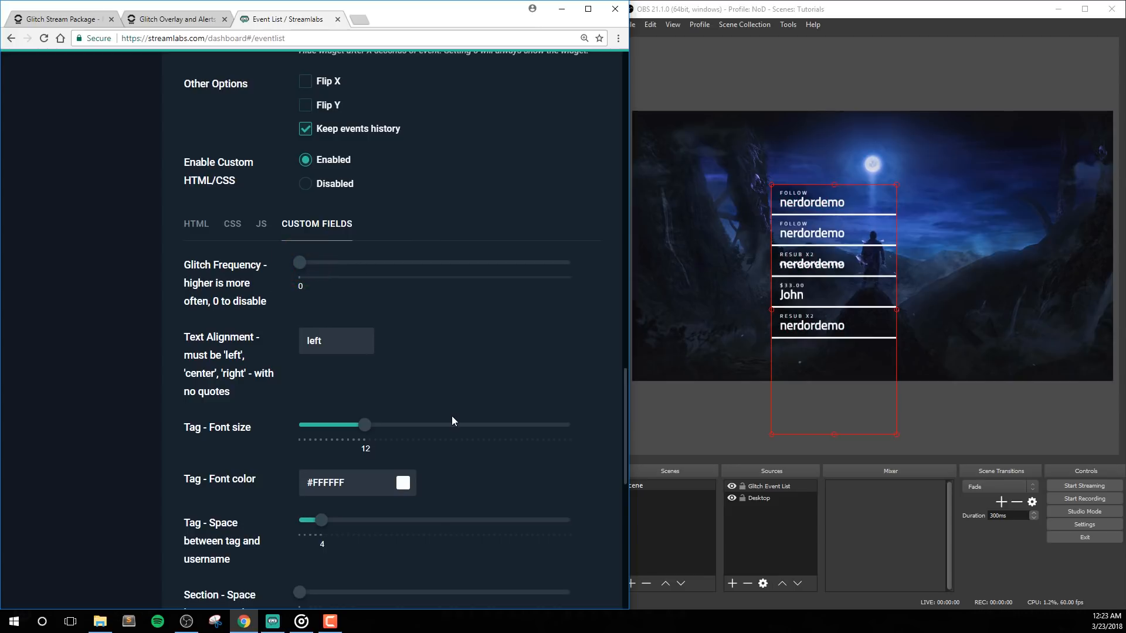
Set the Glitch Frequency to 5 and the Text Alignment to center, and save the widget settings
{"action": "left_click_drag", "start_coordinate": [303, 267], "coordinate": [311, 270]}
{"action": "type", "text": "center"}
{"action": "scroll", "coordinate": [432, 353], "scroll_direction": "down", "scroll_amount": 10}
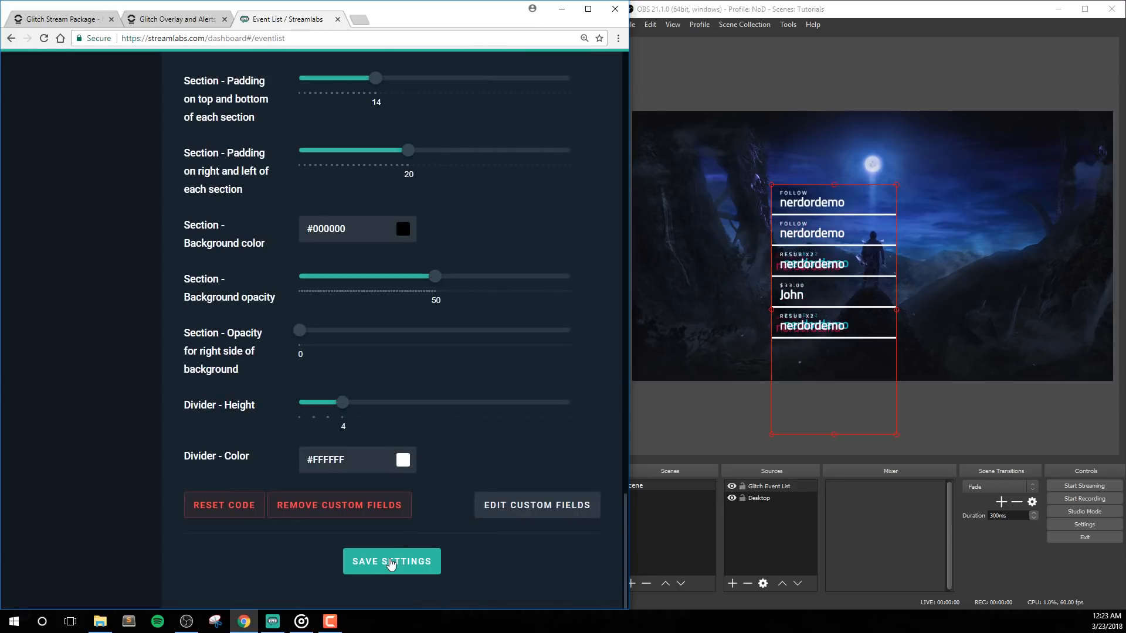
{"action": "left_click", "coordinate": [392, 562]}
Change the Text Alignment custom field to right and save the widget settings
{"action": "scroll", "coordinate": [496, 482], "scroll_direction": "up", "scroll_amount": 10}
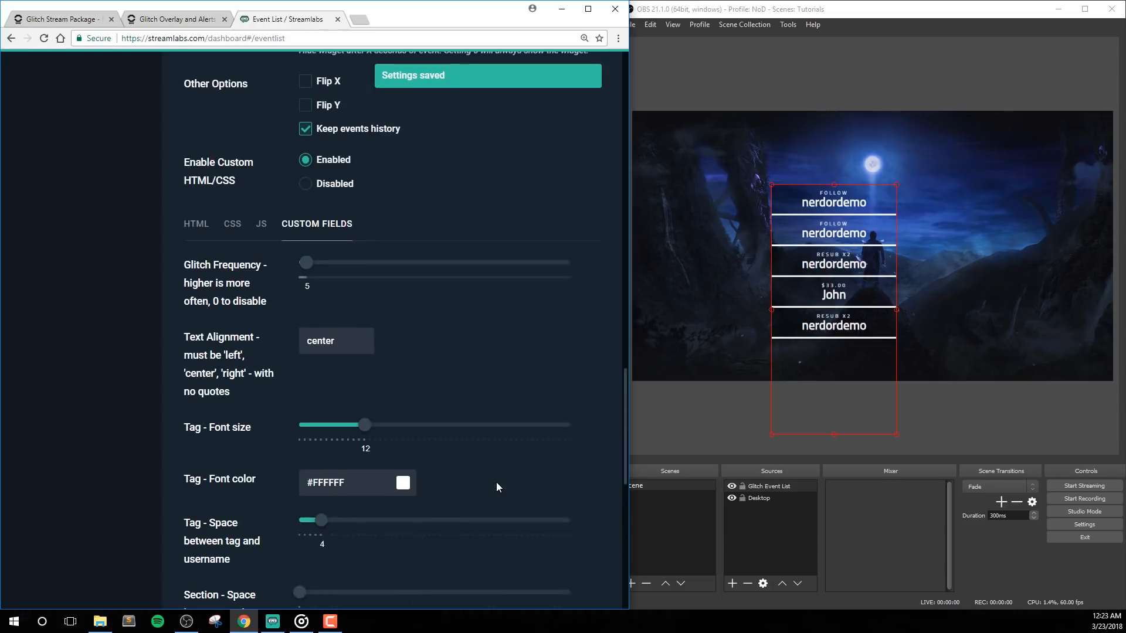
{"action": "scroll", "coordinate": [496, 482], "scroll_direction": "up", "scroll_amount": 3}
{"action": "double_click", "coordinate": [334, 517]}
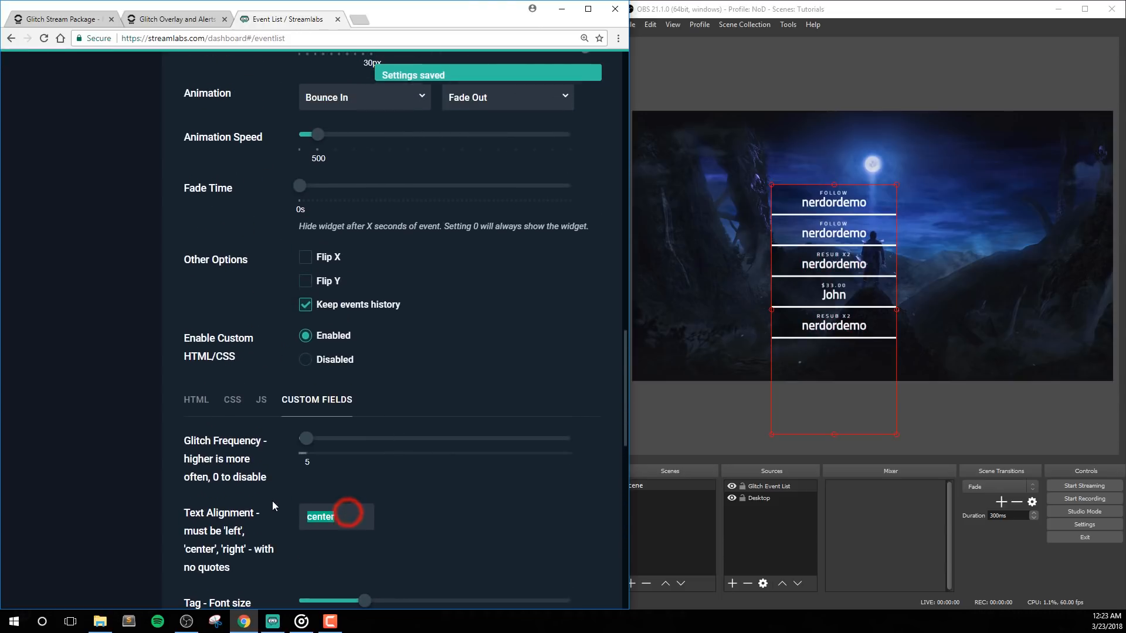
{"action": "type", "text": "right"}
{"action": "scroll", "coordinate": [514, 555], "scroll_direction": "down", "scroll_amount": 13}
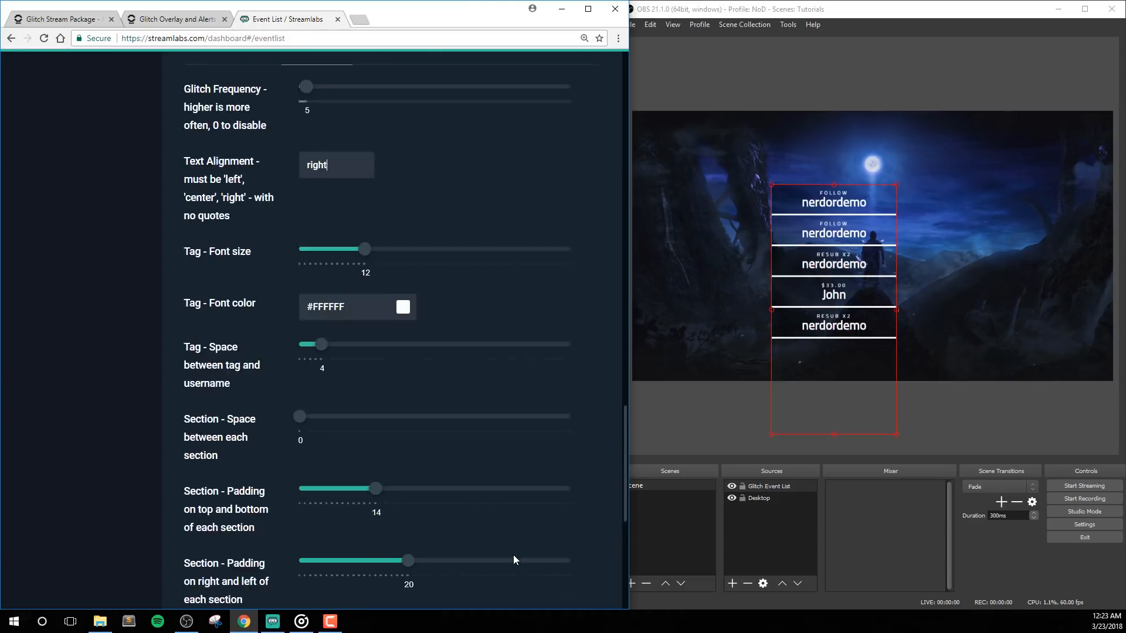
{"action": "left_click", "coordinate": [396, 566]}
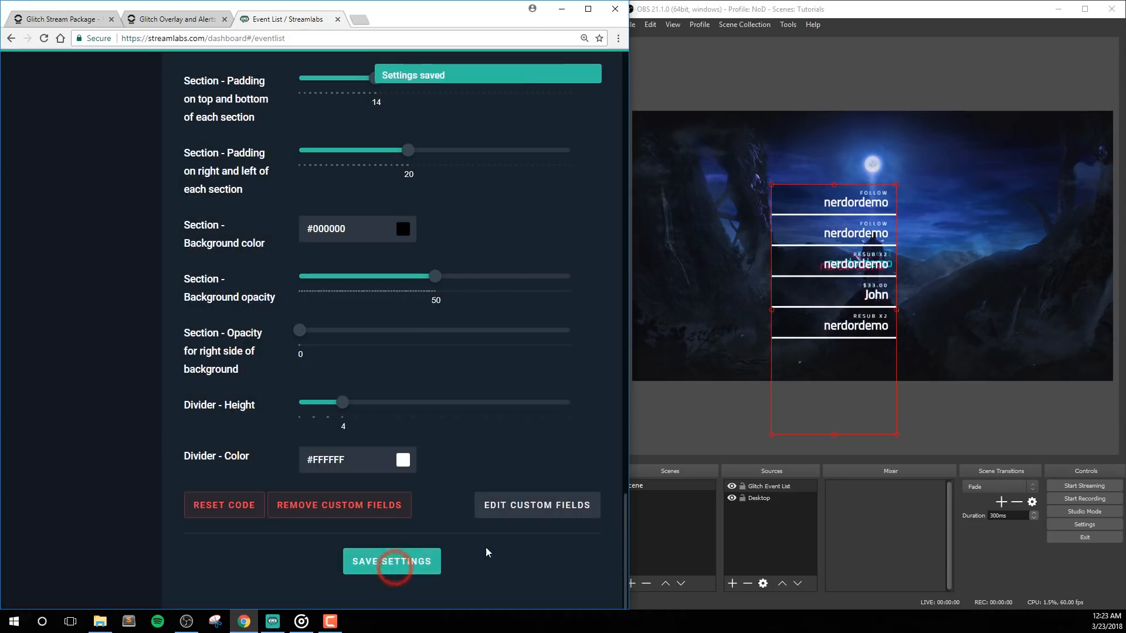
Switch the Text Alignment field to center and back to right
{"action": "scroll", "coordinate": [537, 456], "scroll_direction": "up", "scroll_amount": 8}
{"action": "scroll", "coordinate": [376, 373], "scroll_direction": "up", "scroll_amount": 2}
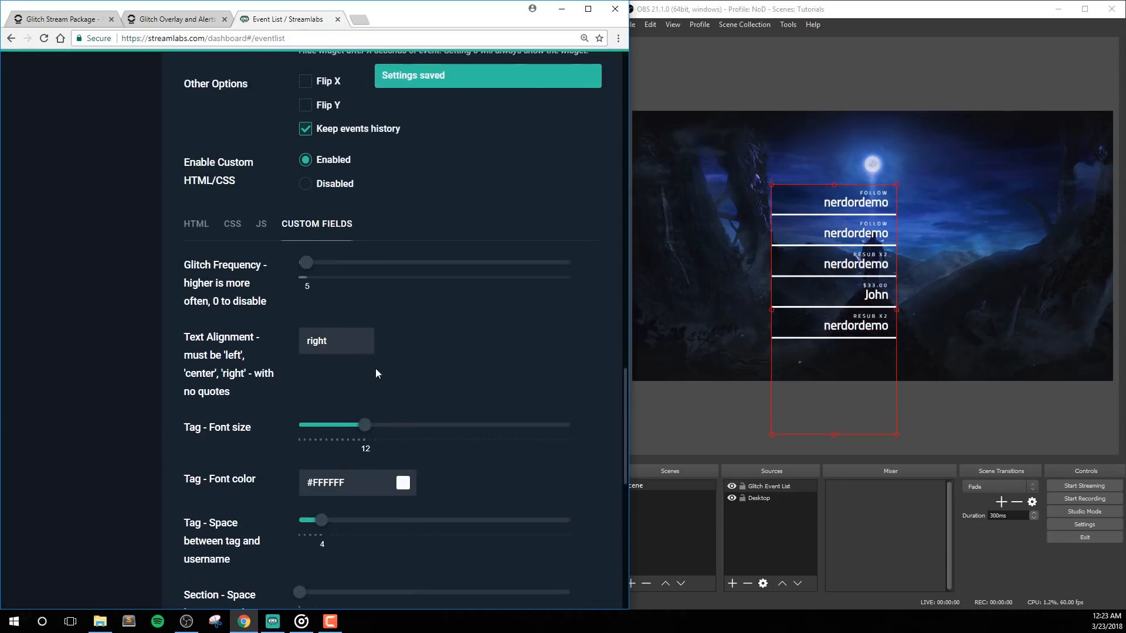
{"action": "scroll", "coordinate": [460, 387], "scroll_direction": "up", "scroll_amount": 2}
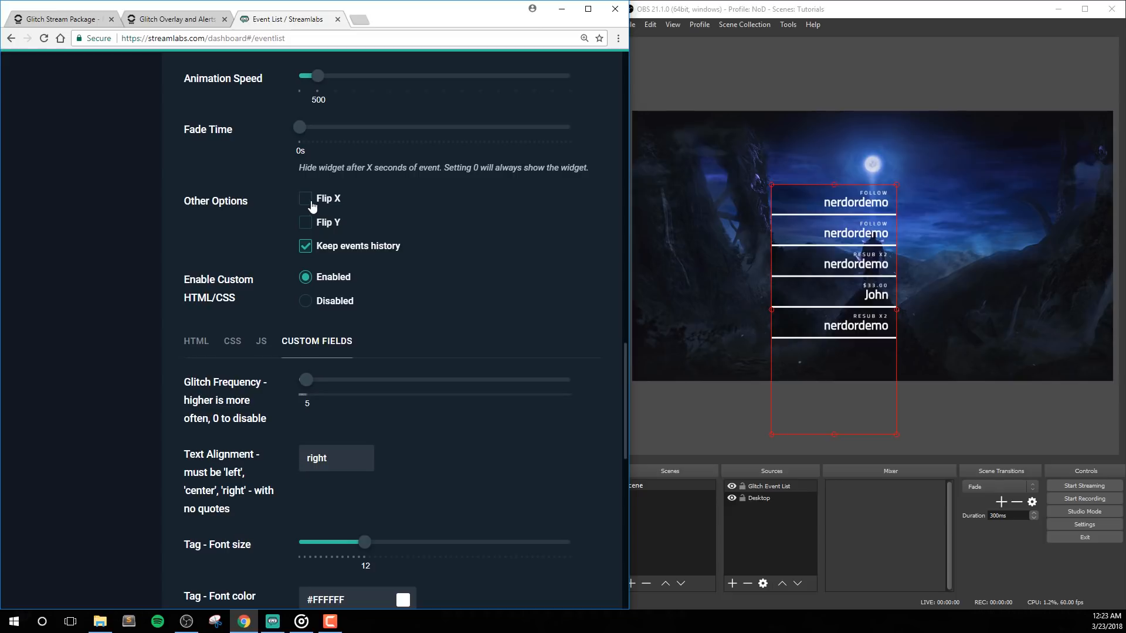
{"action": "double_click", "coordinate": [343, 458]}
{"action": "type", "text": "center"}
{"action": "double_click", "coordinate": [315, 456]}
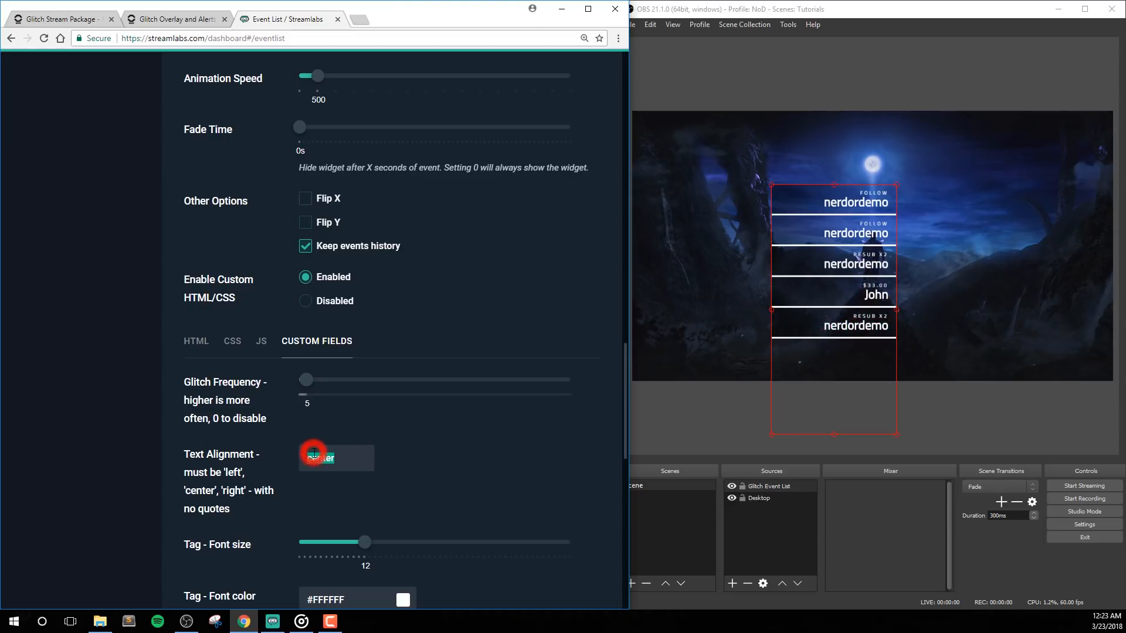
{"action": "type", "text": "right"}
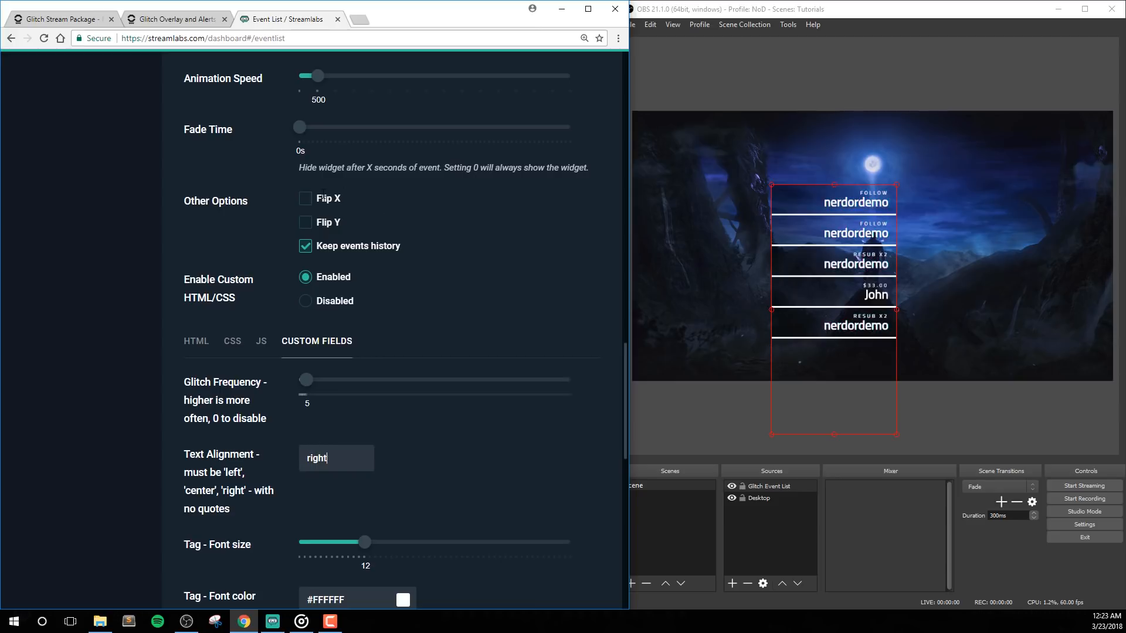
Turn on the Flip X option for the event list and save the widget settings
{"action": "left_click", "coordinate": [305, 198]}
{"action": "scroll", "coordinate": [578, 309], "scroll_direction": "down", "scroll_amount": 4}
{"action": "scroll", "coordinate": [578, 310], "scroll_direction": "down", "scroll_amount": 8}
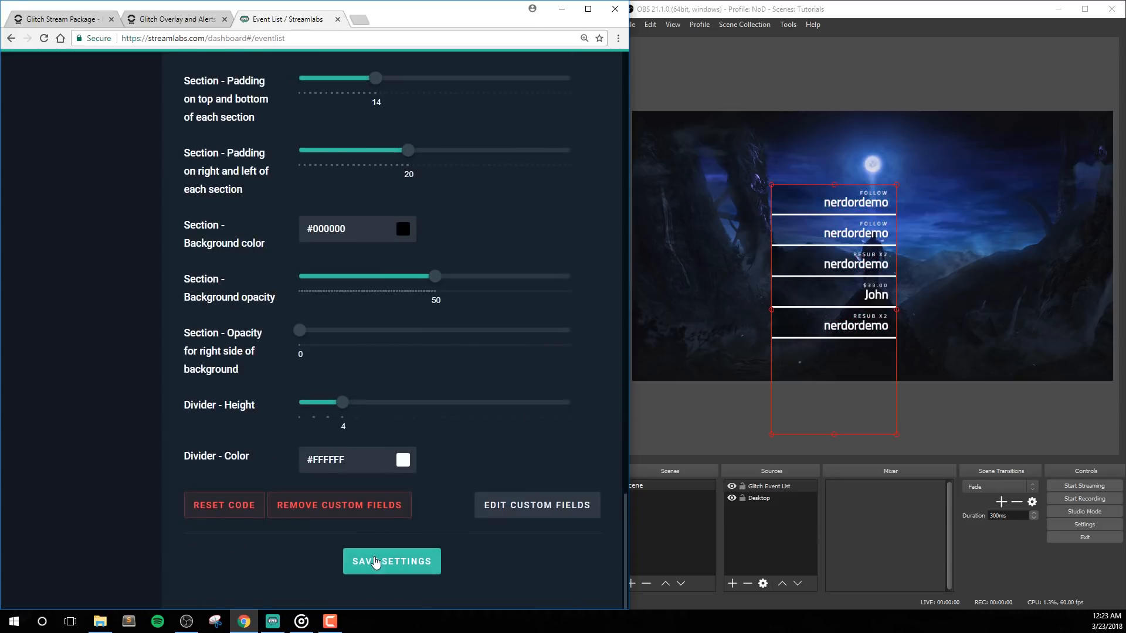
{"action": "left_click", "coordinate": [370, 563]}
{"action": "scroll", "coordinate": [553, 381], "scroll_direction": "up", "scroll_amount": 4}
{"action": "scroll", "coordinate": [553, 384], "scroll_direction": "up", "scroll_amount": 6}
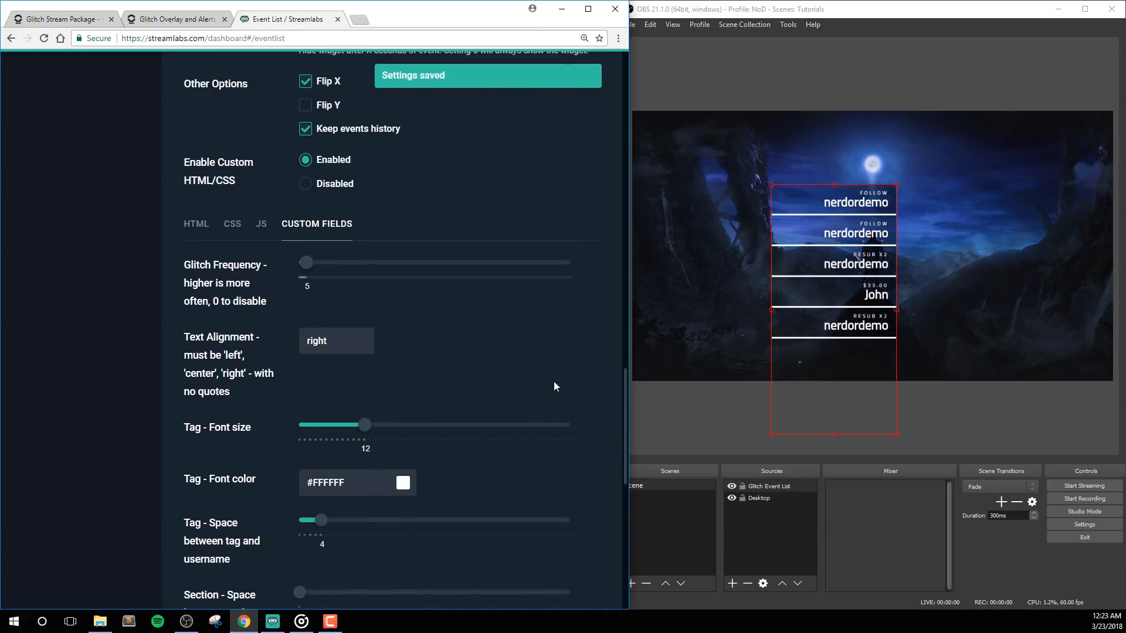
Set the tag font size to 50 and the tag font color to #FF0000, and save the widget settings
{"action": "scroll", "coordinate": [554, 384], "scroll_direction": "up", "scroll_amount": 1}
{"action": "scroll", "coordinate": [553, 381], "scroll_direction": "down", "scroll_amount": 2}
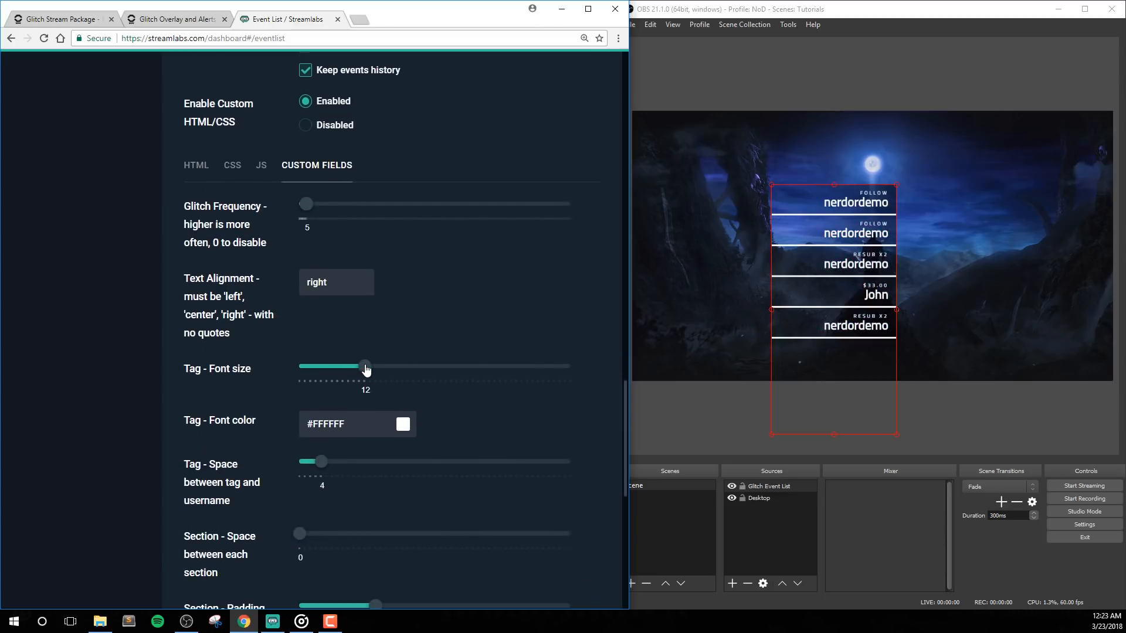
{"action": "left_click_drag", "start_coordinate": [366, 367], "coordinate": [554, 384]}
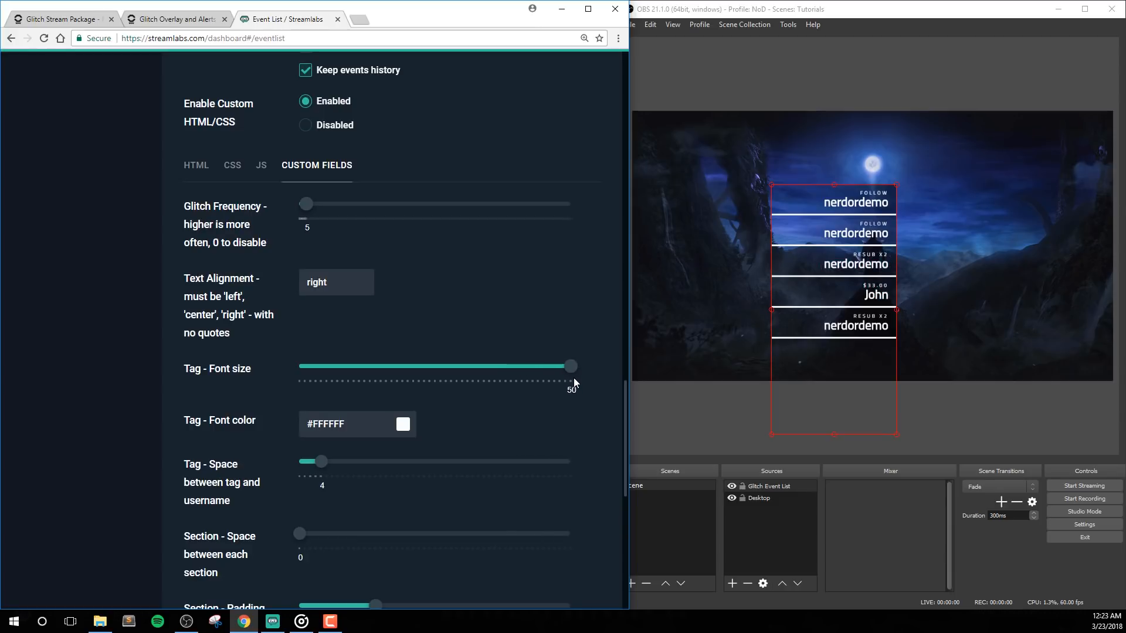
{"action": "left_click", "coordinate": [403, 423]}
{"action": "left_click", "coordinate": [412, 448]}
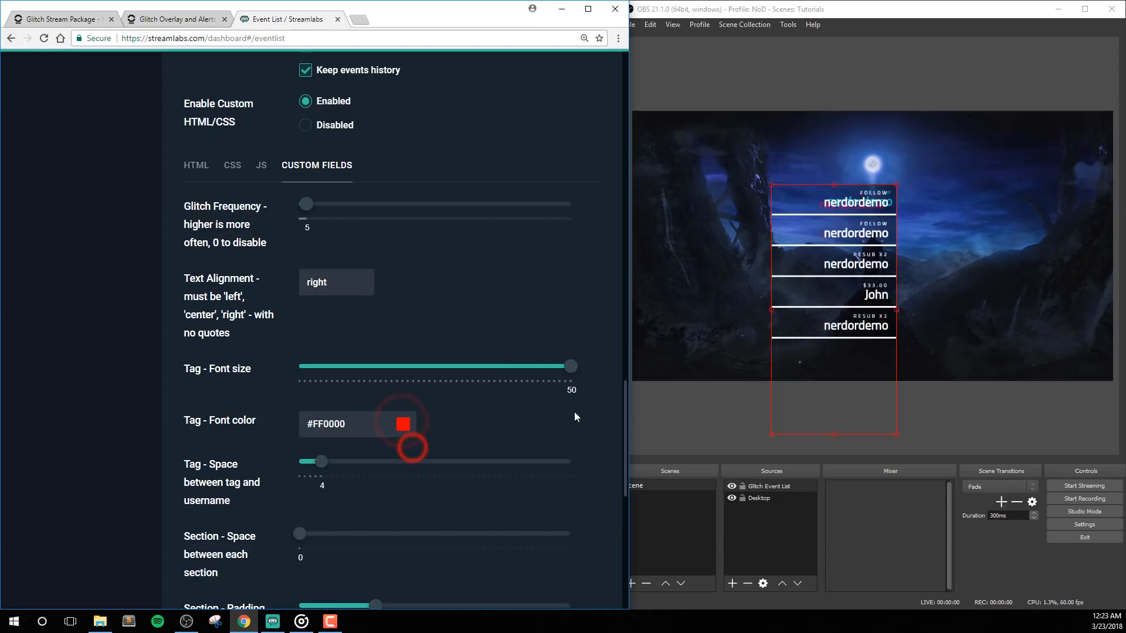
{"action": "scroll", "coordinate": [575, 417], "scroll_direction": "down", "scroll_amount": 9}
{"action": "left_click", "coordinate": [404, 563]}
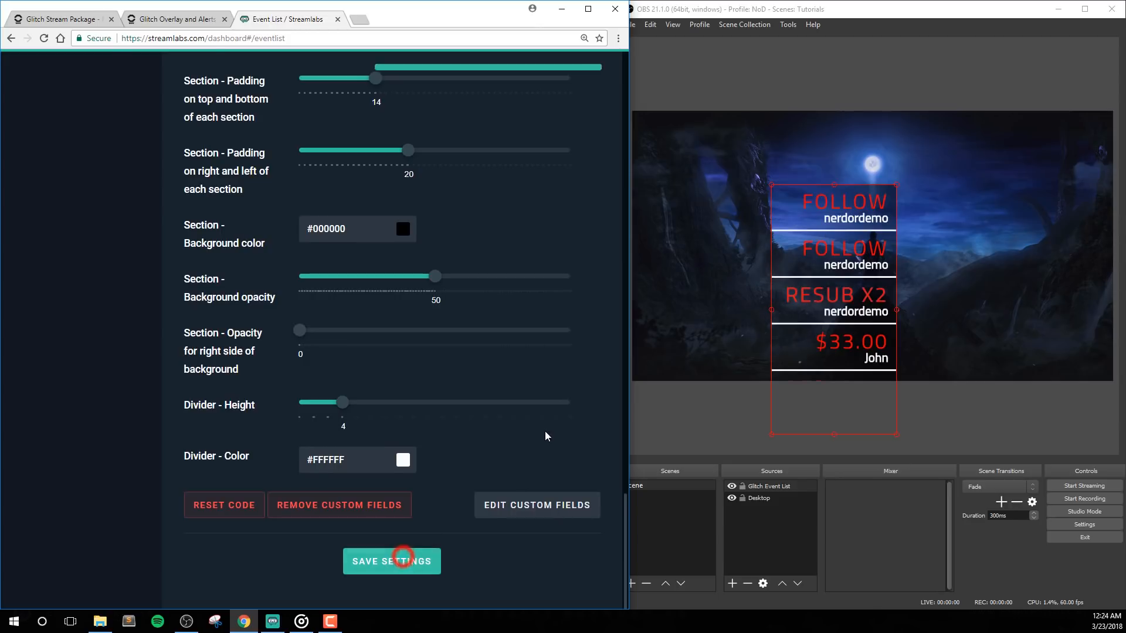
Restore the tag font color to #FFFFFF and the tag font size to 12, and save the widget settings
{"action": "scroll", "coordinate": [544, 431], "scroll_direction": "up", "scroll_amount": 7}
{"action": "scroll", "coordinate": [547, 421], "scroll_direction": "up", "scroll_amount": 1}
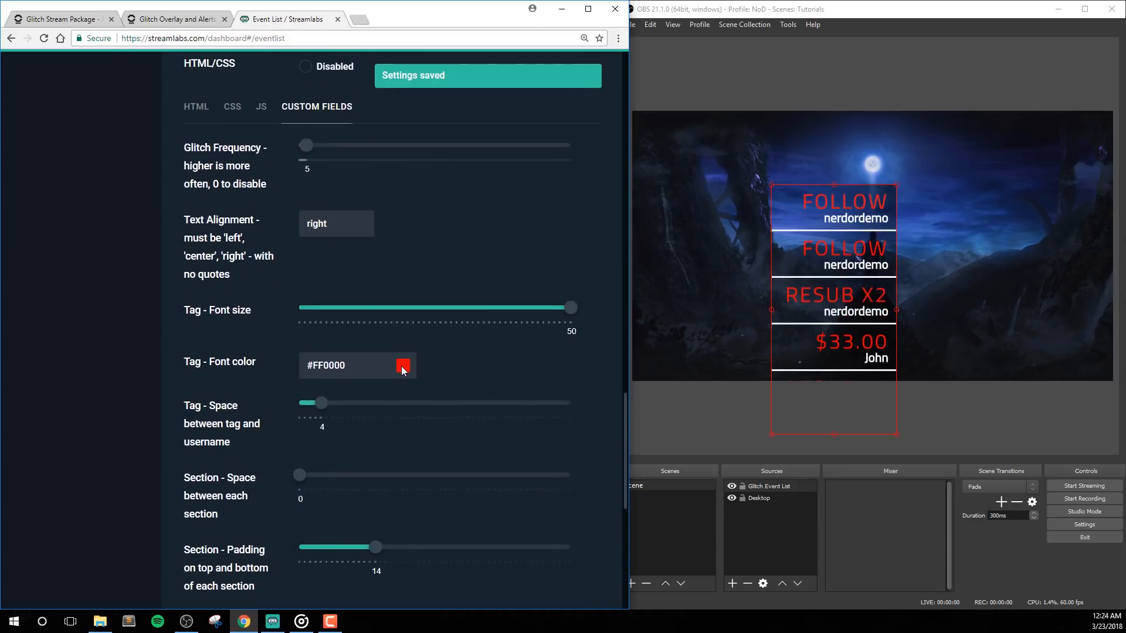
{"action": "left_click", "coordinate": [403, 366]}
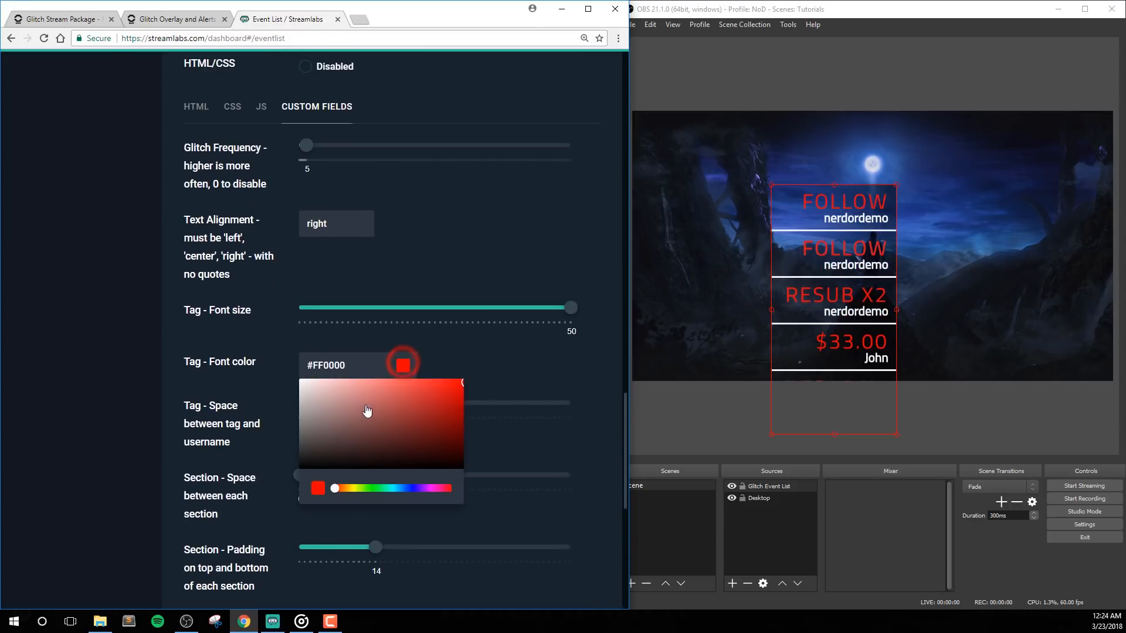
{"action": "left_click_drag", "start_coordinate": [359, 402], "coordinate": [300, 352]}
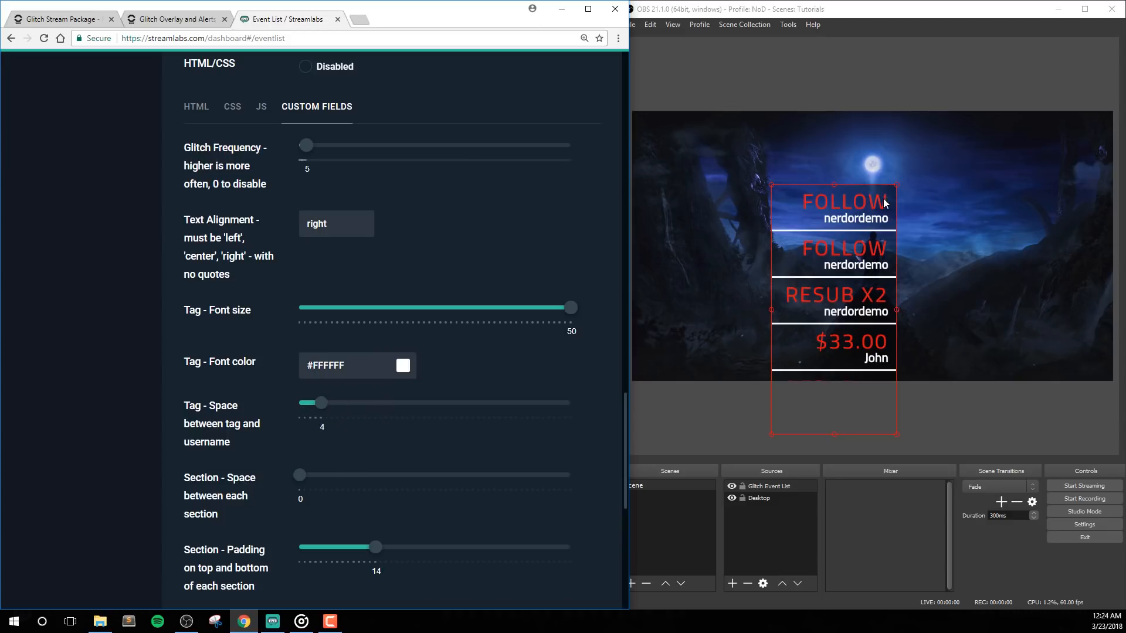
{"action": "left_click_drag", "start_coordinate": [568, 307], "coordinate": [352, 318]}
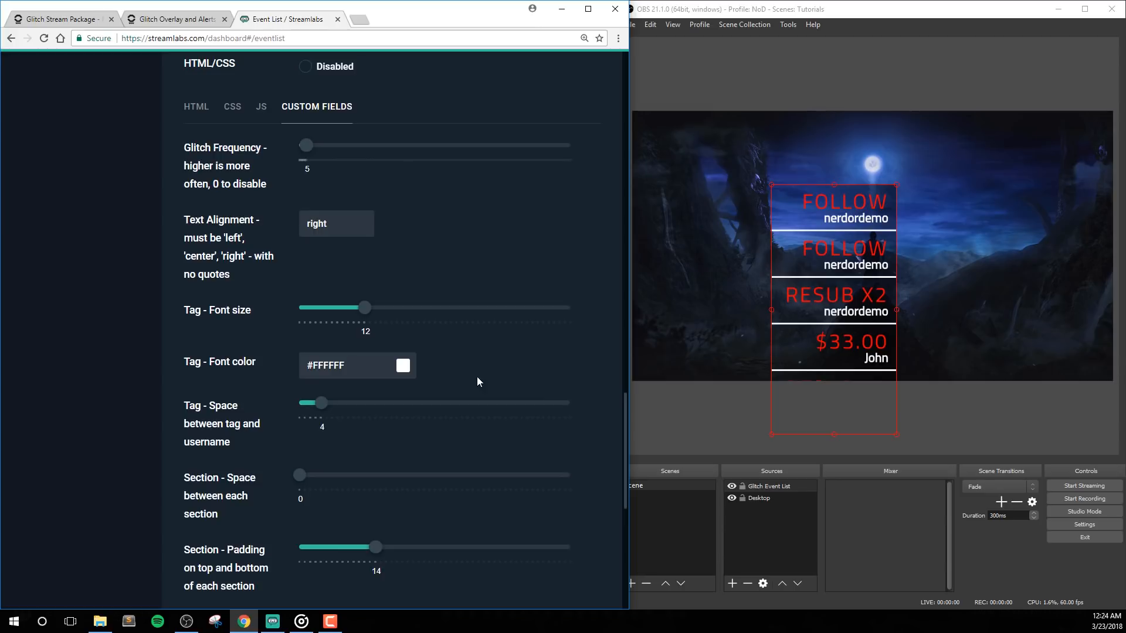
{"action": "scroll", "coordinate": [477, 382], "scroll_direction": "down", "scroll_amount": 8}
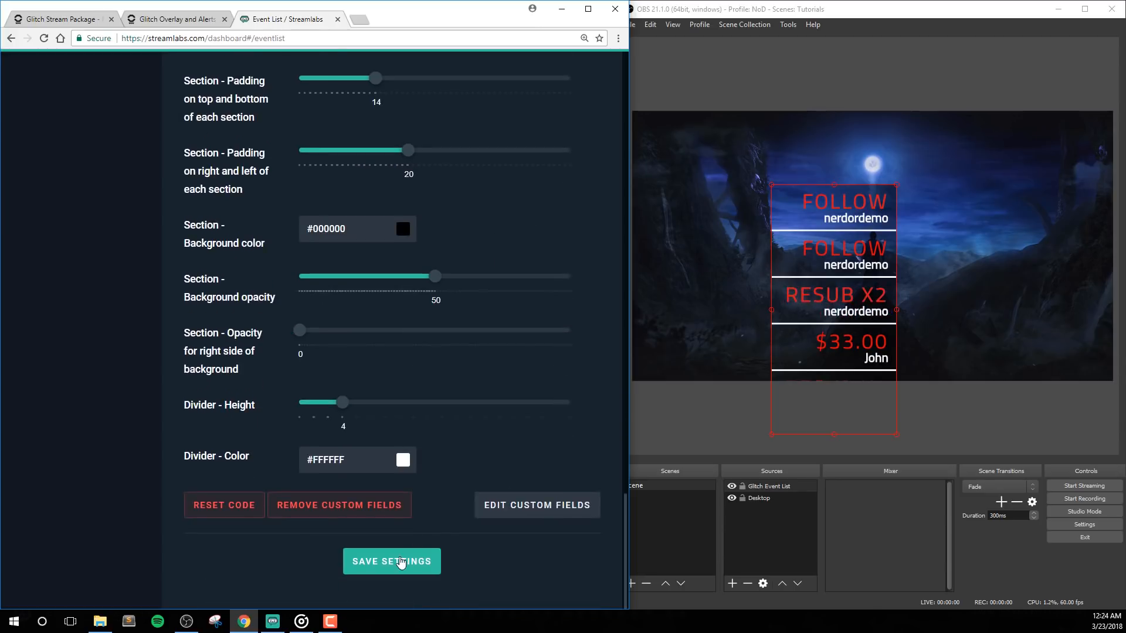
{"action": "left_click", "coordinate": [401, 562]}
{"action": "scroll", "coordinate": [561, 432], "scroll_direction": "up", "scroll_amount": 6}
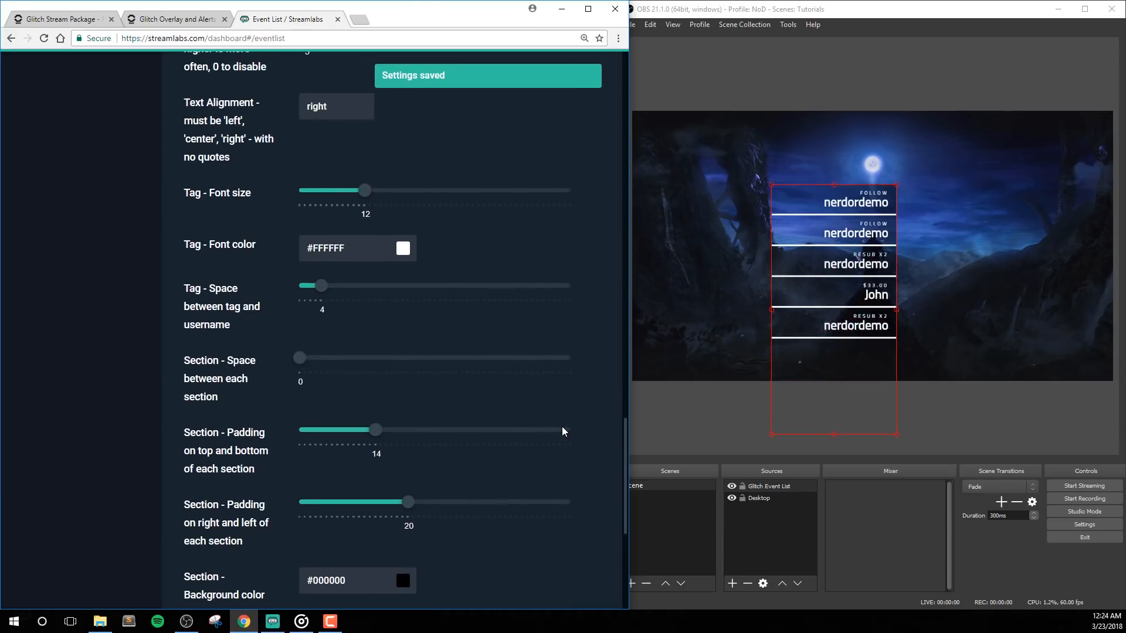
Set the space between sections to 10, save the settings, and move the event list up in the OBS preview
{"action": "left_click", "coordinate": [209, 360]}
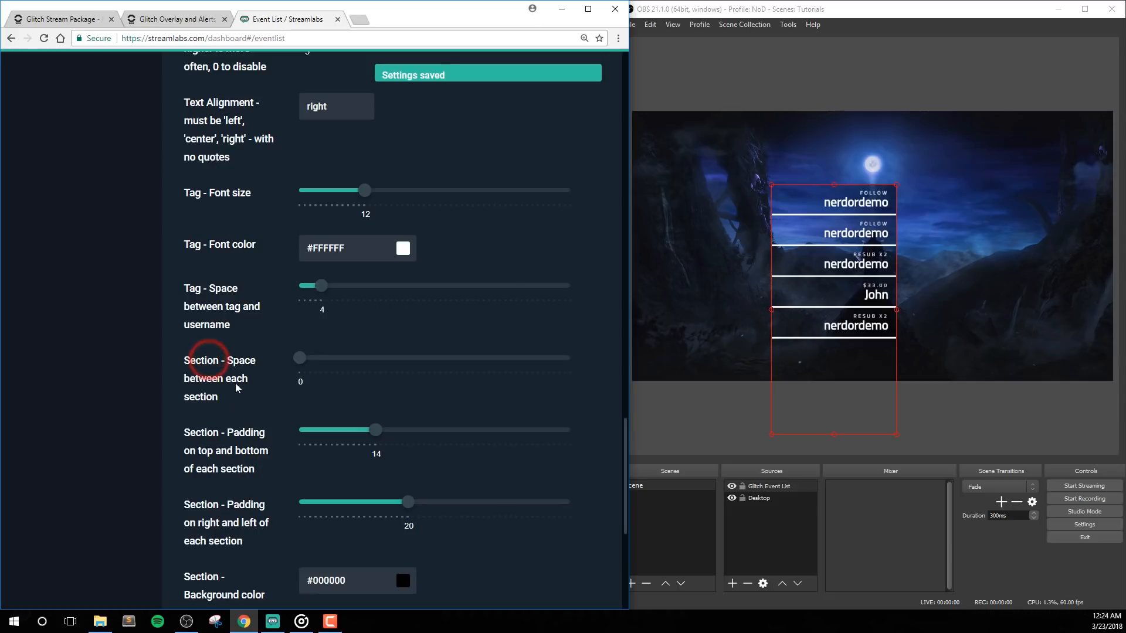
{"action": "scroll", "coordinate": [275, 355], "scroll_direction": "down", "scroll_amount": 1}
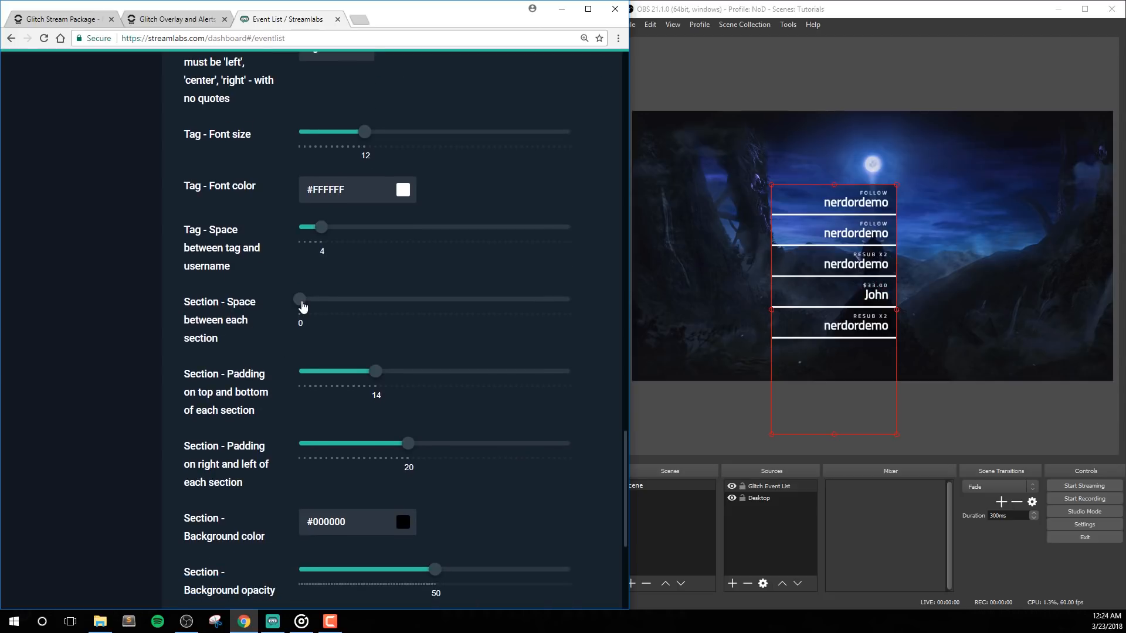
{"action": "left_click_drag", "start_coordinate": [303, 306], "coordinate": [353, 307]}
{"action": "scroll", "coordinate": [592, 435], "scroll_direction": "down", "scroll_amount": 5}
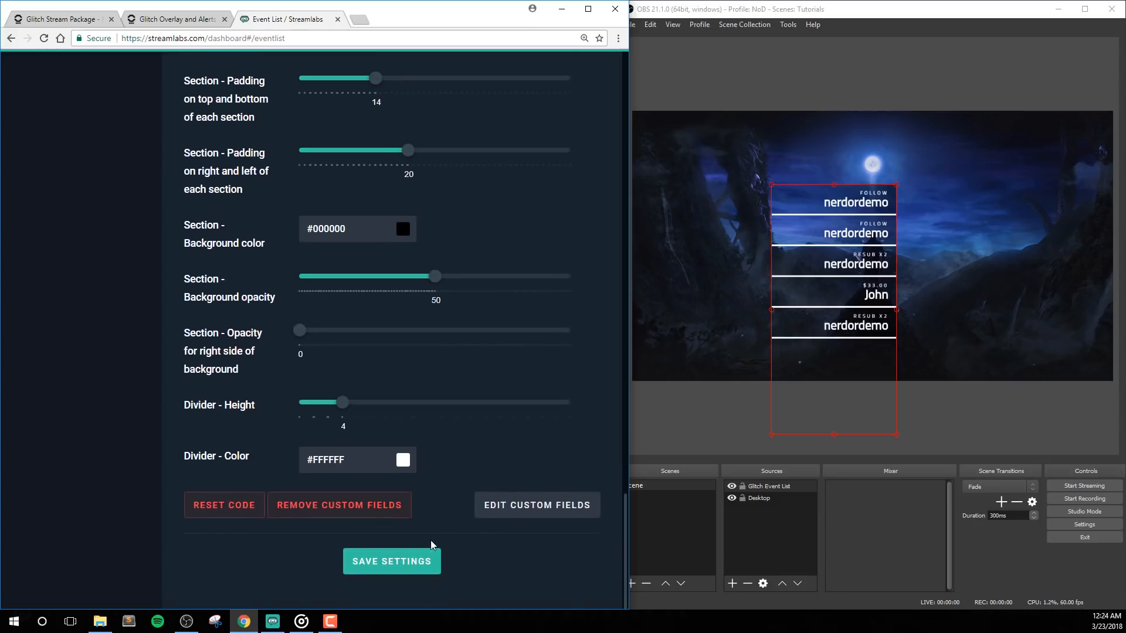
{"action": "left_click", "coordinate": [418, 560]}
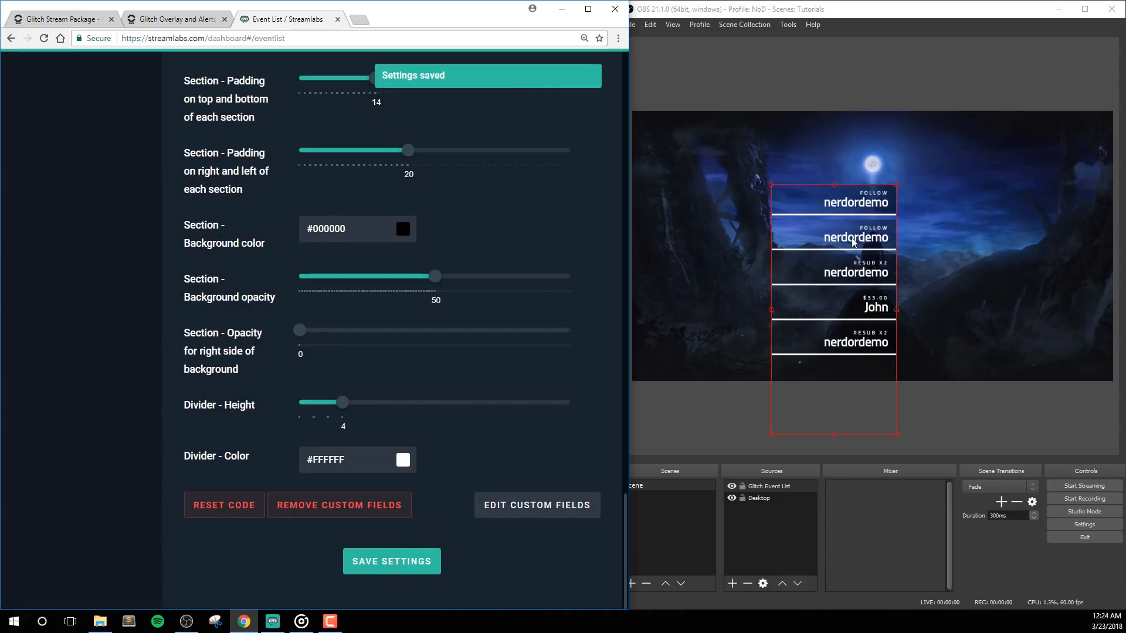
{"action": "left_click_drag", "start_coordinate": [885, 226], "coordinate": [876, 195]}
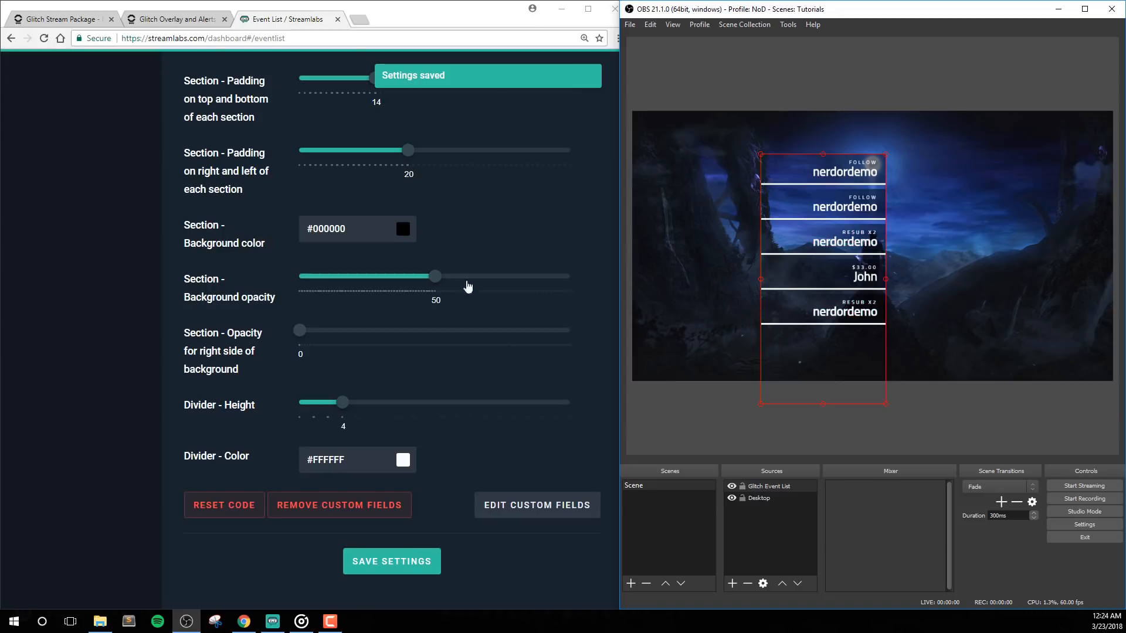
Set the section padding to 24 on top and bottom and 22 on right and left, and save the widget settings
{"action": "scroll", "coordinate": [465, 289], "scroll_direction": "up", "scroll_amount": 5}
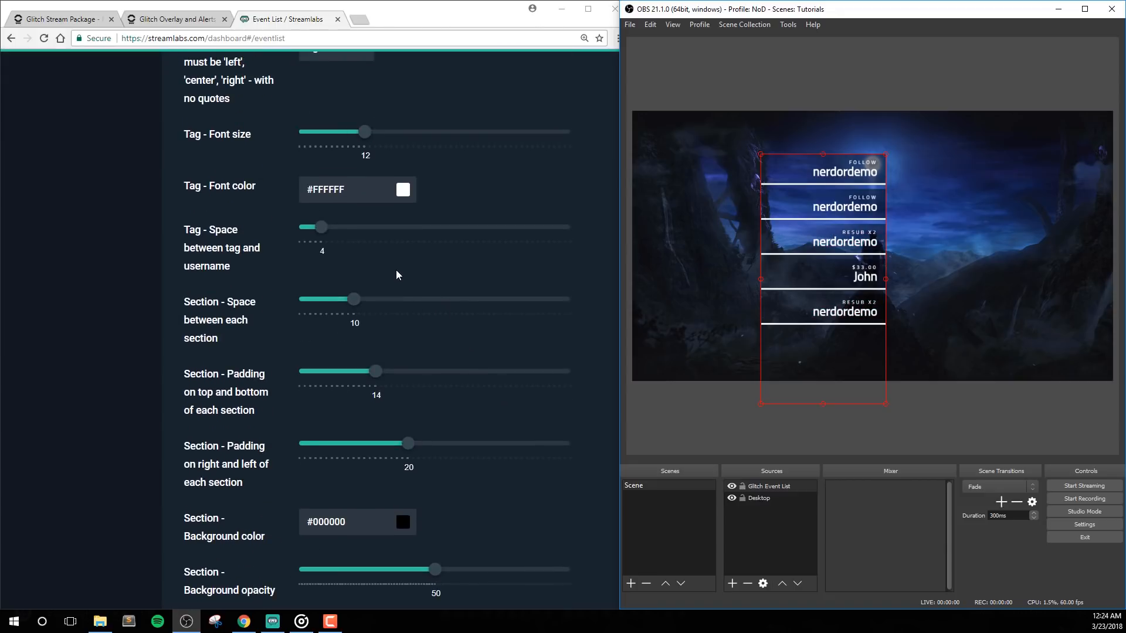
{"action": "scroll", "coordinate": [396, 275], "scroll_direction": "up", "scroll_amount": 1}
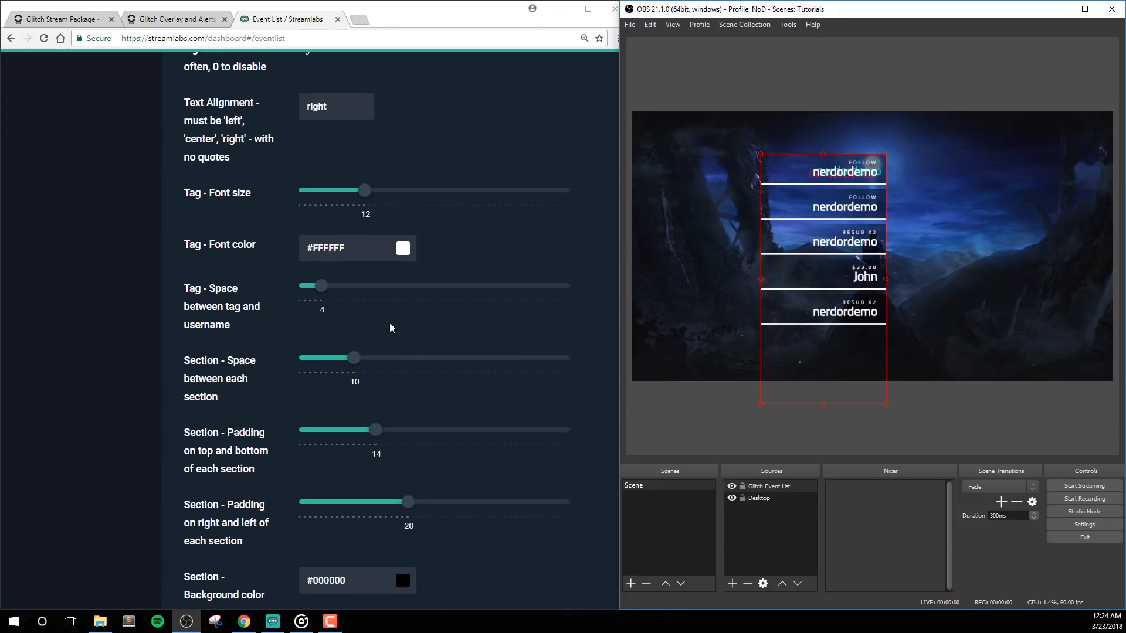
{"action": "scroll", "coordinate": [391, 327], "scroll_direction": "down", "scroll_amount": 1}
{"action": "left_click", "coordinate": [384, 371]}
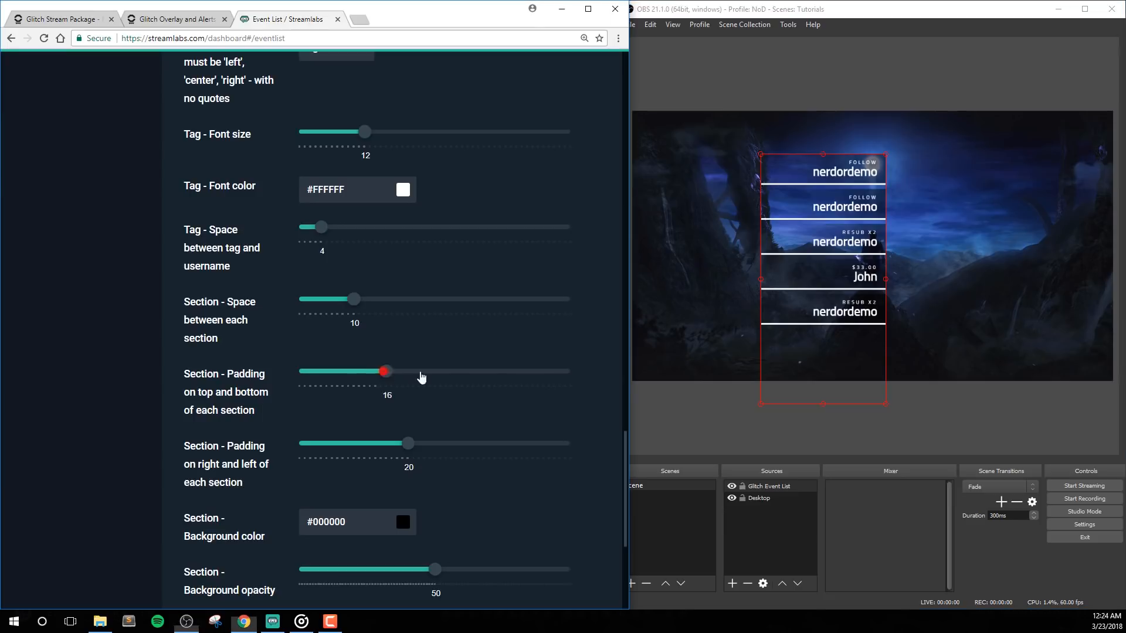
{"action": "mouse_move", "coordinate": [421, 377]}
{"action": "left_mouse_down"}
{"action": "mouse_move", "coordinate": [571, 371]}
{"action": "mouse_move", "coordinate": [421, 377]}
{"action": "left_mouse_up"}
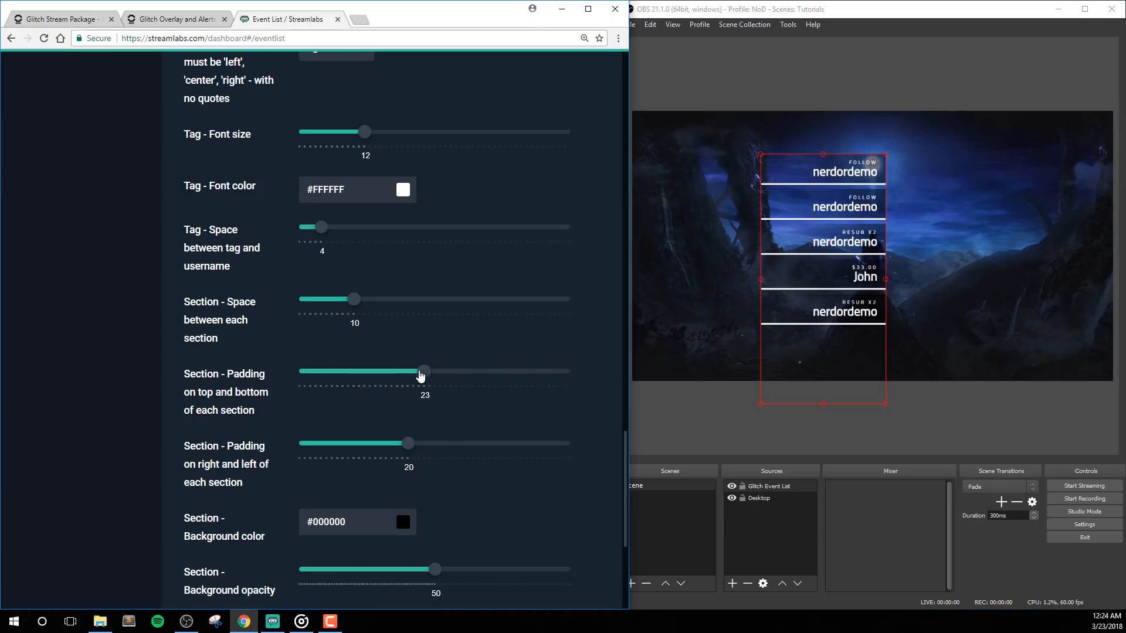
{"action": "scroll", "coordinate": [526, 379], "scroll_direction": "down", "scroll_amount": 3}
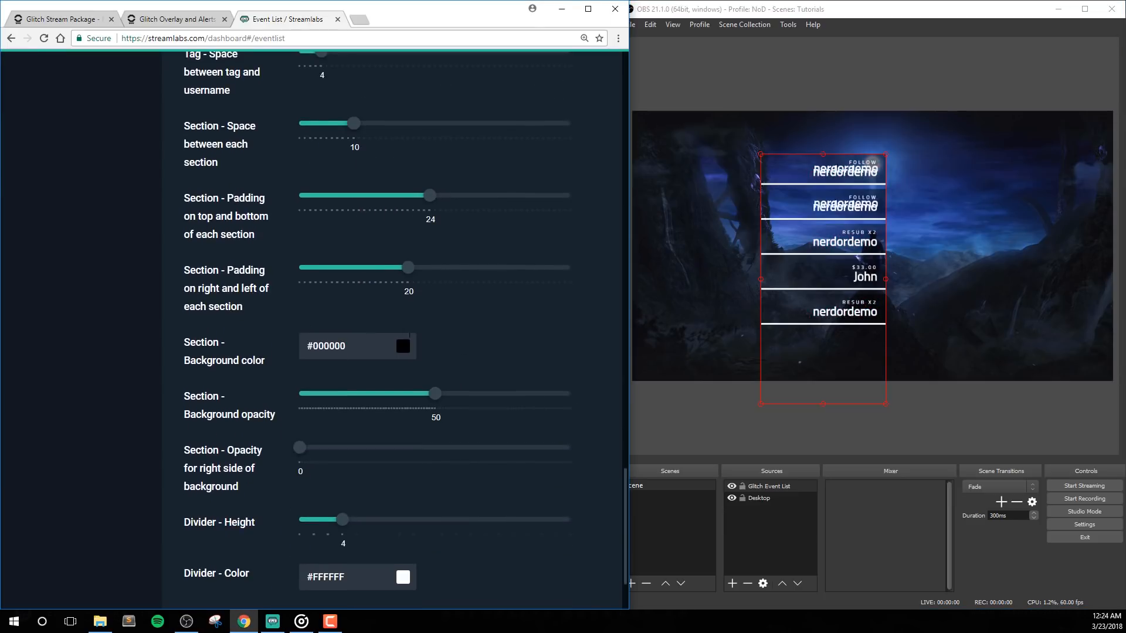
{"action": "left_click_drag", "start_coordinate": [408, 268], "coordinate": [433, 292]}
{"action": "scroll", "coordinate": [518, 432], "scroll_direction": "down", "scroll_amount": 2}
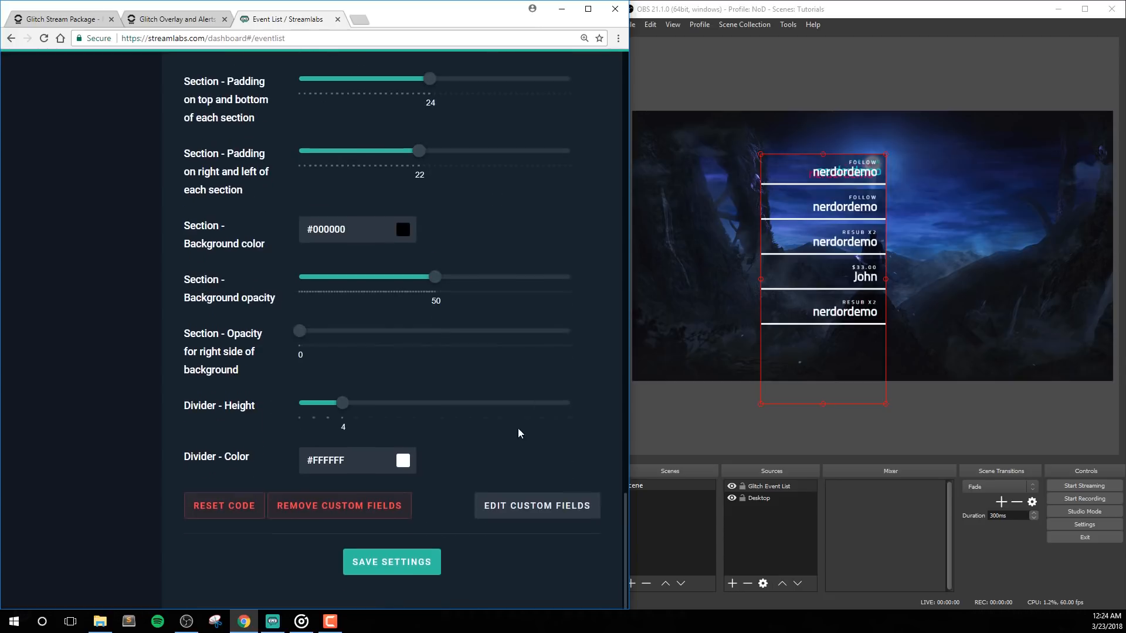
{"action": "left_click", "coordinate": [402, 554]}
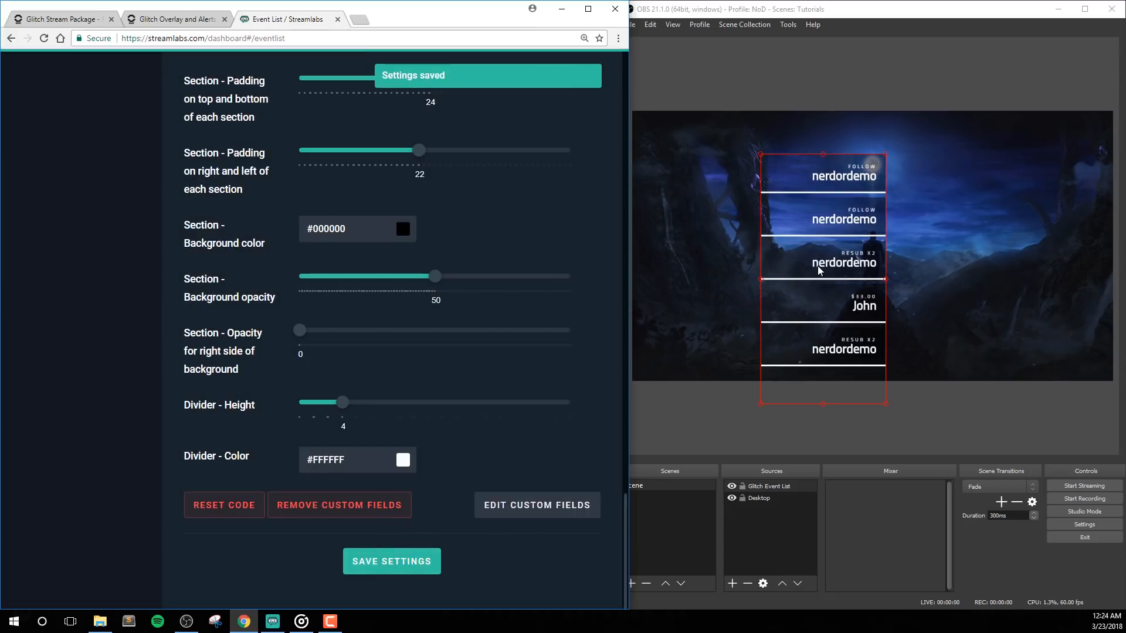
Set the section background color to #FF0000 and the background opacity to 0, and save the widget settings
{"action": "scroll", "coordinate": [515, 285], "scroll_direction": "up", "scroll_amount": 1}
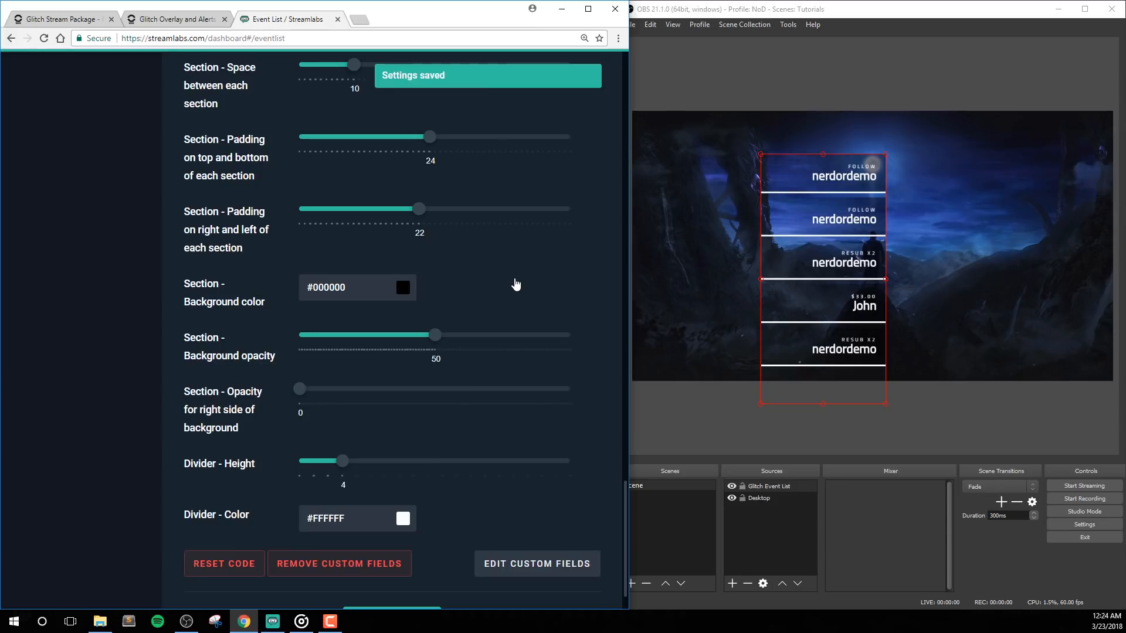
{"action": "scroll", "coordinate": [515, 284], "scroll_direction": "up", "scroll_amount": 2}
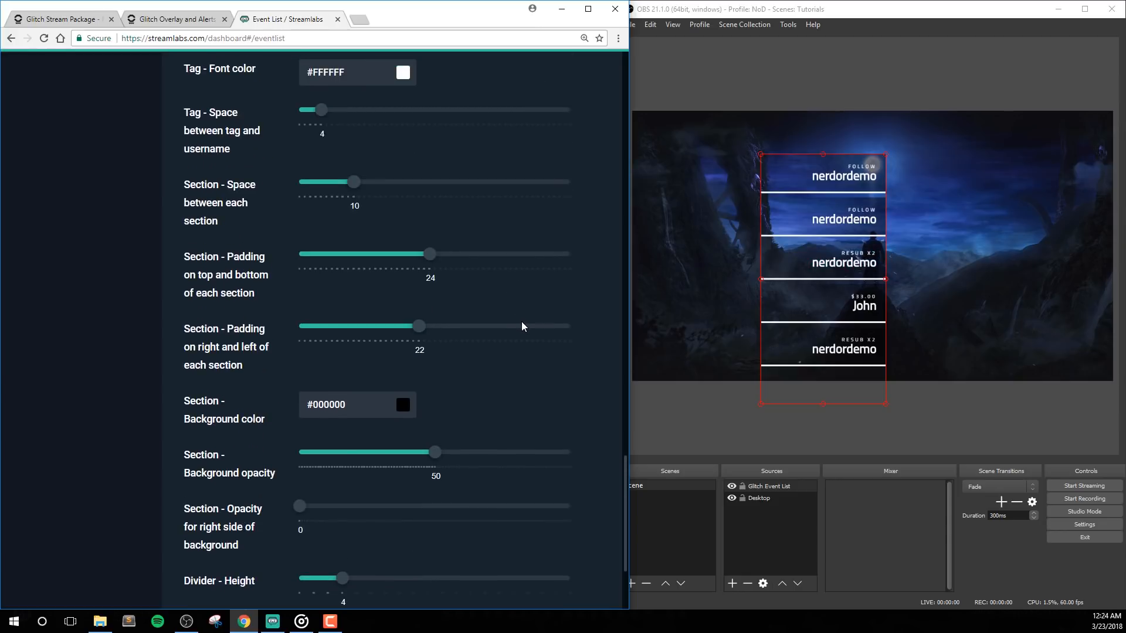
{"action": "scroll", "coordinate": [525, 334], "scroll_direction": "down", "scroll_amount": 1}
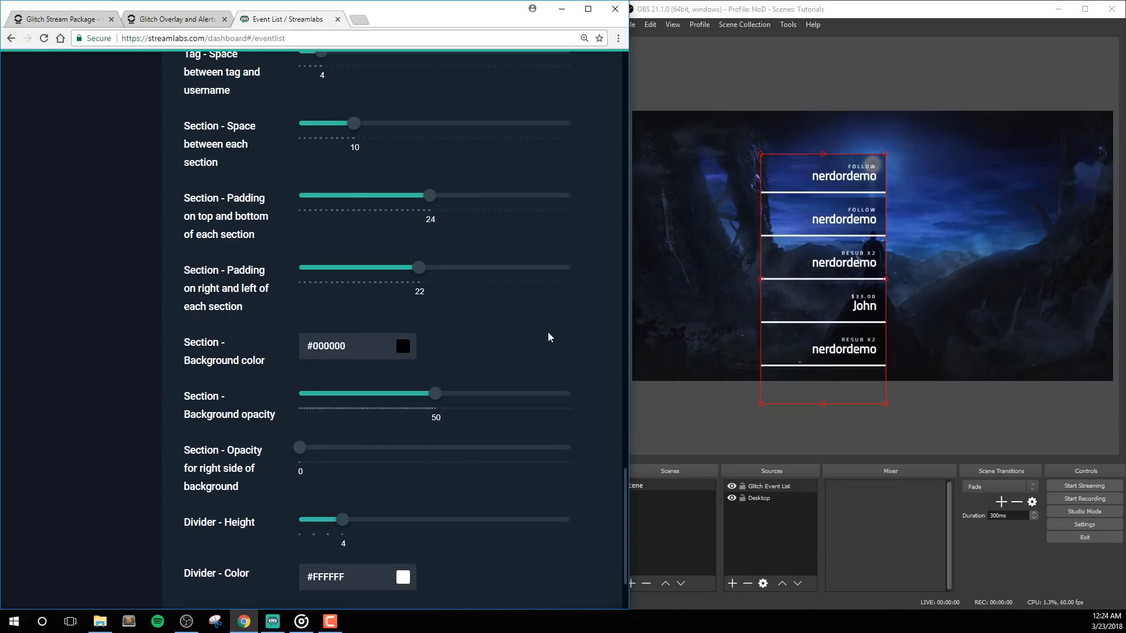
{"action": "left_click", "coordinate": [402, 346]}
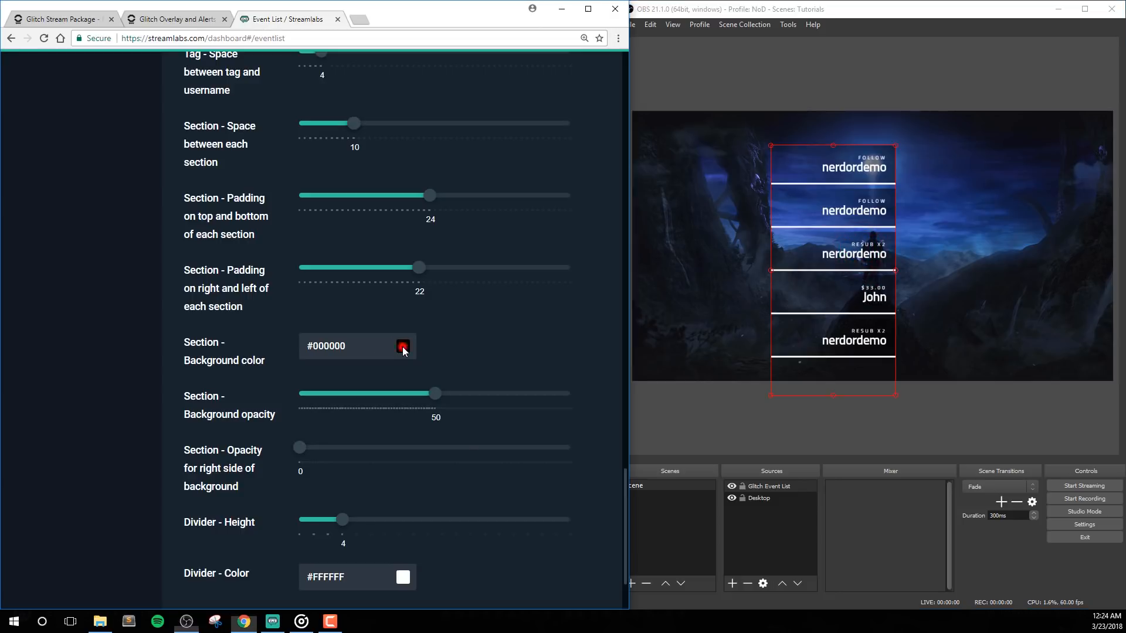
{"action": "left_click_drag", "start_coordinate": [418, 389], "coordinate": [485, 354]}
{"action": "left_click", "coordinate": [440, 374]}
{"action": "scroll", "coordinate": [492, 344], "scroll_direction": "down", "scroll_amount": 2}
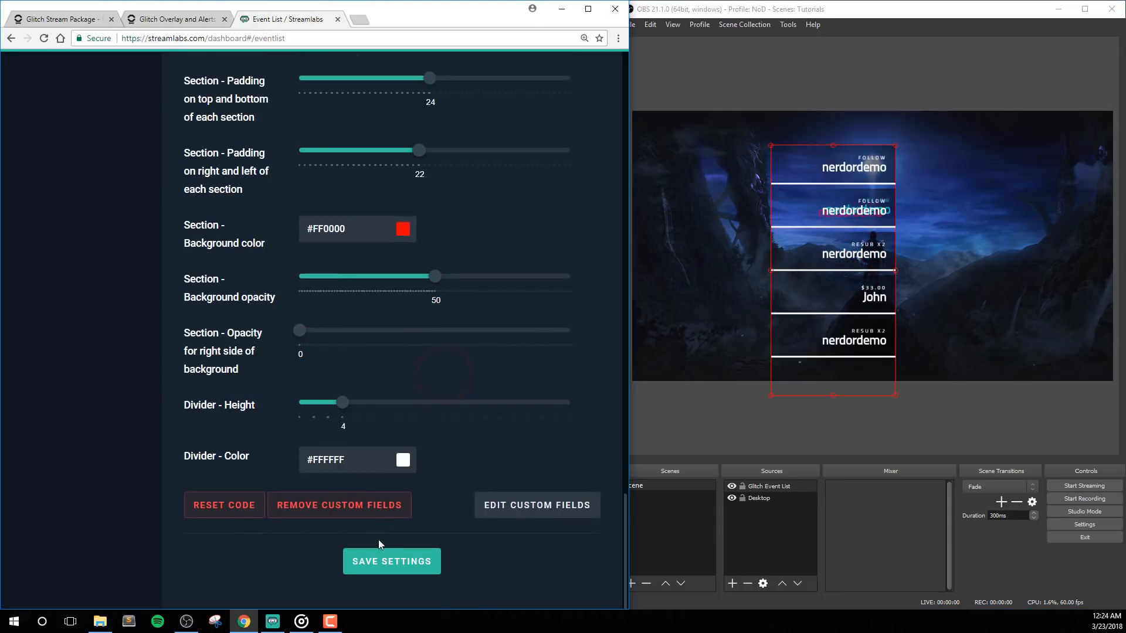
{"action": "left_click_drag", "start_coordinate": [436, 276], "coordinate": [300, 276]}
{"action": "left_click", "coordinate": [382, 558]}
{"action": "left_click", "coordinate": [409, 566]}
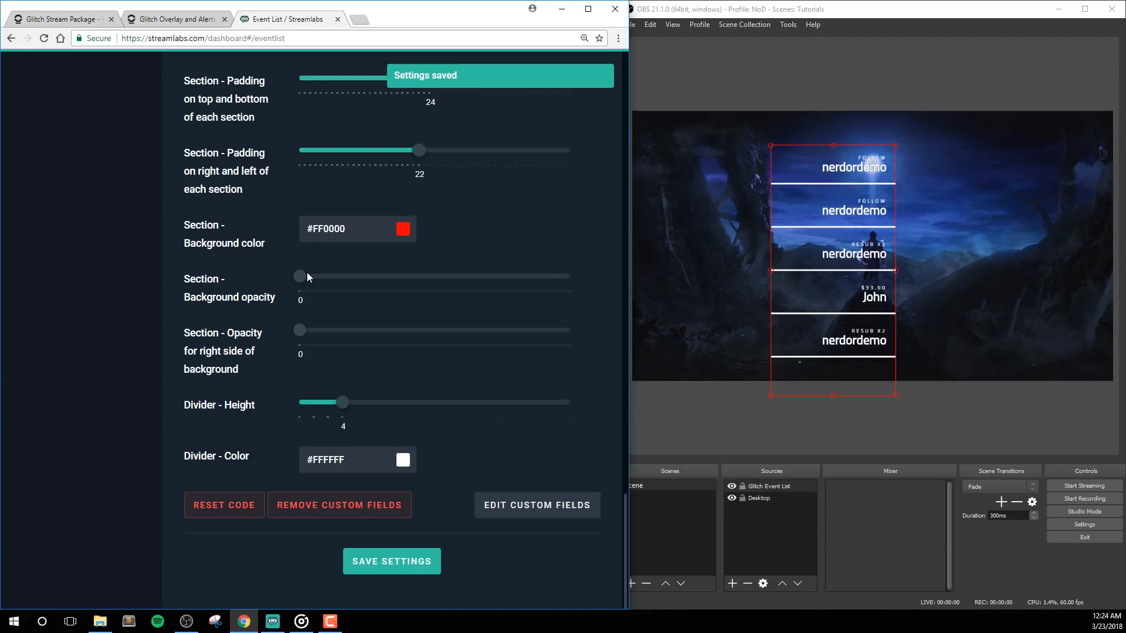
Set the section background opacity to 80 and the background color to #000000, and save the widget settings
{"action": "left_click_drag", "start_coordinate": [301, 275], "coordinate": [517, 287]}
{"action": "left_click", "coordinate": [403, 228]}
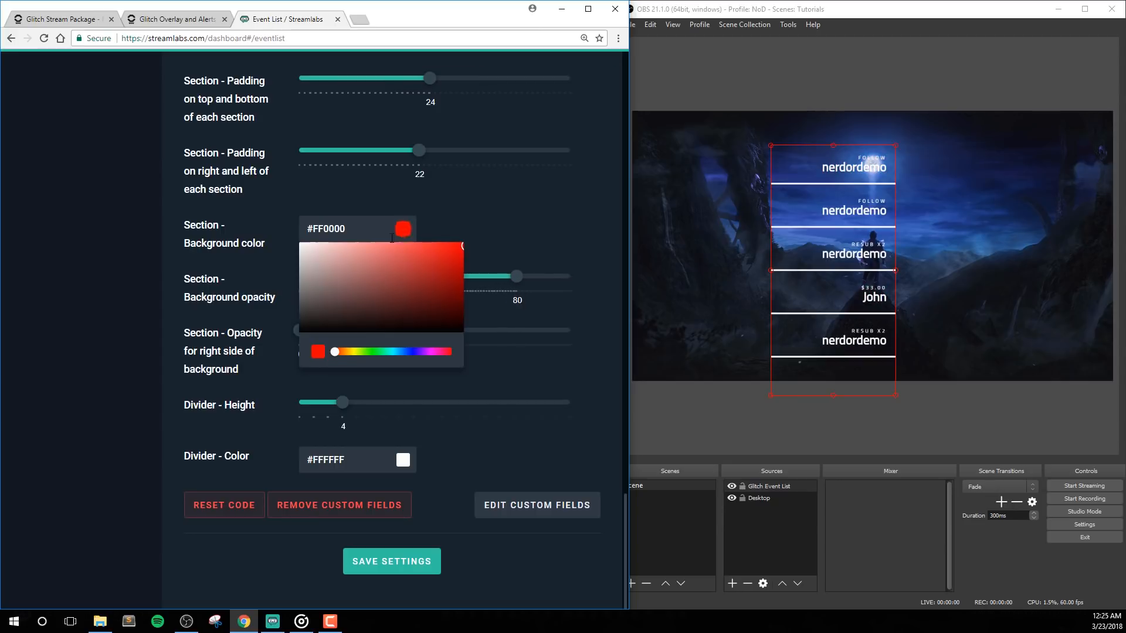
{"action": "left_click", "coordinate": [366, 297]}
{"action": "left_click_drag", "start_coordinate": [324, 315], "coordinate": [255, 351]}
{"action": "left_click", "coordinate": [382, 560]}
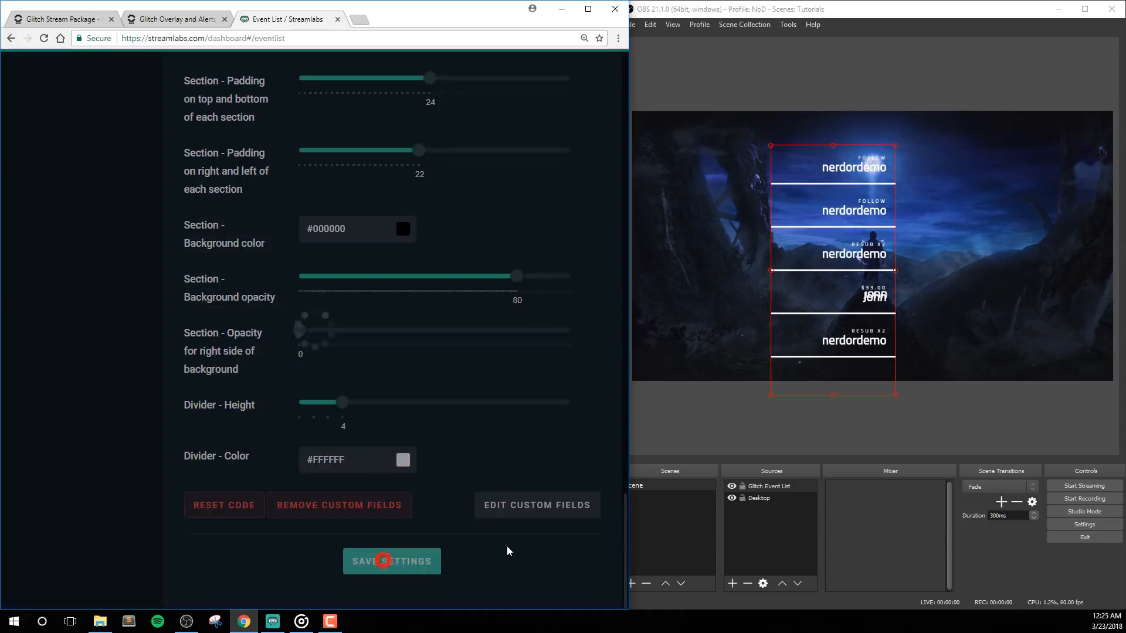
Turn off the Flip X option for the event list and save the widget settings
{"action": "scroll", "coordinate": [491, 231], "scroll_direction": "up", "scroll_amount": 10}
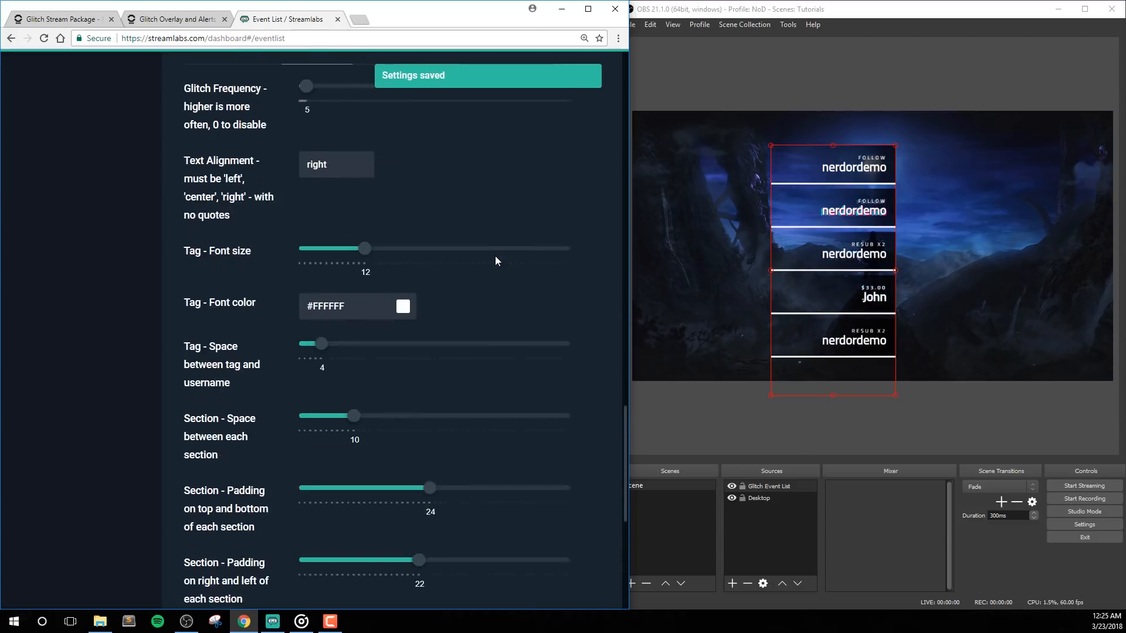
{"action": "scroll", "coordinate": [492, 272], "scroll_direction": "up", "scroll_amount": 3}
{"action": "scroll", "coordinate": [568, 371], "scroll_direction": "down", "scroll_amount": 13}
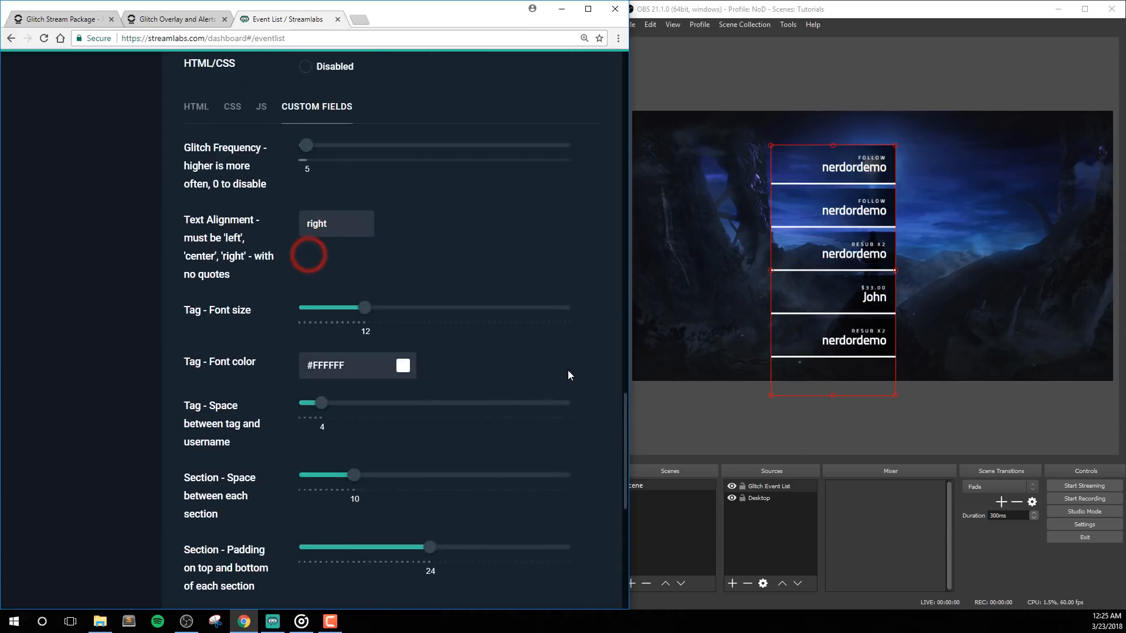
{"action": "left_click", "coordinate": [391, 567]}
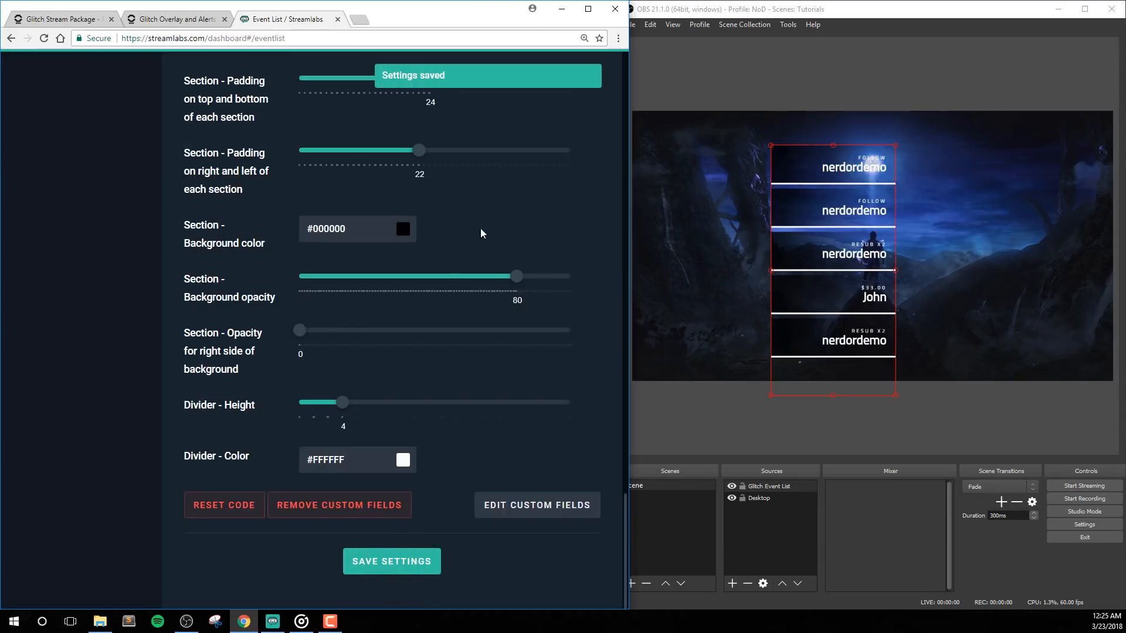
Set the opacity for the right side of the section background to 100, save, and deselect the event list in the OBS preview
{"action": "left_click_drag", "start_coordinate": [301, 330], "coordinate": [600, 339]}
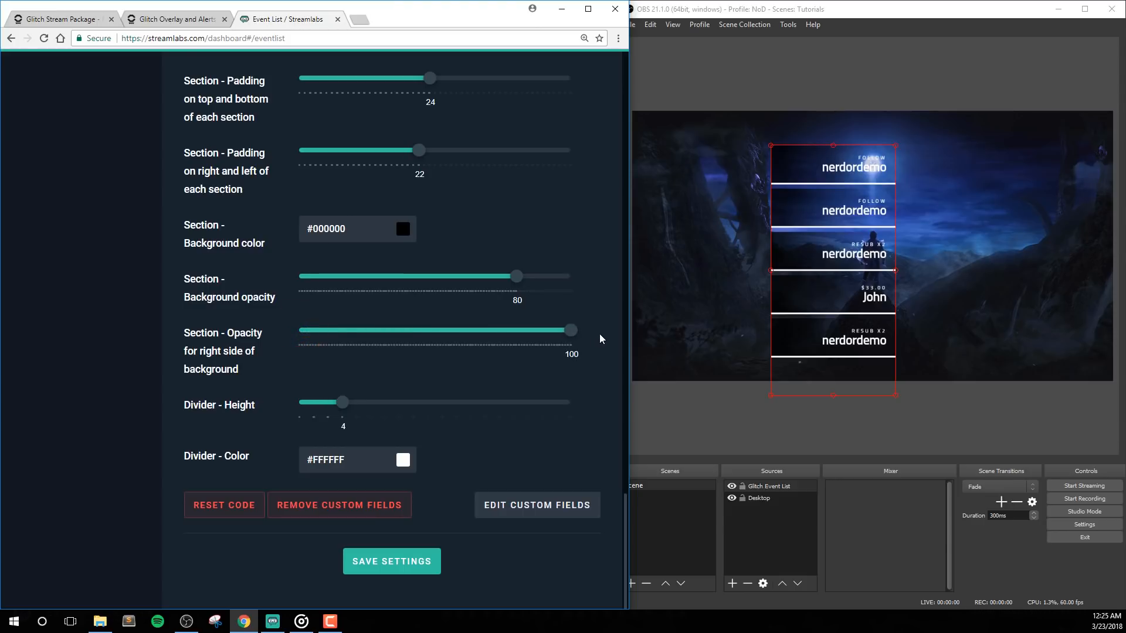
{"action": "left_click", "coordinate": [403, 572]}
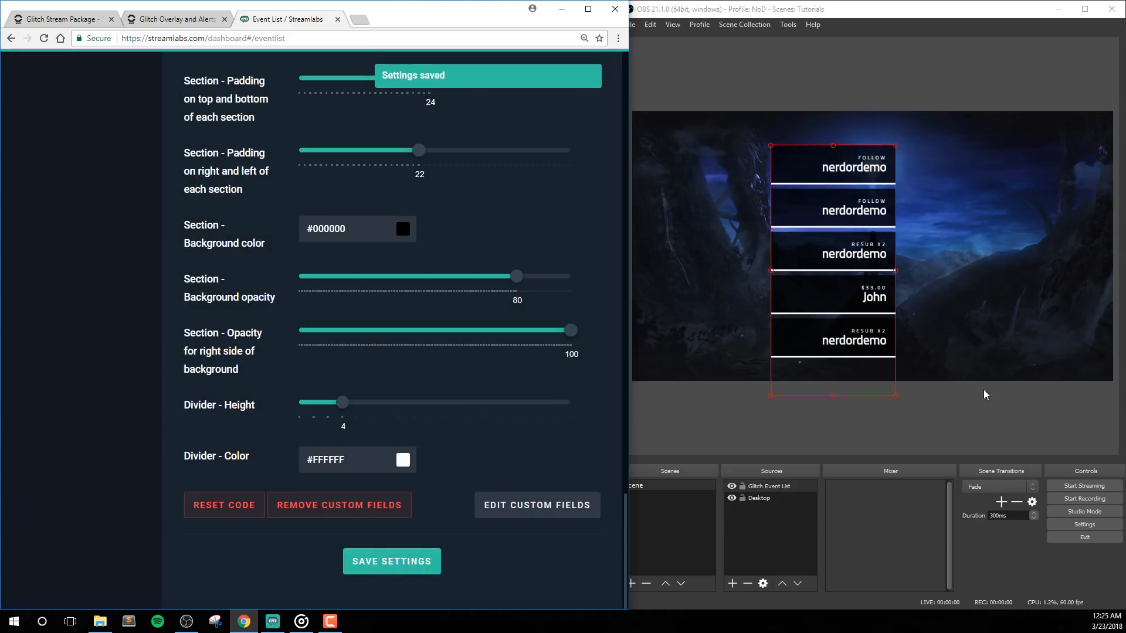
{"action": "left_click", "coordinate": [973, 406]}
{"action": "left_click", "coordinate": [810, 422]}
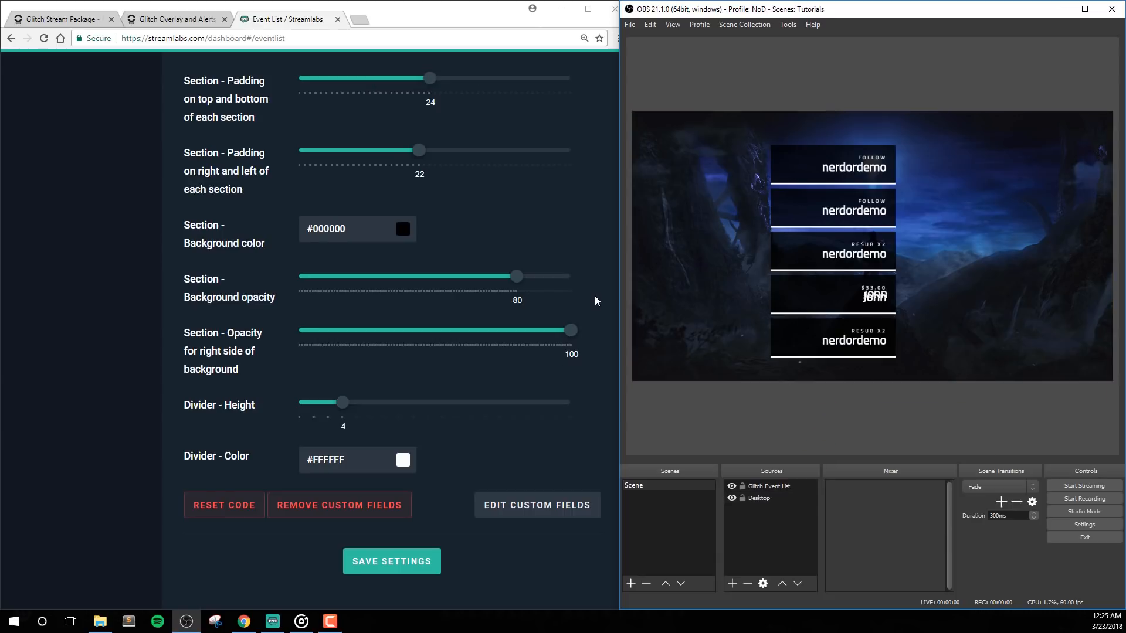
Set the Text Alignment field to left and save the widget settings
{"action": "scroll", "coordinate": [595, 298], "scroll_direction": "up", "scroll_amount": 9}
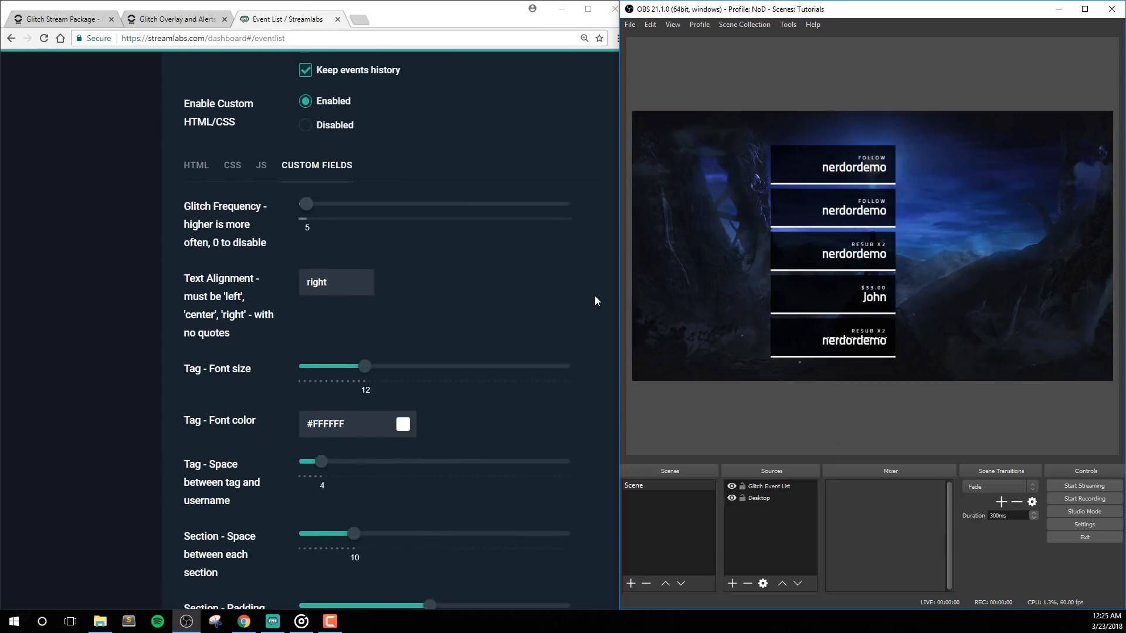
{"action": "scroll", "coordinate": [594, 296], "scroll_direction": "up", "scroll_amount": 3}
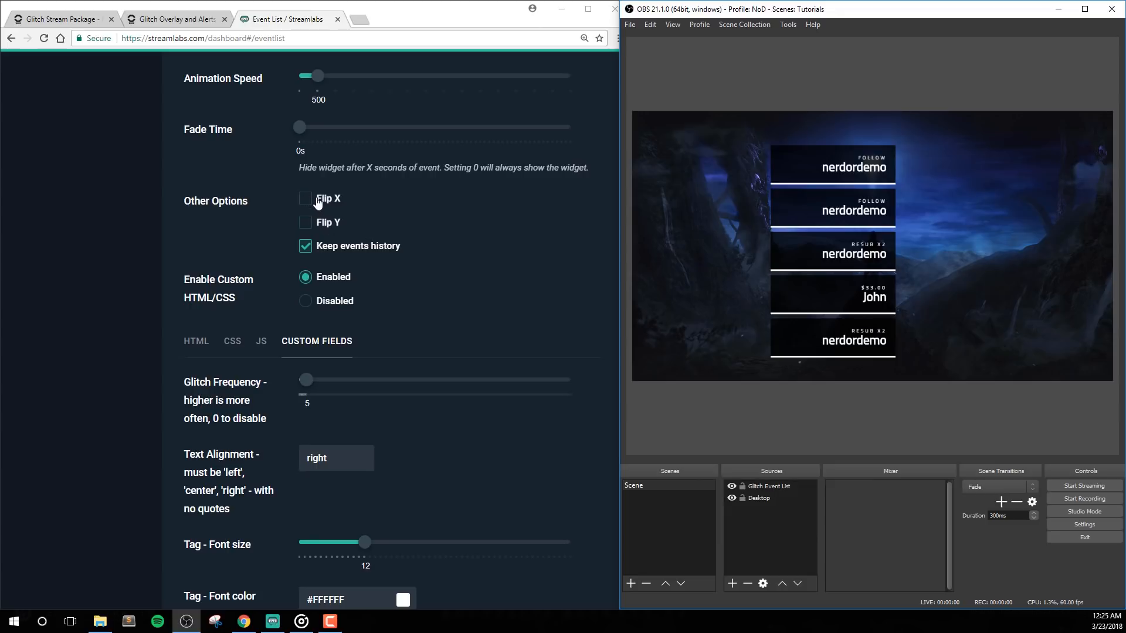
{"action": "scroll", "coordinate": [533, 241], "scroll_direction": "down", "scroll_amount": 9}
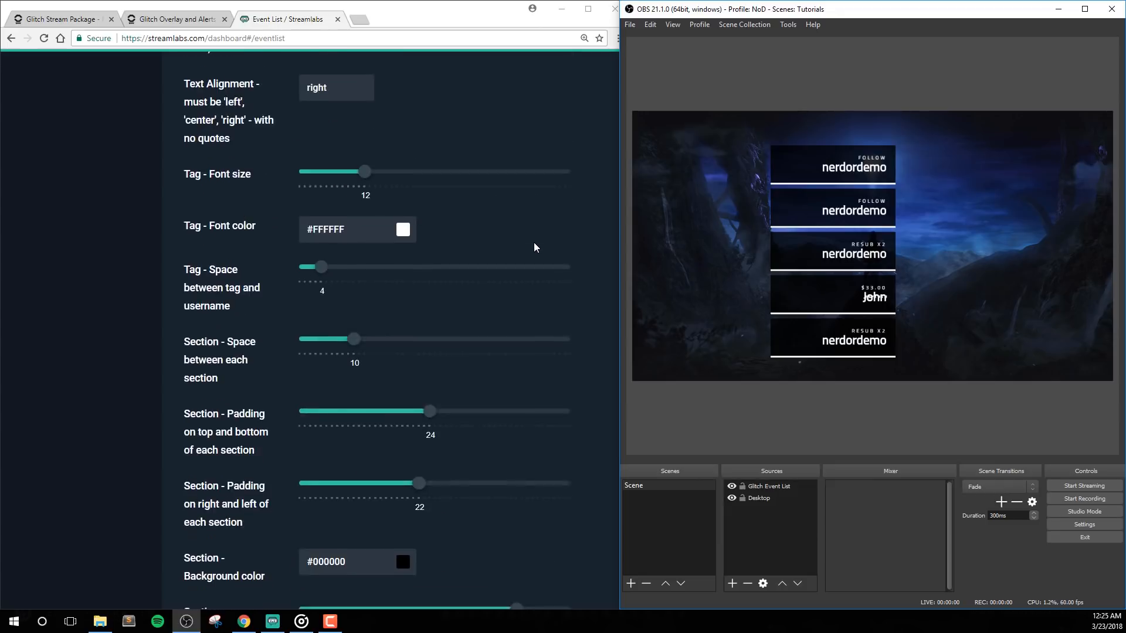
{"action": "scroll", "coordinate": [533, 242], "scroll_direction": "up", "scroll_amount": 1}
{"action": "scroll", "coordinate": [533, 247], "scroll_direction": "up", "scroll_amount": 4}
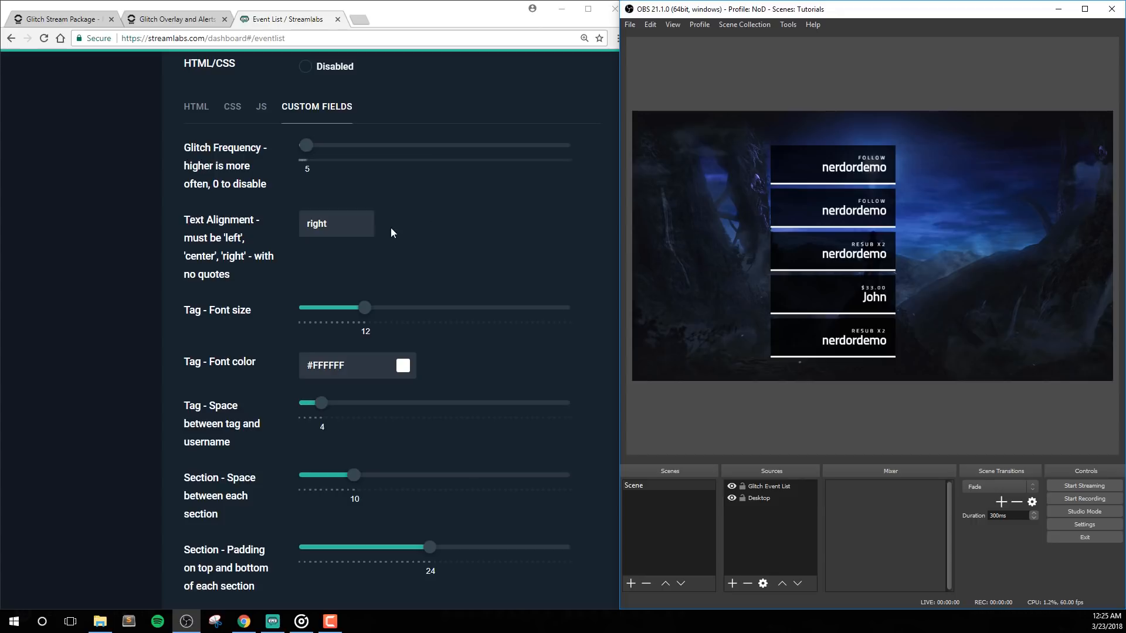
{"action": "double_click", "coordinate": [349, 222]}
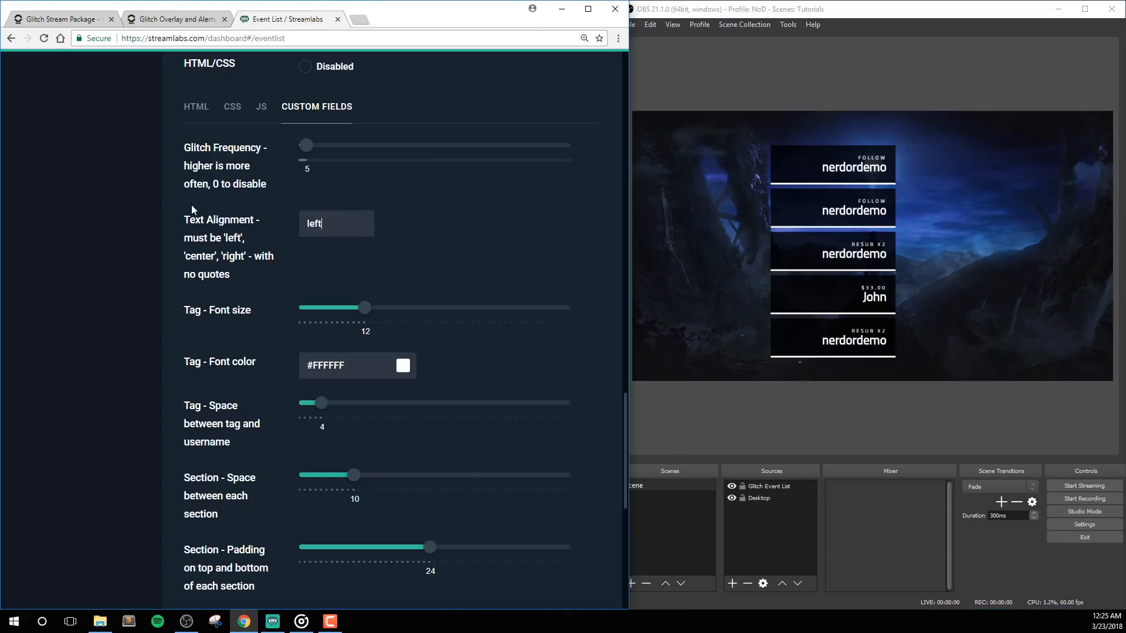
{"action": "scroll", "coordinate": [610, 405], "scroll_direction": "down", "scroll_amount": 8}
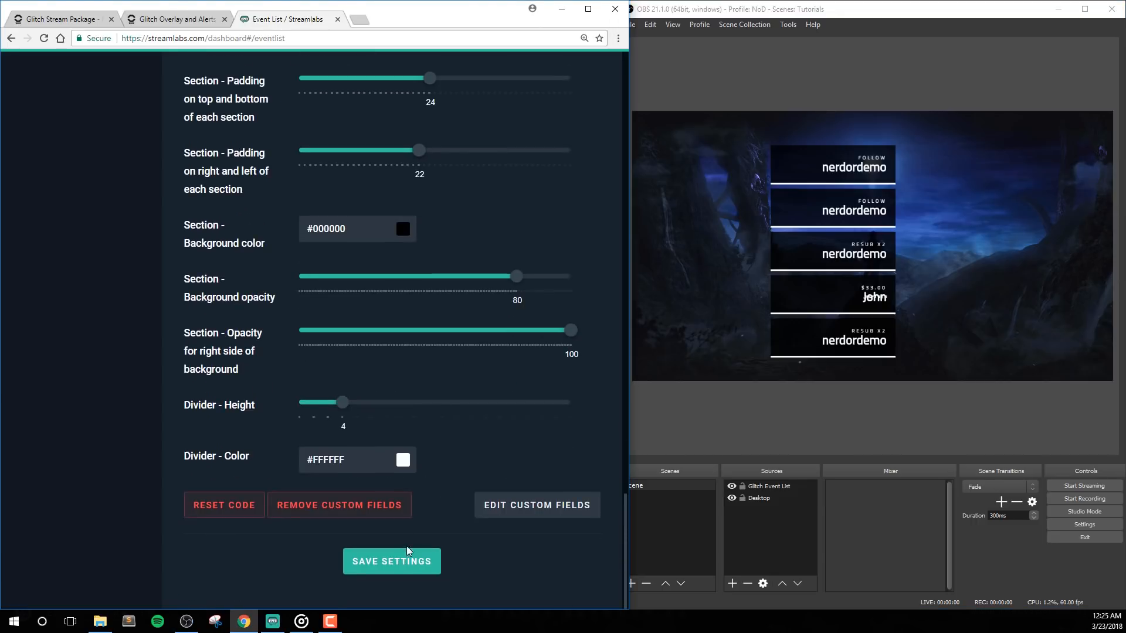
{"action": "left_click", "coordinate": [404, 559]}
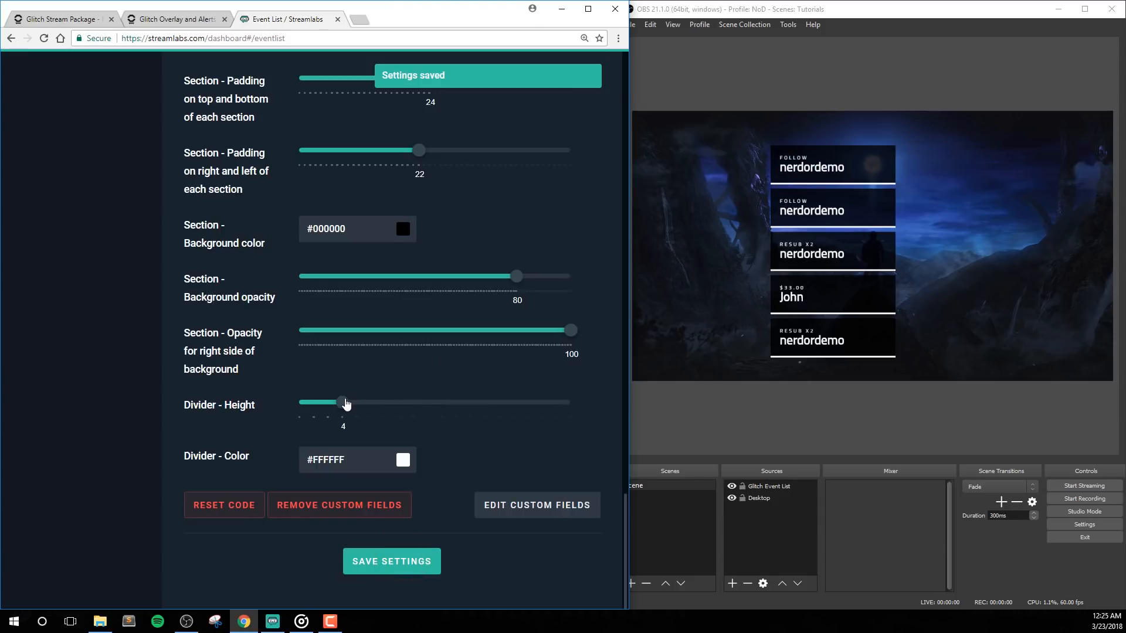
Set the divider height to 20 and the divider color to #FF0000, and save the widget settings
{"action": "left_click_drag", "start_coordinate": [345, 403], "coordinate": [571, 402]}
{"action": "left_click", "coordinate": [405, 460]}
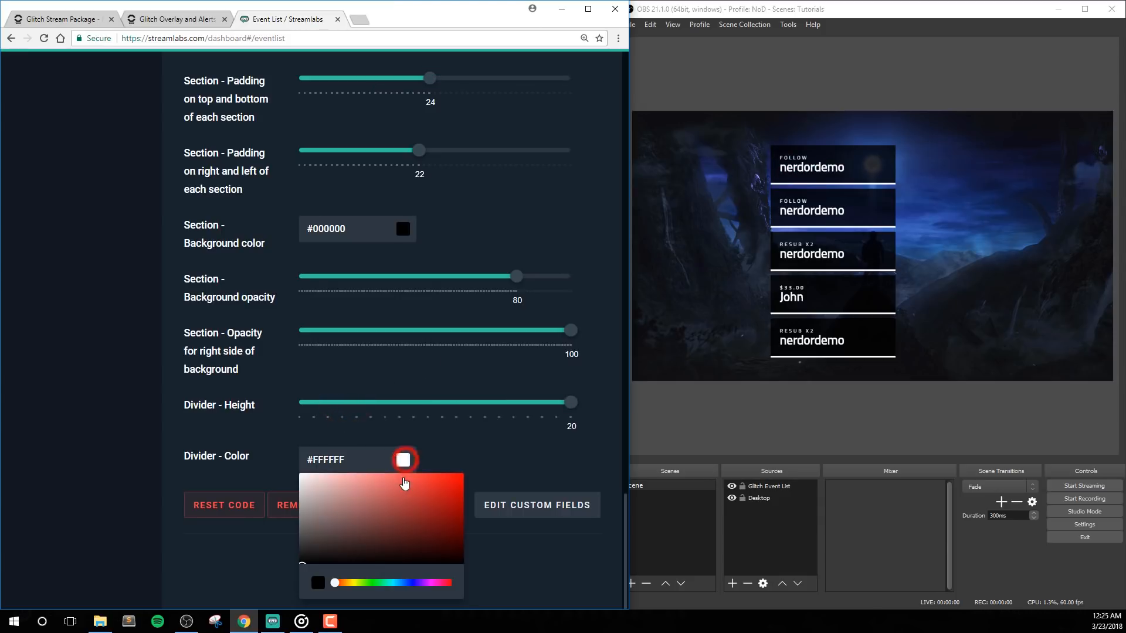
{"action": "left_click_drag", "start_coordinate": [408, 480], "coordinate": [513, 462]}
{"action": "left_click", "coordinate": [506, 553]}
{"action": "left_click", "coordinate": [404, 560]}
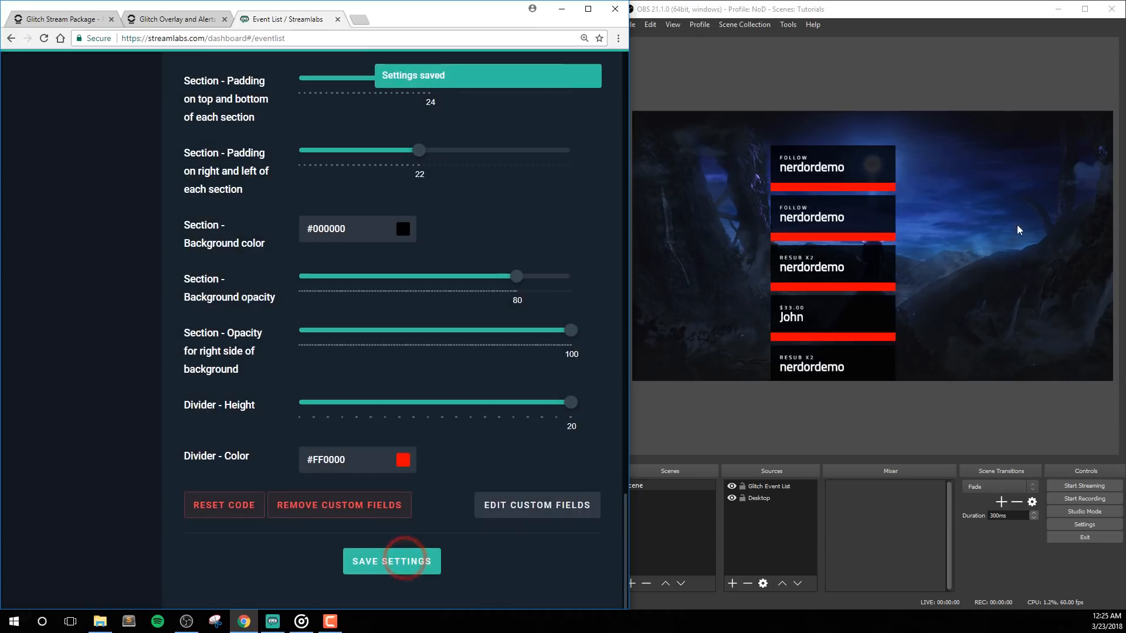
Set the divider color to #FFFFFF and the divider height to 4, saving the widget settings
{"action": "left_click", "coordinate": [403, 463]}
{"action": "left_click", "coordinate": [372, 494]}
{"action": "left_click", "coordinate": [283, 435]}
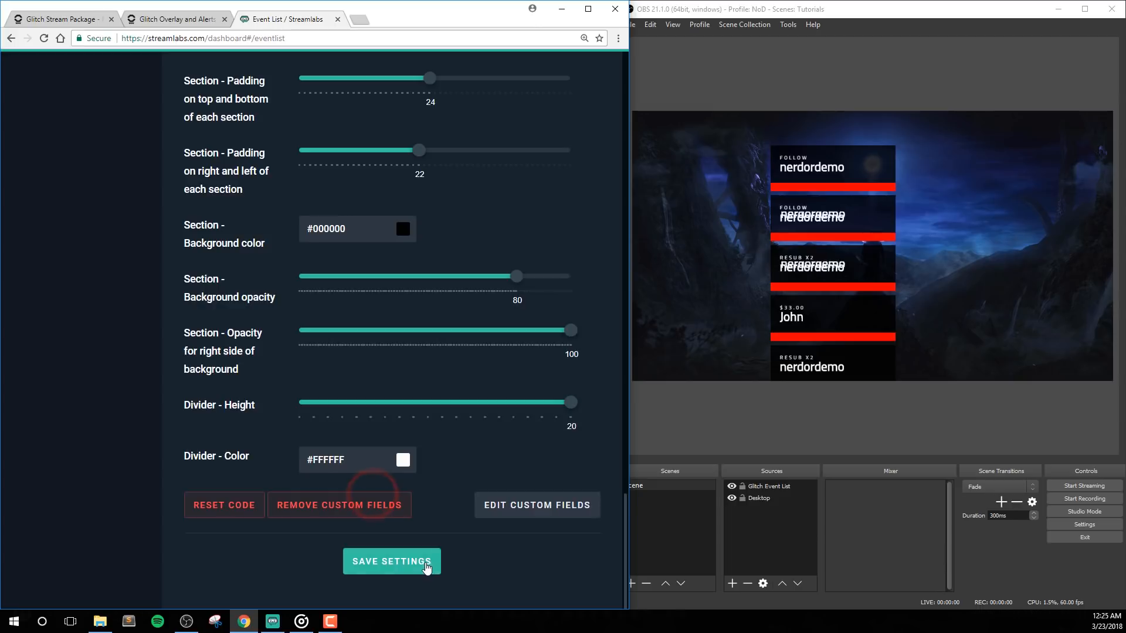
{"action": "left_click", "coordinate": [411, 561]}
{"action": "left_click_drag", "start_coordinate": [570, 402], "coordinate": [352, 411]}
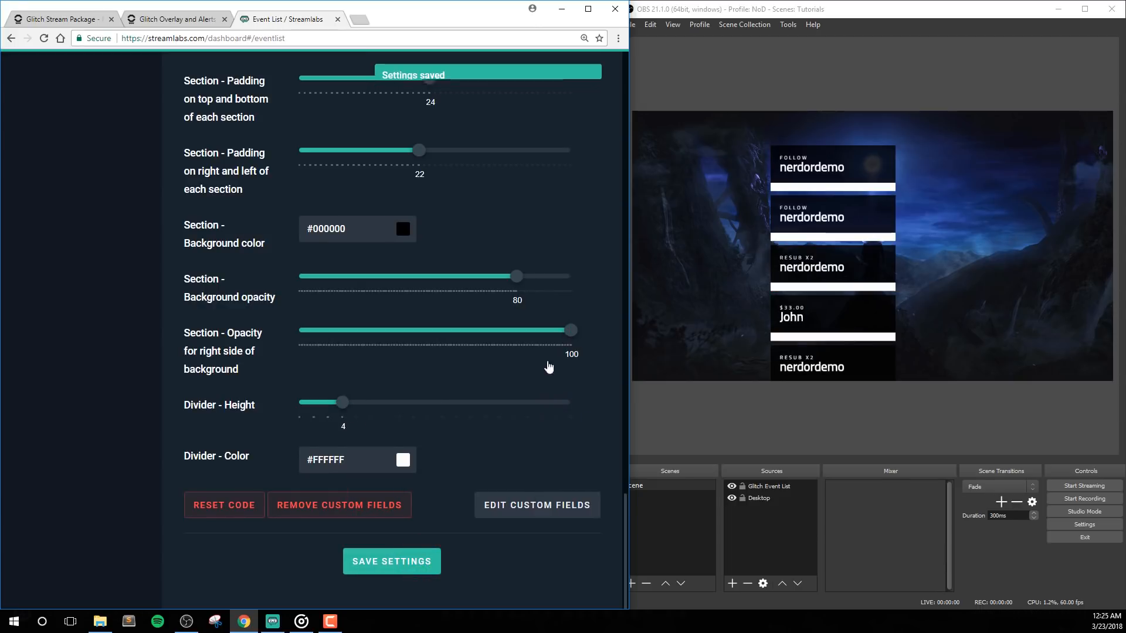
{"action": "left_click", "coordinate": [409, 567]}
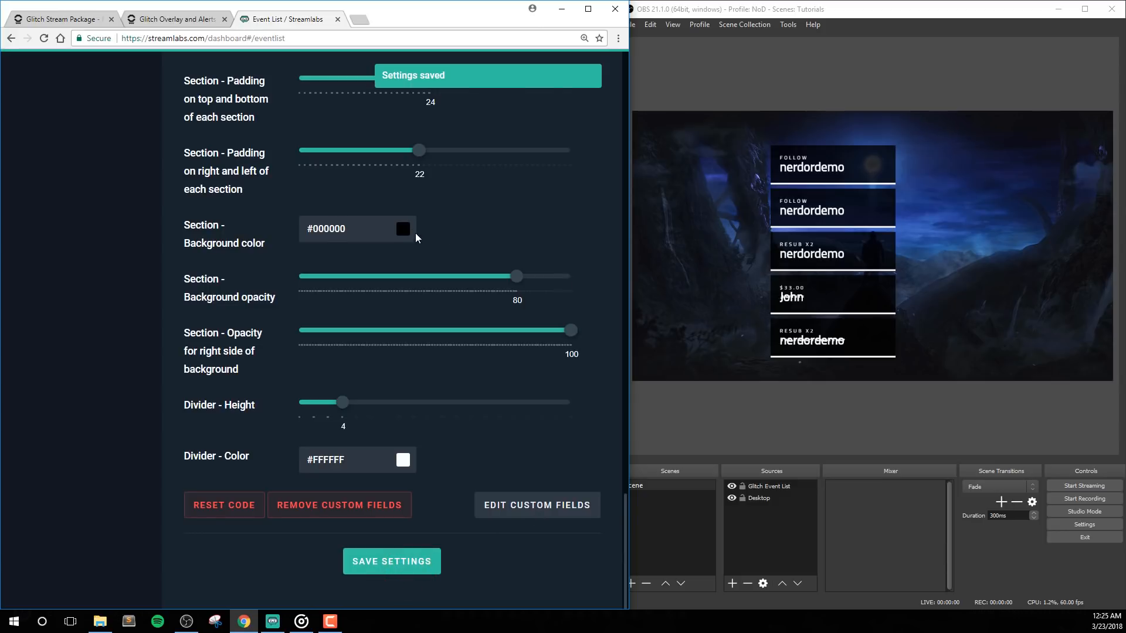
Set the section background color to #565656 and save the widget settings
{"action": "left_click", "coordinate": [404, 230]}
{"action": "left_click_drag", "start_coordinate": [313, 312], "coordinate": [280, 302]}
{"action": "left_click", "coordinate": [281, 302]}
{"action": "left_click", "coordinate": [395, 561]}
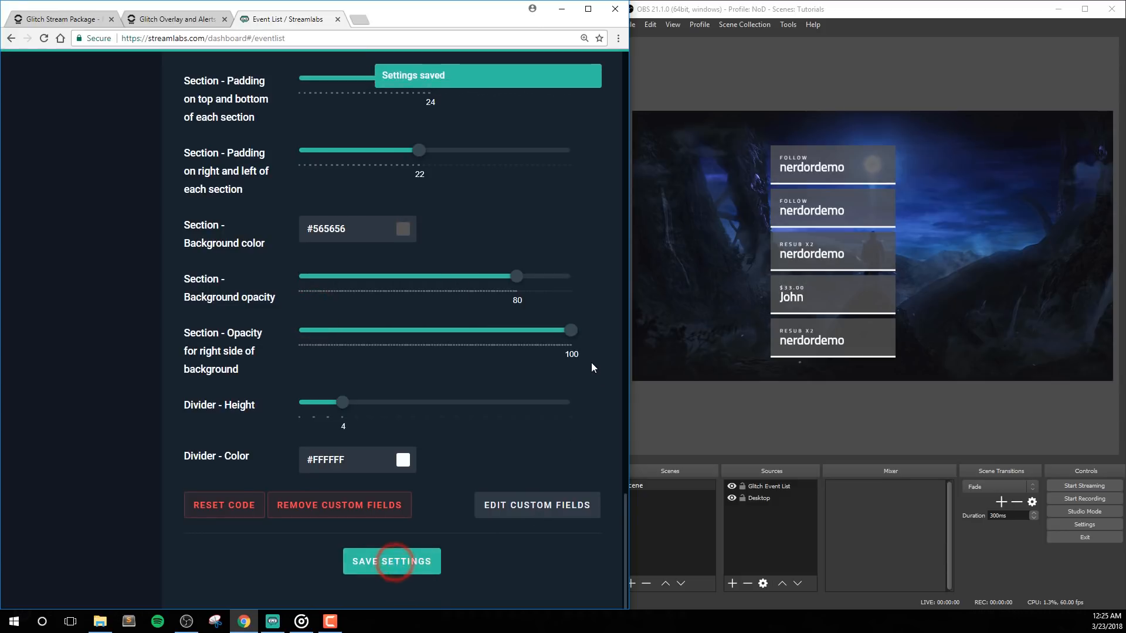
Set the section background color to the dark blue #132A37
{"action": "scroll", "coordinate": [592, 363], "scroll_direction": "up", "scroll_amount": 1}
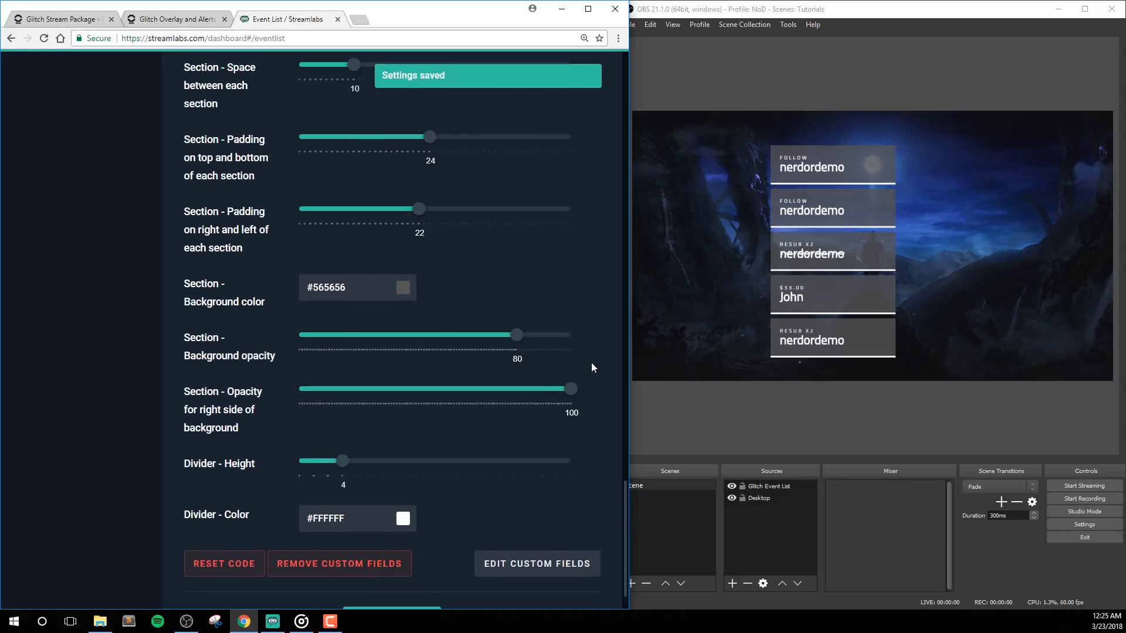
{"action": "left_click", "coordinate": [402, 289]}
{"action": "left_click", "coordinate": [415, 409]}
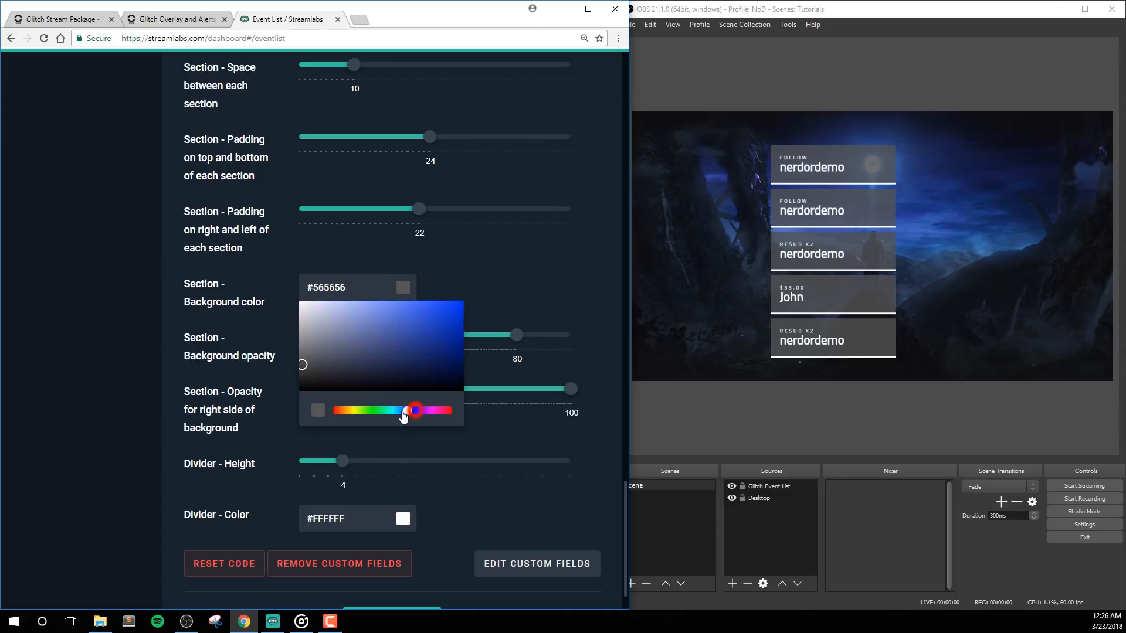
{"action": "left_click_drag", "start_coordinate": [404, 412], "coordinate": [406, 410]}
{"action": "left_click_drag", "start_coordinate": [394, 349], "coordinate": [375, 350]}
{"action": "left_click", "coordinate": [408, 412]}
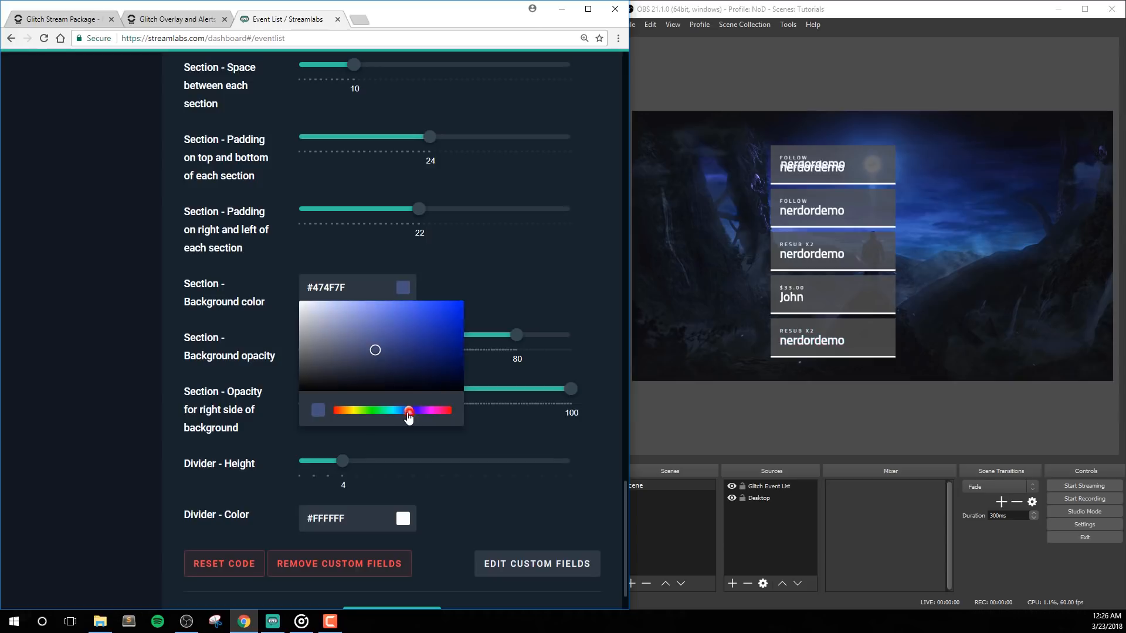
{"action": "left_click_drag", "start_coordinate": [409, 412], "coordinate": [399, 412]}
{"action": "left_click_drag", "start_coordinate": [403, 362], "coordinate": [407, 372]}
{"action": "left_click", "coordinate": [480, 505]}
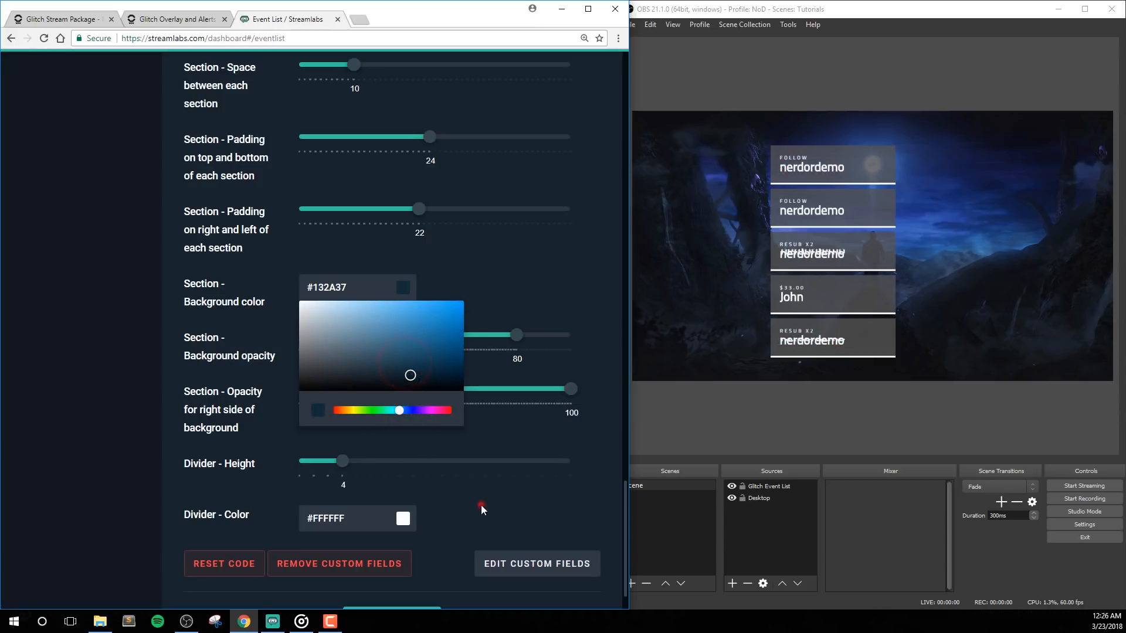
Set the tag font color to a golden yellow and save the widget settings
{"action": "scroll", "coordinate": [480, 320], "scroll_direction": "up", "scroll_amount": 5}
{"action": "left_click", "coordinate": [403, 247]}
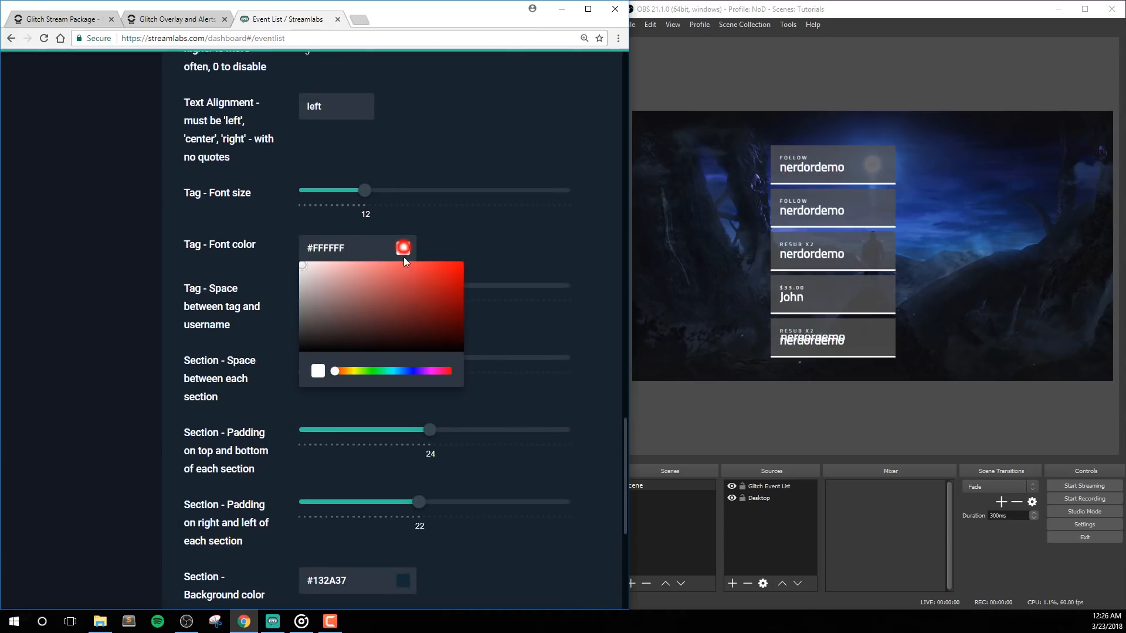
{"action": "left_click", "coordinate": [353, 371]}
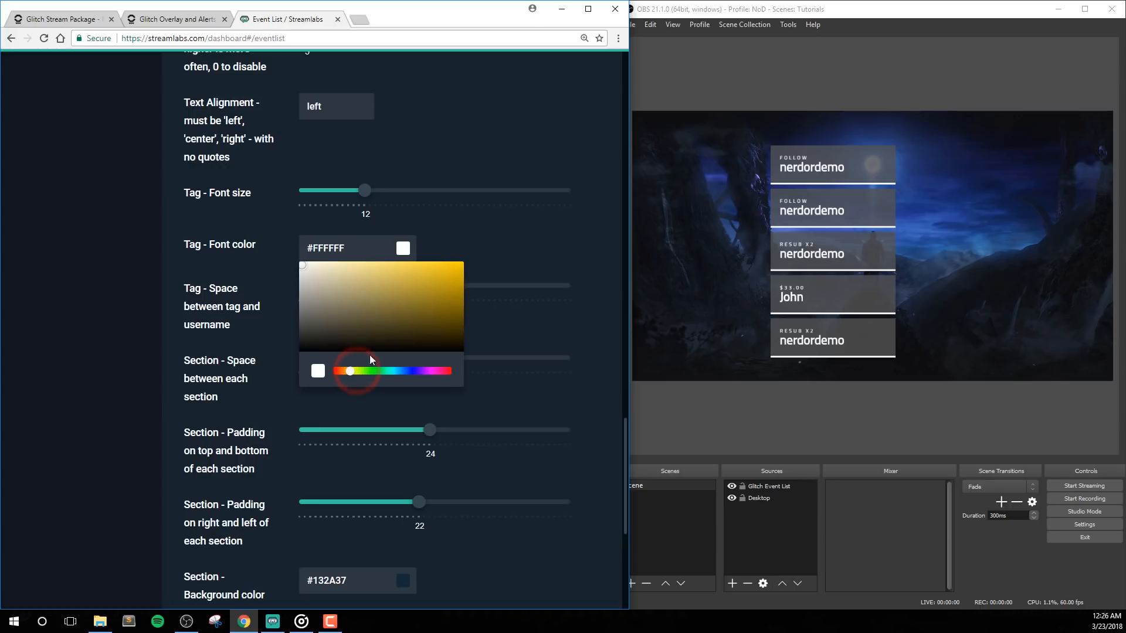
{"action": "left_click", "coordinate": [409, 283]}
{"action": "scroll", "coordinate": [528, 293], "scroll_direction": "down", "scroll_amount": 6}
{"action": "left_click", "coordinate": [381, 561]}
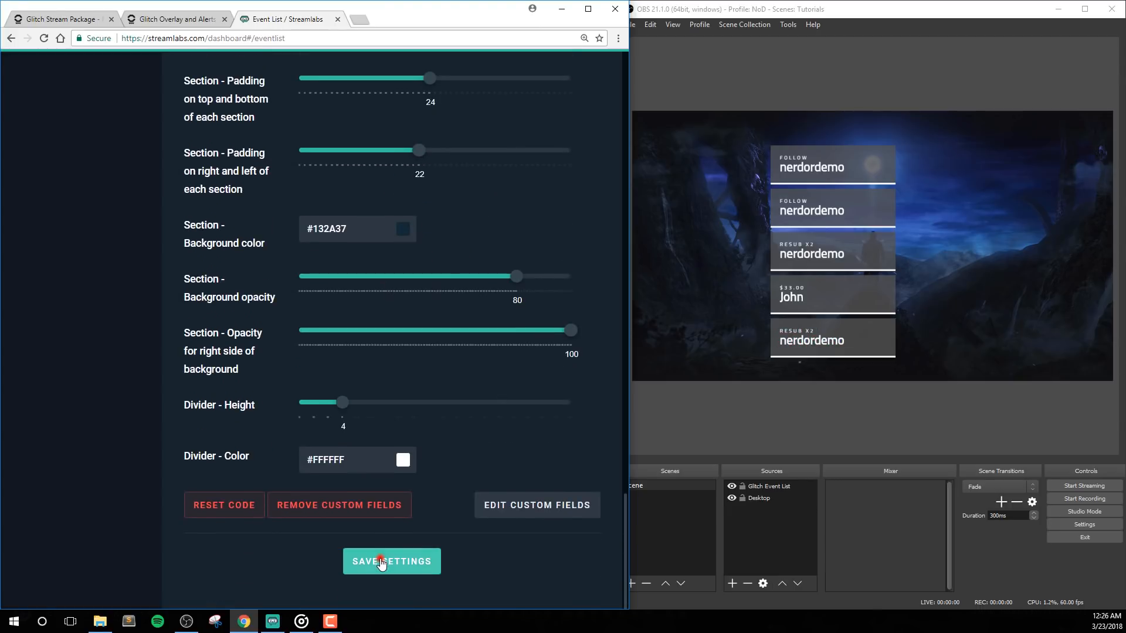
Open the color picker for the event list's divider color
{"action": "scroll", "coordinate": [546, 434], "scroll_direction": "up", "scroll_amount": 4}
{"action": "scroll", "coordinate": [537, 426], "scroll_direction": "down", "scroll_amount": 2}
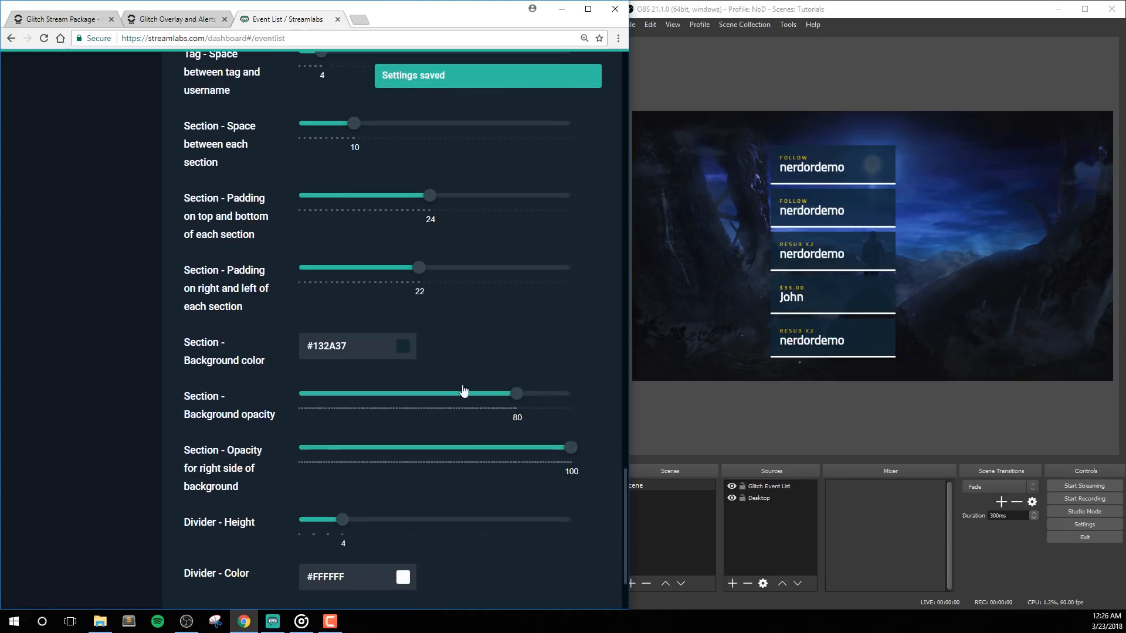
{"action": "scroll", "coordinate": [419, 486], "scroll_direction": "down", "scroll_amount": 1}
{"action": "left_click", "coordinate": [402, 518]}
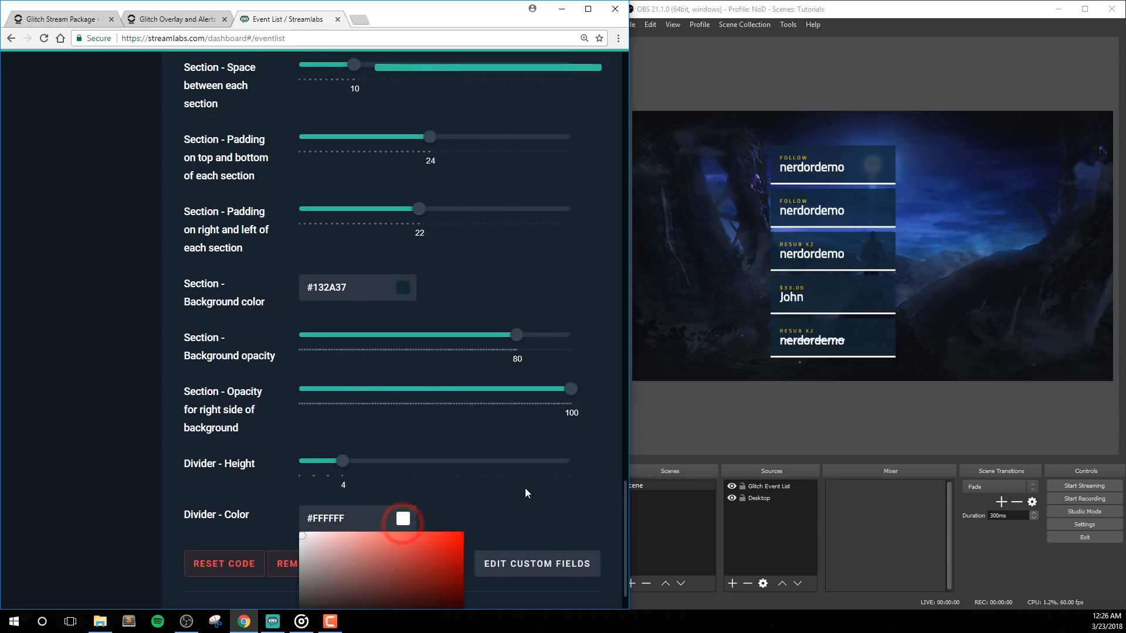
{"action": "scroll", "coordinate": [427, 538], "scroll_direction": "down", "scroll_amount": 1}
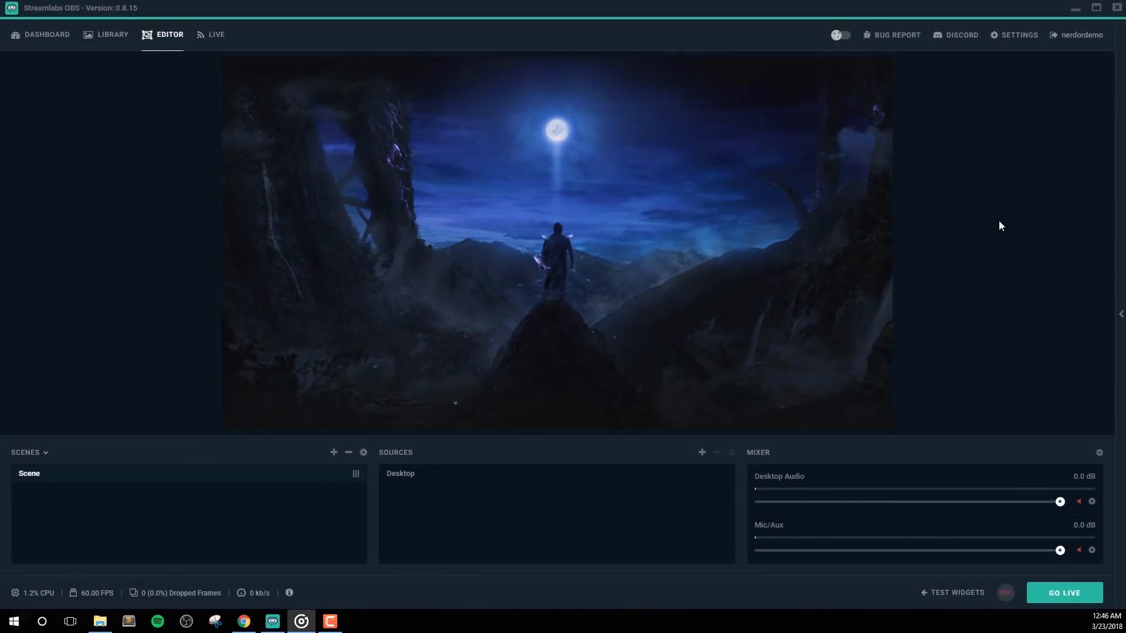
Minimize Streamlabs OBS, close the Event List folder, and open the StreamLabs OBS folder inside Glitch Overlay - NerdOrDie on the desktop
{"action": "left_click", "coordinate": [994, 184]}
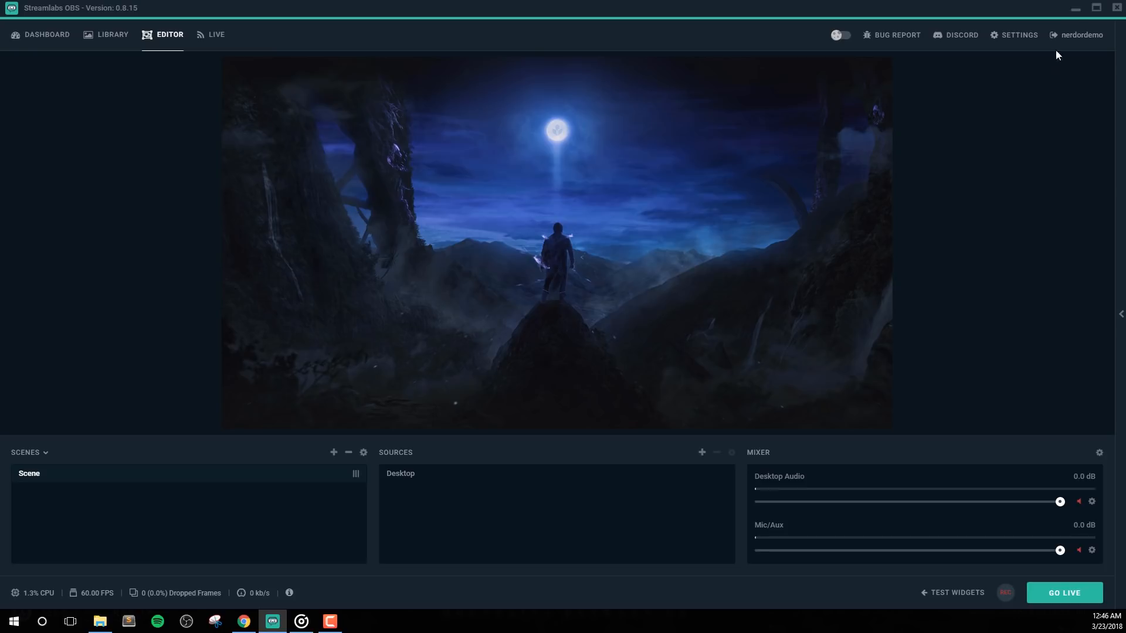
{"action": "left_click", "coordinate": [1074, 11]}
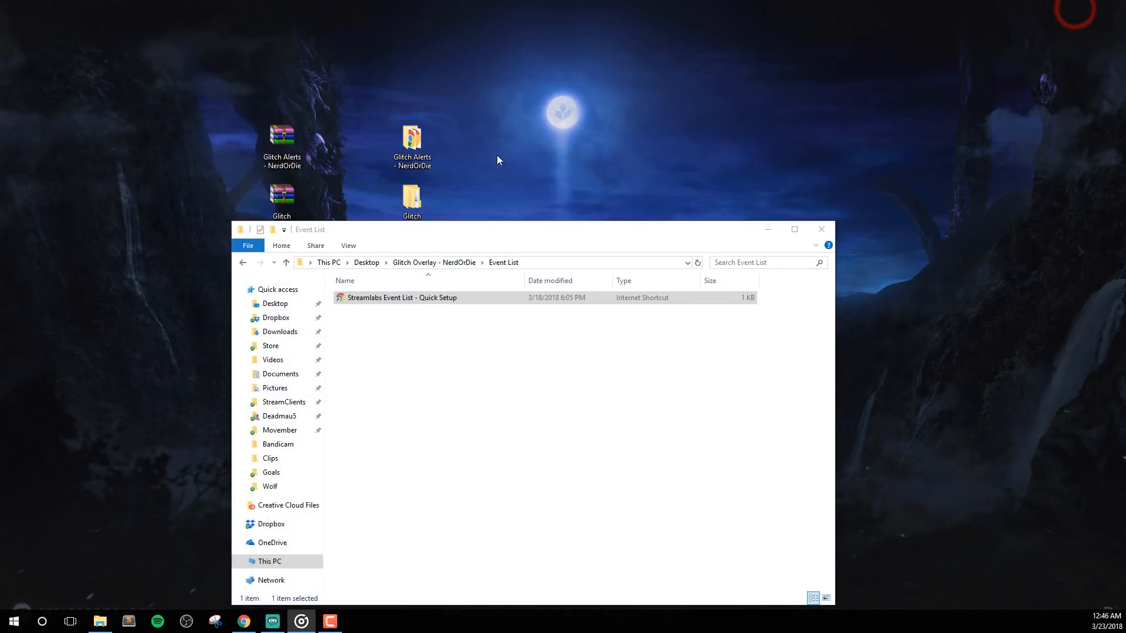
{"action": "left_click", "coordinate": [820, 230]}
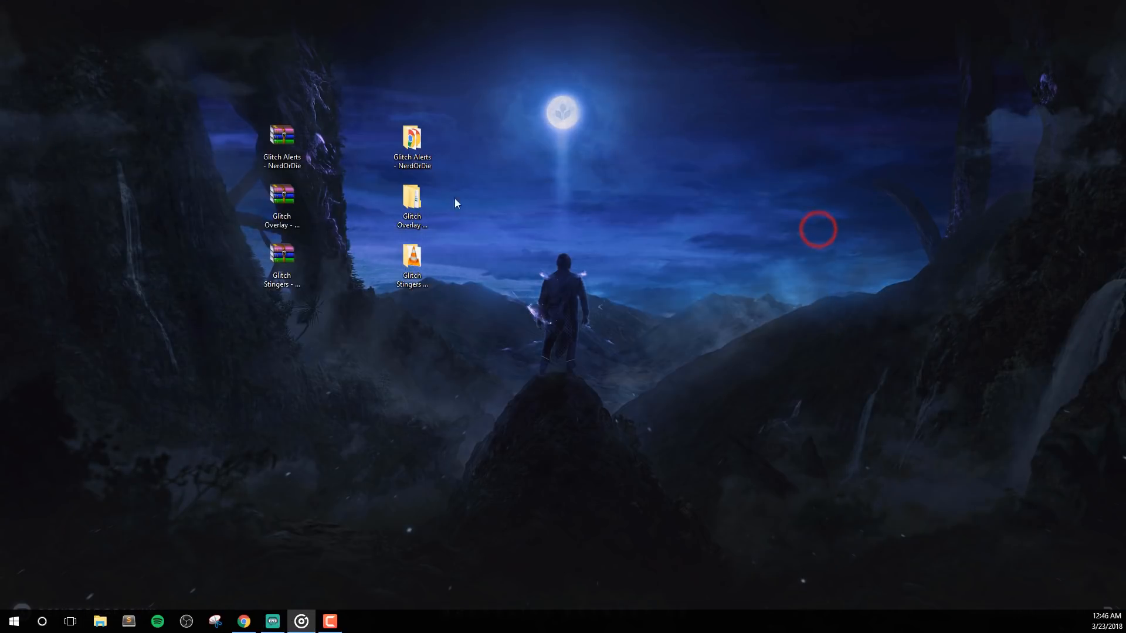
{"action": "double_click", "coordinate": [393, 192]}
{"action": "left_click_drag", "start_coordinate": [497, 235], "coordinate": [500, 125]}
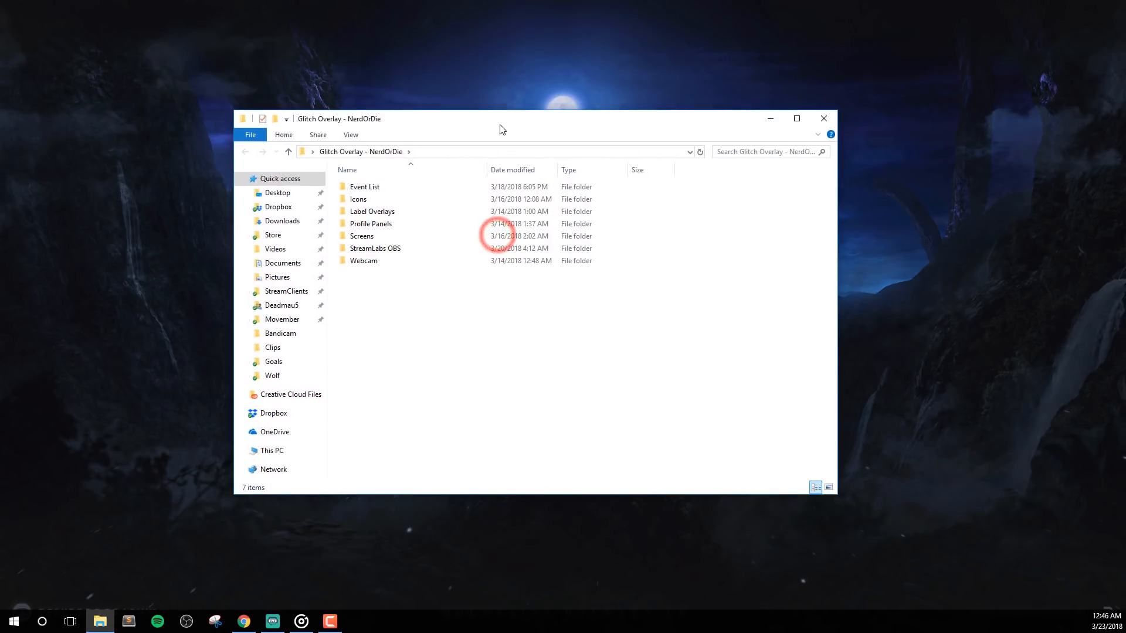
{"action": "left_click", "coordinate": [377, 250]}
{"action": "double_click", "coordinate": [377, 249]}
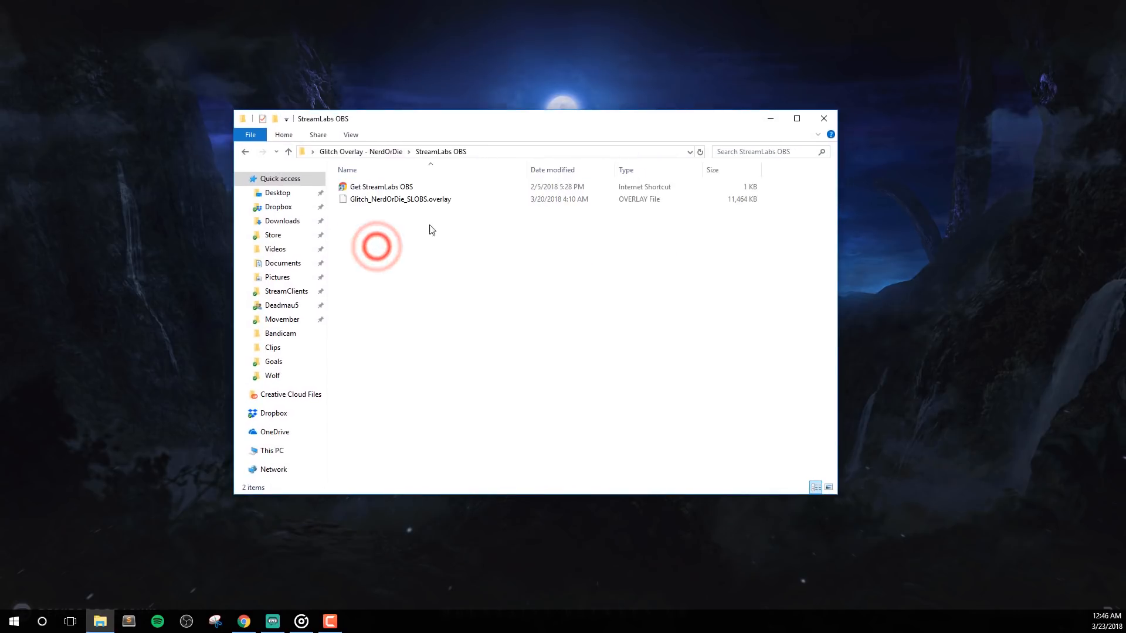
Open the Get StreamLabs OBS shortcut, look through the download page, and minimize the browser
{"action": "left_click", "coordinate": [403, 187]}
{"action": "double_click", "coordinate": [381, 187]}
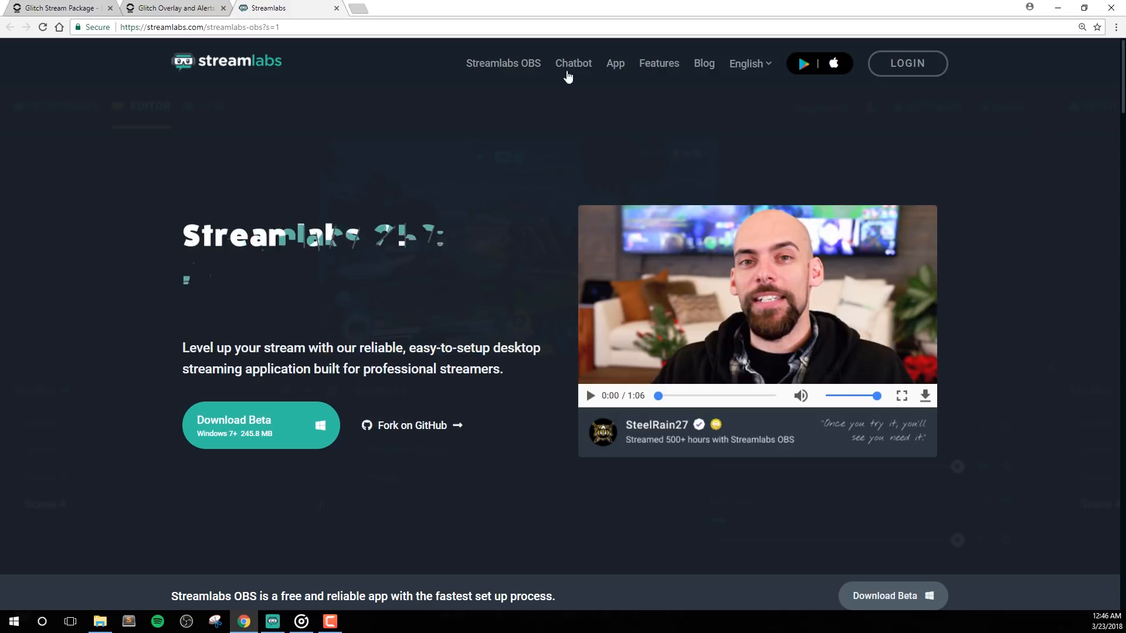
{"action": "scroll", "coordinate": [417, 303], "scroll_direction": "down", "scroll_amount": 3}
{"action": "scroll", "coordinate": [417, 306], "scroll_direction": "down", "scroll_amount": 14}
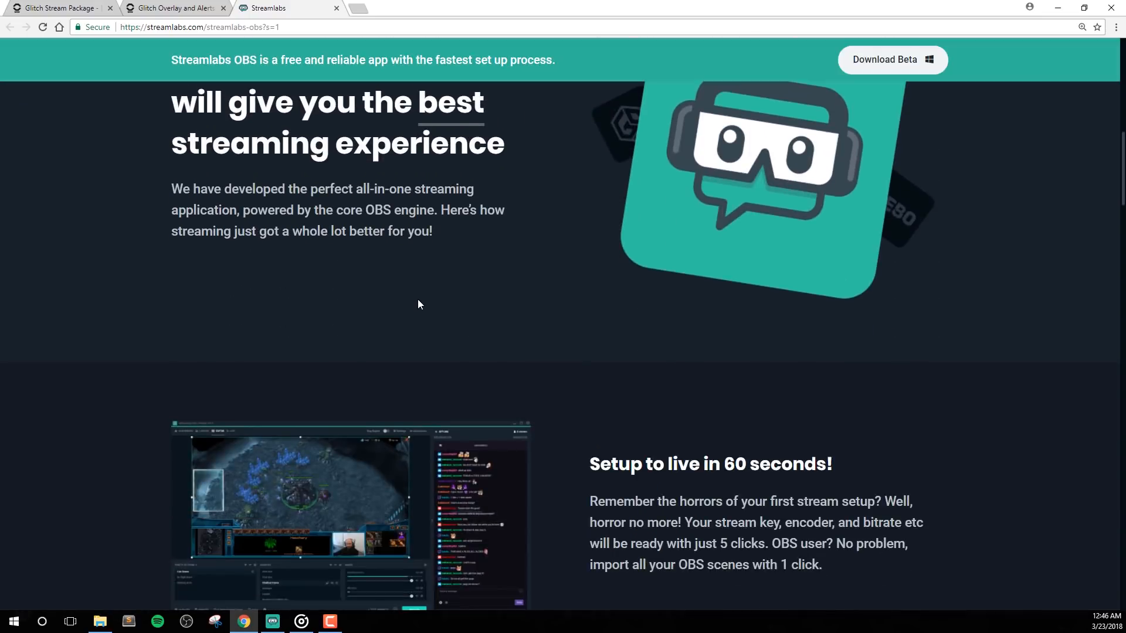
{"action": "left_click", "coordinate": [1055, 8]}
Switch to Streamlabs OBS, import the Glitch_NerdOrDie_SLOBS.overlay file from the desktop's Glitch Overlay folder, and show the Stream Starting scene
{"action": "left_click", "coordinate": [273, 621]}
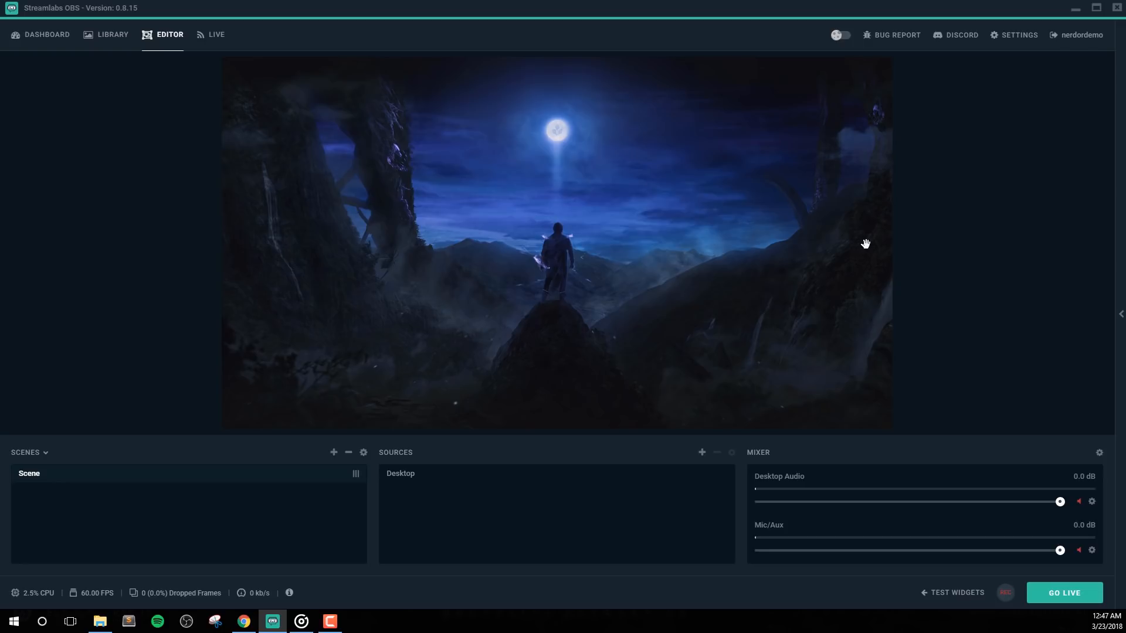
{"action": "left_click", "coordinate": [1008, 40]}
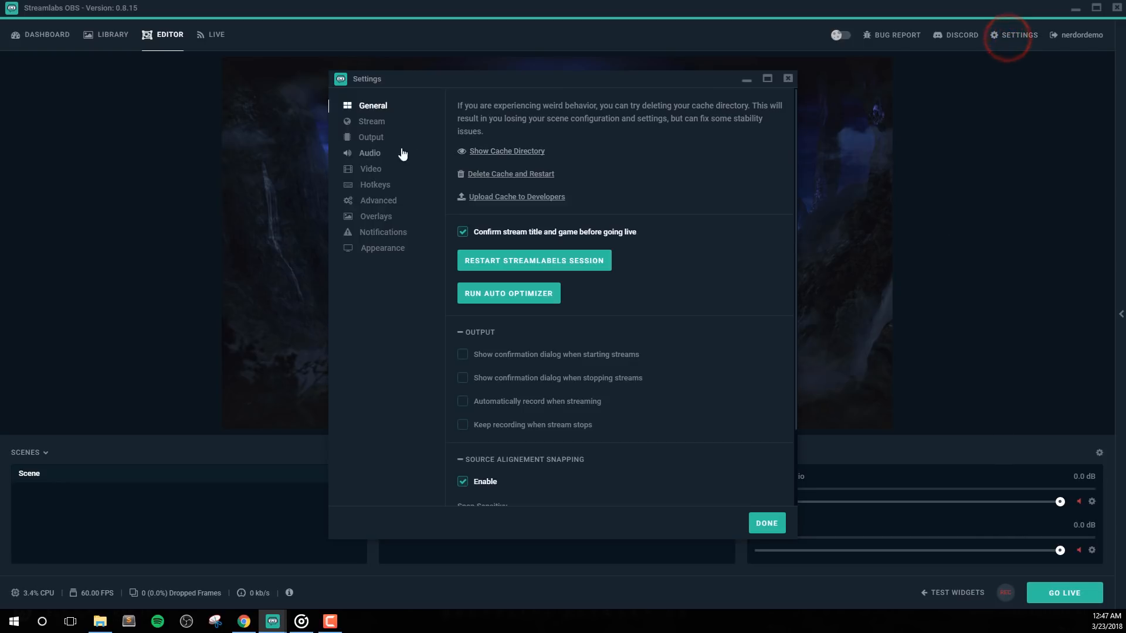
{"action": "left_click", "coordinate": [370, 218]}
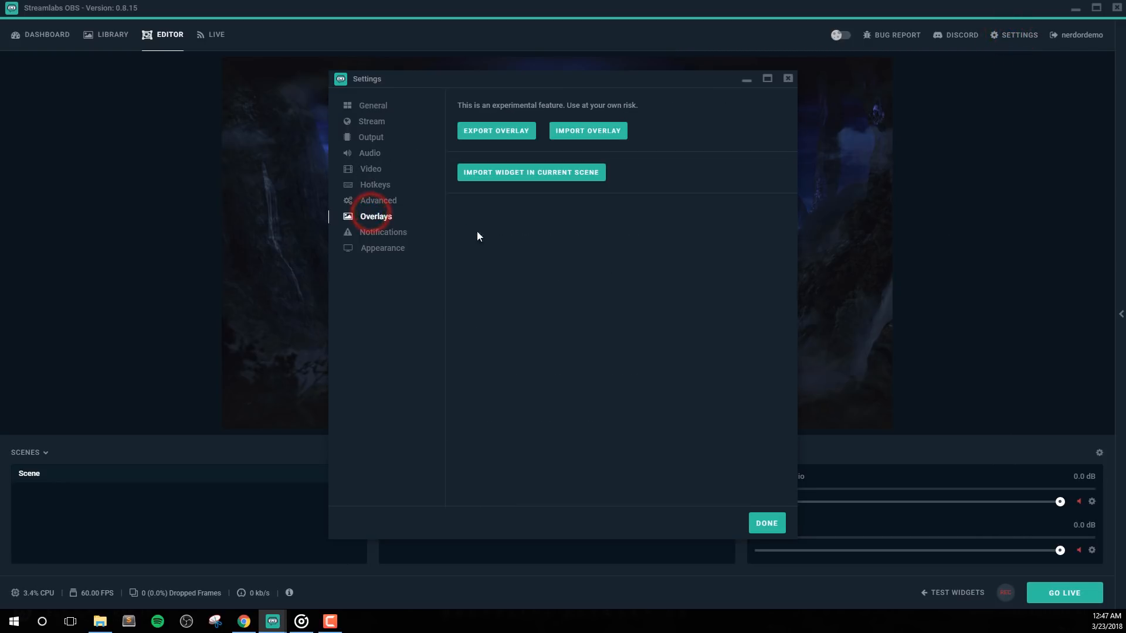
{"action": "left_click", "coordinate": [590, 131]}
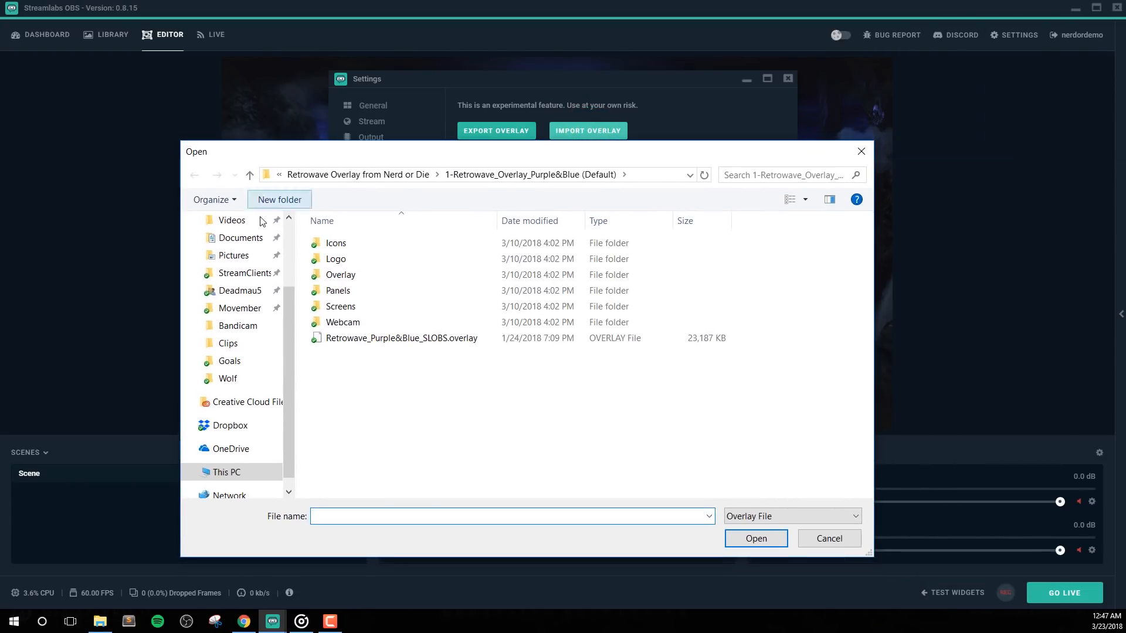
{"action": "left_click", "coordinate": [287, 230]}
{"action": "left_click", "coordinate": [258, 247]}
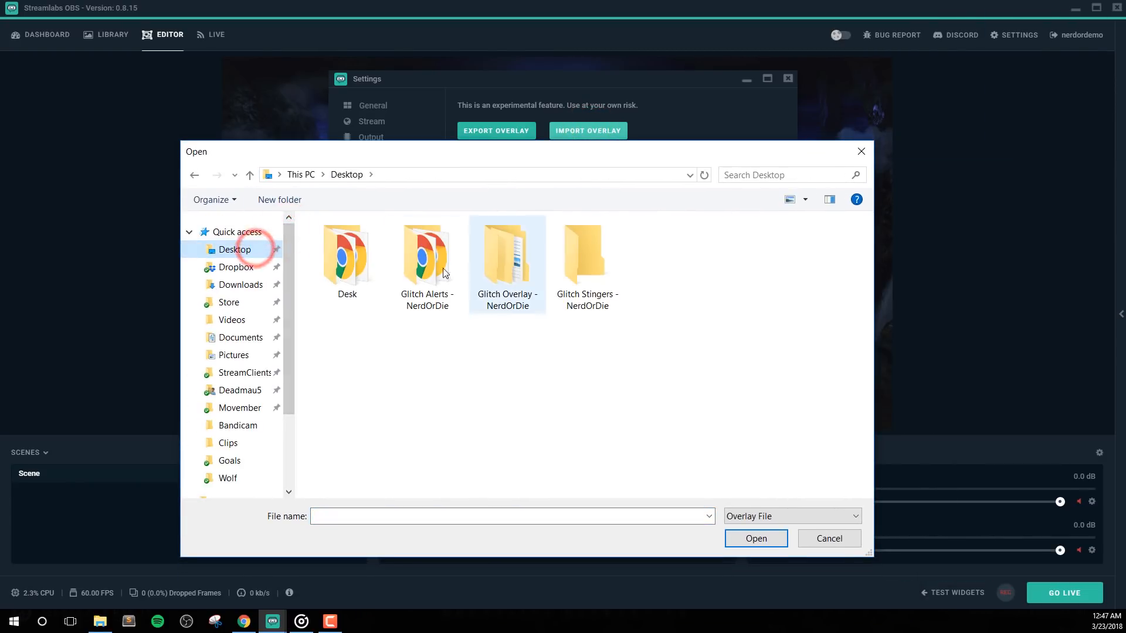
{"action": "double_click", "coordinate": [508, 255]}
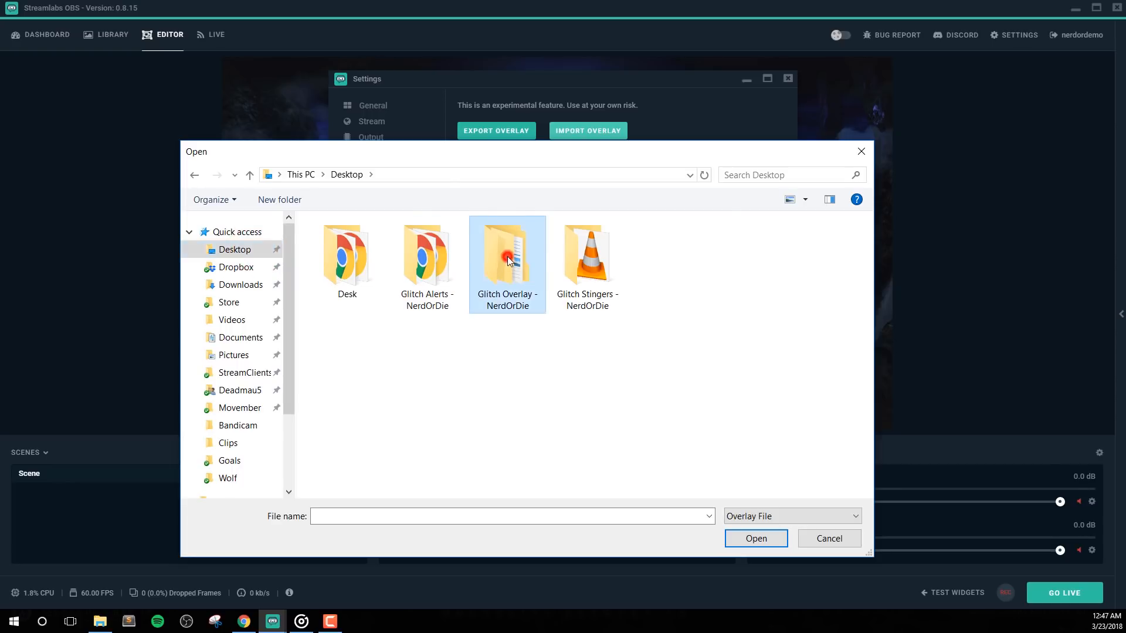
{"action": "double_click", "coordinate": [350, 319]}
{"action": "double_click", "coordinate": [367, 260]}
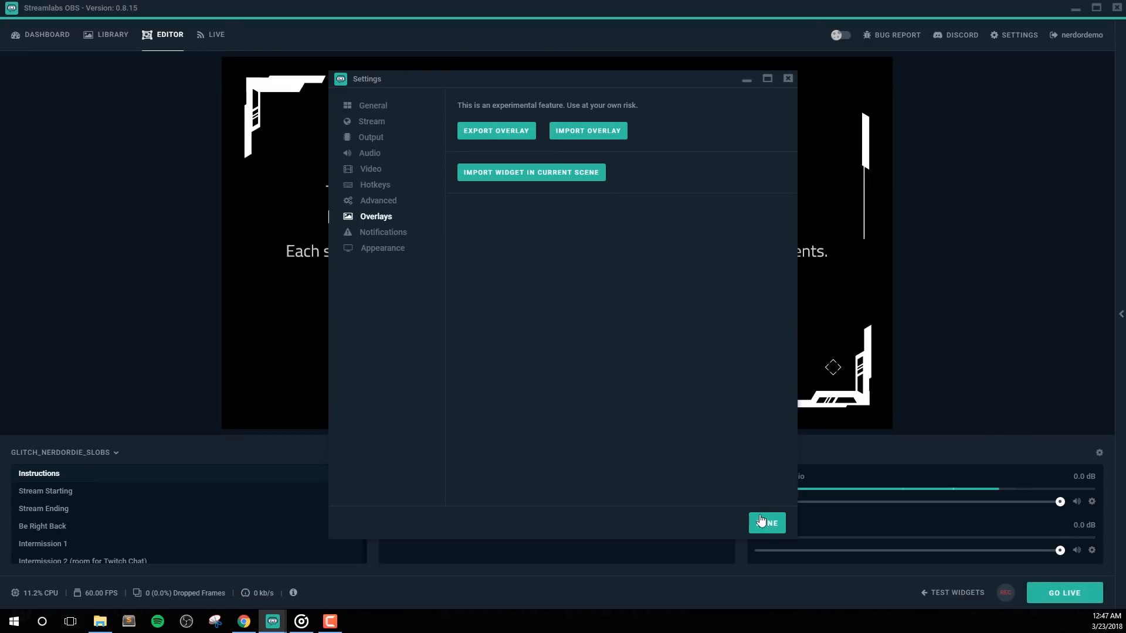
{"action": "left_click", "coordinate": [762, 522]}
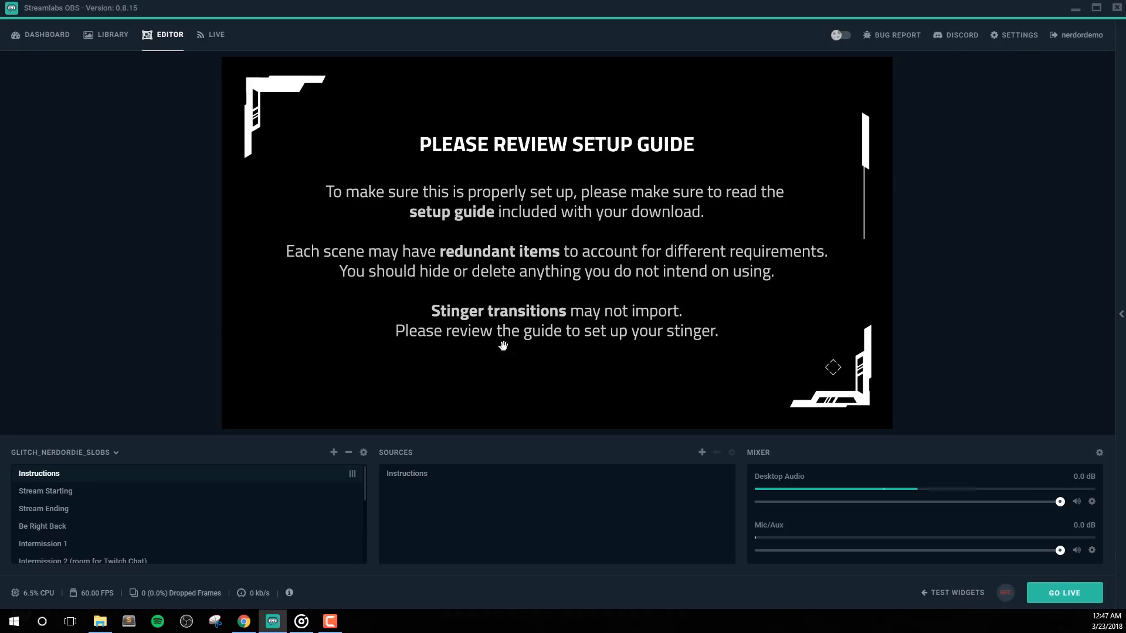
{"action": "left_click", "coordinate": [72, 495]}
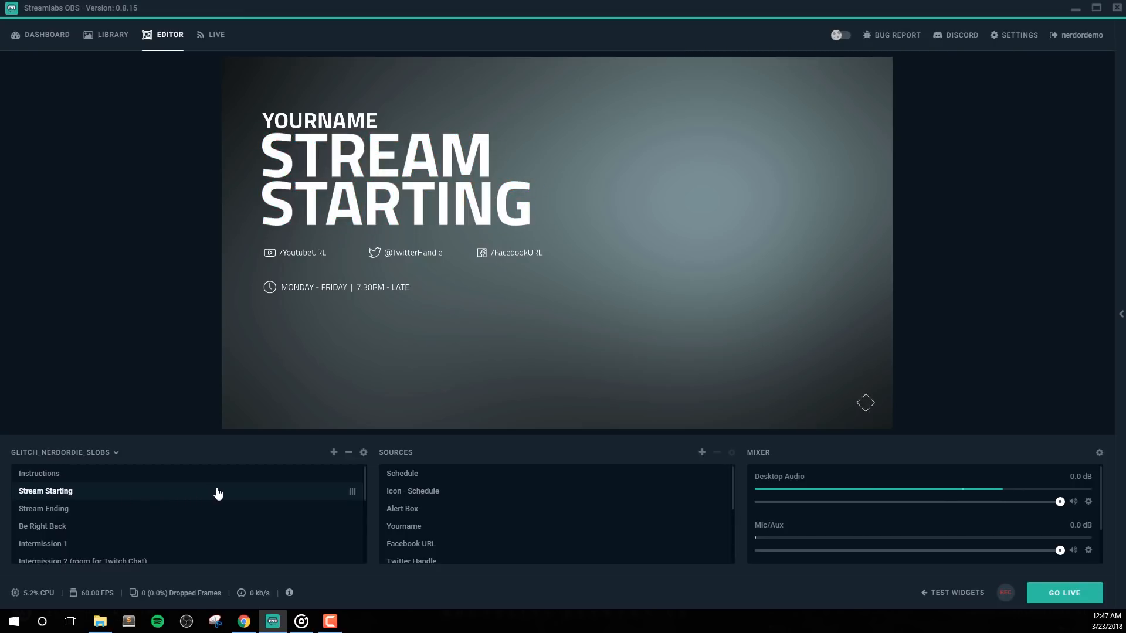
Delete the Scenes collection listed below Glitch_NerdOrDie_SLOBS and close the scene collection manager
{"action": "left_click", "coordinate": [115, 454]}
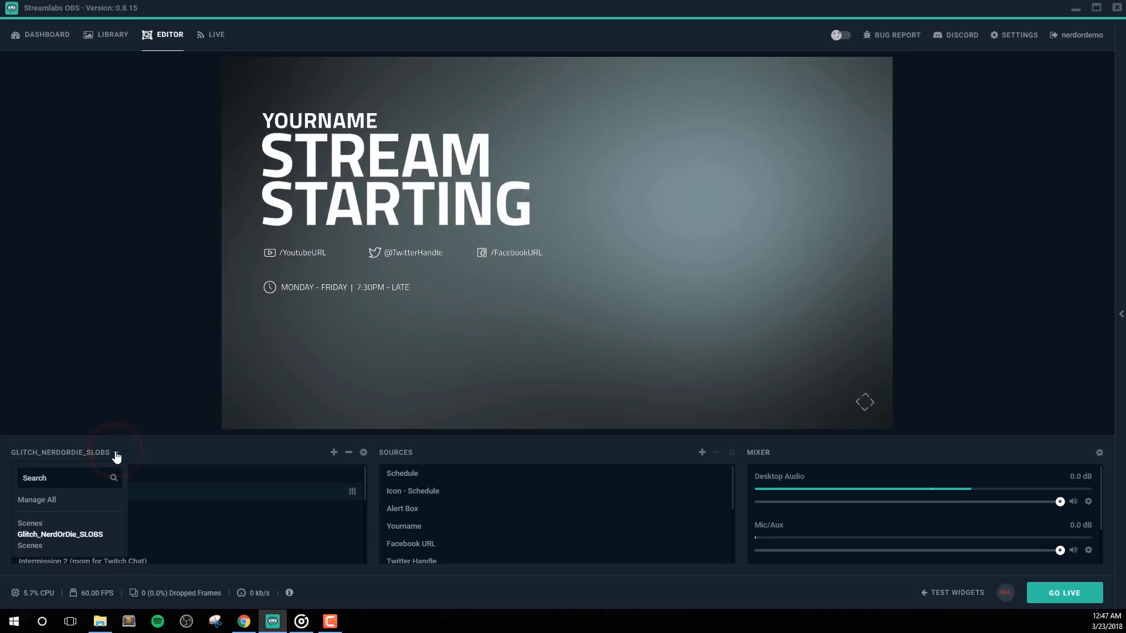
{"action": "left_click", "coordinate": [36, 500]}
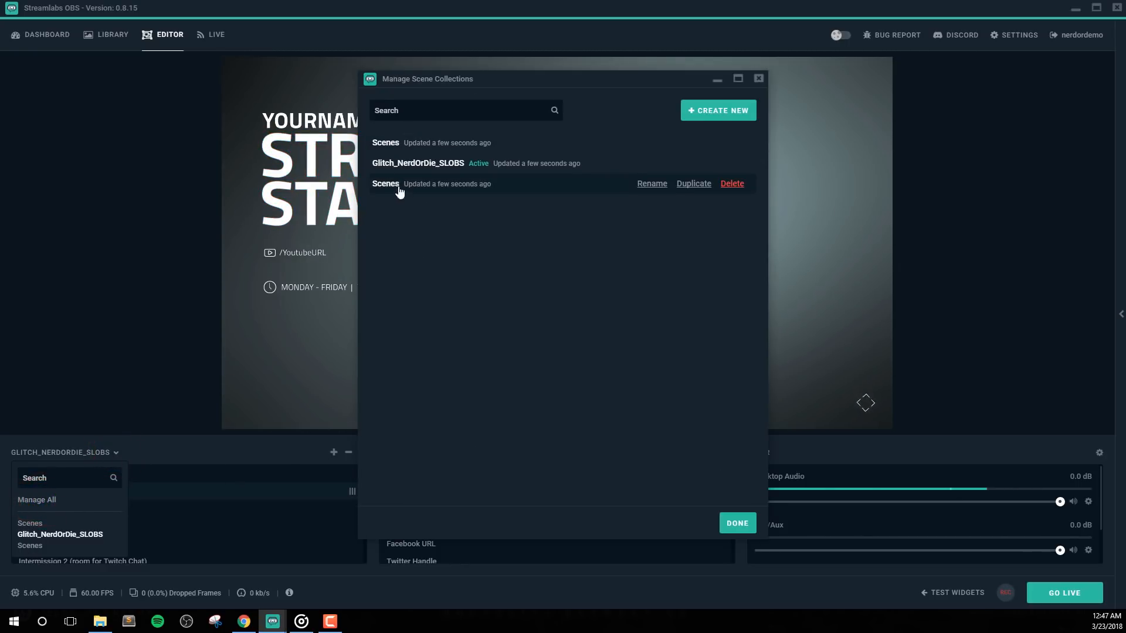
{"action": "left_click", "coordinate": [733, 185]}
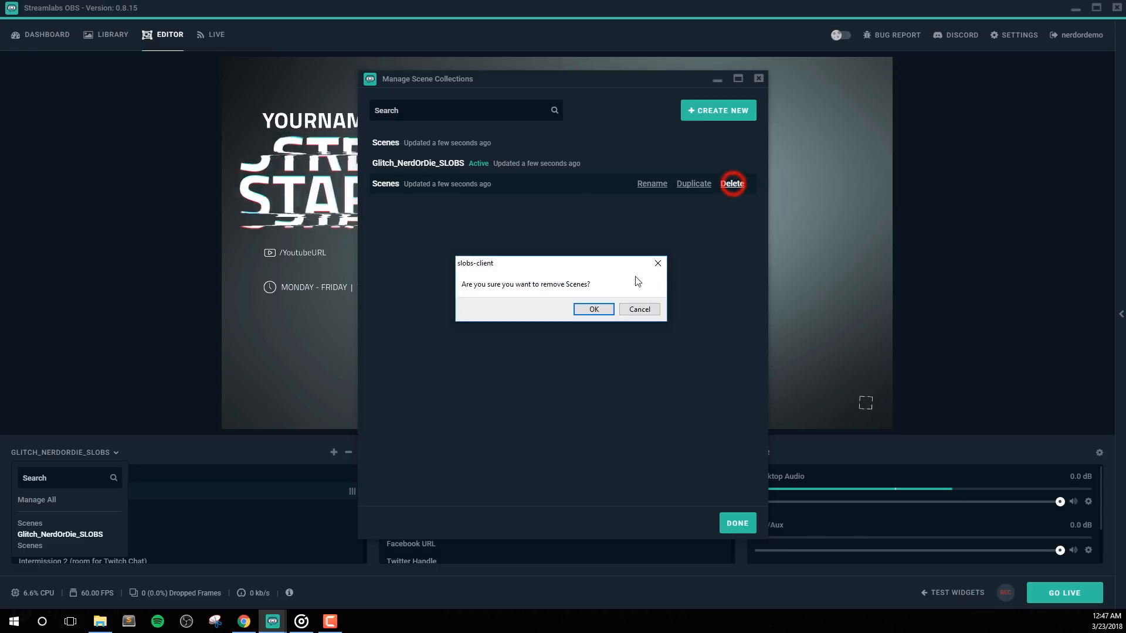
{"action": "left_click", "coordinate": [593, 309]}
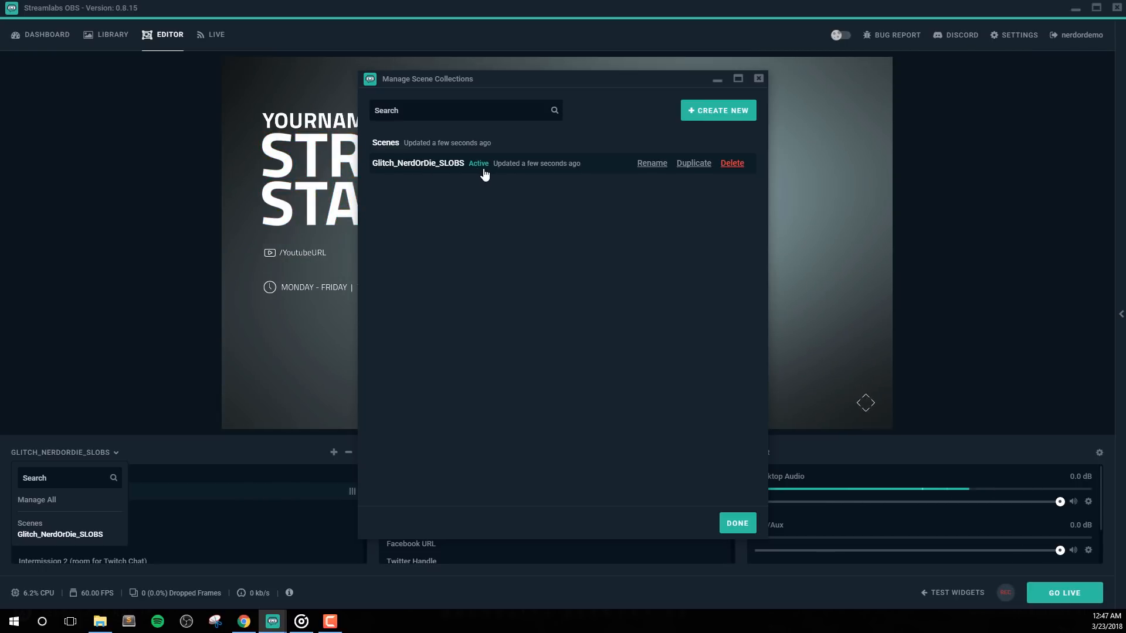
{"action": "left_click", "coordinate": [733, 524]}
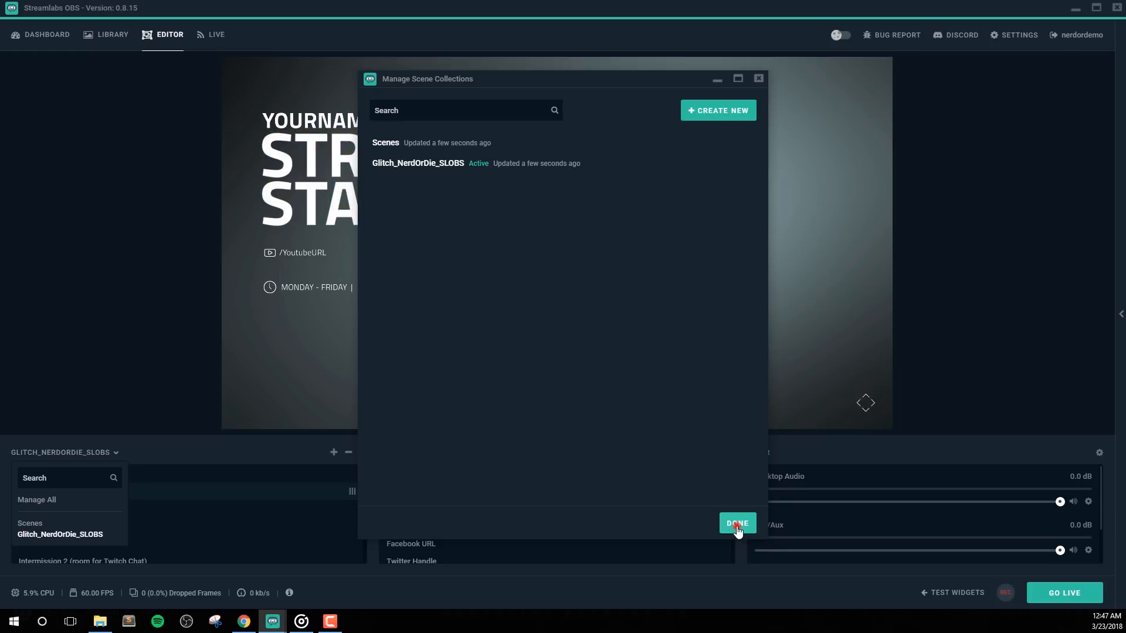
Change the text of the Youtube URL source in the Stream Starting scene to /NerdOrDie
{"action": "left_click", "coordinate": [165, 366]}
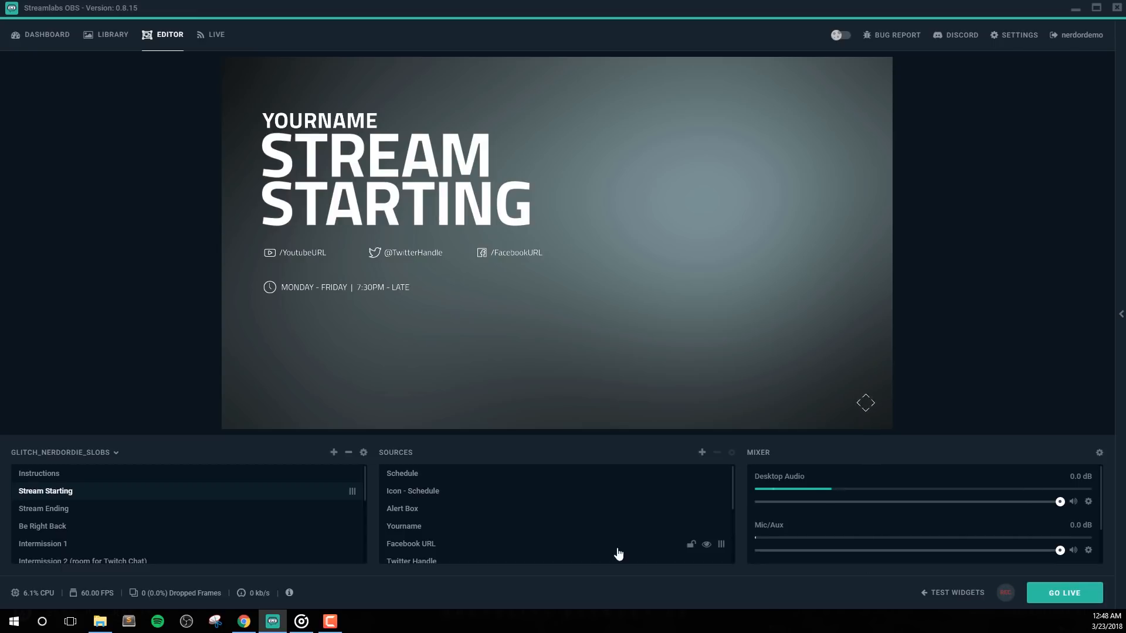
{"action": "scroll", "coordinate": [516, 521], "scroll_direction": "down", "scroll_amount": 1}
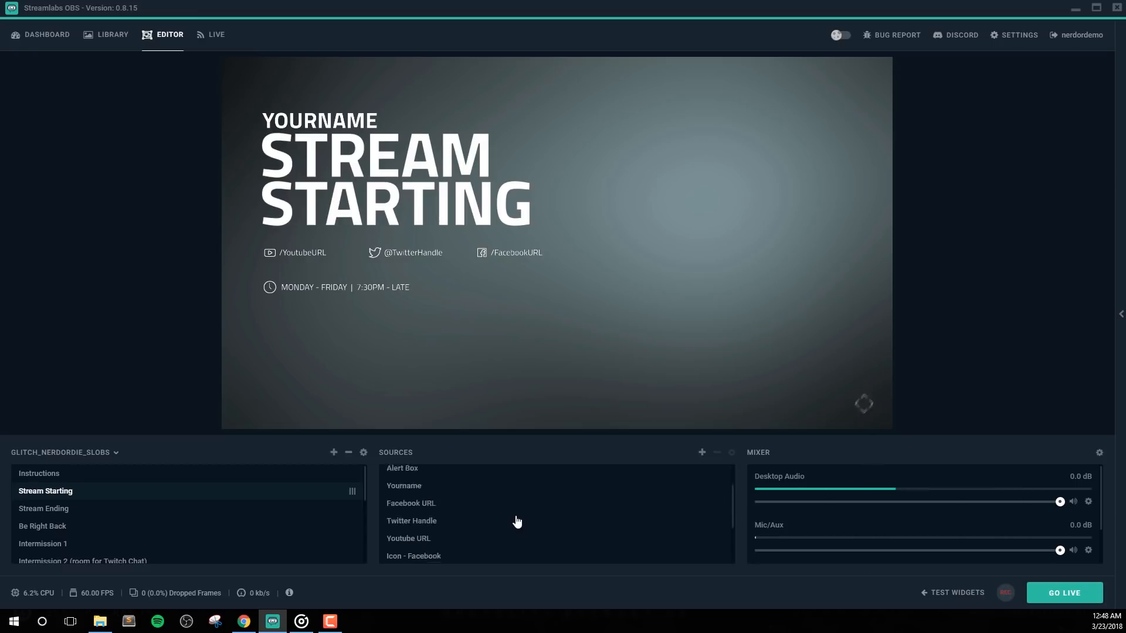
{"action": "scroll", "coordinate": [515, 522], "scroll_direction": "up", "scroll_amount": 1}
{"action": "left_click", "coordinate": [269, 254]}
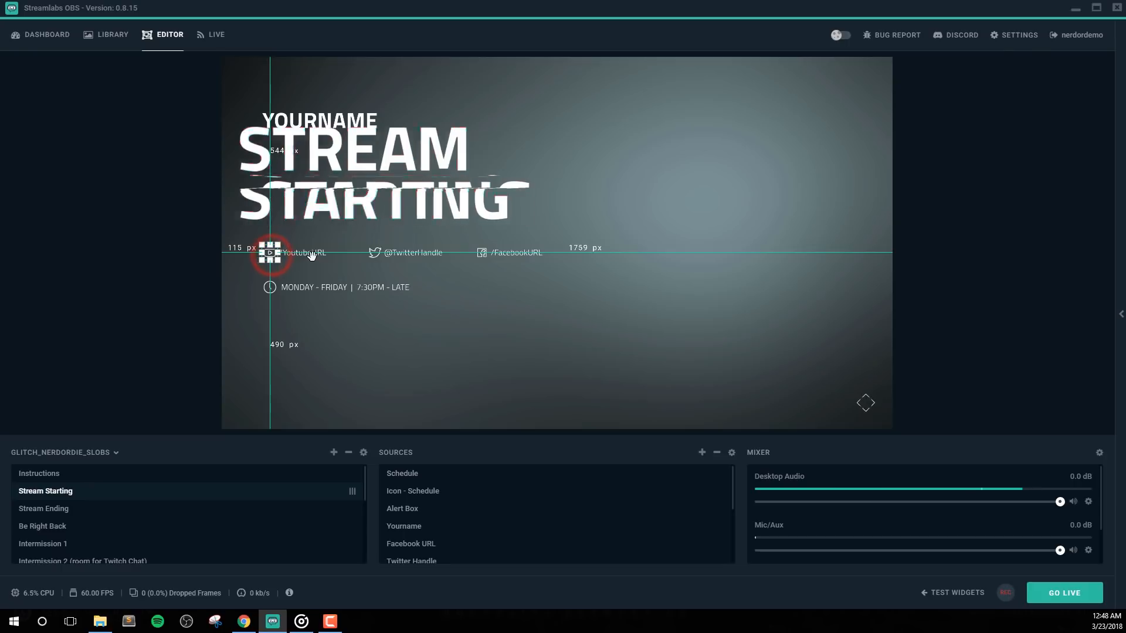
{"action": "left_click", "coordinate": [303, 253]}
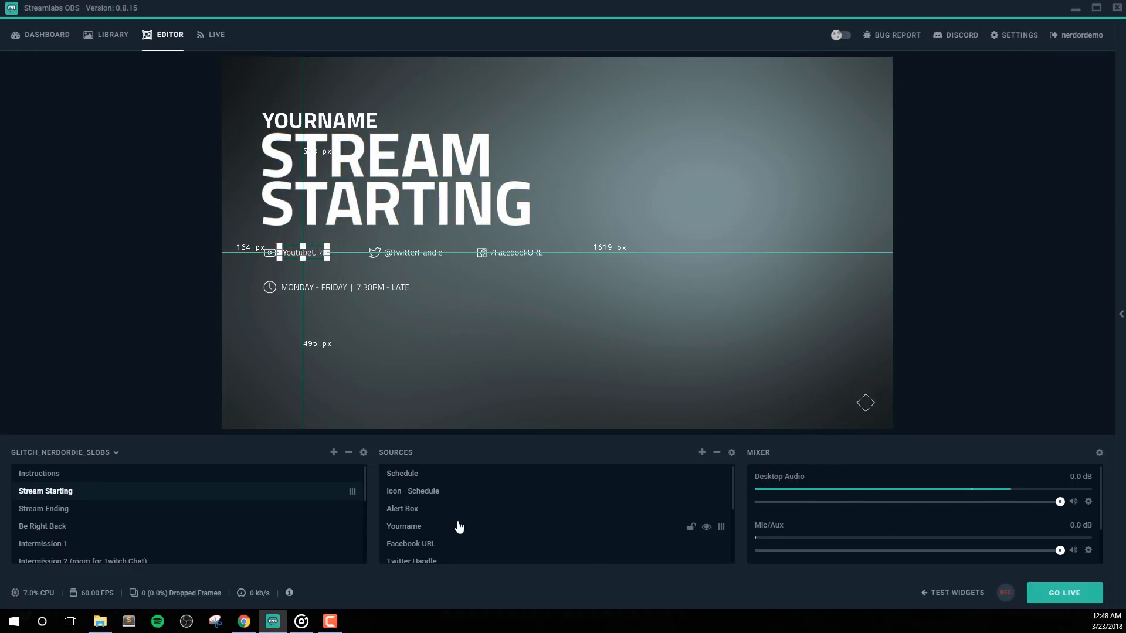
{"action": "scroll", "coordinate": [458, 530], "scroll_direction": "down", "scroll_amount": 3}
{"action": "scroll", "coordinate": [447, 520], "scroll_direction": "up", "scroll_amount": 2}
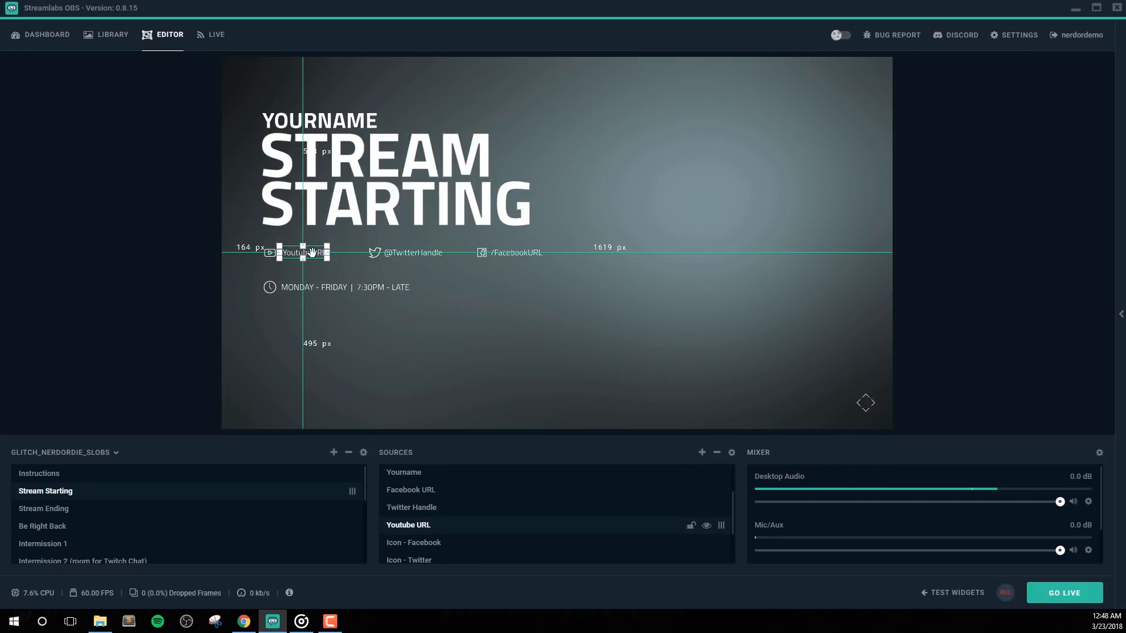
{"action": "double_click", "coordinate": [451, 527]}
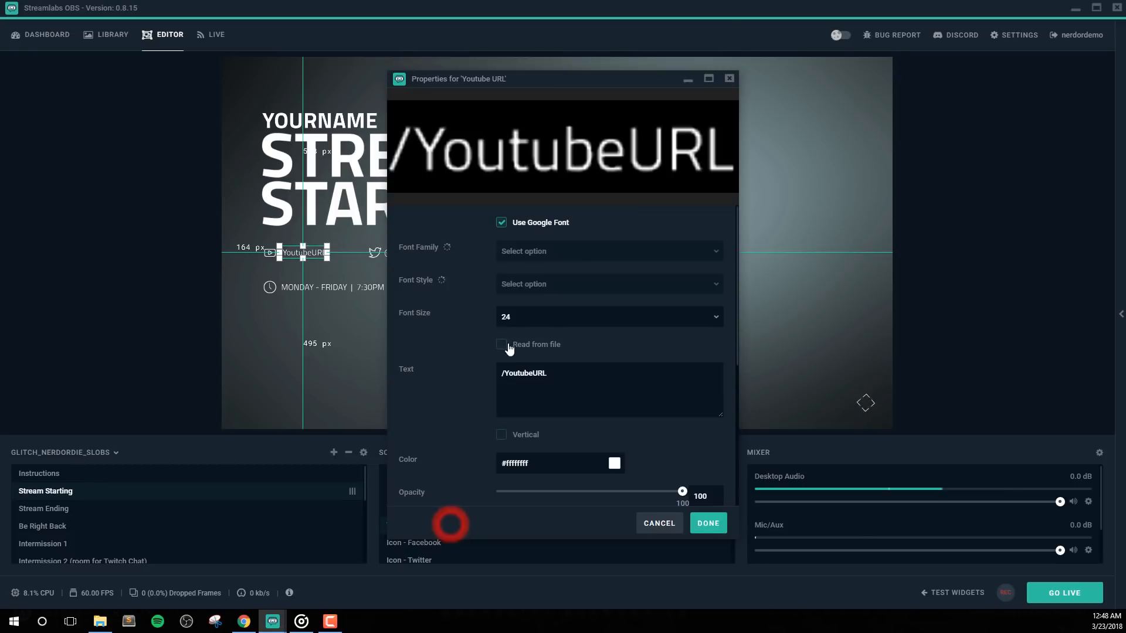
{"action": "double_click", "coordinate": [569, 379]}
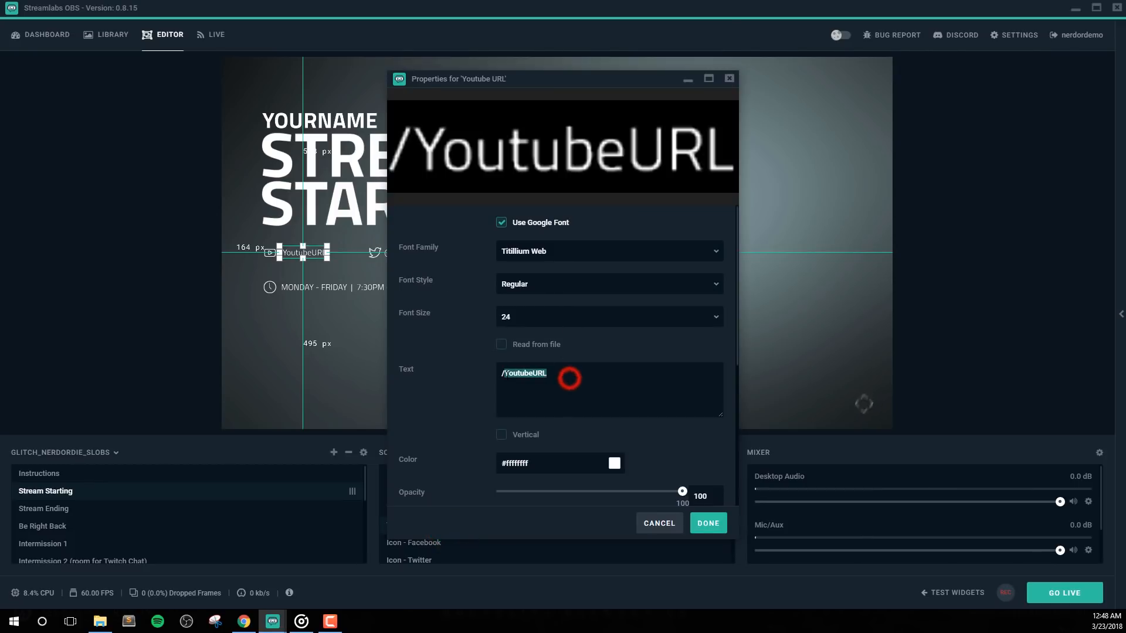
{"action": "type", "text": "Nerd"}
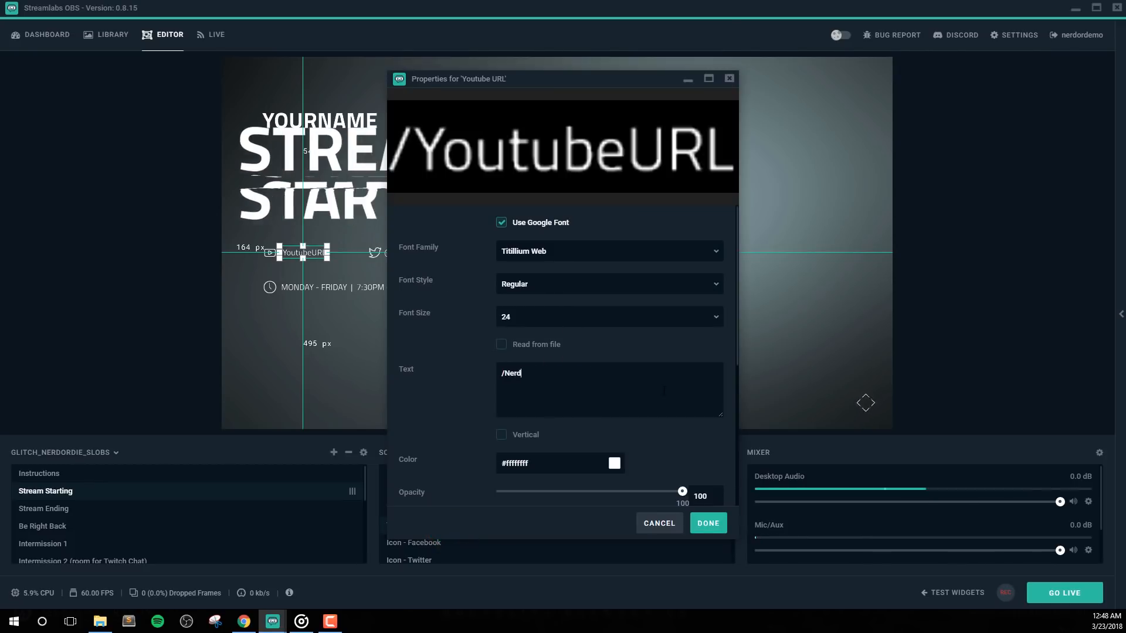
{"action": "type", "text": "OrDie"}
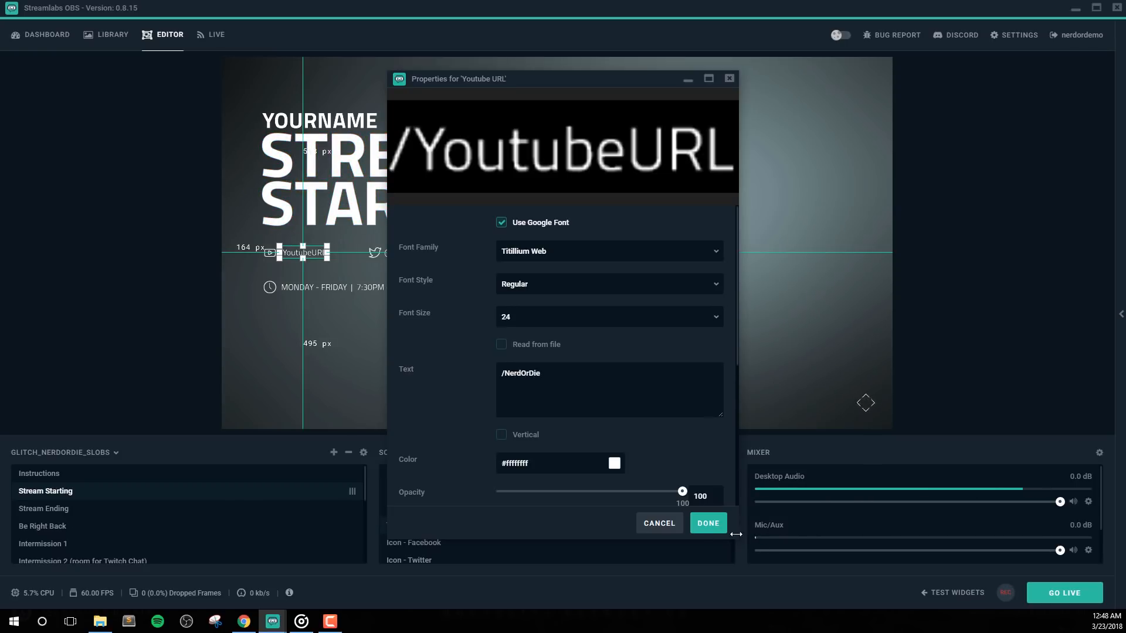
{"action": "left_click", "coordinate": [708, 523]}
{"action": "left_click", "coordinate": [1040, 347]}
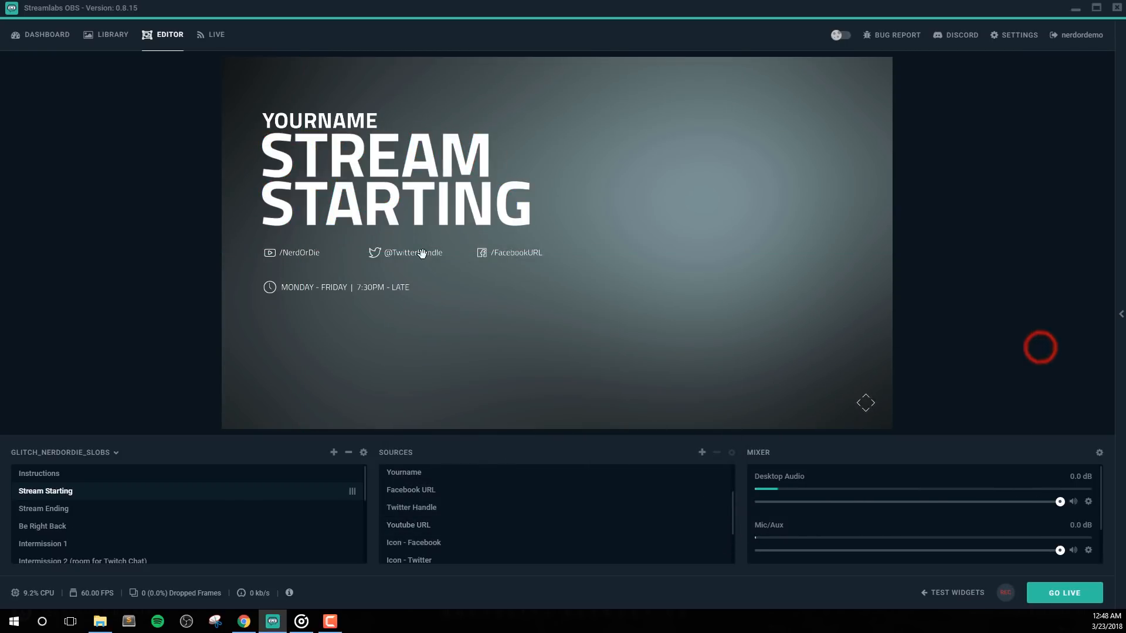
Replace the Icon - Youtube image with About Me from the Icons folder inside Glitch Overlay - NerdOrDie on the desktop
{"action": "left_click", "coordinate": [267, 254]}
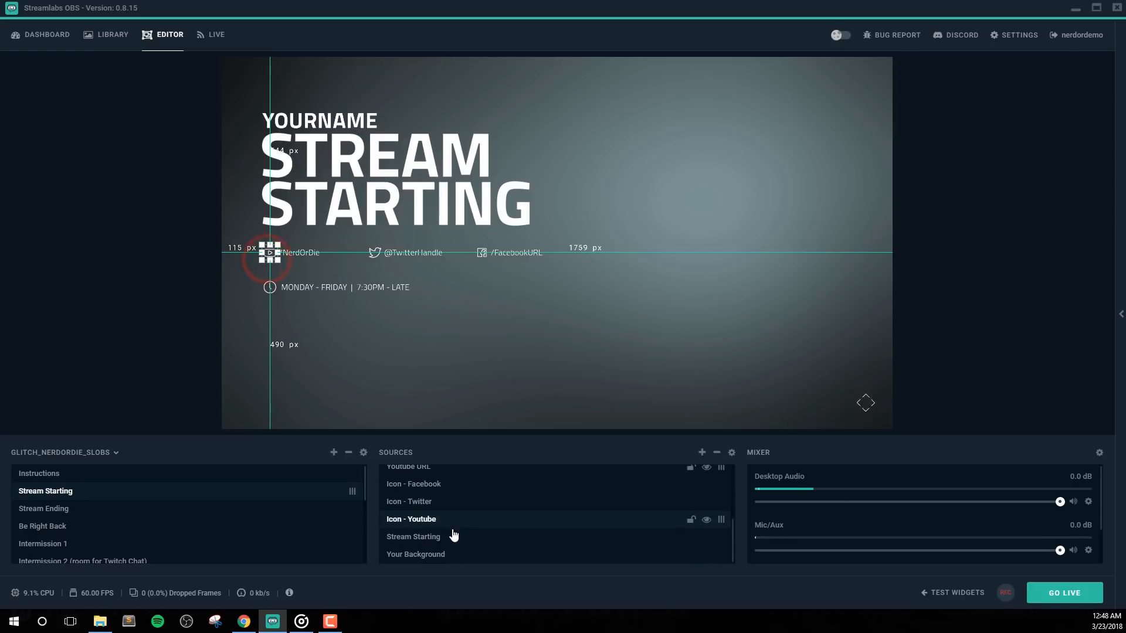
{"action": "double_click", "coordinate": [450, 518]}
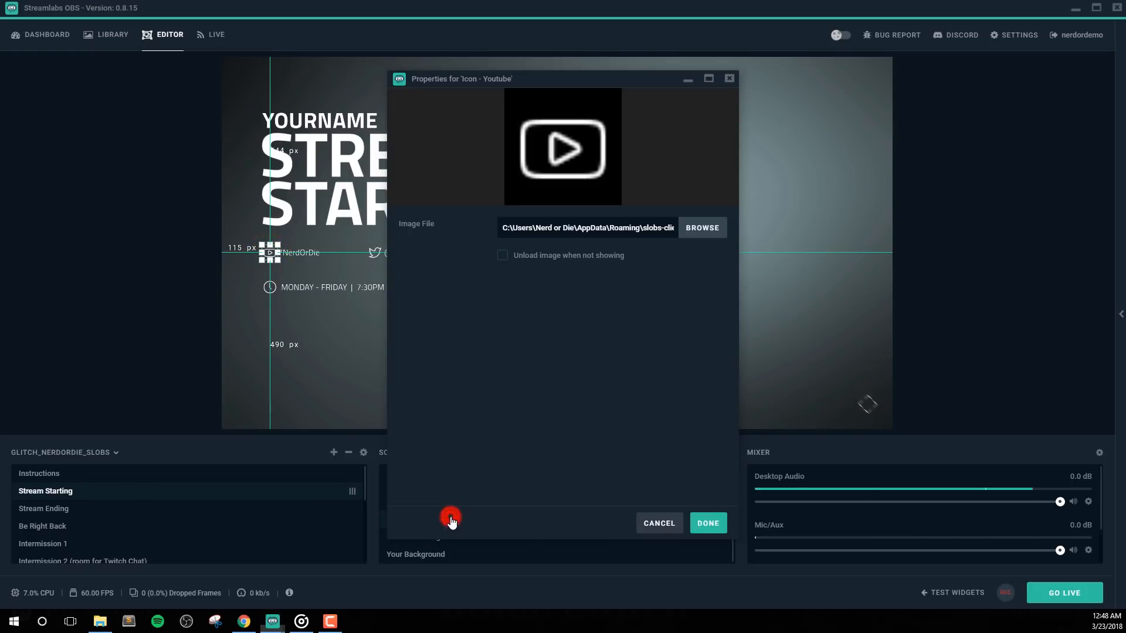
{"action": "left_click", "coordinate": [701, 229]}
{"action": "left_click", "coordinate": [255, 251]}
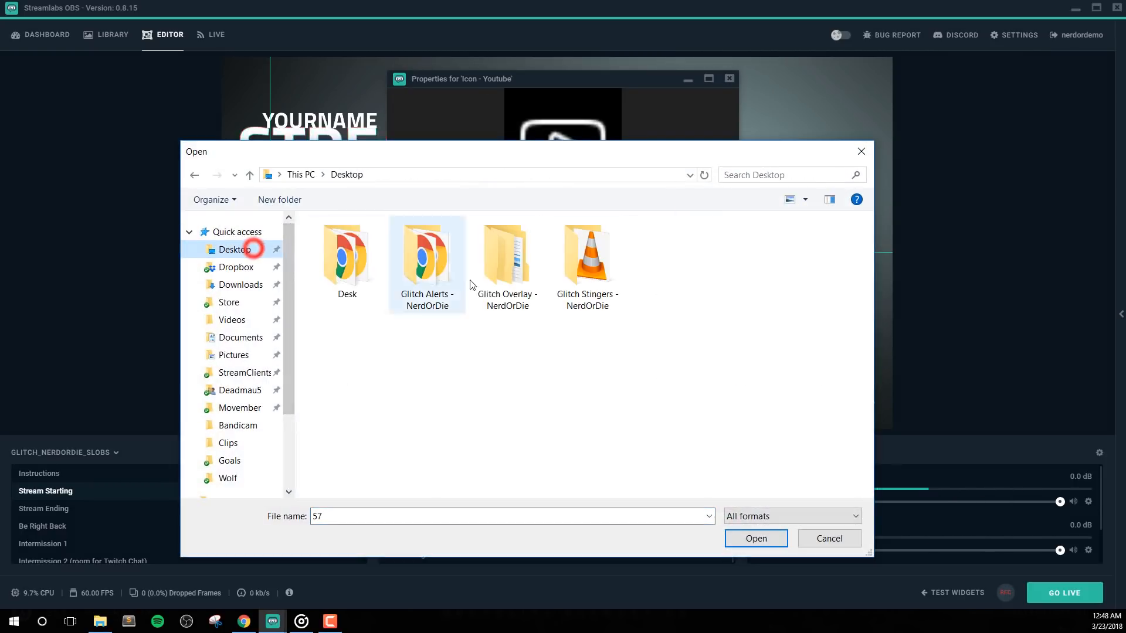
{"action": "left_click", "coordinate": [503, 270]}
{"action": "double_click", "coordinate": [503, 271]}
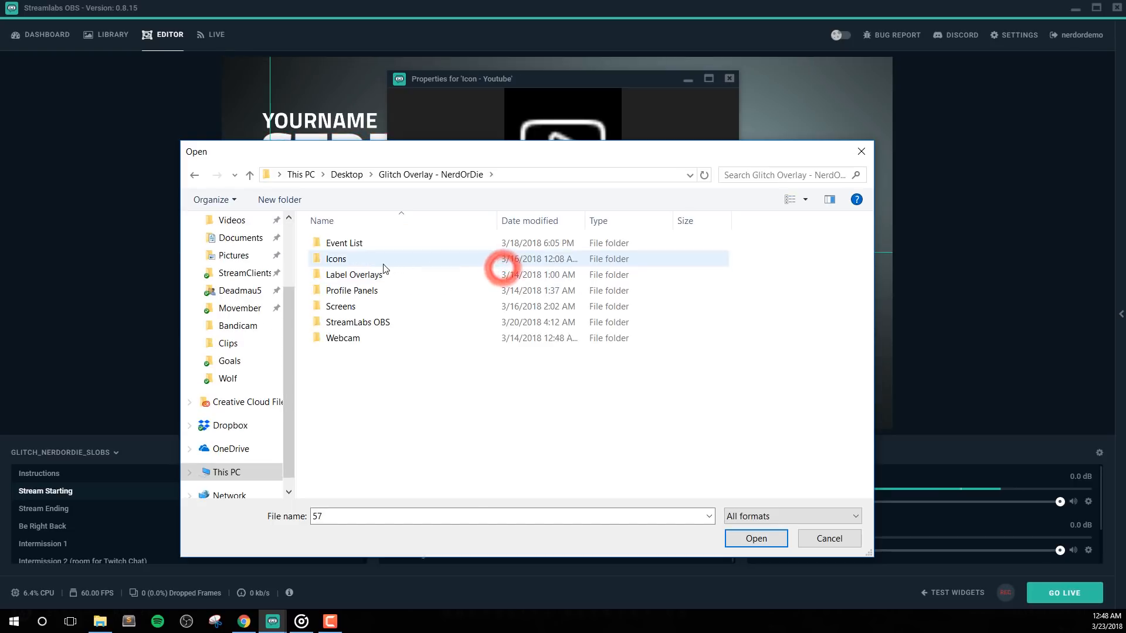
{"action": "double_click", "coordinate": [353, 258]}
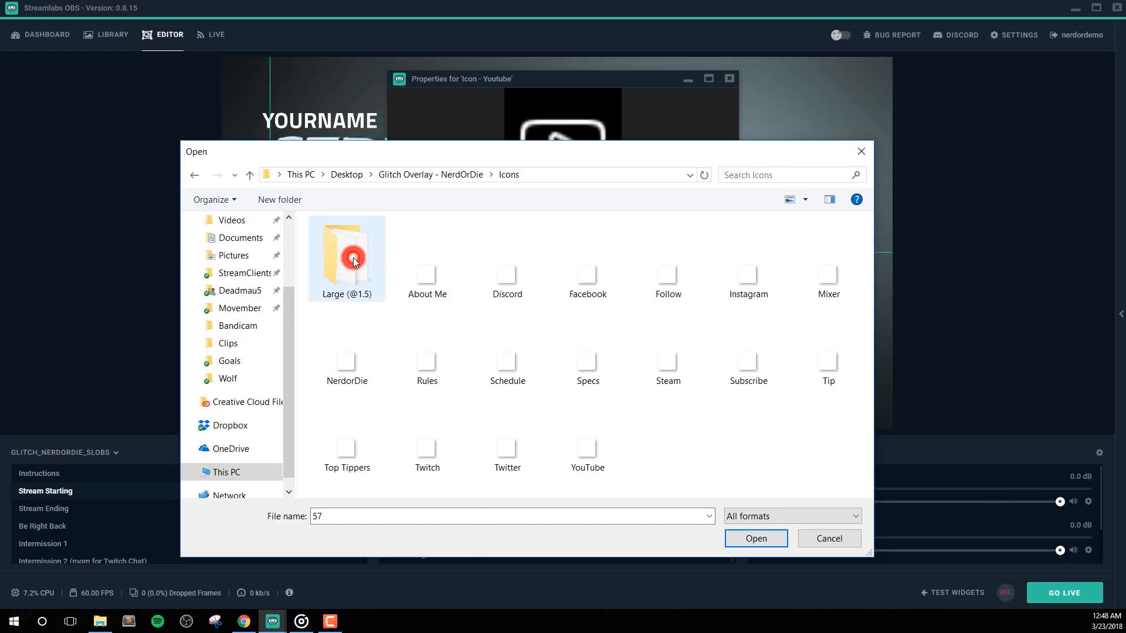
{"action": "double_click", "coordinate": [432, 273]}
{"action": "left_click", "coordinate": [707, 523]}
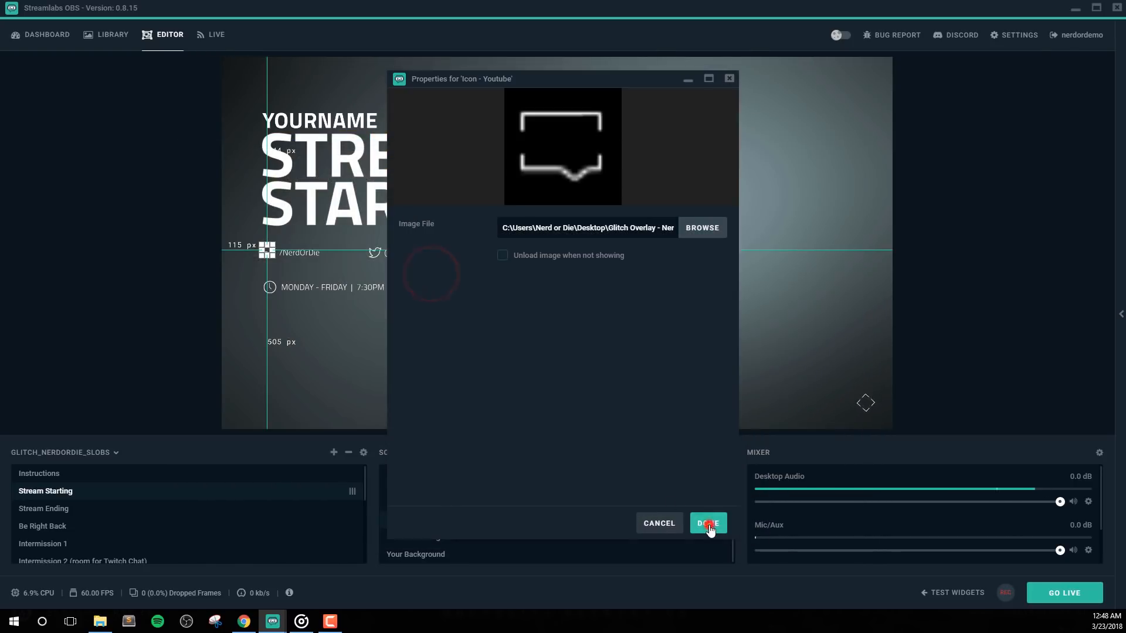
{"action": "left_click", "coordinate": [113, 275]}
Move the replaced icon closer to the /NerdOrDie text, about 129 px from the canvas's left edge, and deselect it
{"action": "left_click", "coordinate": [267, 251]}
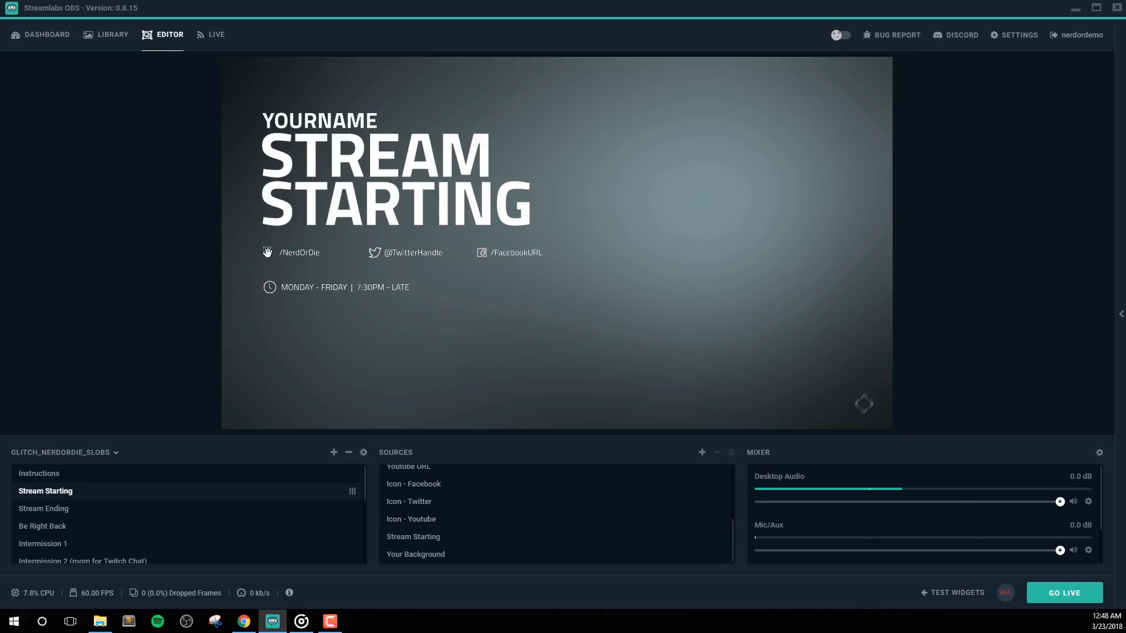
{"action": "left_click_drag", "start_coordinate": [267, 251], "coordinate": [267, 253]}
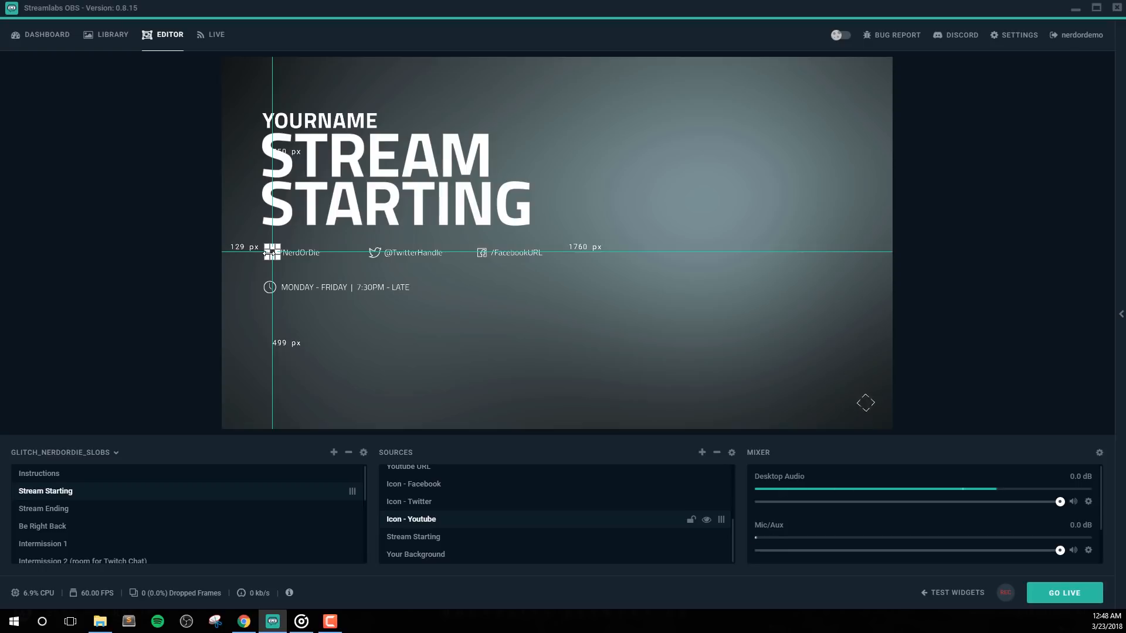
{"action": "left_click", "coordinate": [166, 283]}
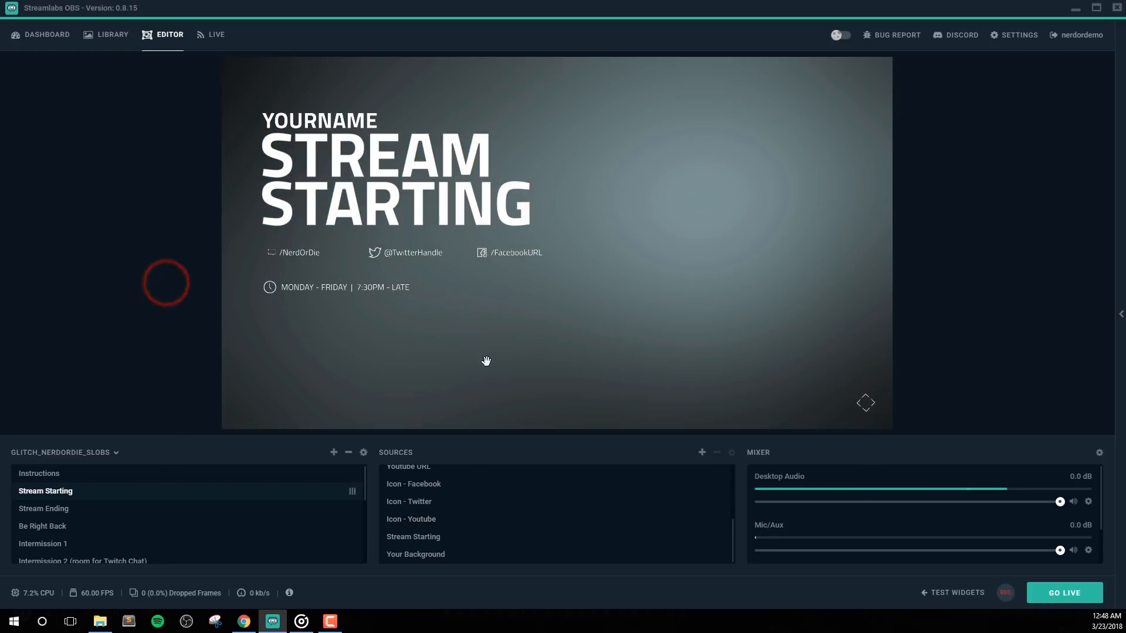
Hide the Your Background source in the Stream Starting scene, make it visible again, and deselect it
{"action": "left_click", "coordinate": [463, 554]}
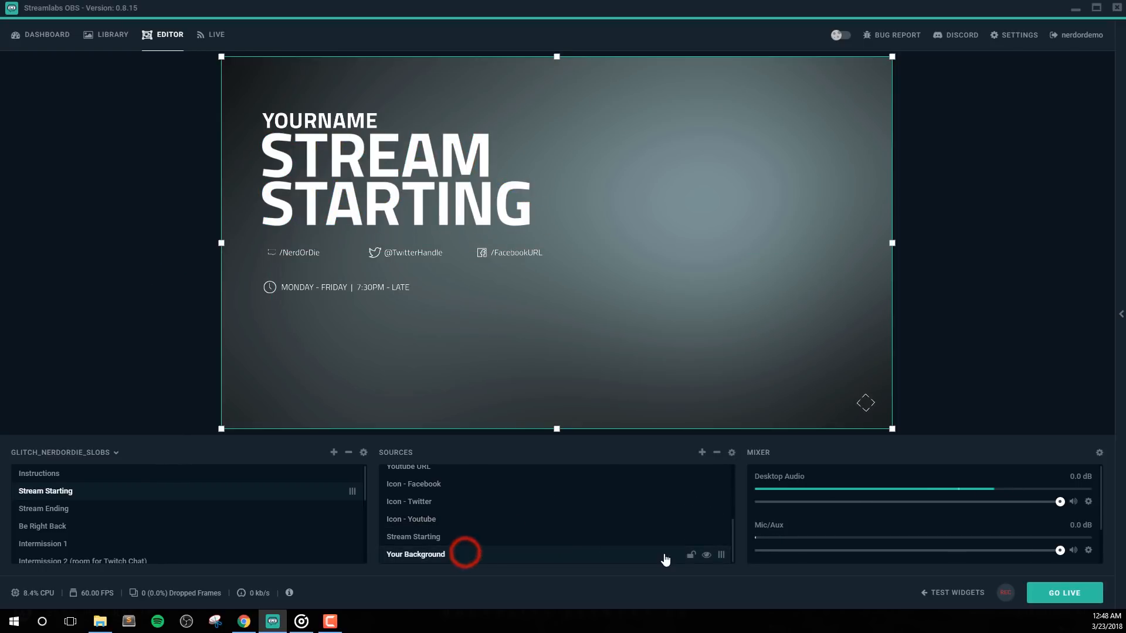
{"action": "left_click", "coordinate": [707, 554]}
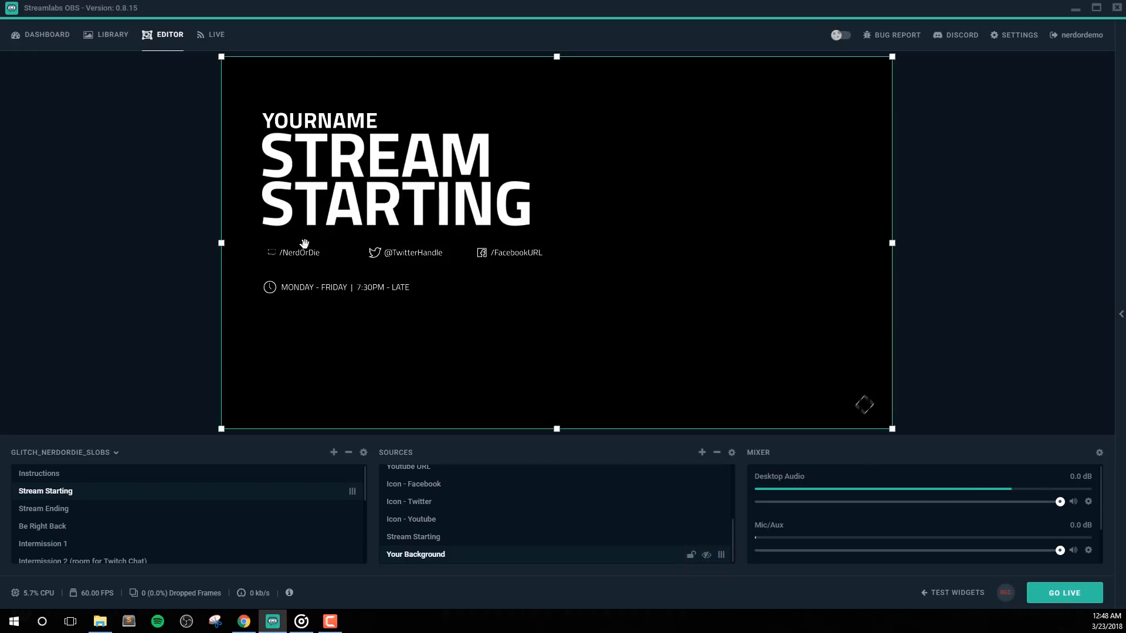
{"action": "left_click", "coordinate": [707, 556]}
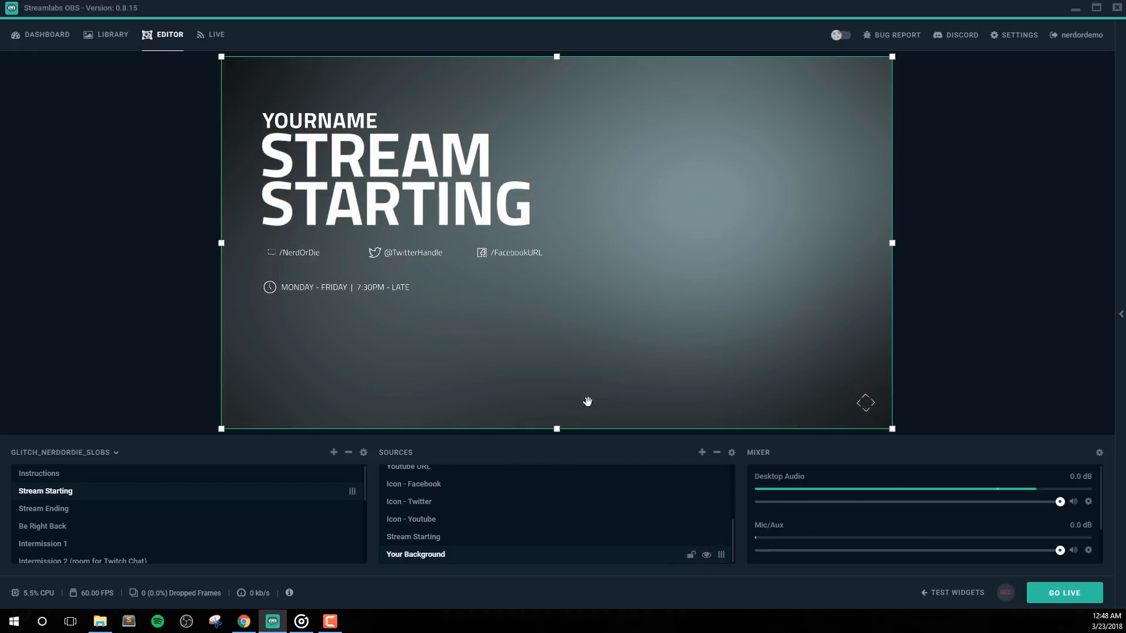
{"action": "mouse_move", "coordinate": [551, 340]}
{"action": "left_mouse_down"}
{"action": "mouse_move", "coordinate": [645, 344]}
{"action": "mouse_move", "coordinate": [344, 342]}
{"action": "mouse_move", "coordinate": [575, 332]}
{"action": "mouse_move", "coordinate": [543, 340]}
{"action": "left_mouse_up"}
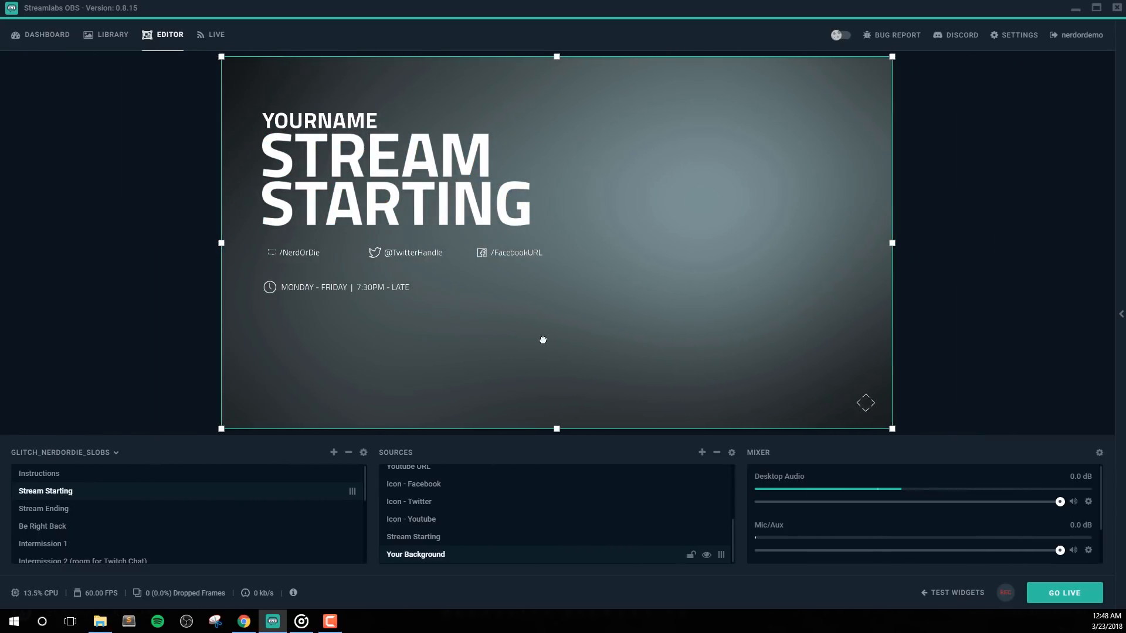
{"action": "left_click", "coordinate": [945, 348]}
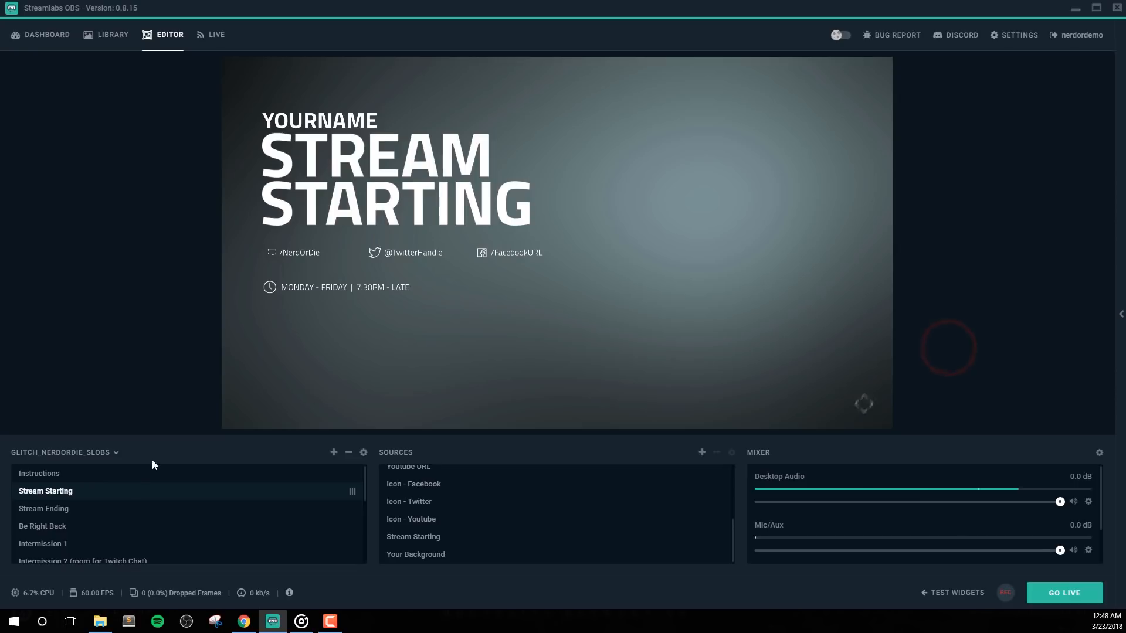
Review the Intermission 1 and Intermission 2 (room for Twitch Chat) scenes, examining the Alert Box, Event List and Chat Box sources in Intermission 2
{"action": "left_click", "coordinate": [74, 545]}
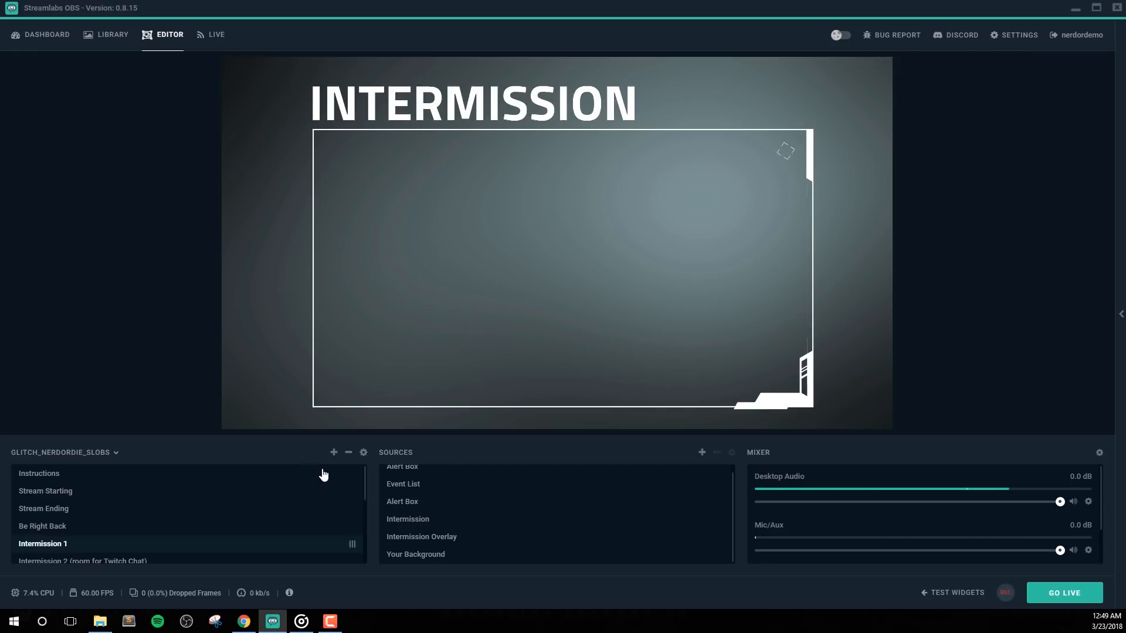
{"action": "scroll", "coordinate": [136, 540], "scroll_direction": "down", "scroll_amount": 3}
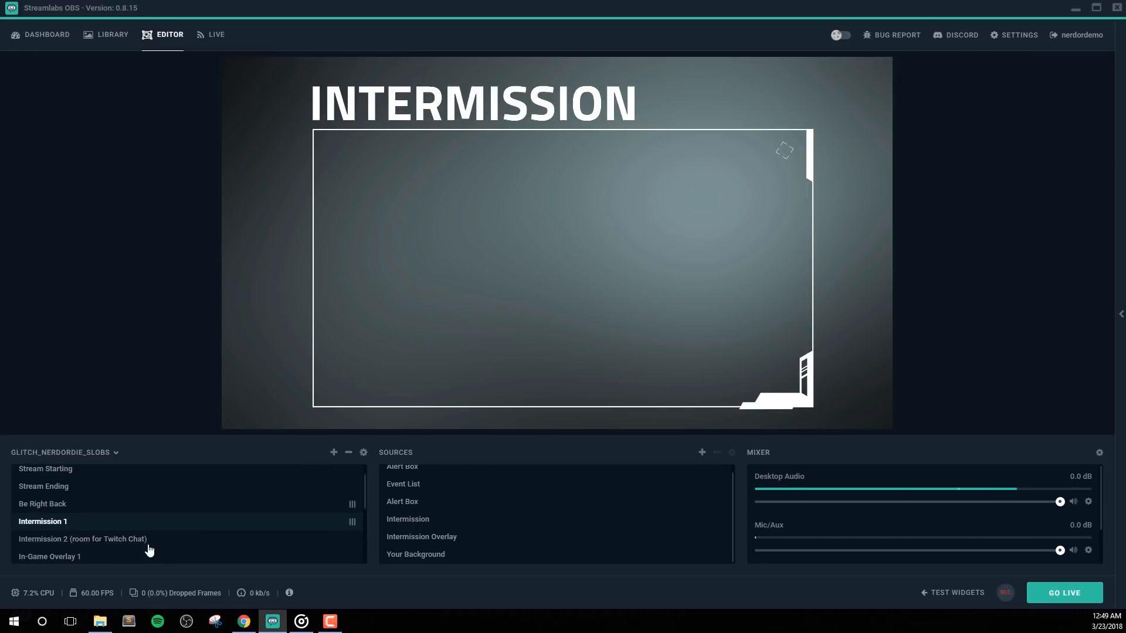
{"action": "left_click", "coordinate": [138, 502]}
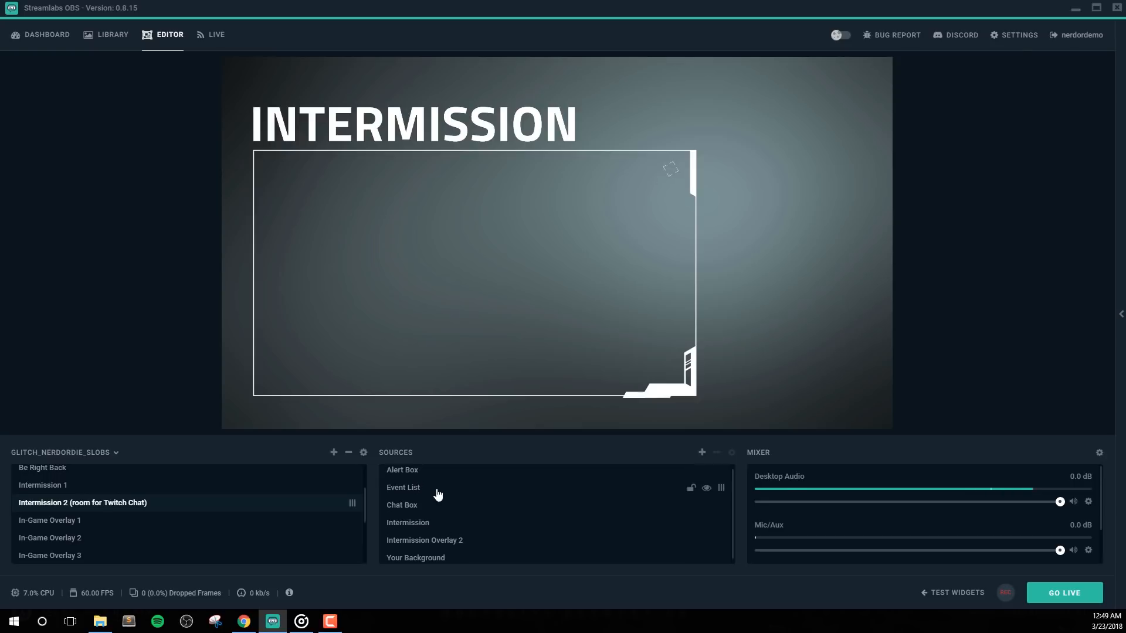
{"action": "scroll", "coordinate": [425, 481], "scroll_direction": "up", "scroll_amount": 1}
{"action": "left_click", "coordinate": [410, 468]}
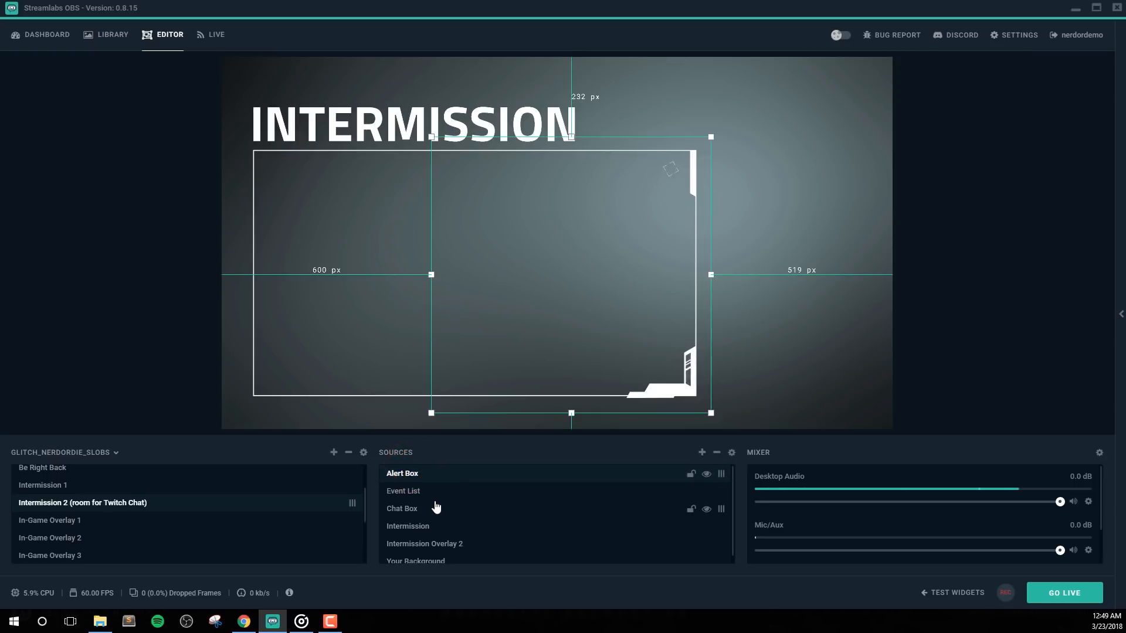
{"action": "left_click", "coordinate": [432, 508]}
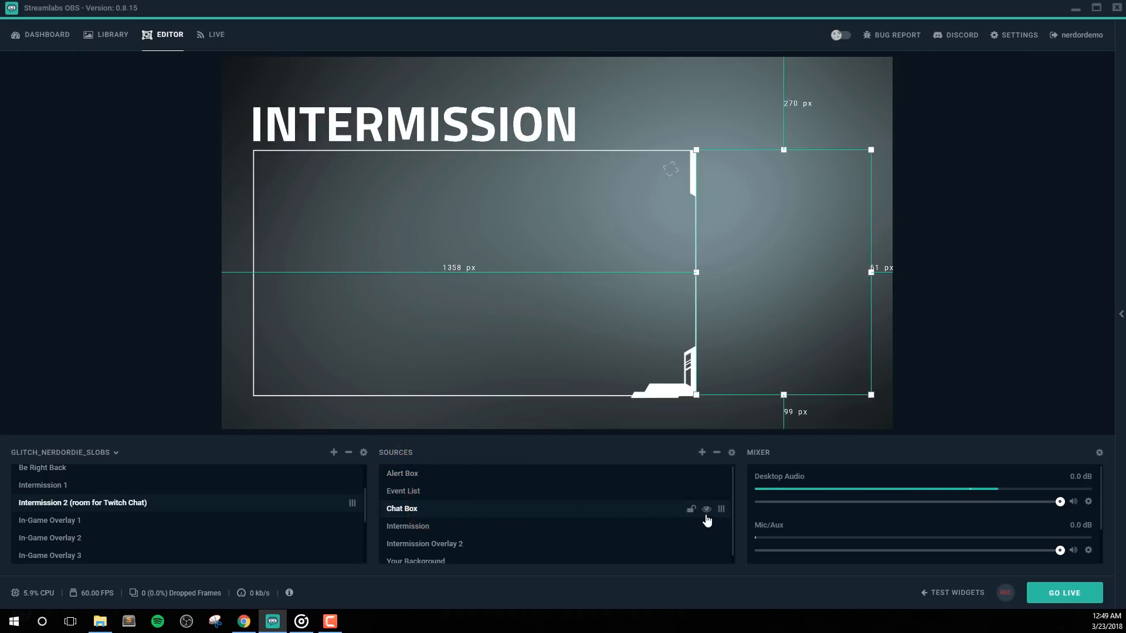
{"action": "left_click", "coordinate": [707, 510]}
{"action": "left_click", "coordinate": [612, 489]}
{"action": "left_click", "coordinate": [588, 469]}
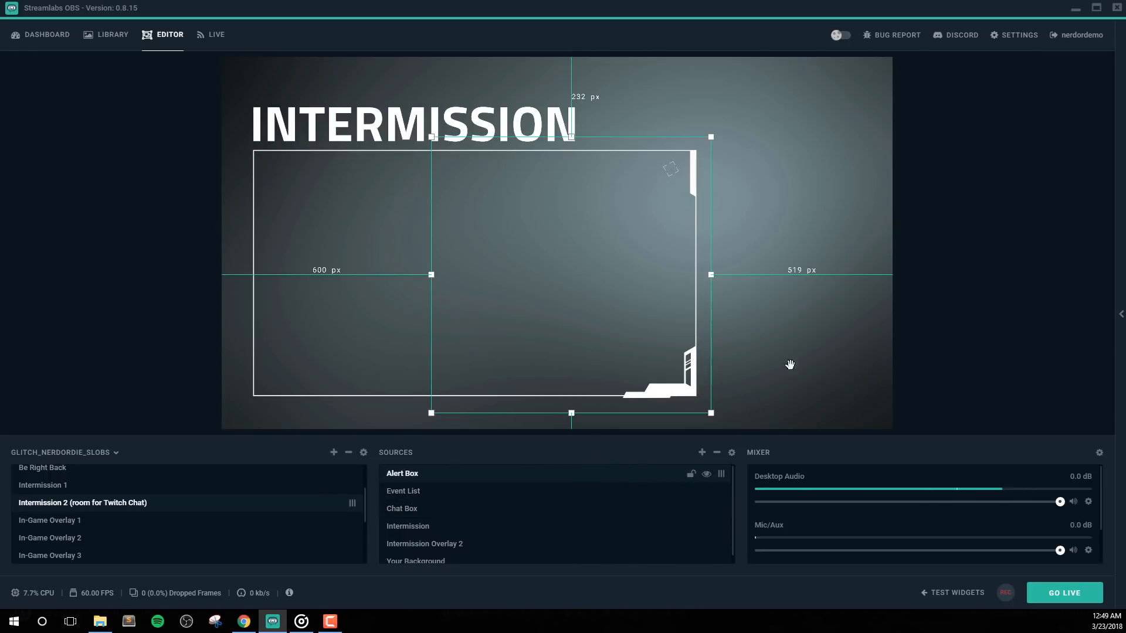
{"action": "left_click", "coordinate": [980, 323]}
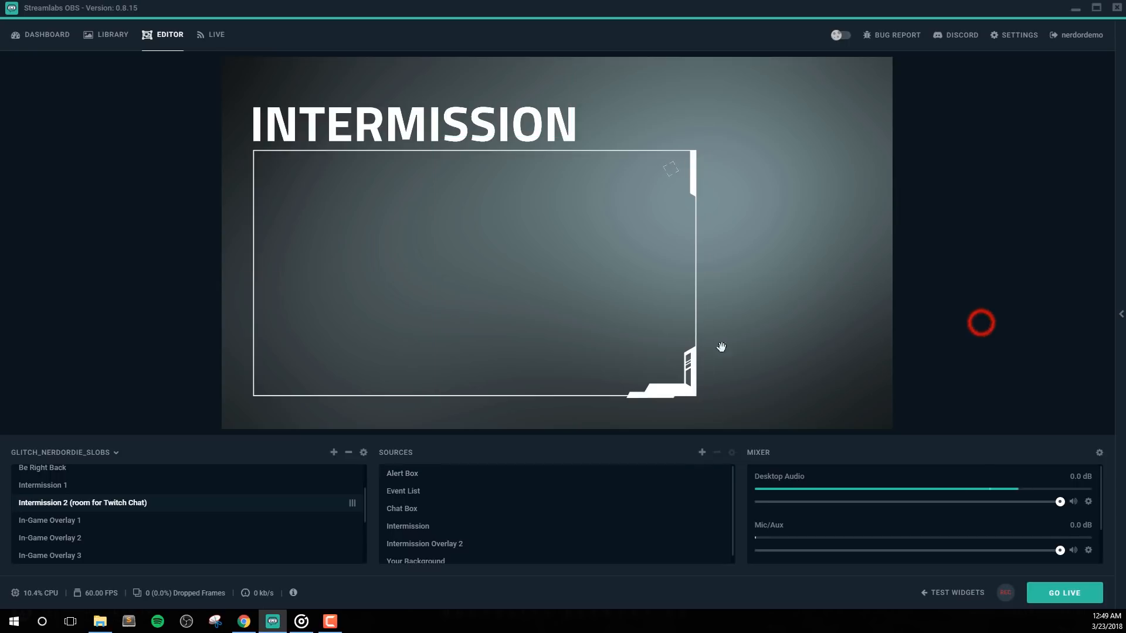
Compare In-Game Overlay 1, 2 and 3, and return to In-Game Overlay 1 to examine its Webcam 4:3 and Webcam 16:9 sources
{"action": "left_click", "coordinate": [79, 522]}
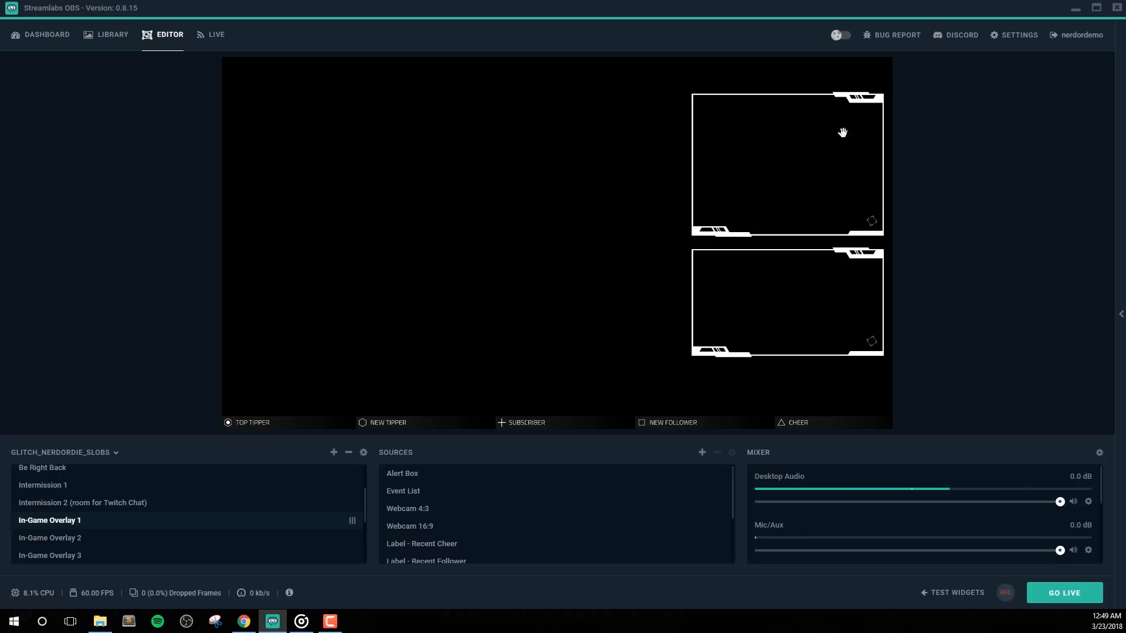
{"action": "left_click", "coordinate": [97, 536]}
{"action": "left_click", "coordinate": [122, 555]}
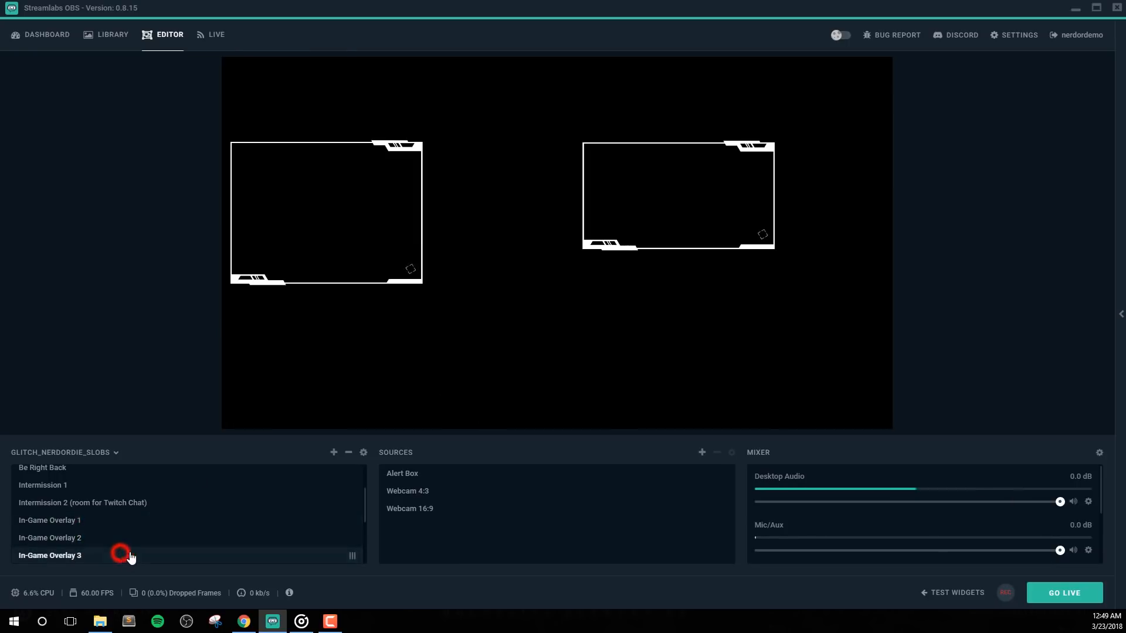
{"action": "left_click", "coordinate": [94, 520]}
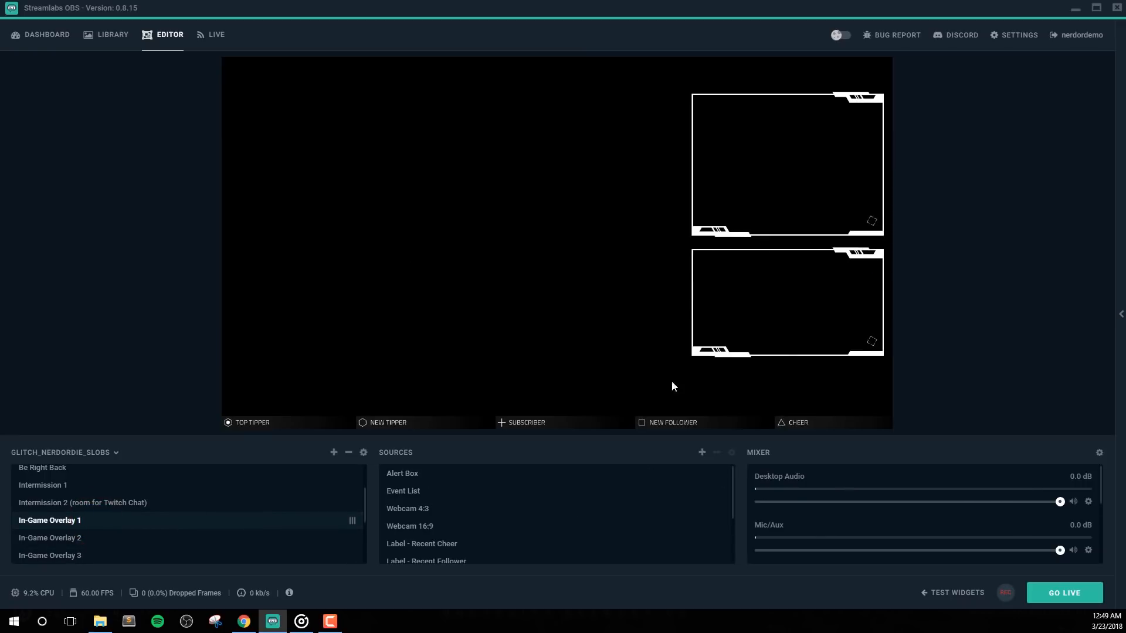
{"action": "left_click", "coordinate": [429, 509]}
{"action": "left_click", "coordinate": [470, 525]}
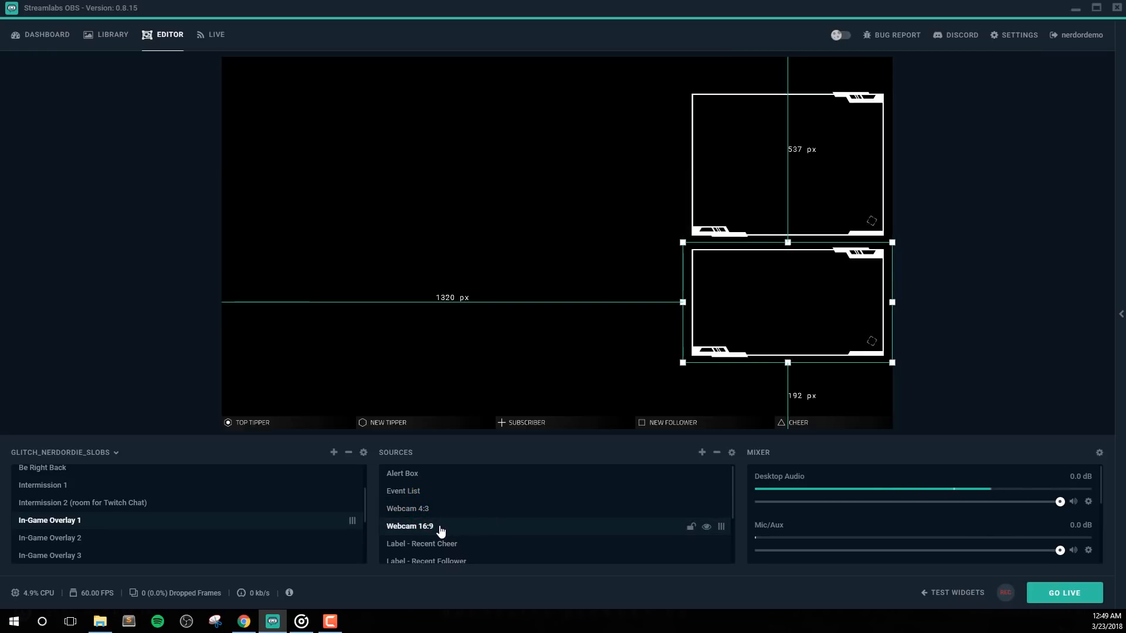
Hide the Webcam 4:3 source in In-Game Overlay 1 and deselect it
{"action": "left_click", "coordinate": [457, 510]}
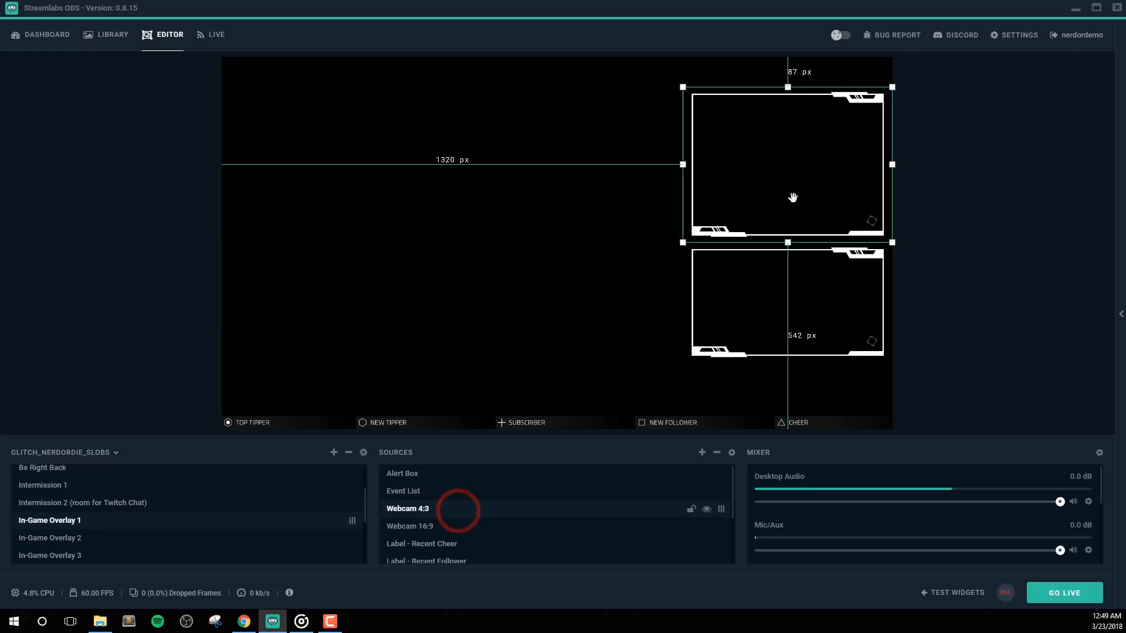
{"action": "left_click", "coordinate": [707, 509]}
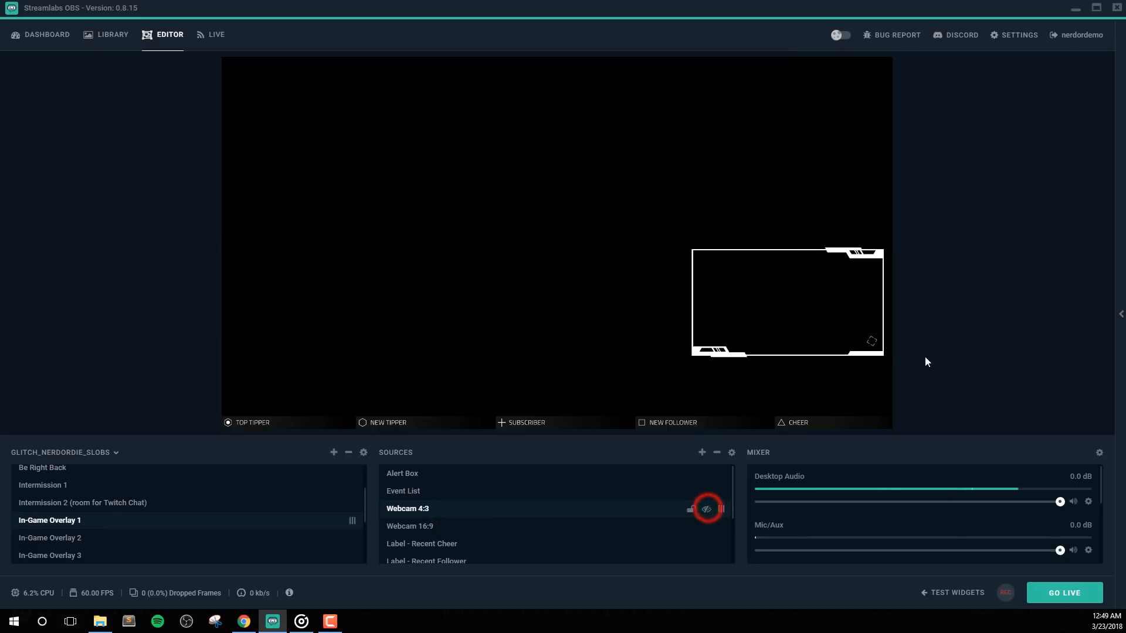
{"action": "left_click", "coordinate": [958, 326]}
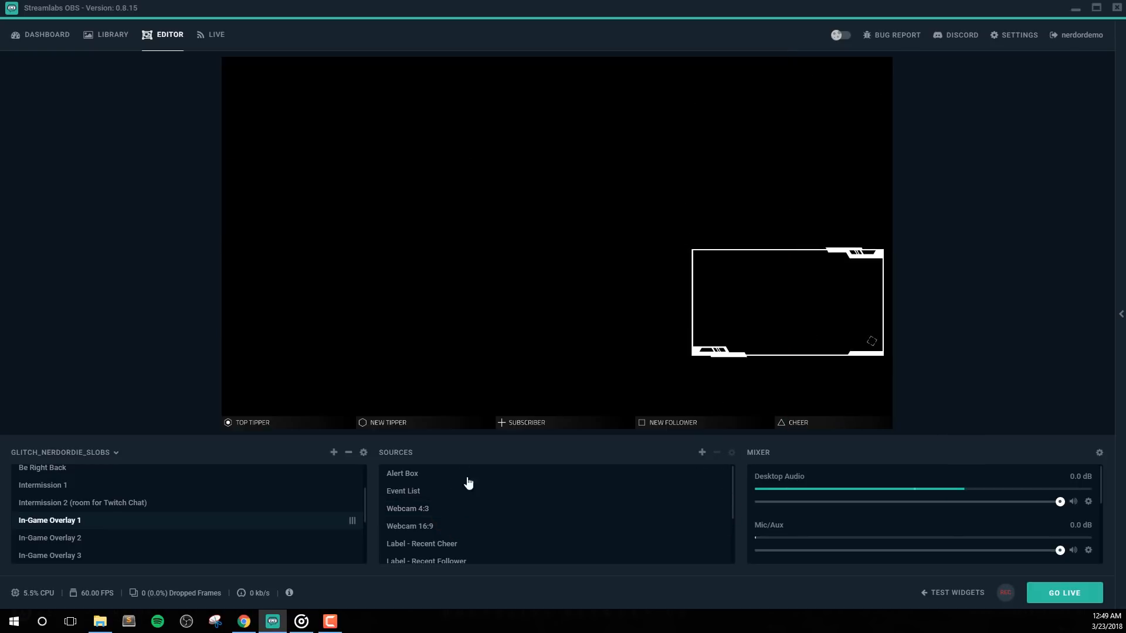
Compare the areas covered by the Alert Box and Event List sources in In-Game Overlay 1, and hide the Event List
{"action": "scroll", "coordinate": [456, 511], "scroll_direction": "down", "scroll_amount": 2}
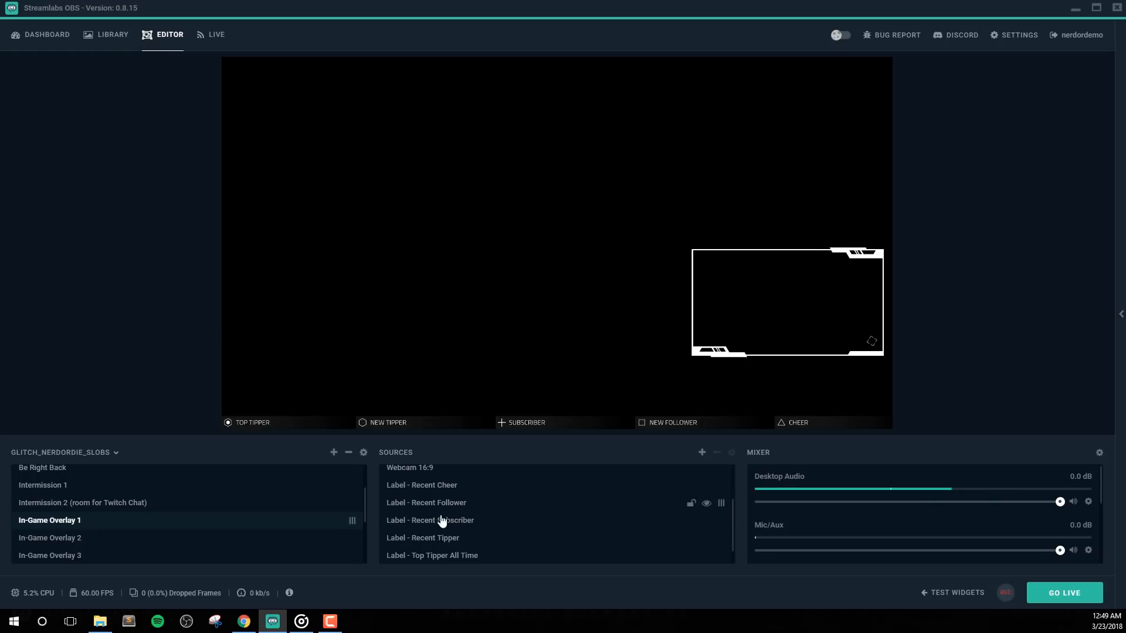
{"action": "scroll", "coordinate": [457, 496], "scroll_direction": "up", "scroll_amount": 1}
{"action": "scroll", "coordinate": [456, 494], "scroll_direction": "up", "scroll_amount": 2}
{"action": "left_click", "coordinate": [427, 471]}
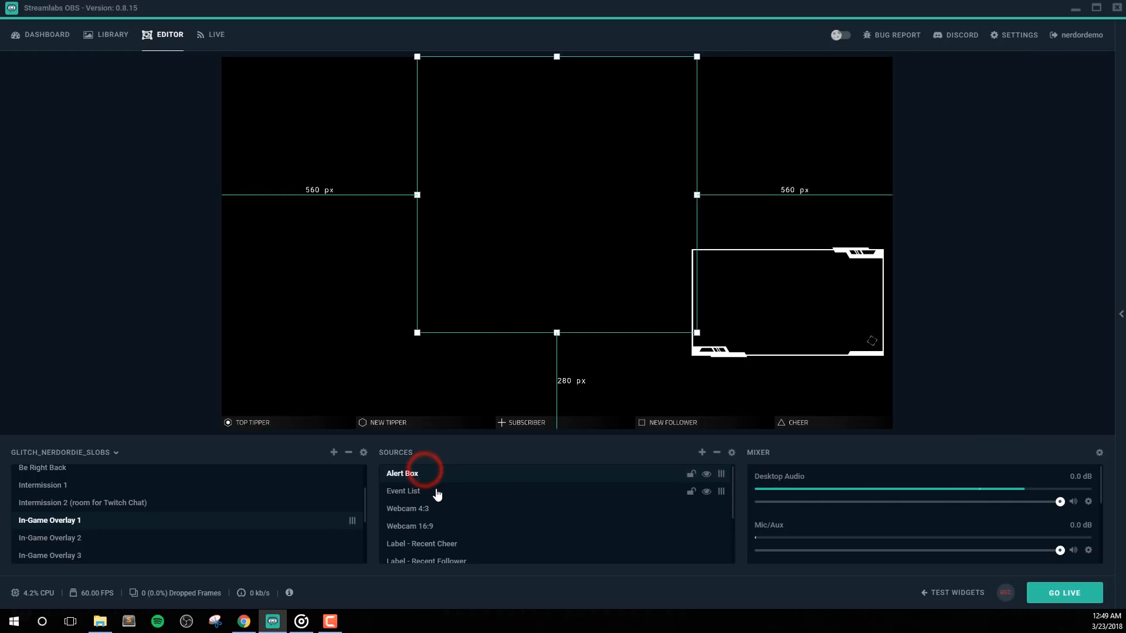
{"action": "left_click", "coordinate": [436, 491]}
{"action": "left_click", "coordinate": [446, 473]}
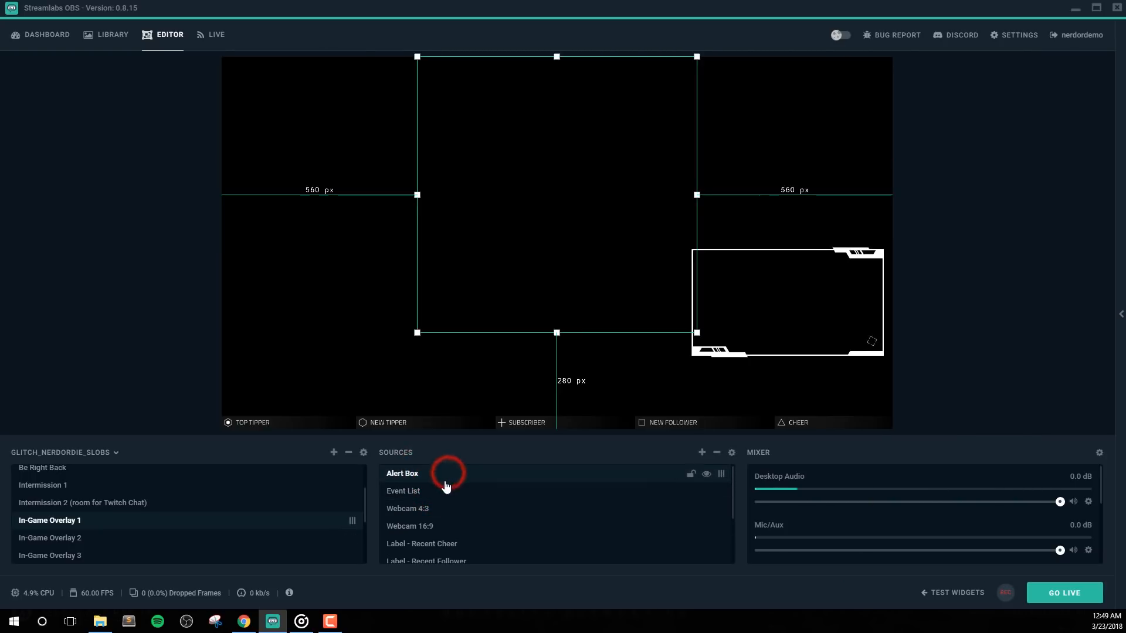
{"action": "left_click", "coordinate": [441, 492]}
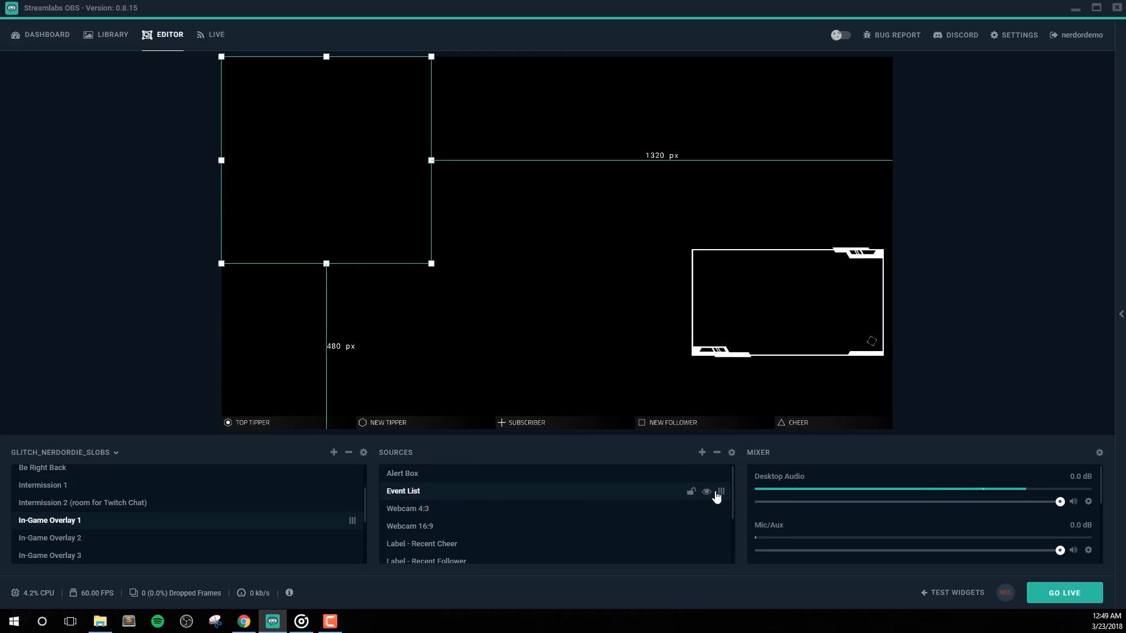
{"action": "left_click", "coordinate": [707, 492]}
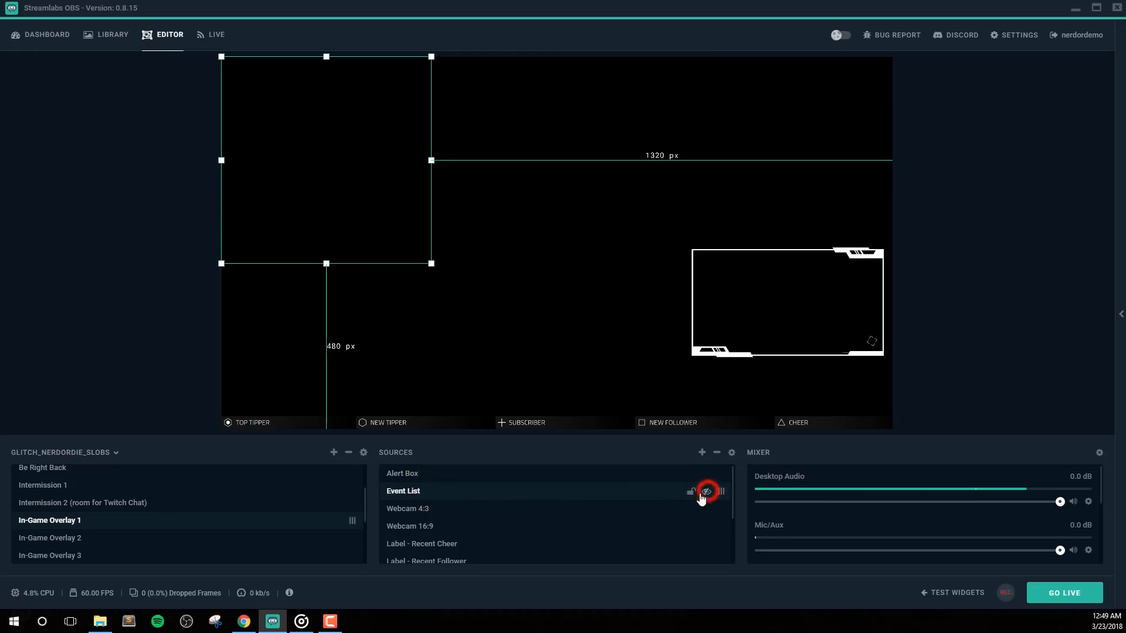
Examine the Label - Recent Cheer source's placement, and close the source properties without changing anything
{"action": "left_click", "coordinate": [548, 510]}
{"action": "left_click", "coordinate": [487, 543]}
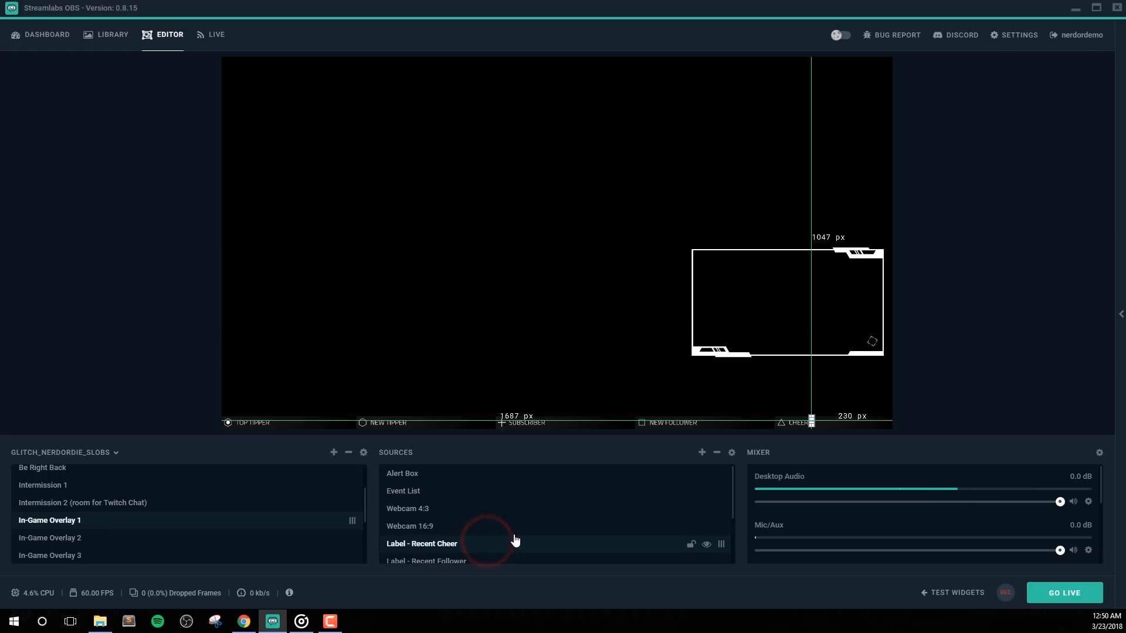
{"action": "scroll", "coordinate": [468, 542], "scroll_direction": "down", "scroll_amount": 3}
{"action": "scroll", "coordinate": [468, 542], "scroll_direction": "up", "scroll_amount": 2}
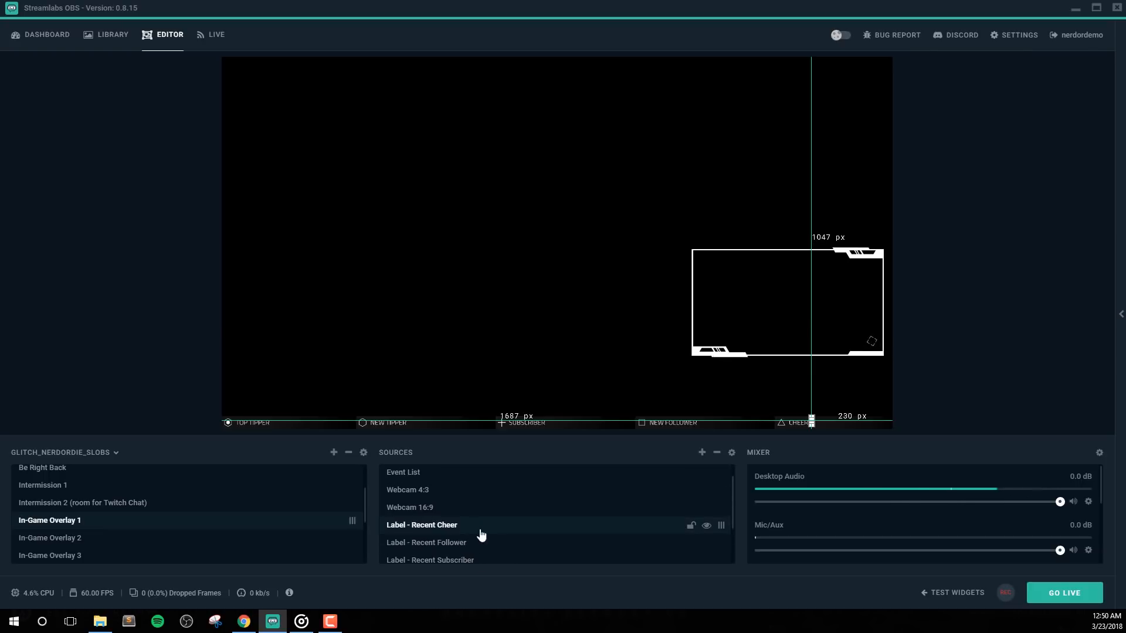
{"action": "double_click", "coordinate": [483, 526]}
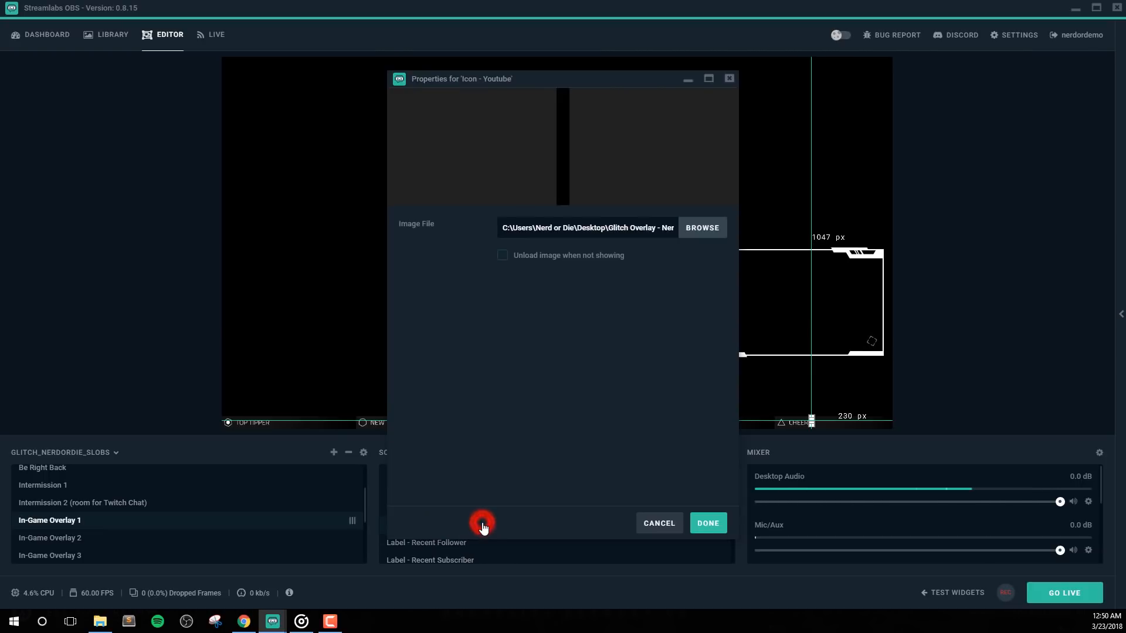
{"action": "left_click", "coordinate": [707, 522]}
Change the label type of the Label - Top Tipper All Time source to Session Top Donor
{"action": "scroll", "coordinate": [489, 532], "scroll_direction": "down", "scroll_amount": 3}
{"action": "left_click", "coordinate": [448, 521]}
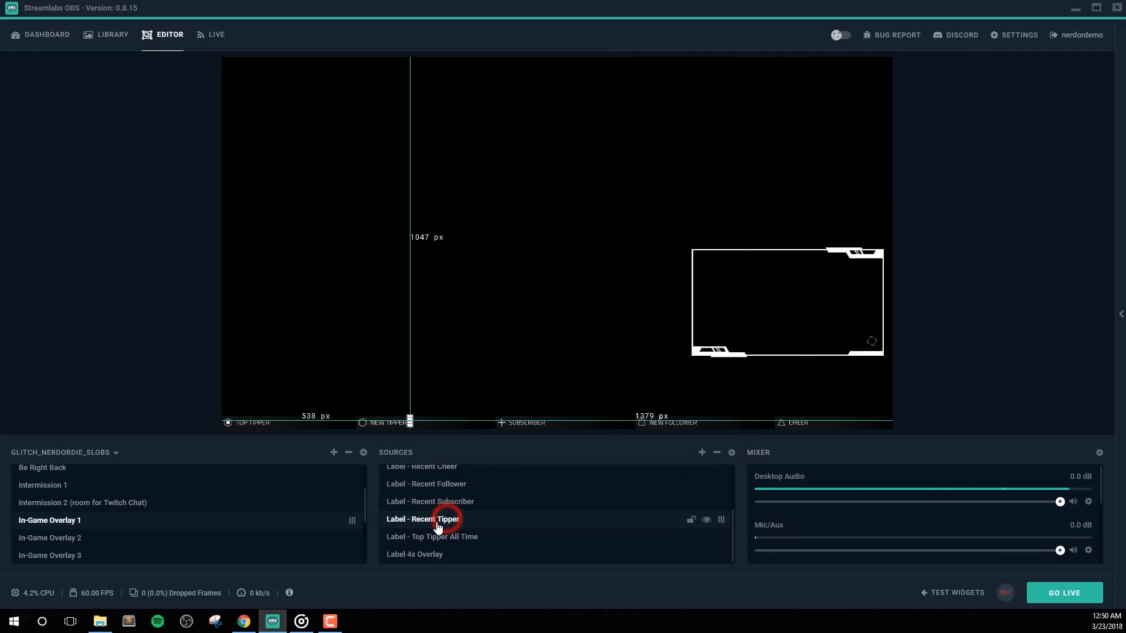
{"action": "left_click", "coordinate": [452, 538]}
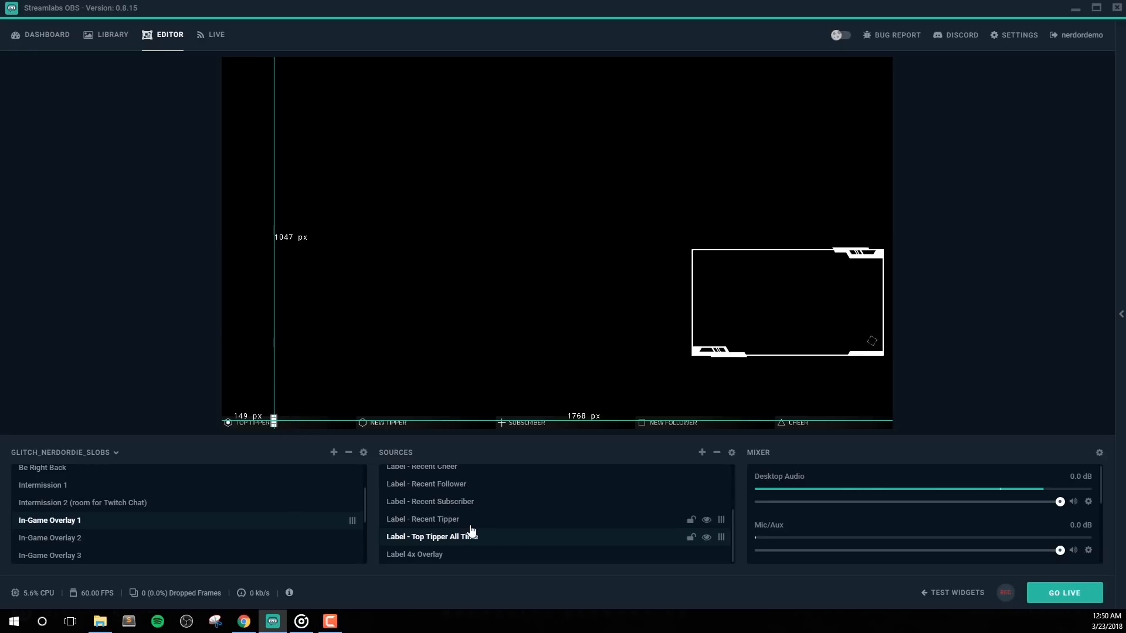
{"action": "double_click", "coordinate": [512, 543]}
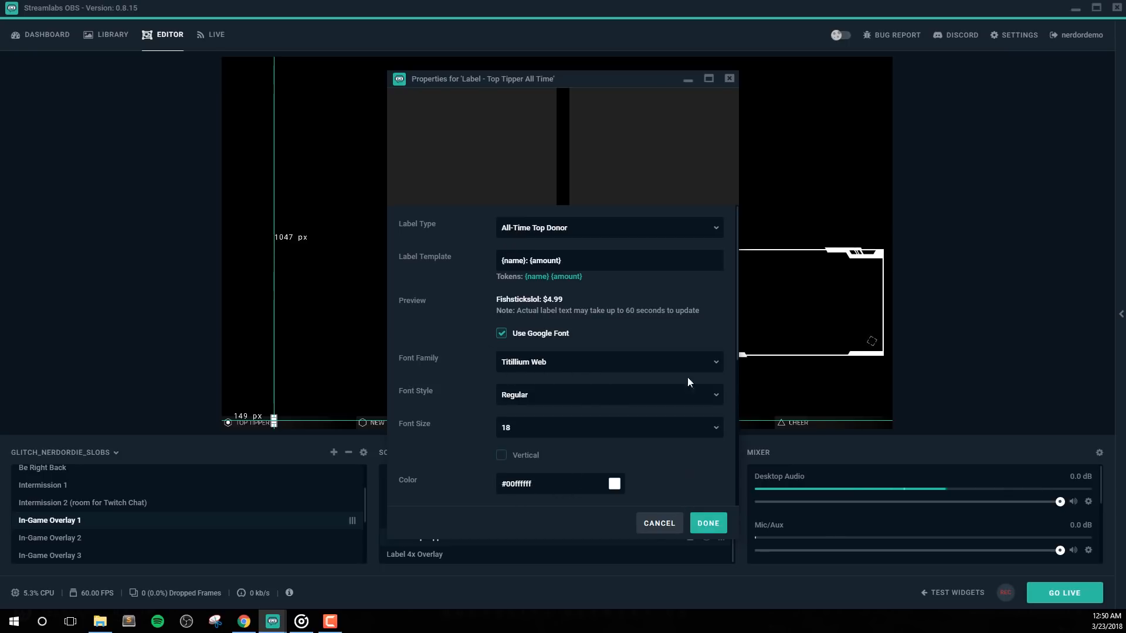
{"action": "left_click", "coordinate": [603, 227]}
{"action": "left_click", "coordinate": [578, 290]}
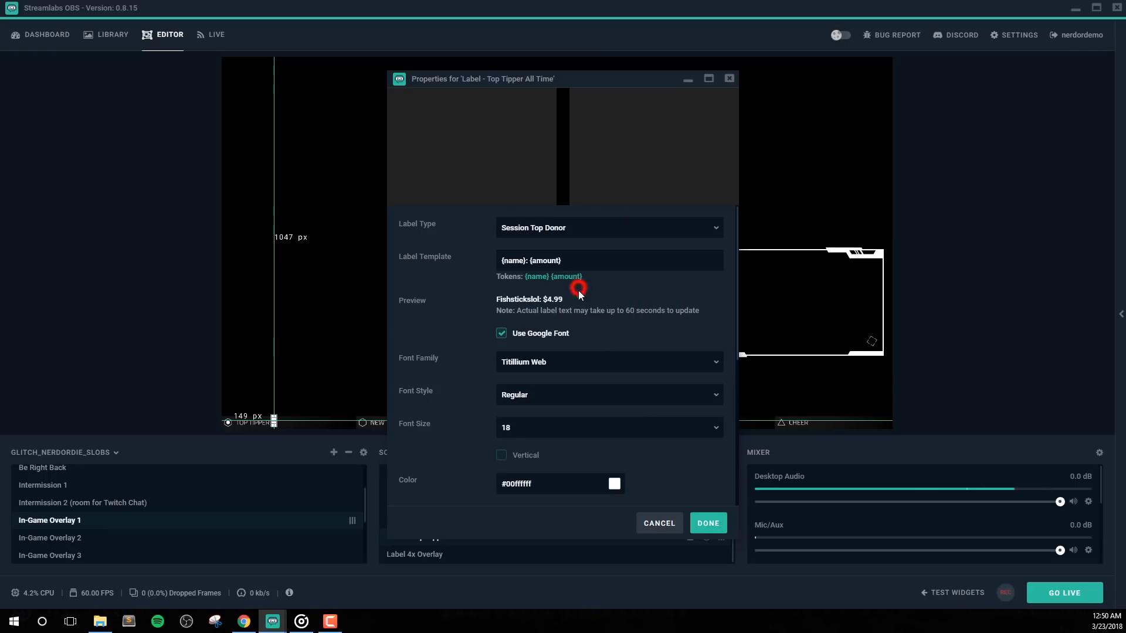
{"action": "left_click", "coordinate": [706, 523]}
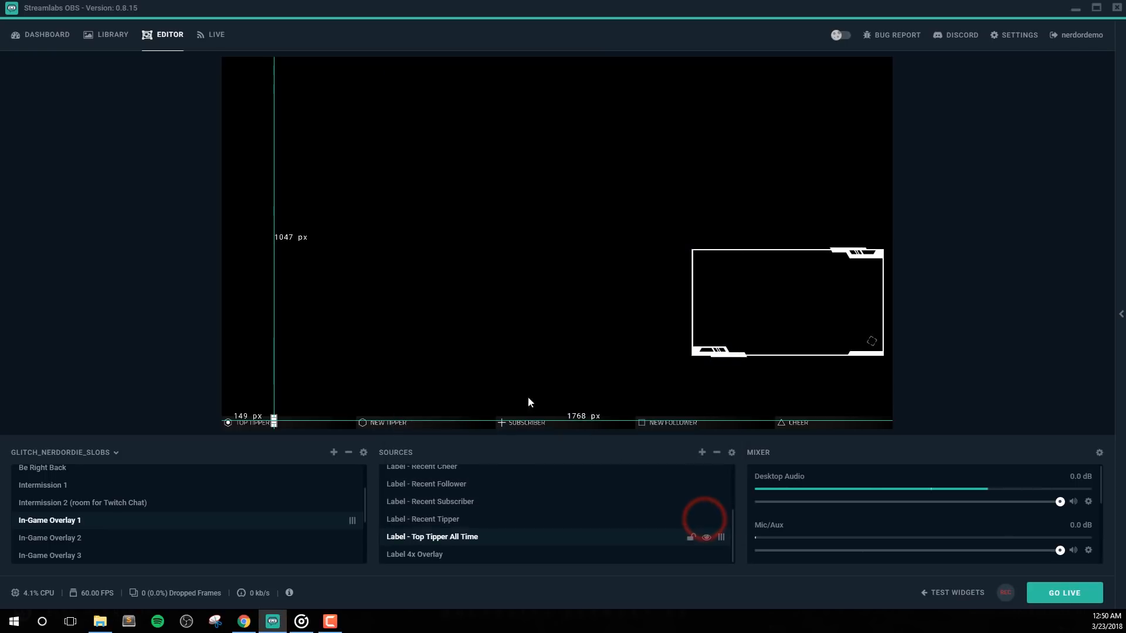
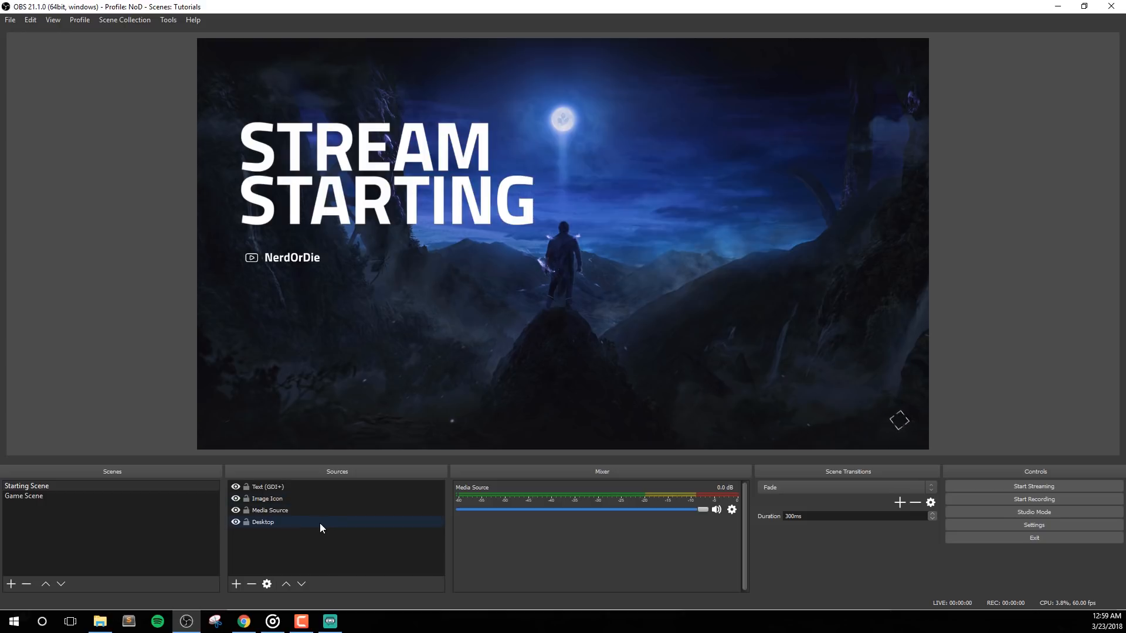
Examine the Text (GDI+) and Media Source items that make up the Starting Scene
{"action": "left_click", "coordinate": [96, 486]}
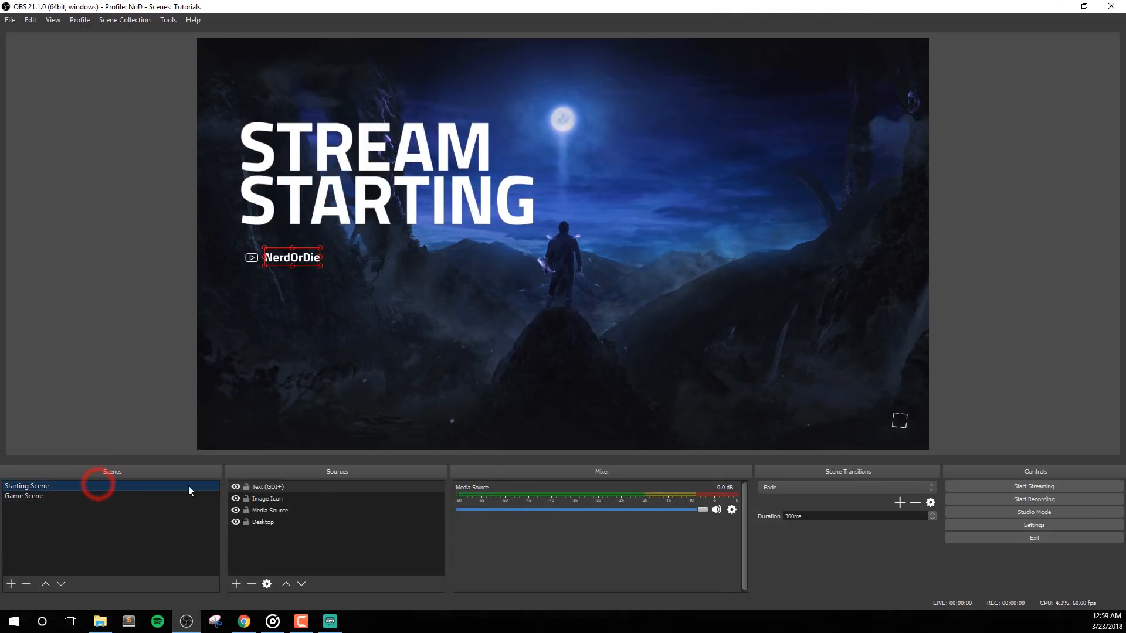
{"action": "left_click", "coordinate": [277, 500]}
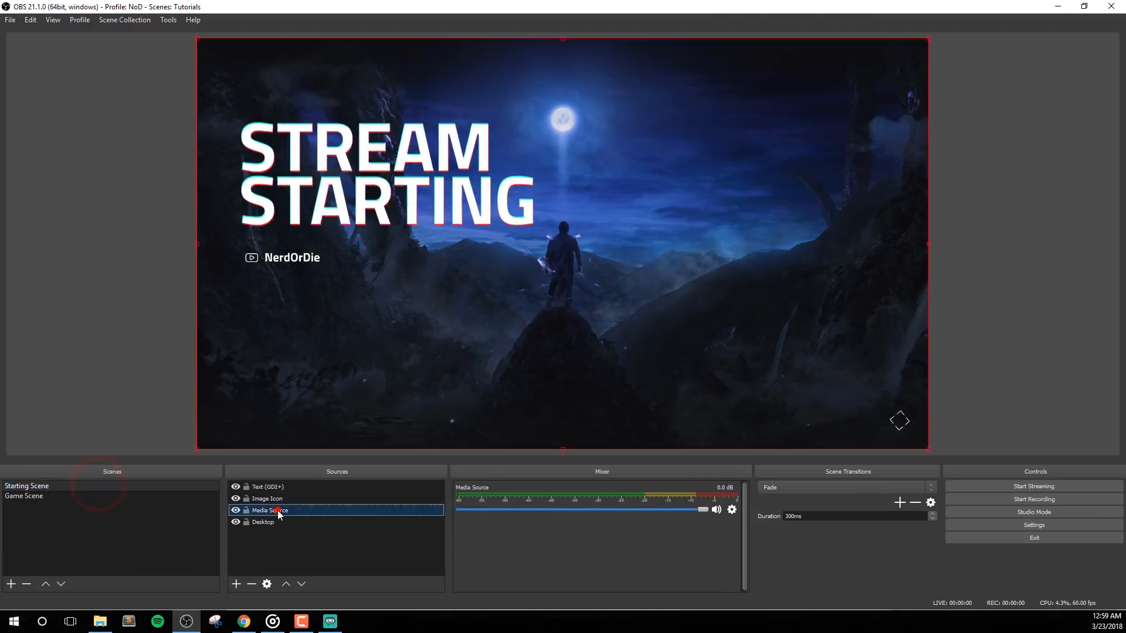
{"action": "left_click", "coordinate": [337, 485]}
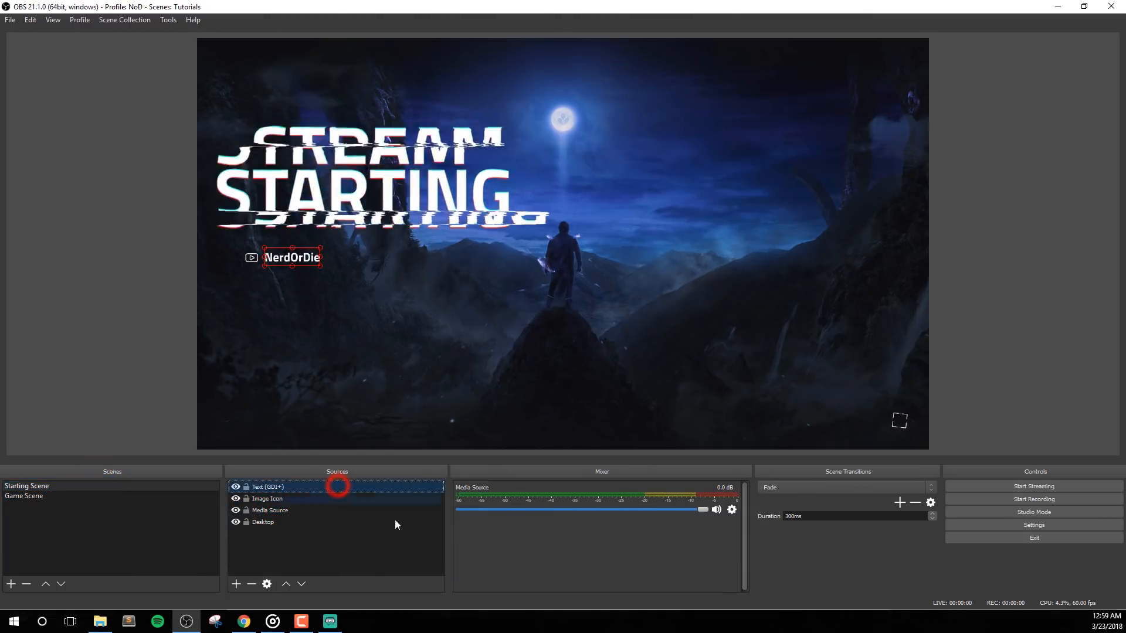
{"action": "left_click", "coordinate": [325, 511]}
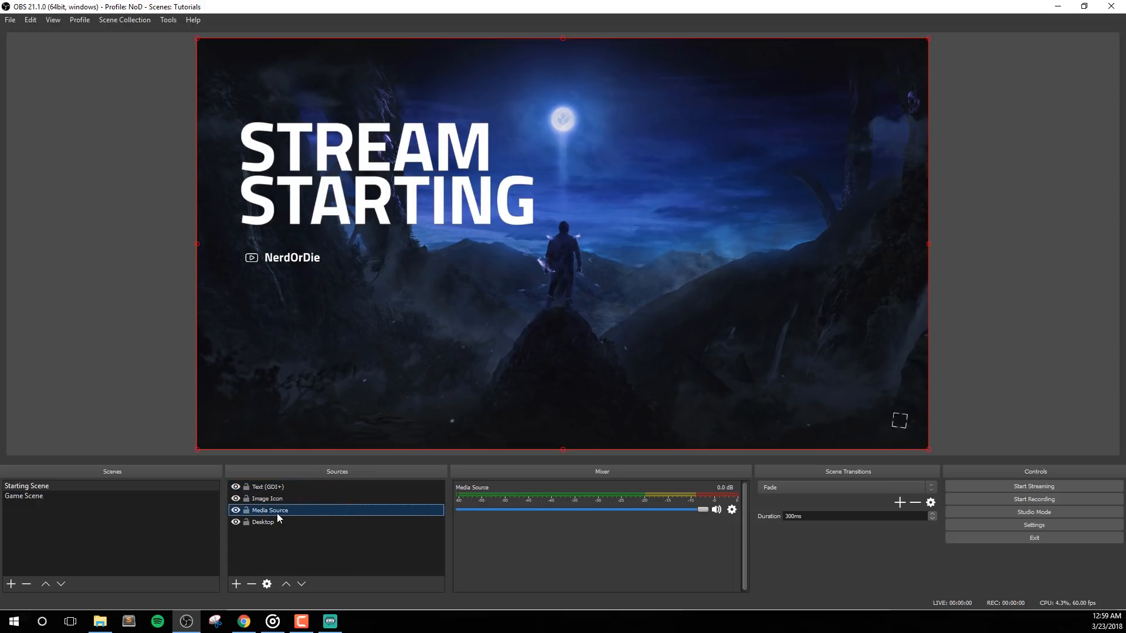
Configure the Media Source to use StreamStarting from the Screens folder, with looping and closing the file when inactive enabled
{"action": "double_click", "coordinate": [301, 509]}
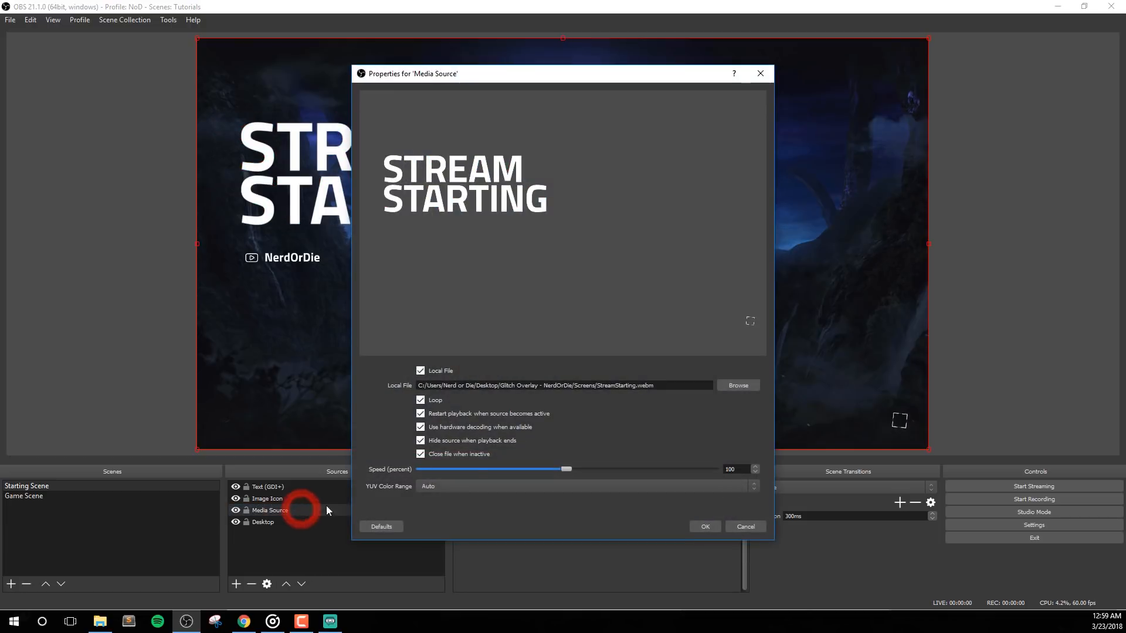
{"action": "left_click", "coordinate": [426, 401]}
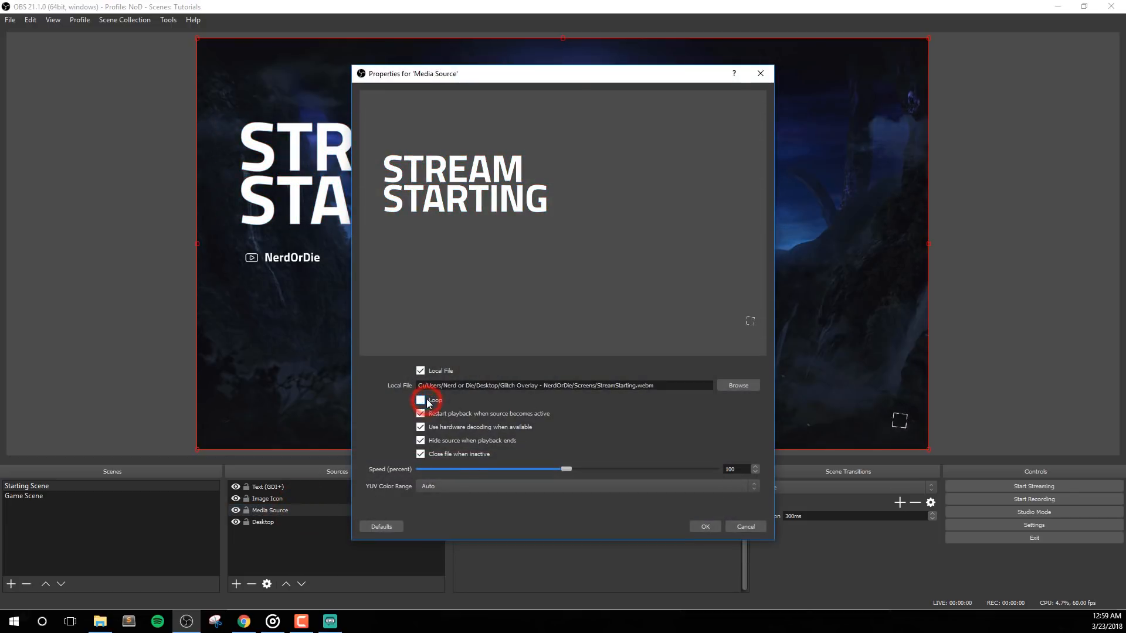
{"action": "left_click", "coordinate": [420, 455]}
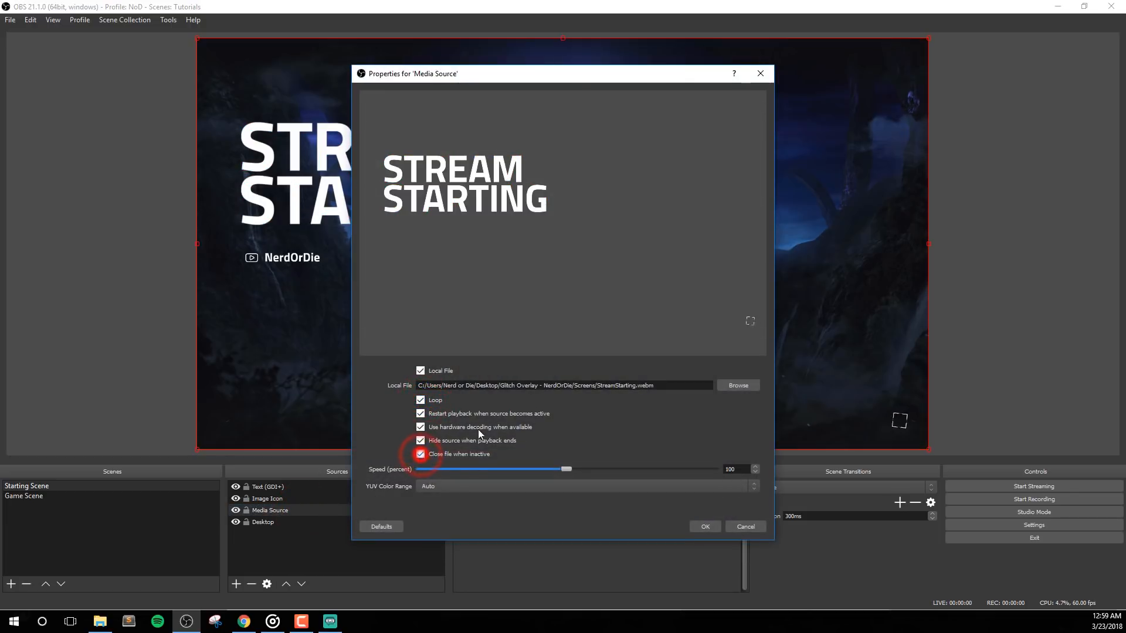
{"action": "left_click", "coordinate": [721, 386]}
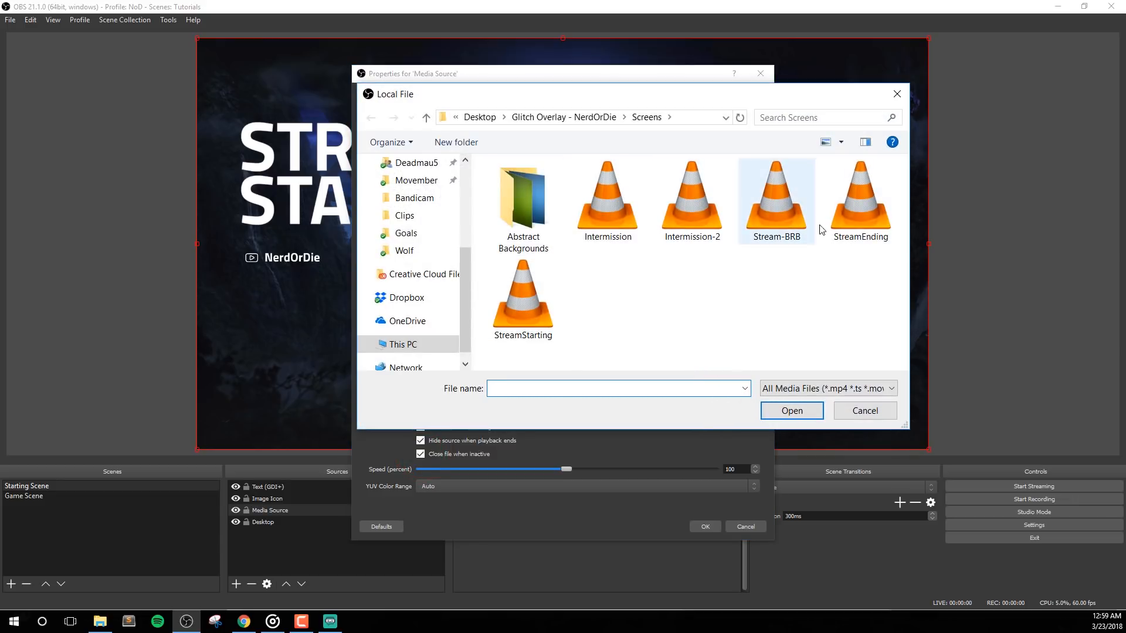
{"action": "left_click", "coordinate": [530, 306]}
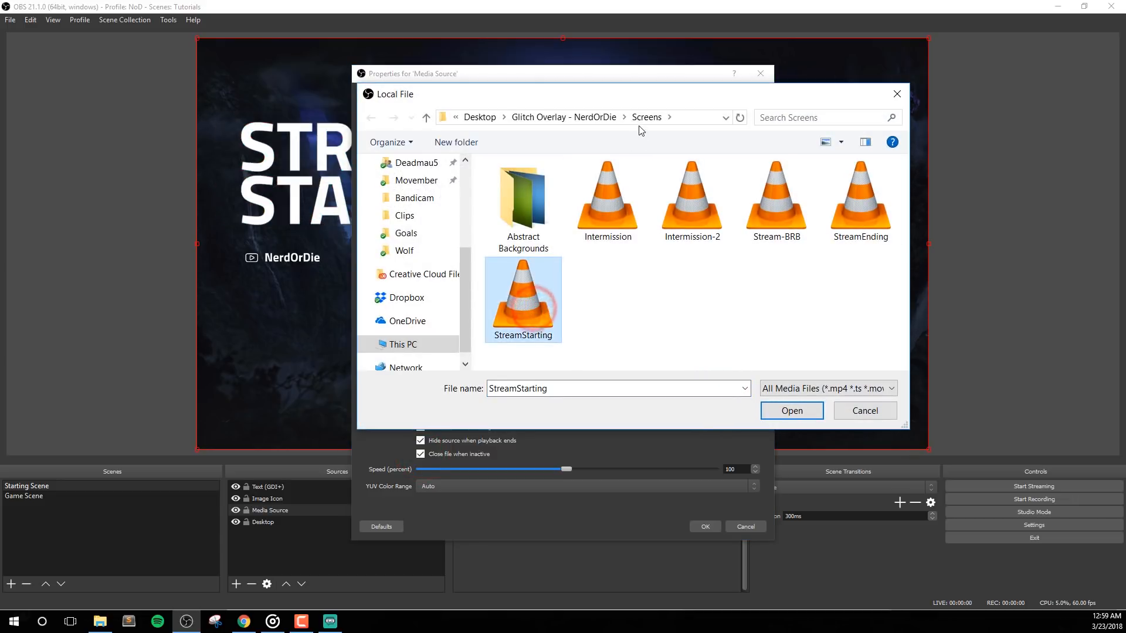
{"action": "double_click", "coordinate": [521, 308]}
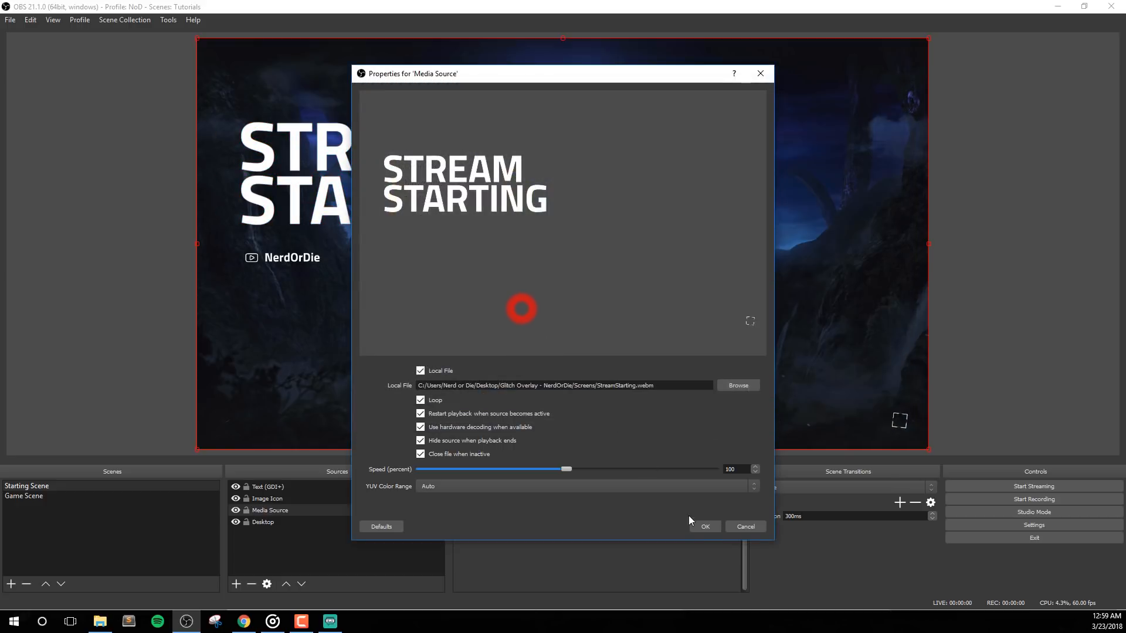
{"action": "left_click", "coordinate": [705, 526]}
Examine the Image Icon and the Text (GDI+) font settings, view the Titillium page on Font Squirrel in Chrome, and accept the Titillium Web Bold font
{"action": "left_click", "coordinate": [323, 499]}
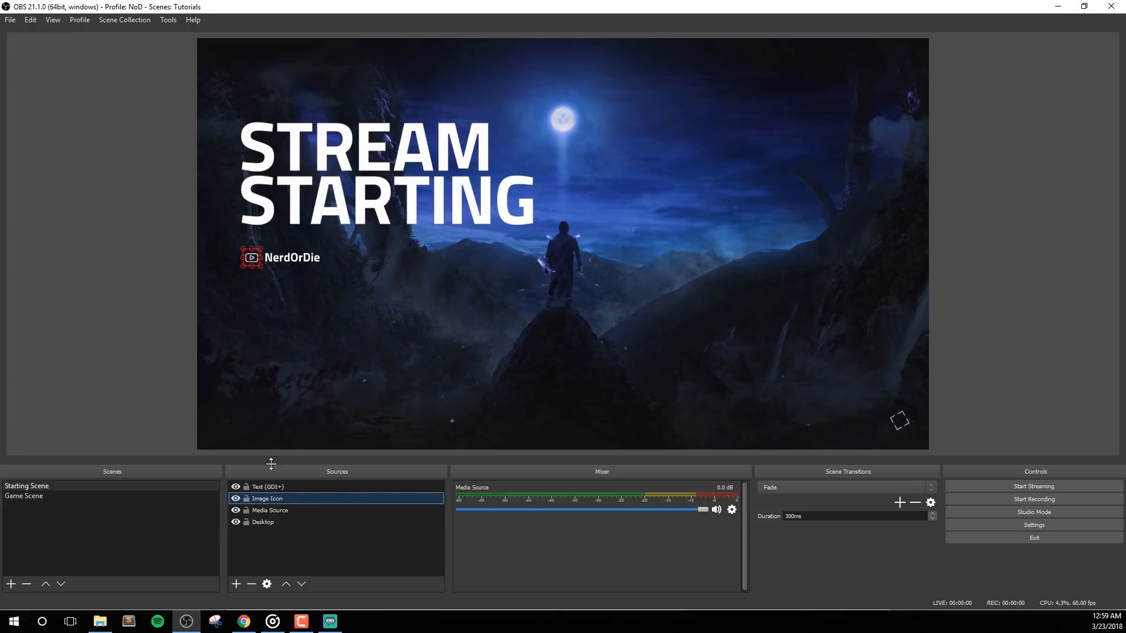
{"action": "left_click", "coordinate": [297, 486]}
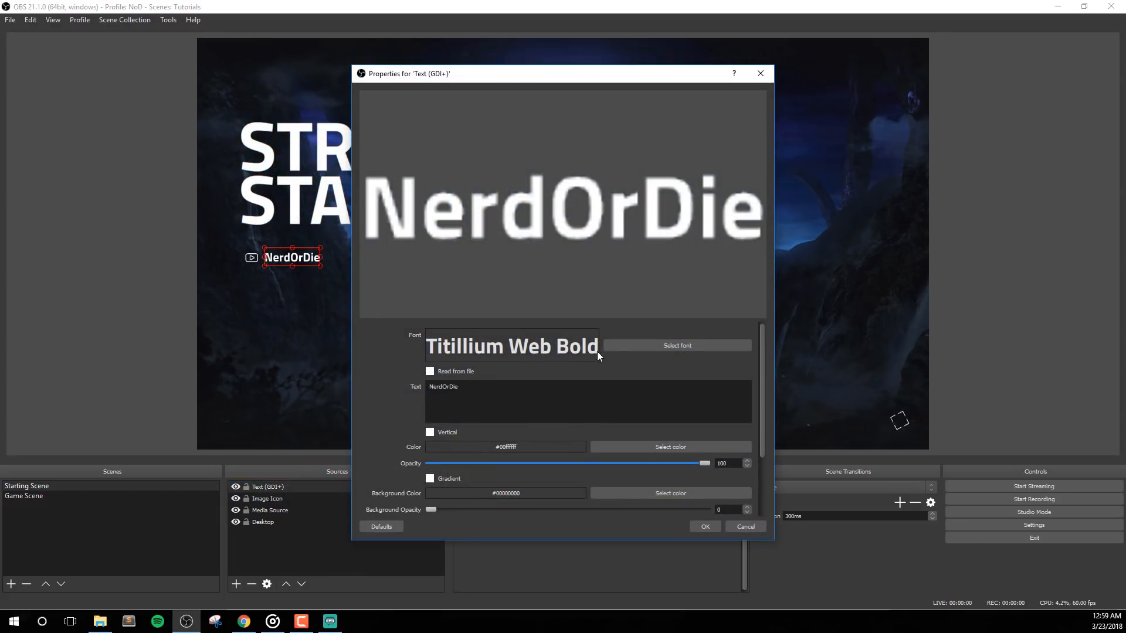
{"action": "left_click", "coordinate": [656, 343]}
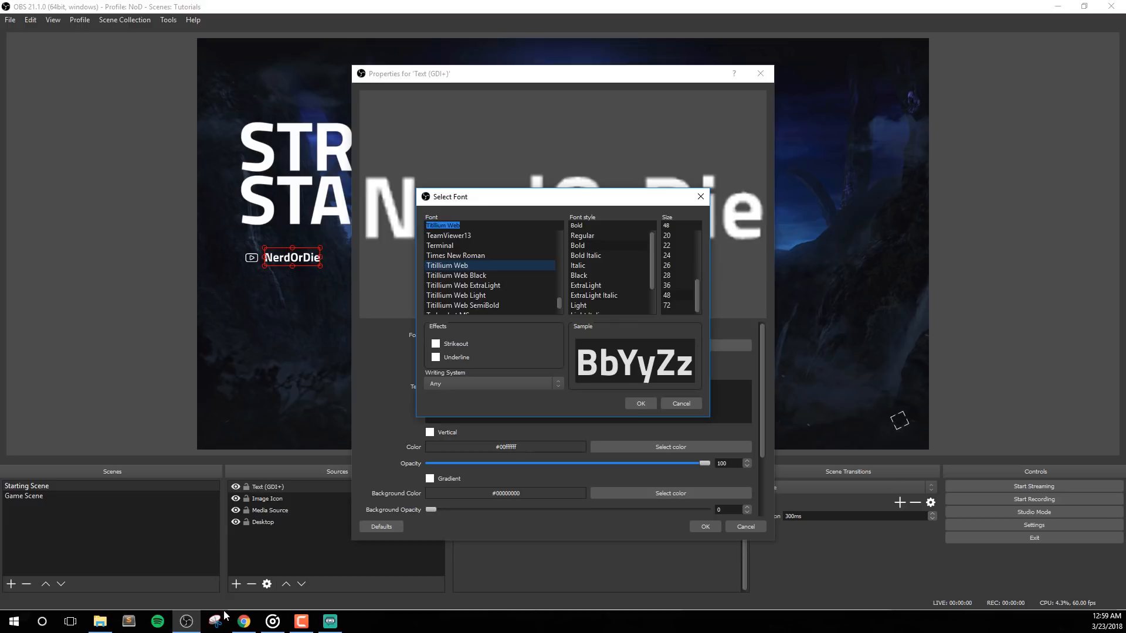
{"action": "left_click", "coordinate": [243, 621]}
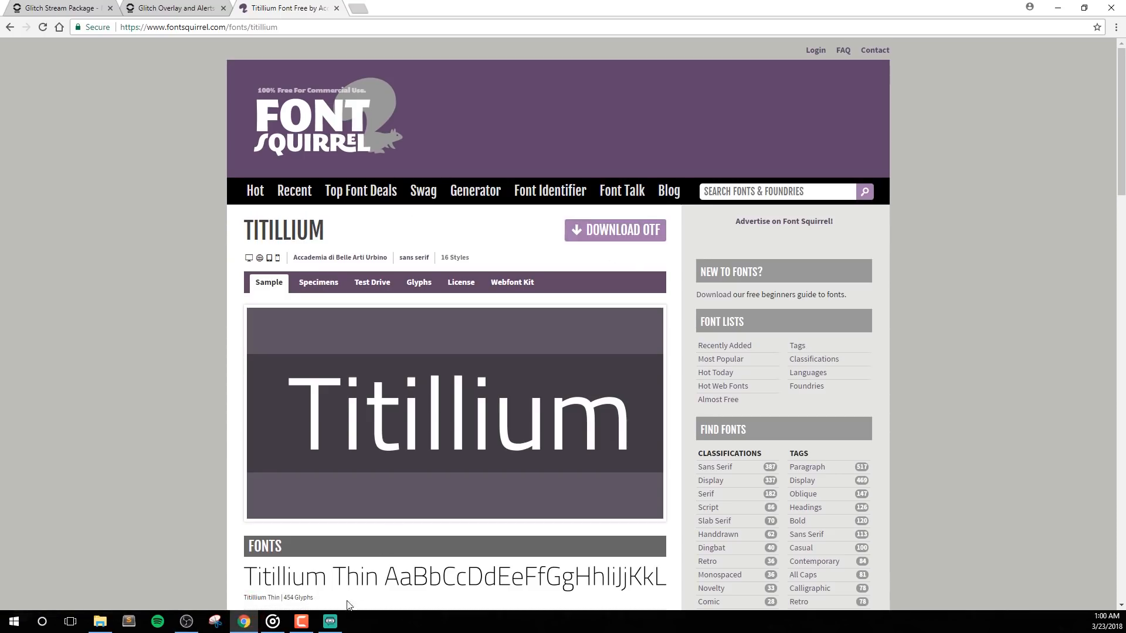
{"action": "left_click", "coordinate": [188, 622]}
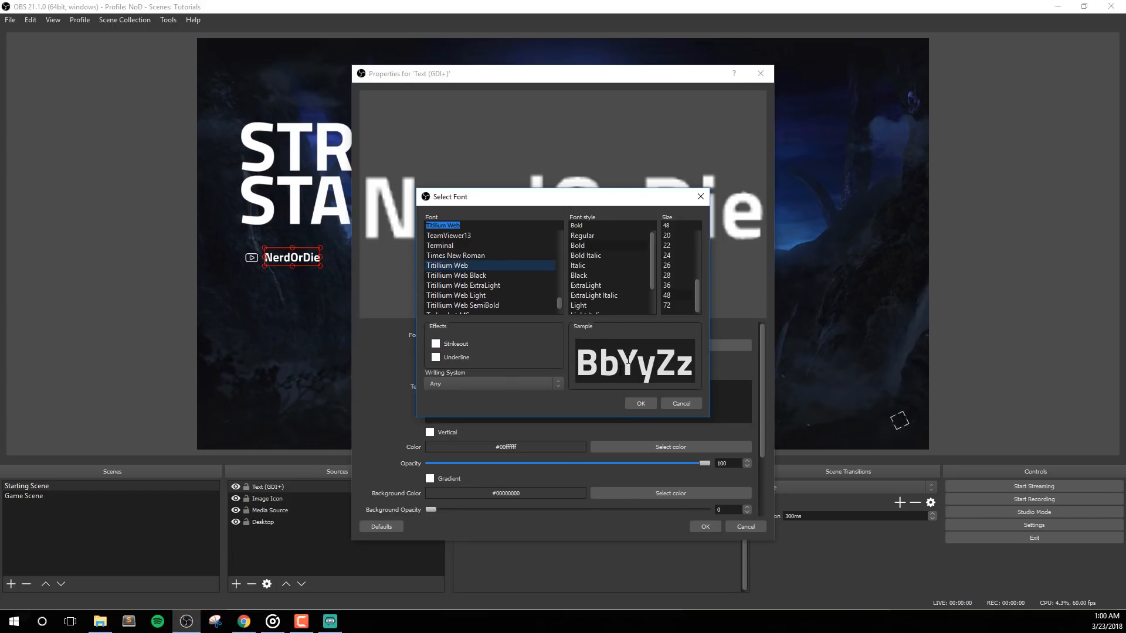
{"action": "left_click", "coordinate": [645, 404]}
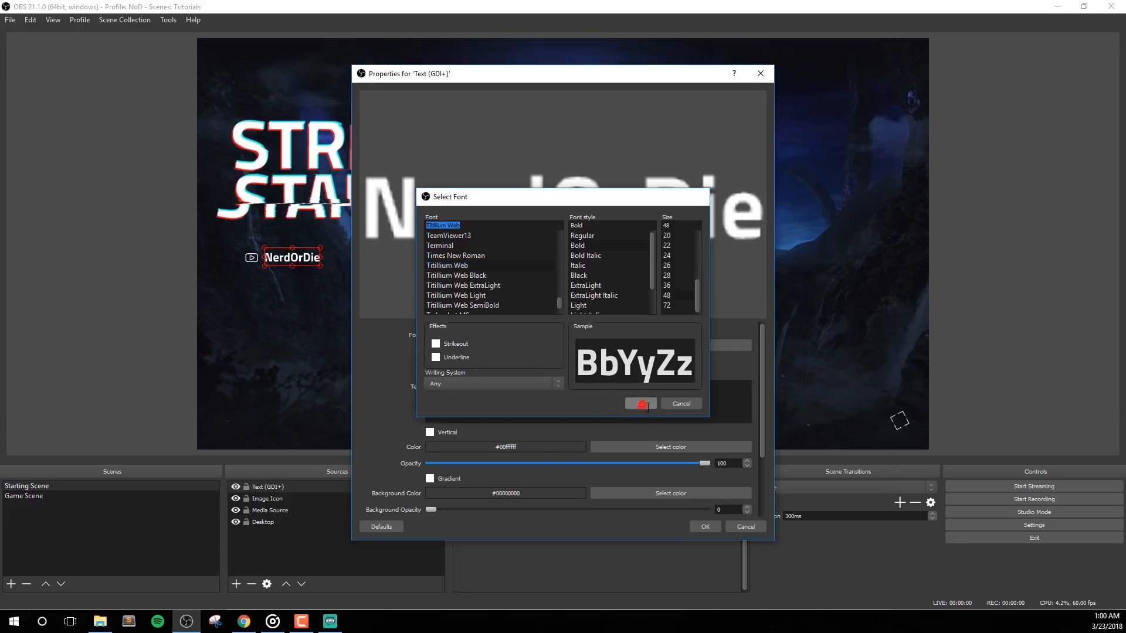
{"action": "left_click", "coordinate": [704, 526]}
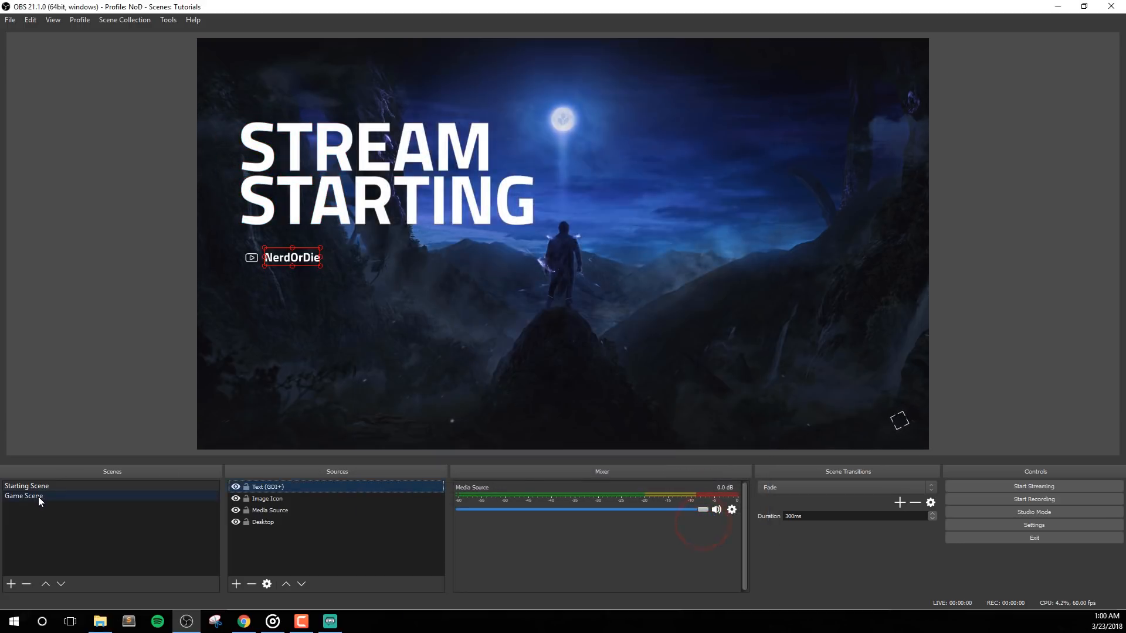
Show the Game Scene and examine the properties of its Media Source - Webcam Frame
{"action": "left_click", "coordinate": [39, 497]}
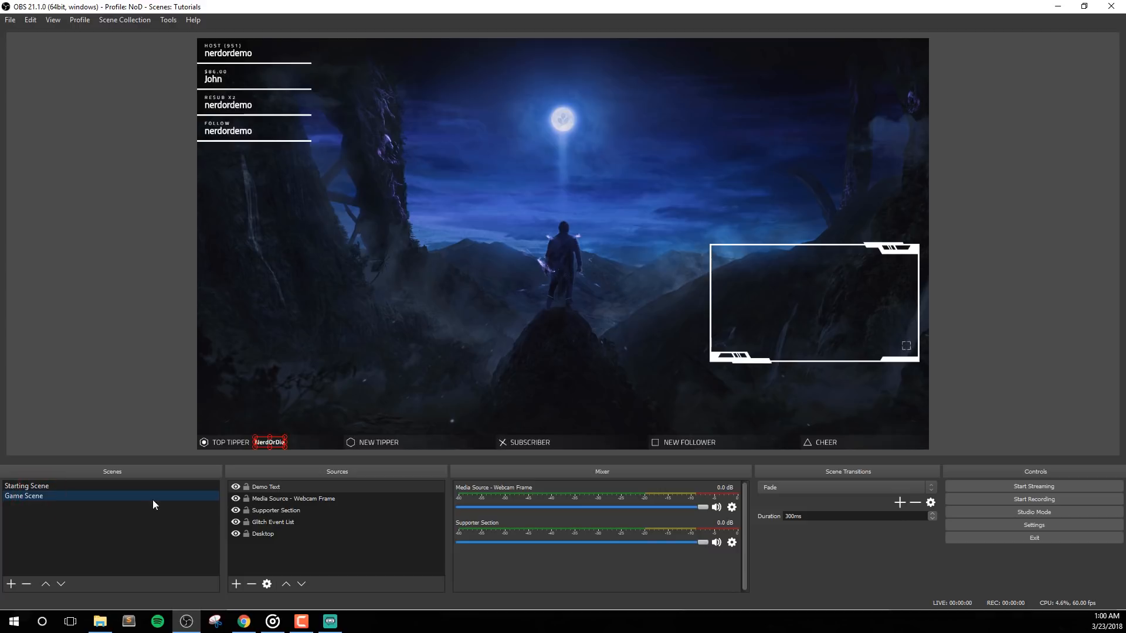
{"action": "left_click", "coordinate": [748, 355]}
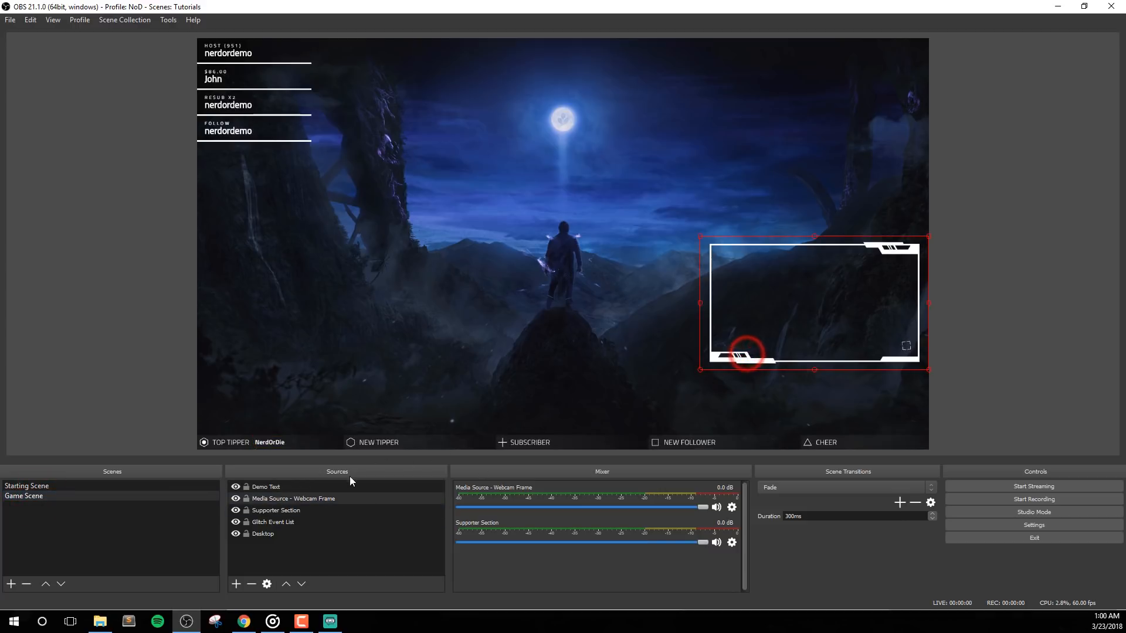
{"action": "double_click", "coordinate": [329, 497]}
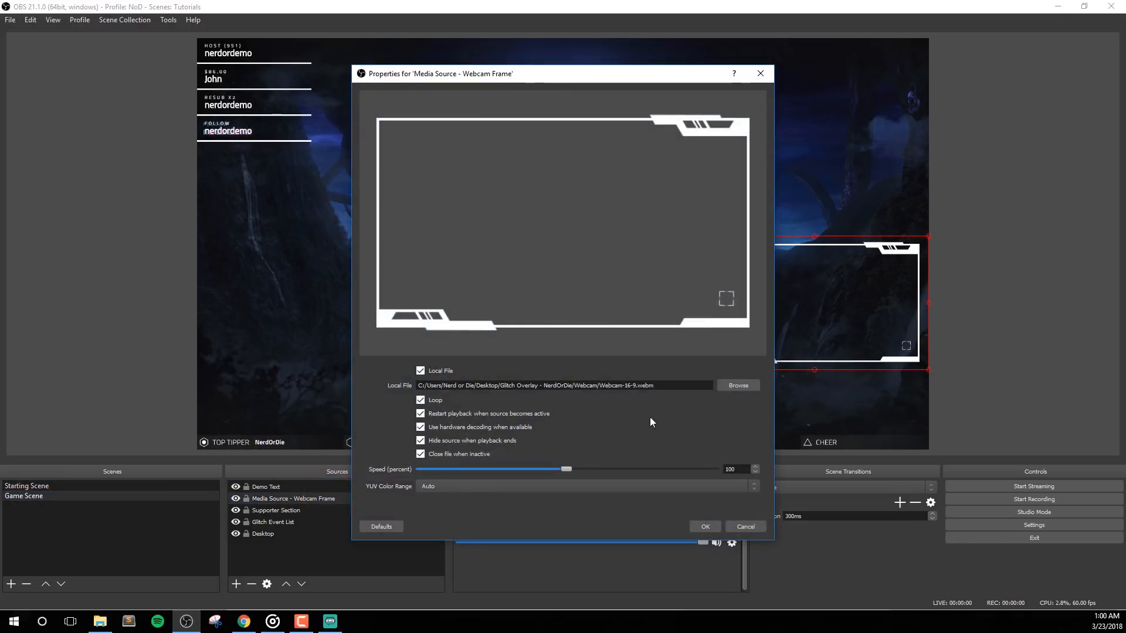
{"action": "left_click", "coordinate": [704, 526]}
Examine the Supporter Section overlay and its tipper, subscriber, follower and cheer labels on the canvas
{"action": "left_click", "coordinate": [277, 513]}
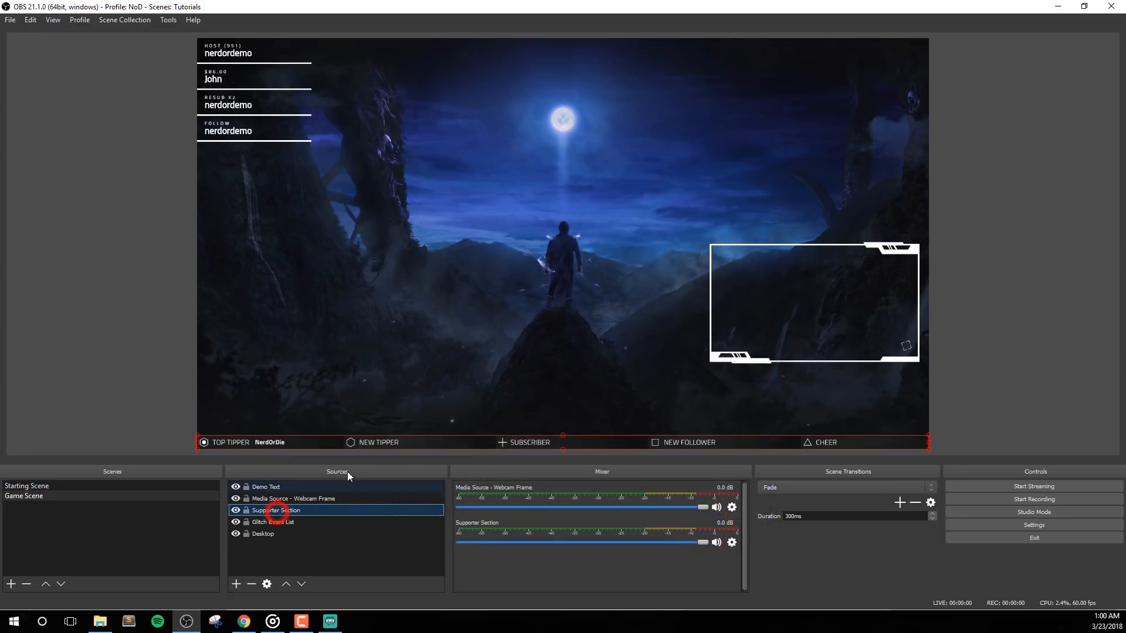
{"action": "left_click", "coordinate": [226, 442]}
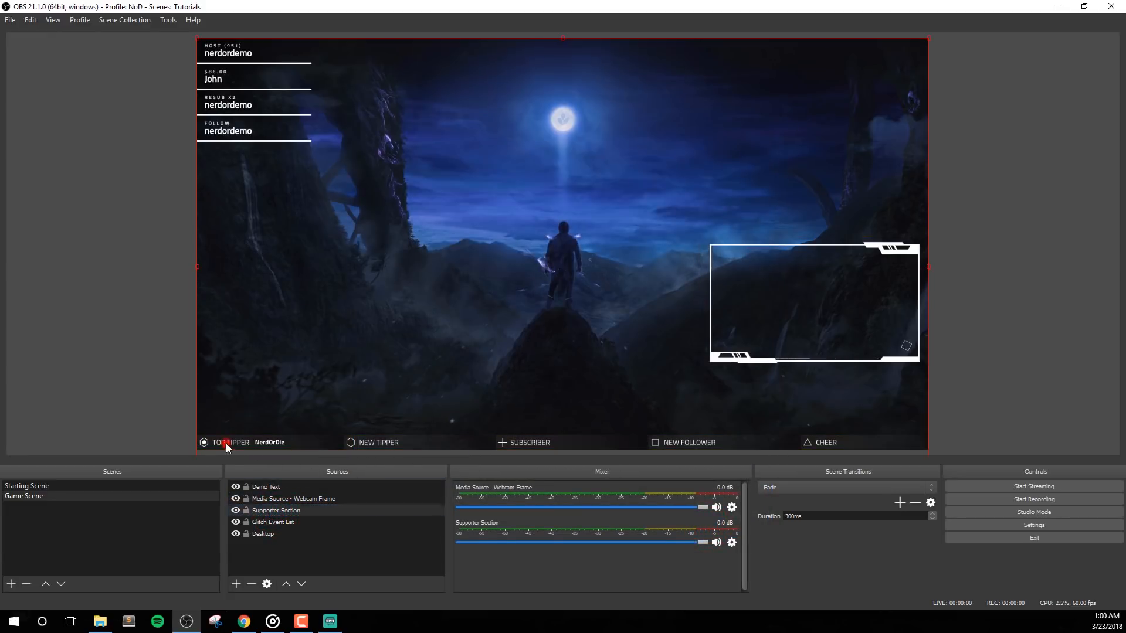
{"action": "left_click", "coordinate": [387, 441]}
{"action": "left_click", "coordinate": [540, 442]}
{"action": "left_click", "coordinate": [675, 440]}
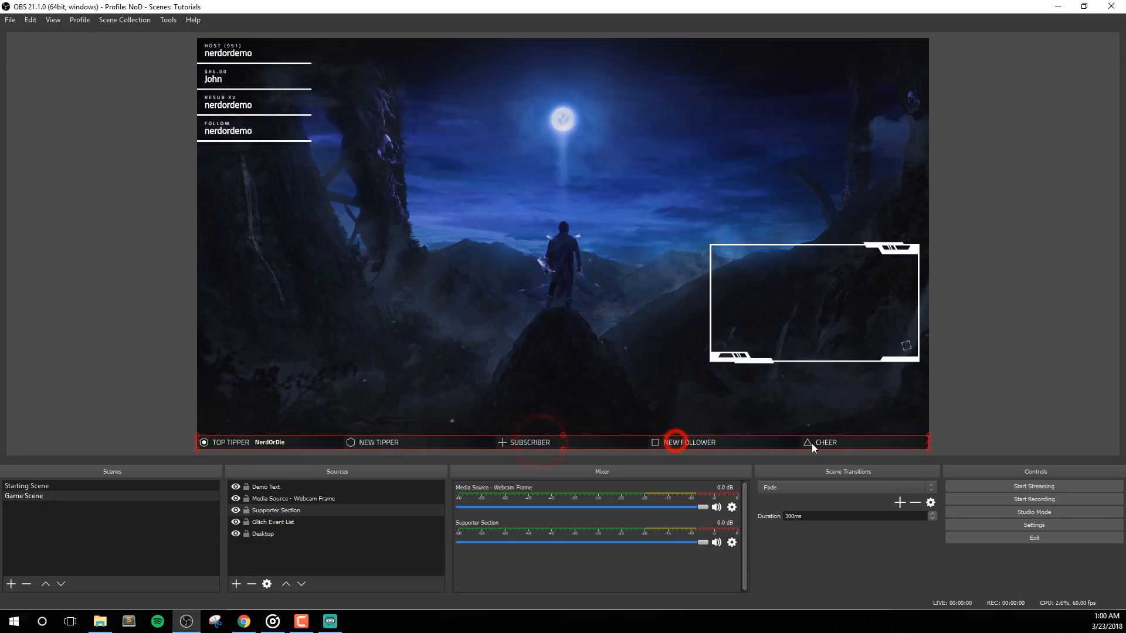
{"action": "left_click", "coordinate": [811, 443]}
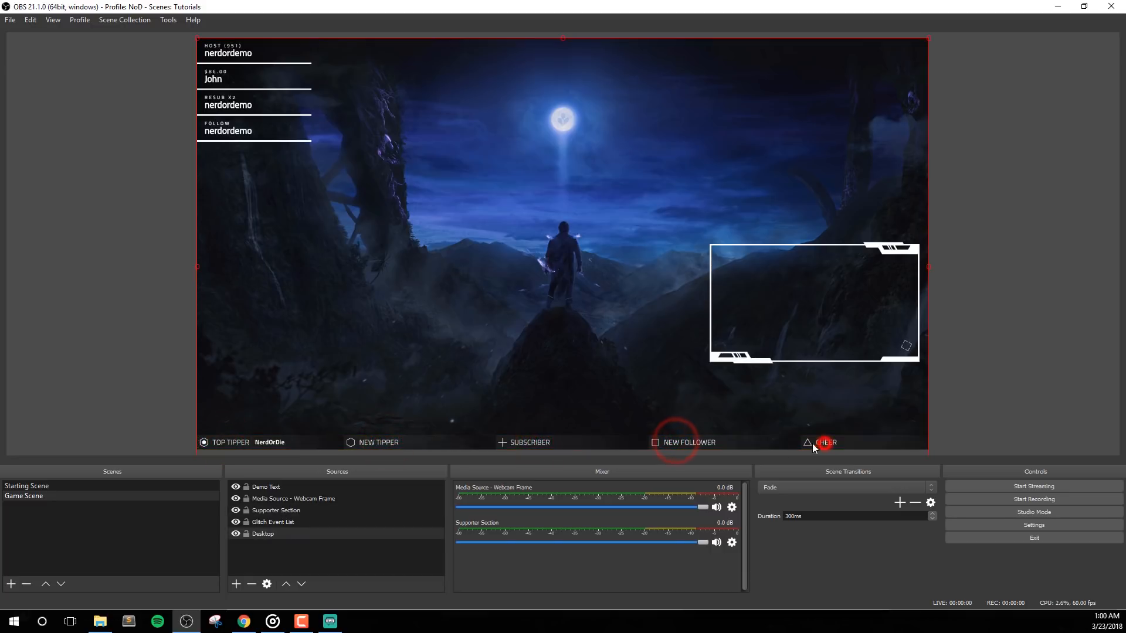
Change the text of the Demo Text source to "NerdOrDie Demo Text"
{"action": "left_click", "coordinate": [266, 444]}
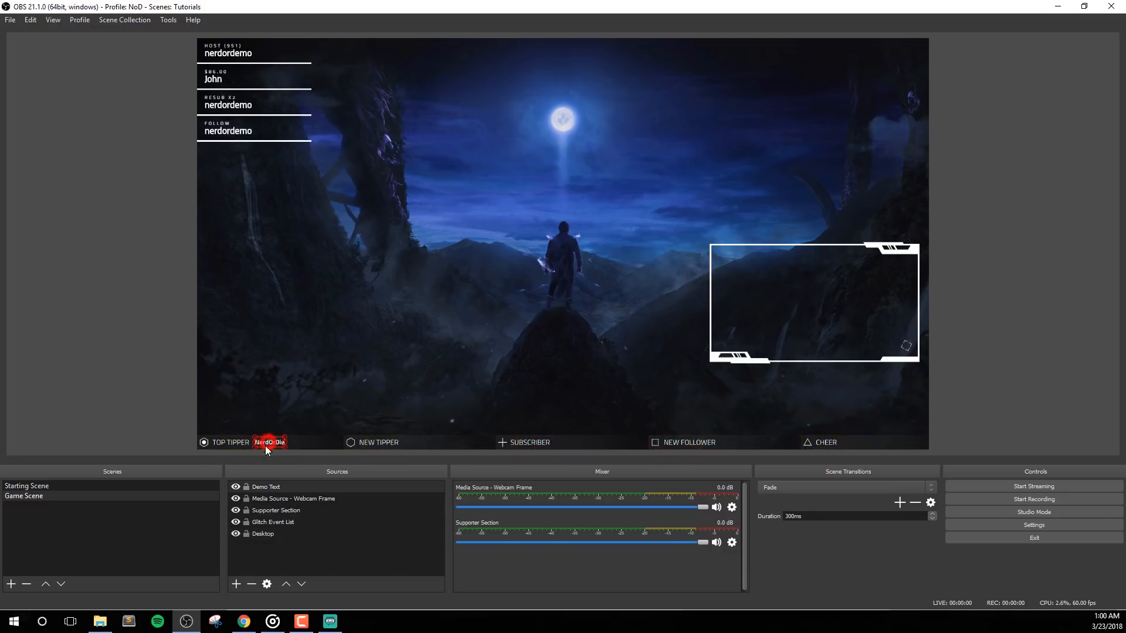
{"action": "double_click", "coordinate": [305, 485]}
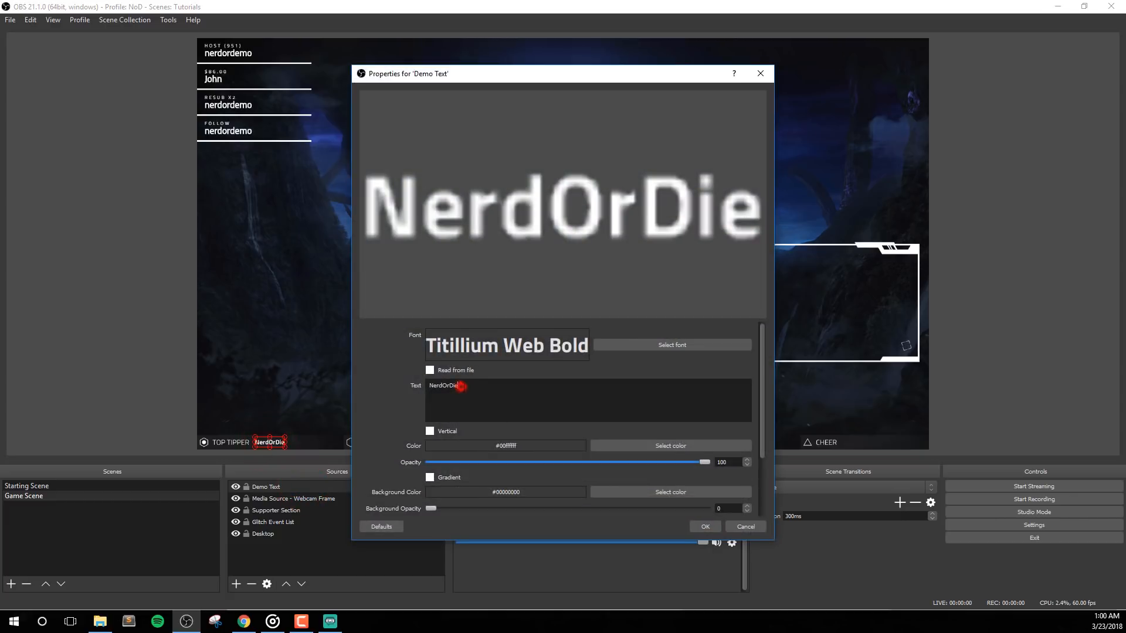
{"action": "type", "text": "Demo"}
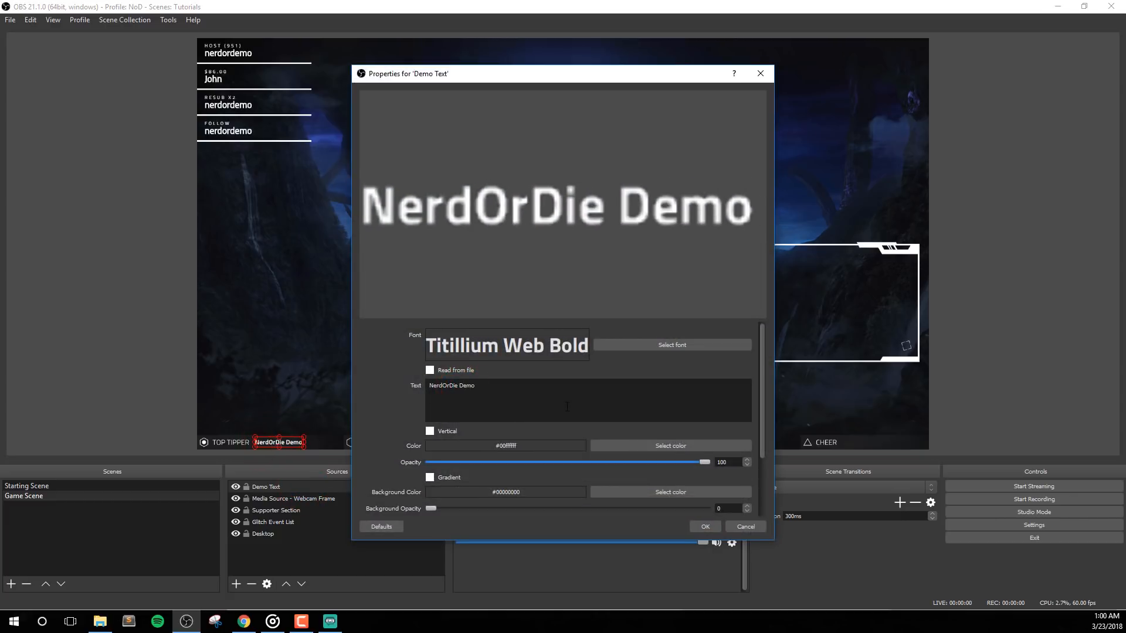
{"action": "type", "text": " Text"}
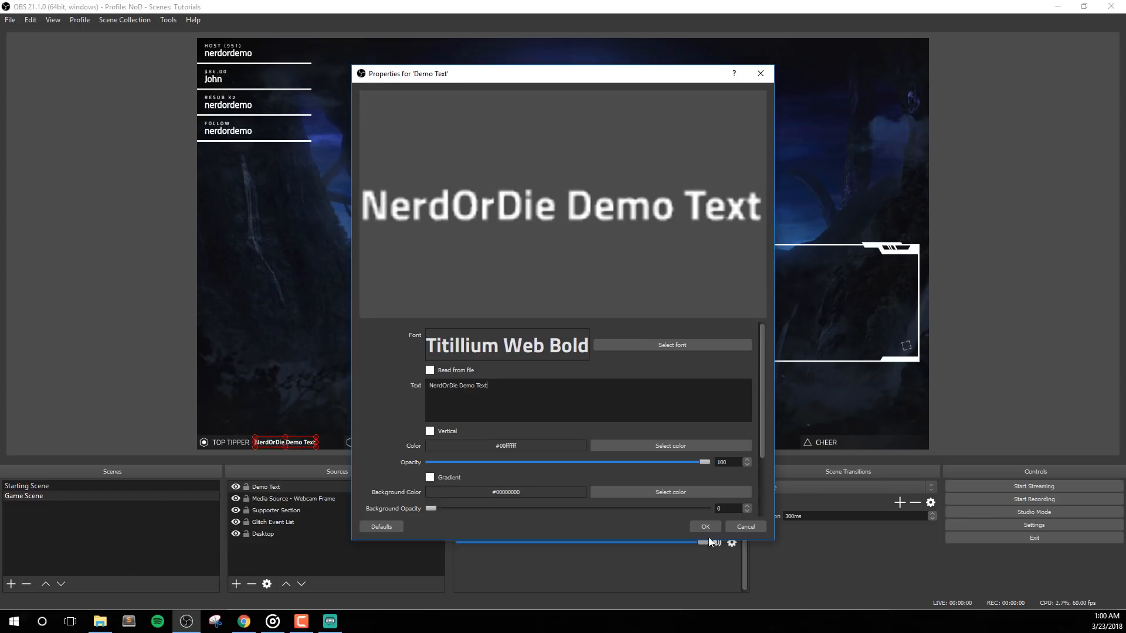
{"action": "left_click", "coordinate": [705, 526]}
{"action": "left_click", "coordinate": [162, 421]}
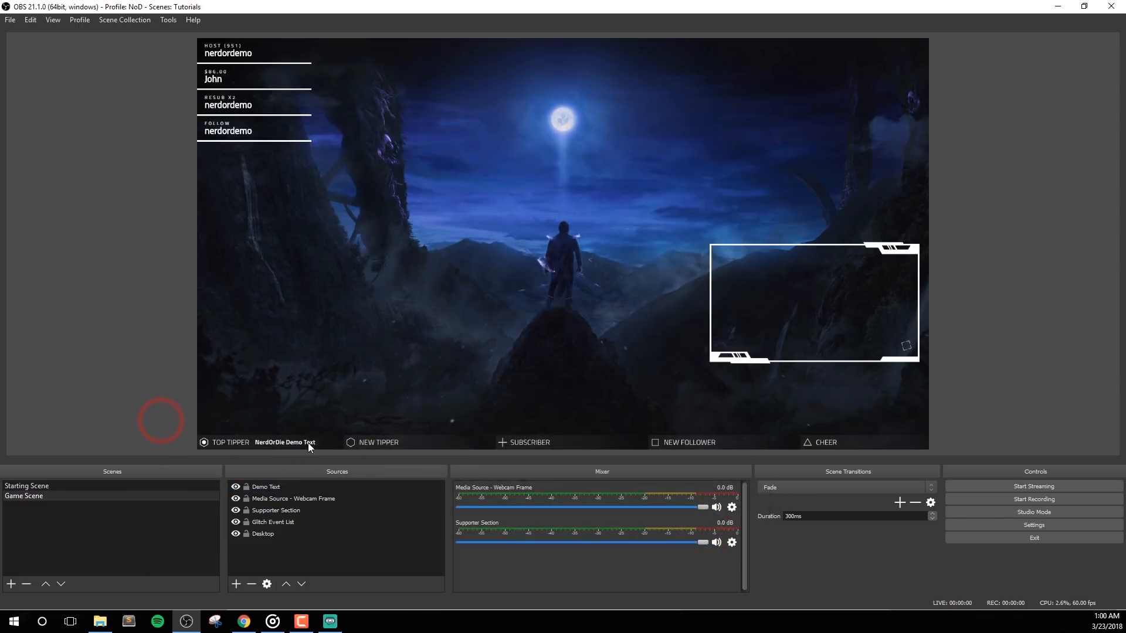
Nudge the Demo Text source in small increments to adjust its position beside the TOP TIPPER label
{"action": "left_click", "coordinate": [295, 440]}
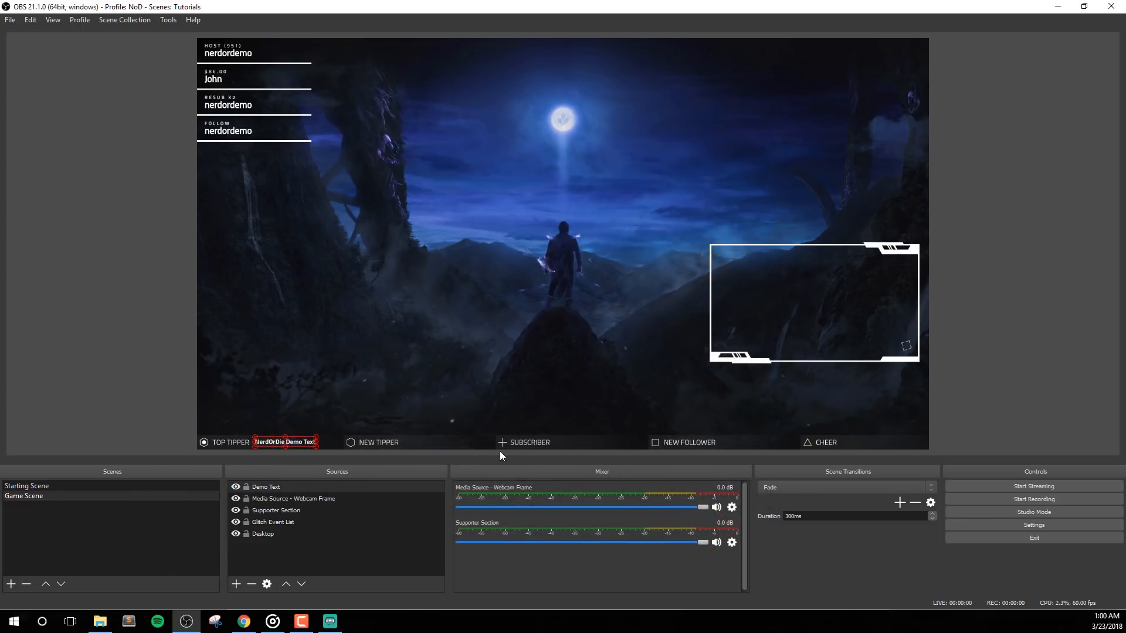
{"action": "key", "text": "Up"}
{"action": "key", "text": "Up"}
{"action": "key", "text": "Down"}
{"action": "key", "text": "Down"}
{"action": "key", "text": "Down"}
{"action": "key", "text": "Left"}
{"action": "key", "text": "Left"}
{"action": "key", "text": "Left"}
Review the font and size options of the Demo Text source and accept the Titillium Web Bold font
{"action": "double_click", "coordinate": [301, 490]}
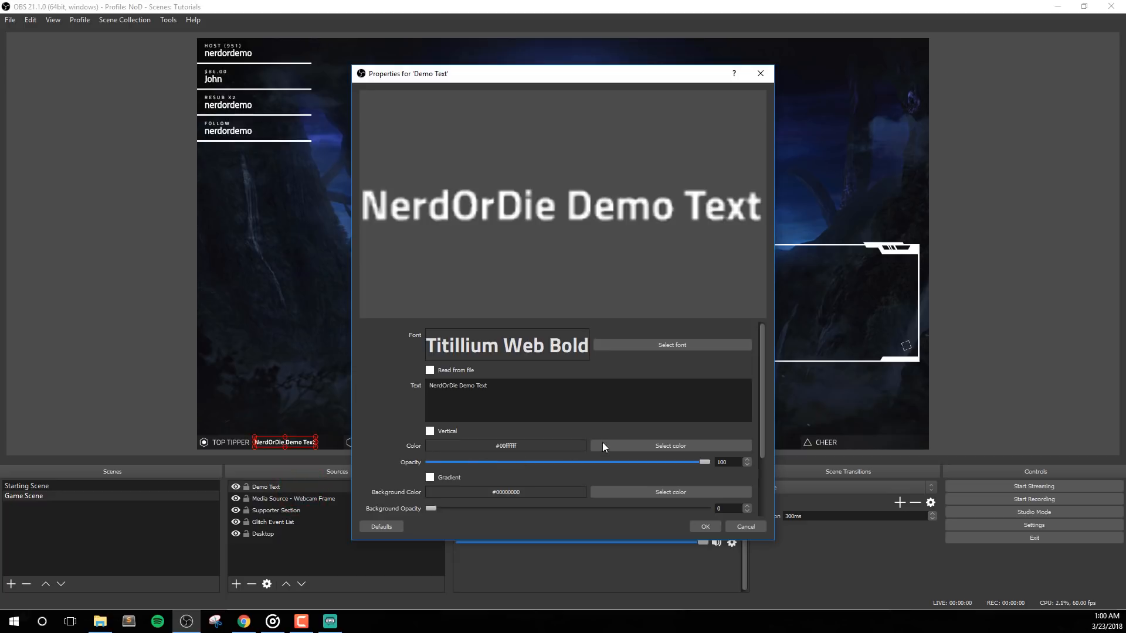
{"action": "left_click", "coordinate": [665, 348]}
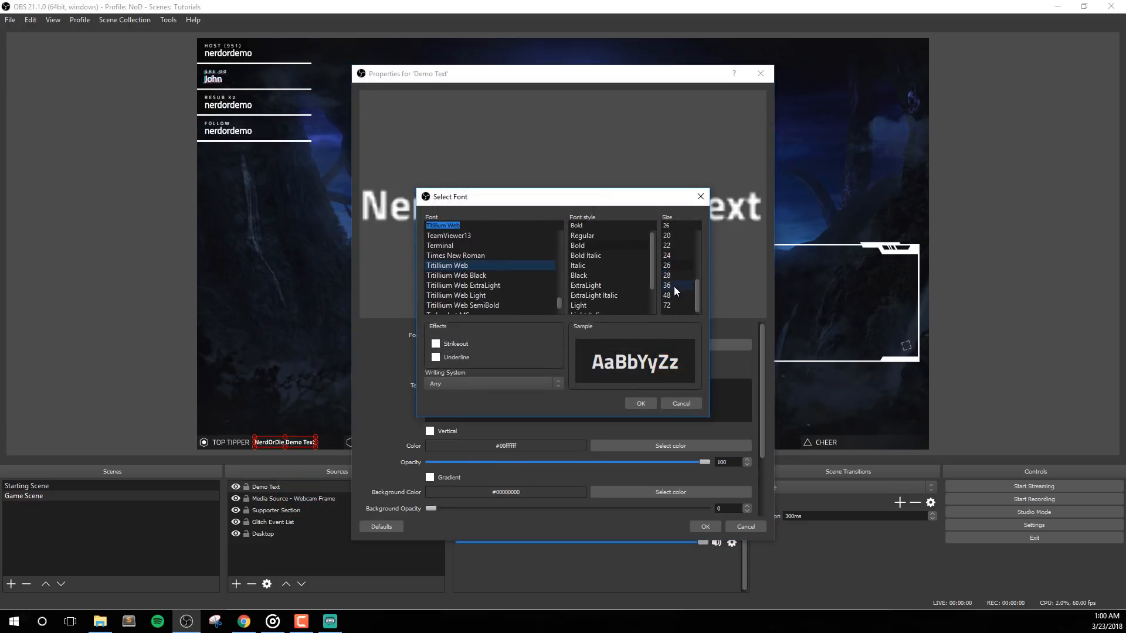
{"action": "left_click", "coordinate": [638, 404]}
{"action": "left_click", "coordinate": [704, 527]}
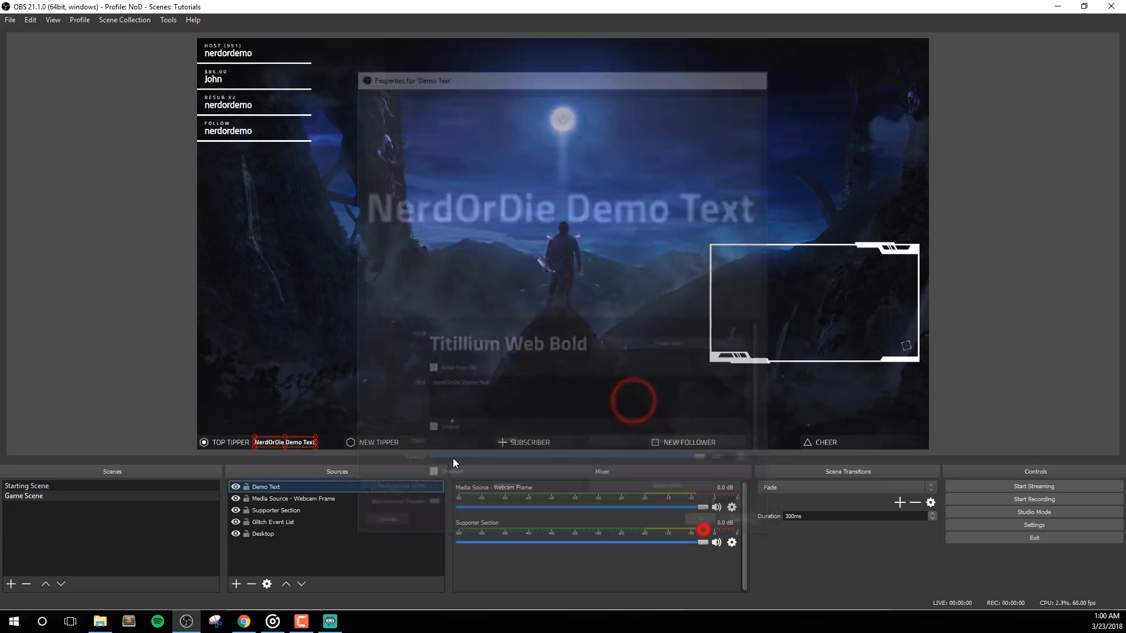
Try enlarging the Demo Text source, then reset its transform and reposition it beside the TOP TIPPER label
{"action": "left_click_drag", "start_coordinate": [316, 436], "coordinate": [522, 282]}
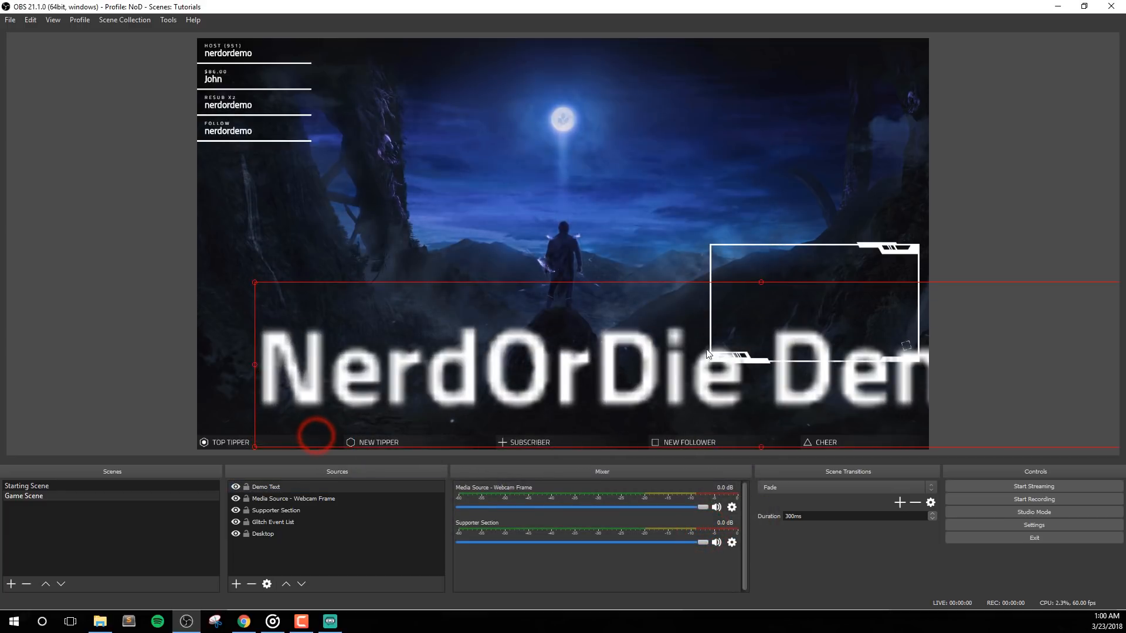
{"action": "key", "text": "ctrl+r"}
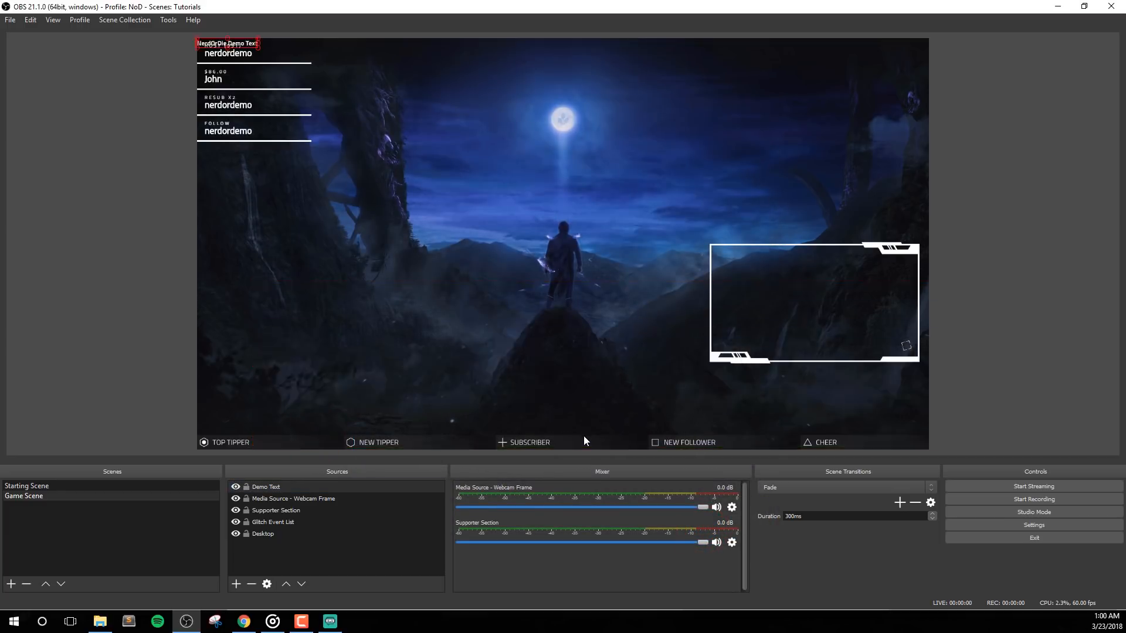
{"action": "left_click_drag", "start_coordinate": [247, 43], "coordinate": [303, 438]}
{"action": "key", "text": "Down"}
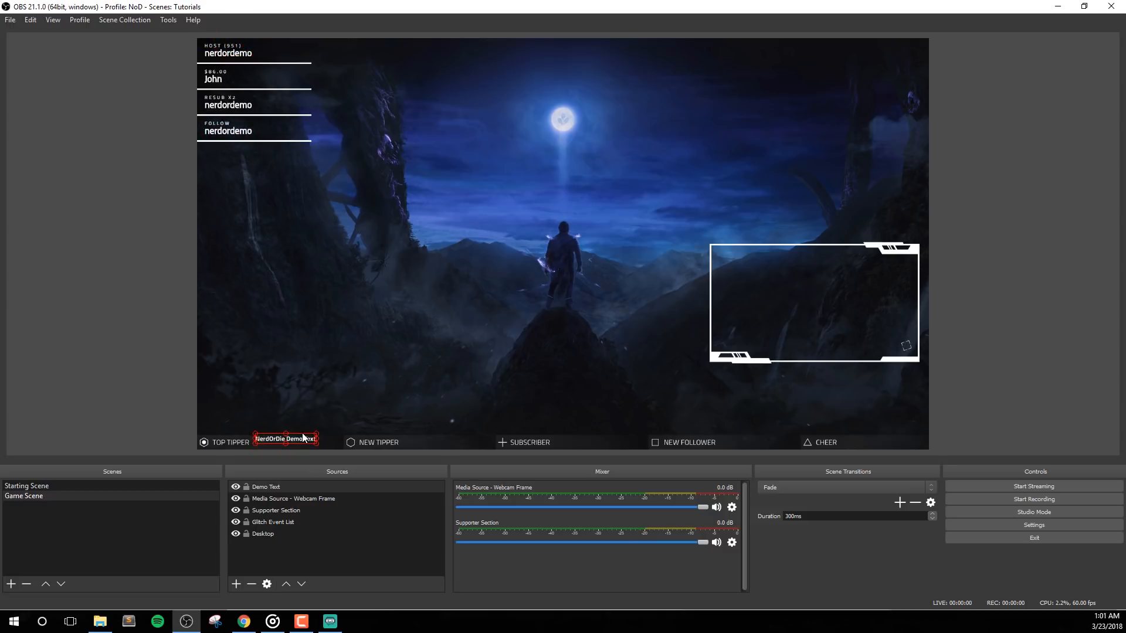
{"action": "key", "text": "Down"}
{"action": "key", "text": "Down"}
{"action": "key", "text": "Down"}
{"action": "key", "text": "Down"}
{"action": "key", "text": "Down"}
{"action": "key", "text": "Left"}
{"action": "key", "text": "Left"}
{"action": "left_click", "coordinate": [135, 405]}
Make the Demo Text source read from the all_time_top_donator text file in the Stream Labels folder under Documents
{"action": "double_click", "coordinate": [289, 488]}
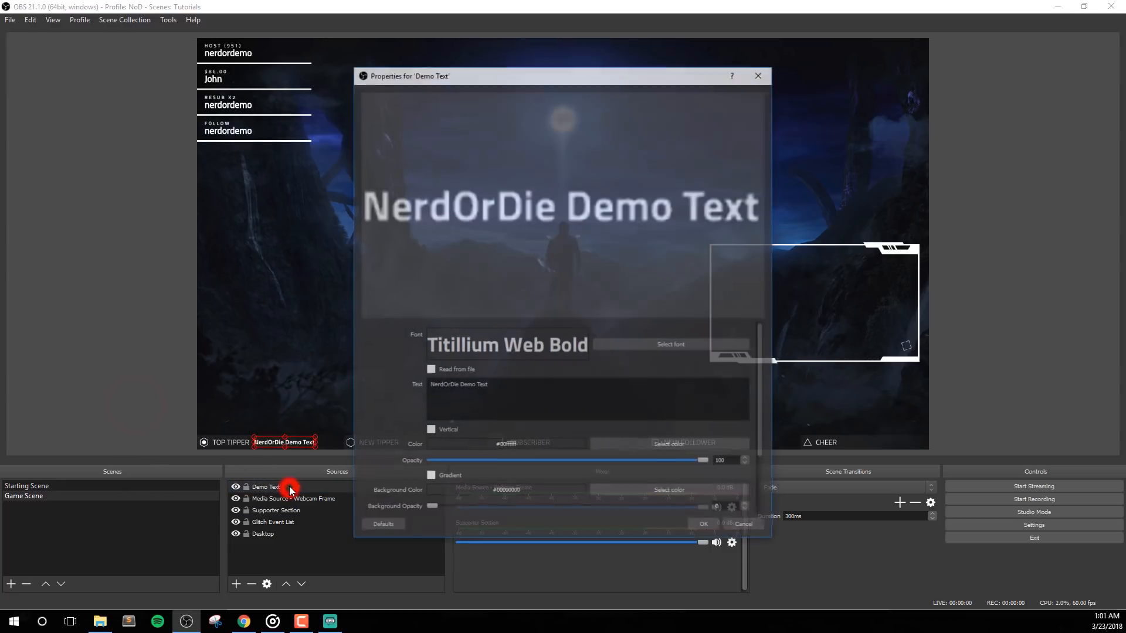
{"action": "left_click", "coordinate": [456, 371]}
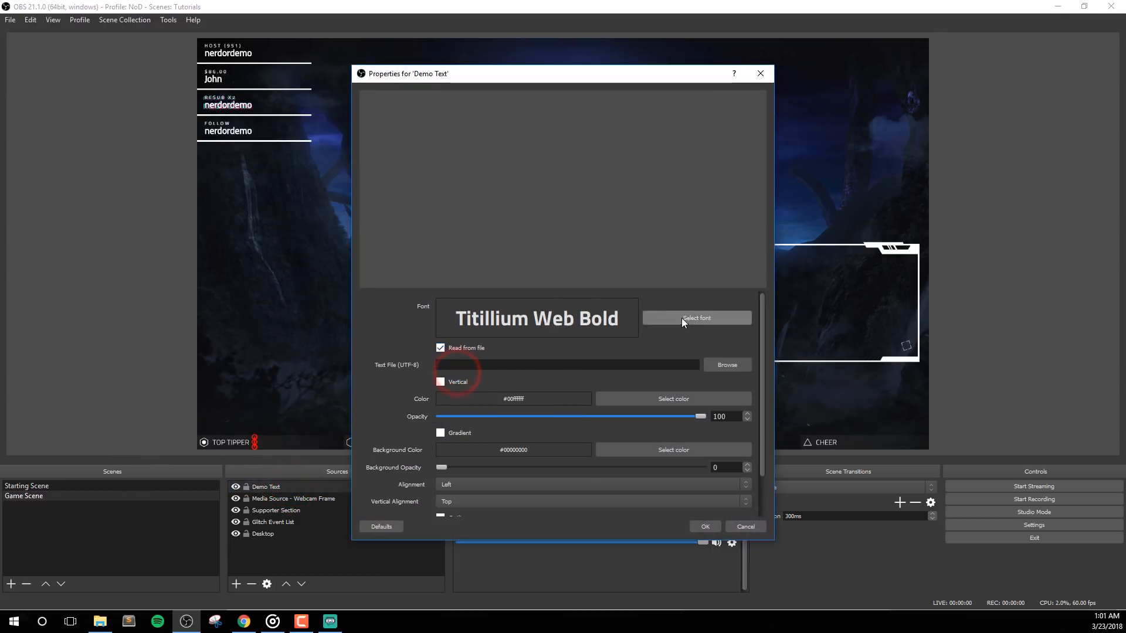
{"action": "left_click", "coordinate": [726, 365]}
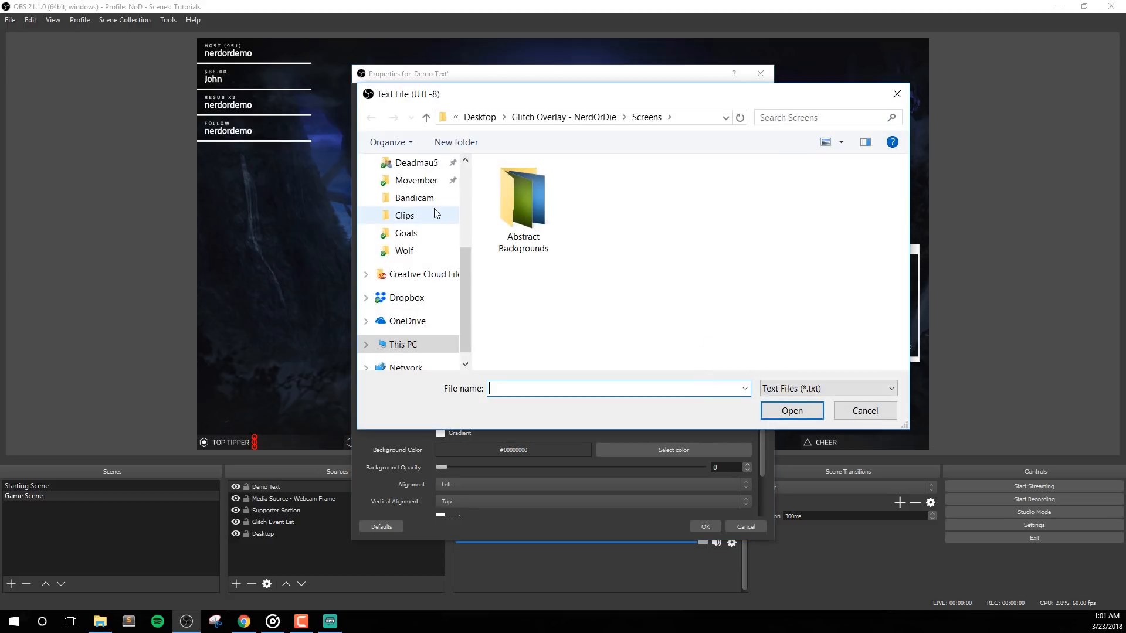
{"action": "scroll", "coordinate": [434, 217], "scroll_direction": "up", "scroll_amount": 3}
{"action": "scroll", "coordinate": [422, 252], "scroll_direction": "up", "scroll_amount": 1}
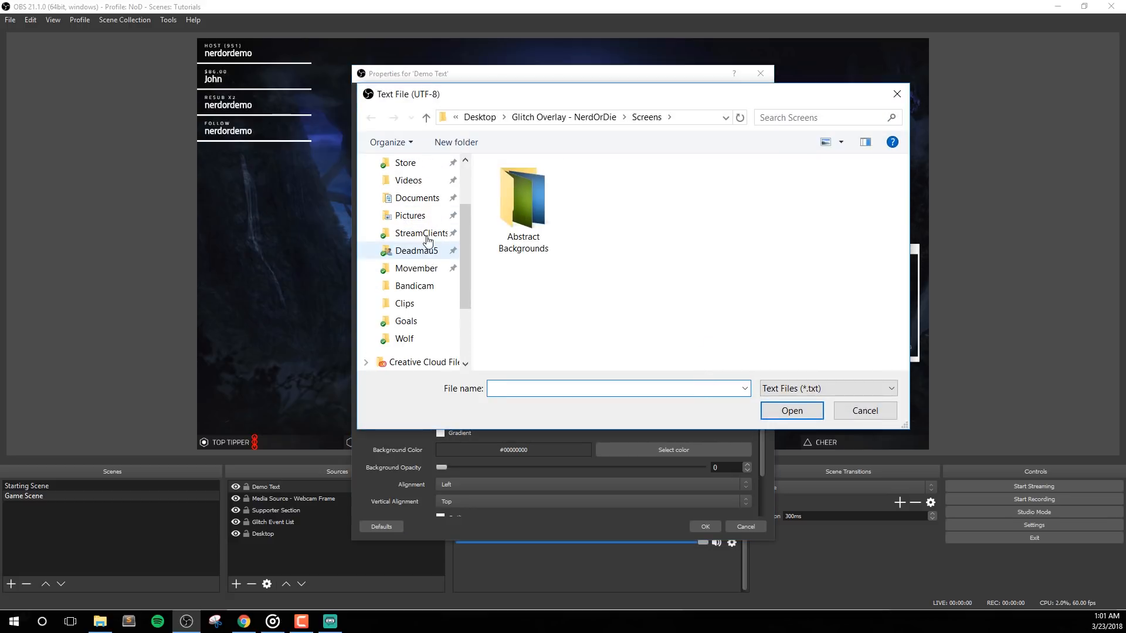
{"action": "left_click", "coordinate": [433, 197]}
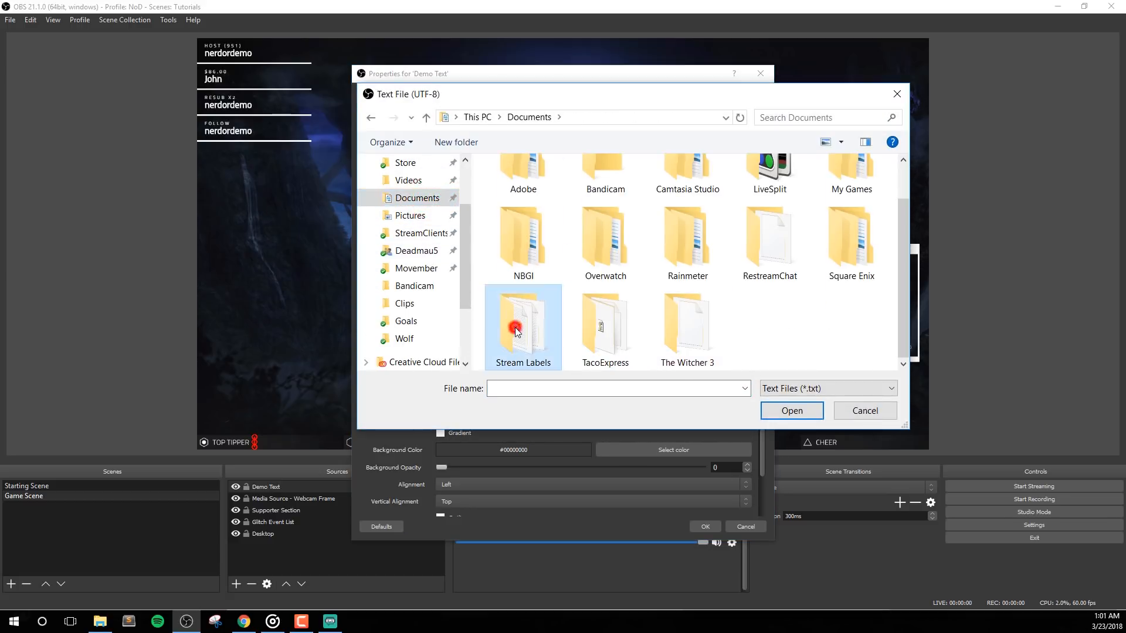
{"action": "double_click", "coordinate": [517, 319]}
{"action": "scroll", "coordinate": [551, 263], "scroll_direction": "down", "scroll_amount": 3}
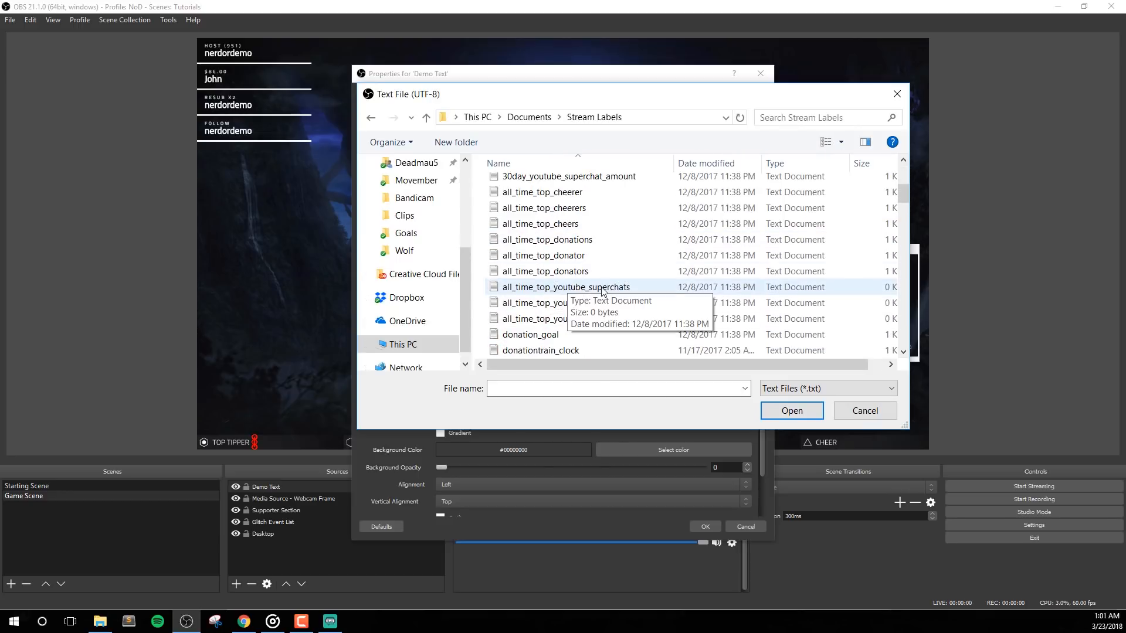
{"action": "left_click", "coordinate": [580, 257]}
{"action": "double_click", "coordinate": [580, 258]}
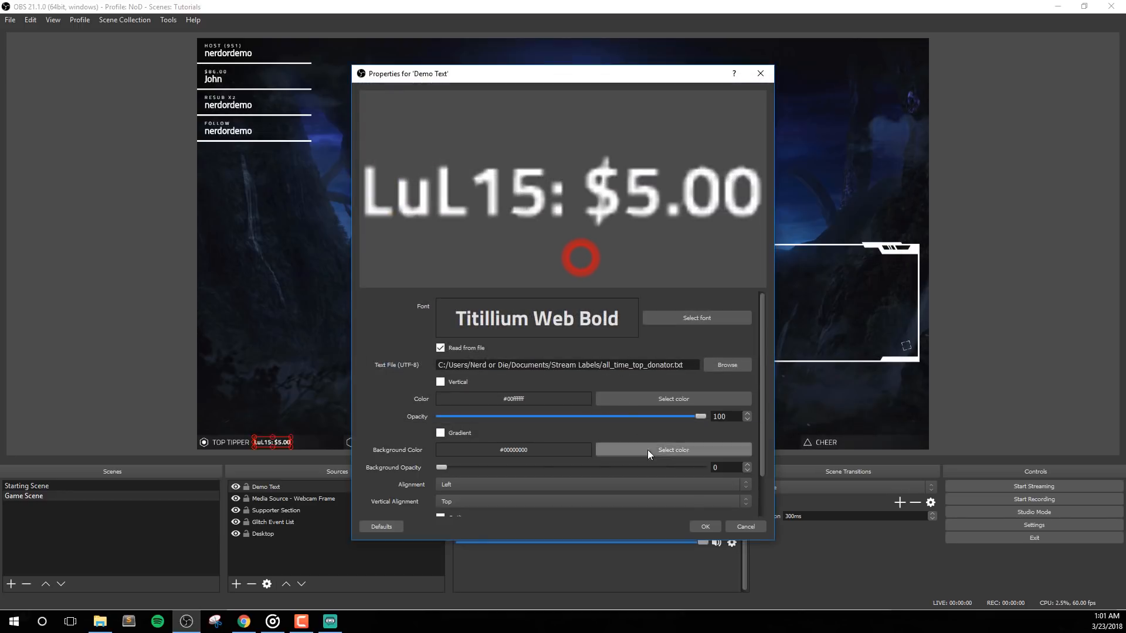
{"action": "left_click", "coordinate": [703, 526]}
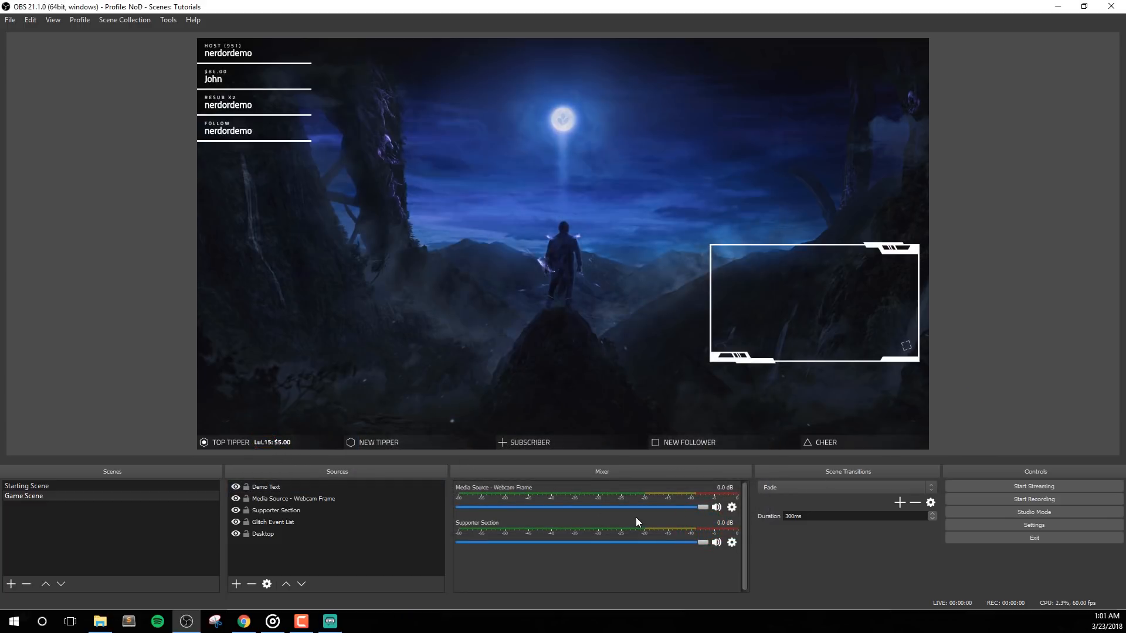
Review the text file setting in the properties of the Demo Text source
{"action": "double_click", "coordinate": [316, 487]}
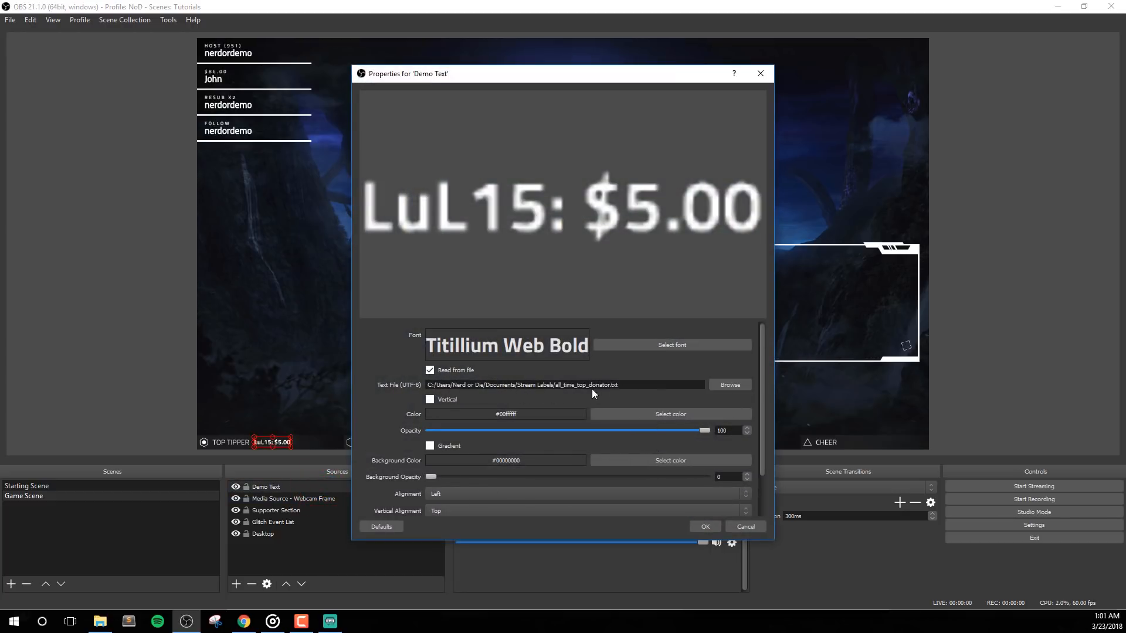
{"action": "left_click", "coordinate": [706, 526]}
{"action": "left_click", "coordinate": [283, 550]}
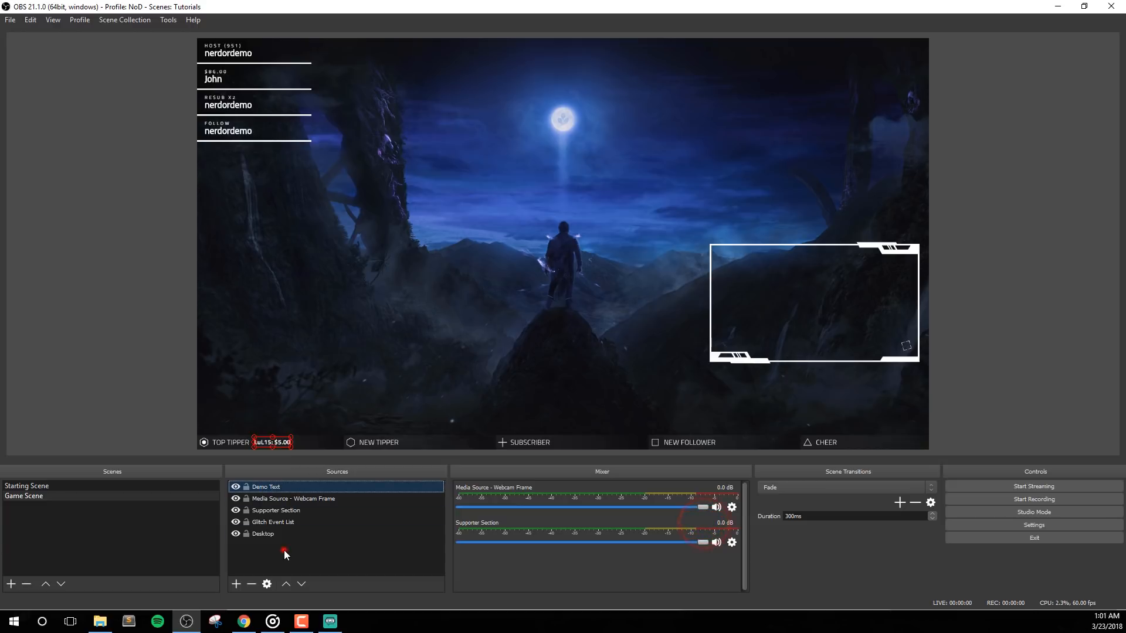
Replace the Supporter Section's local file with Label-Overlay-1_blank from the Horizontals folder
{"action": "left_click", "coordinate": [233, 441]}
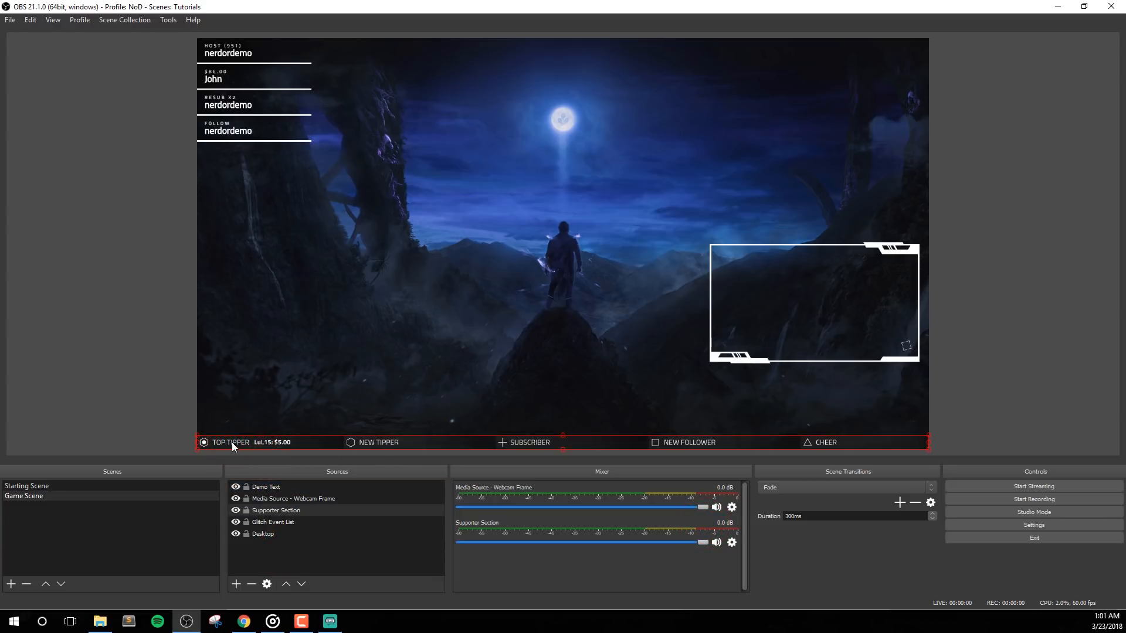
{"action": "double_click", "coordinate": [330, 510]}
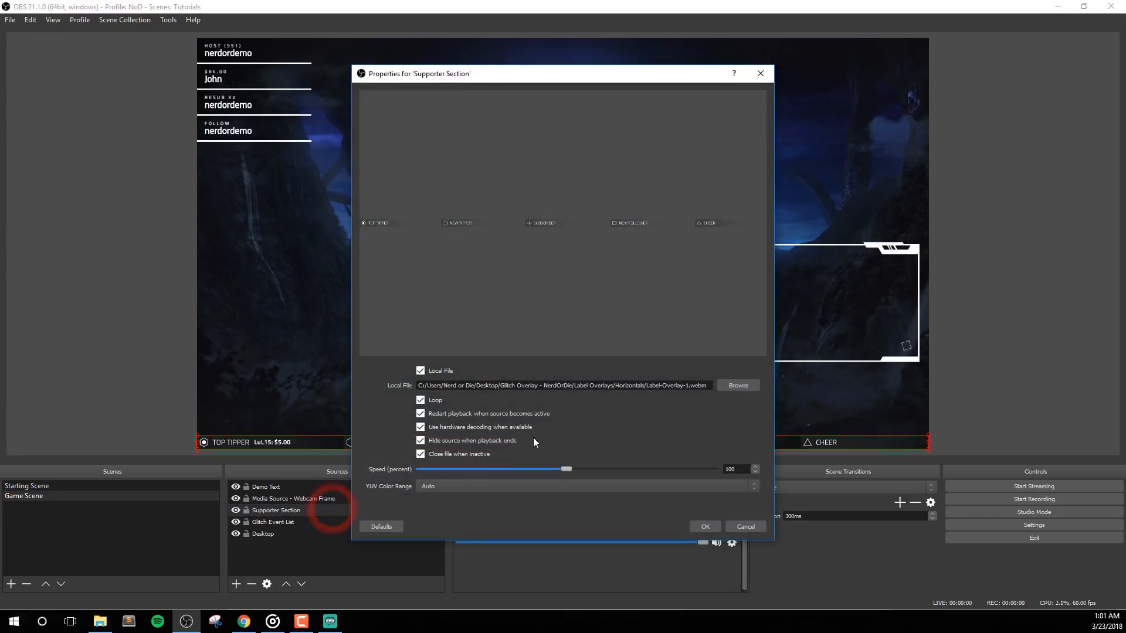
{"action": "left_click", "coordinate": [728, 385]}
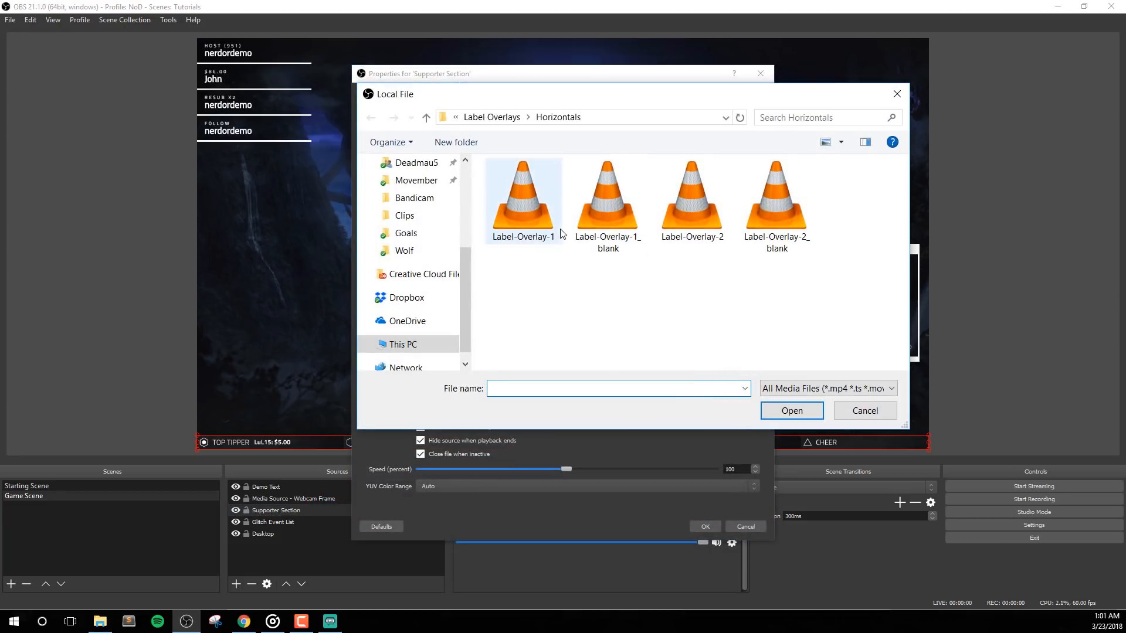
{"action": "left_click", "coordinate": [609, 249]}
{"action": "left_click", "coordinate": [779, 251]}
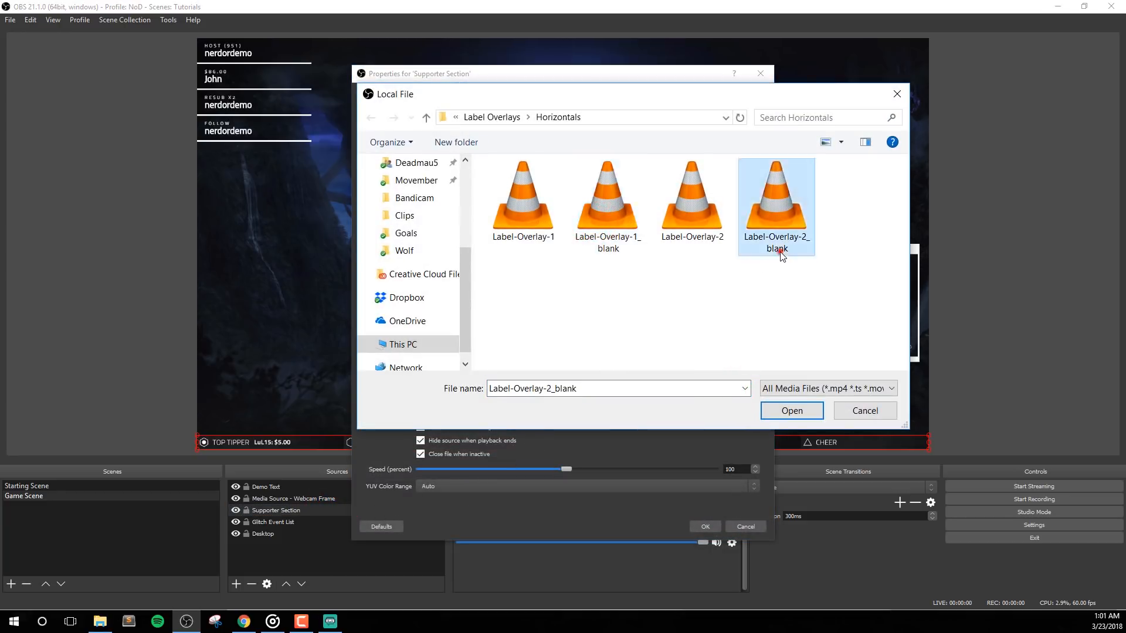
{"action": "double_click", "coordinate": [621, 206]}
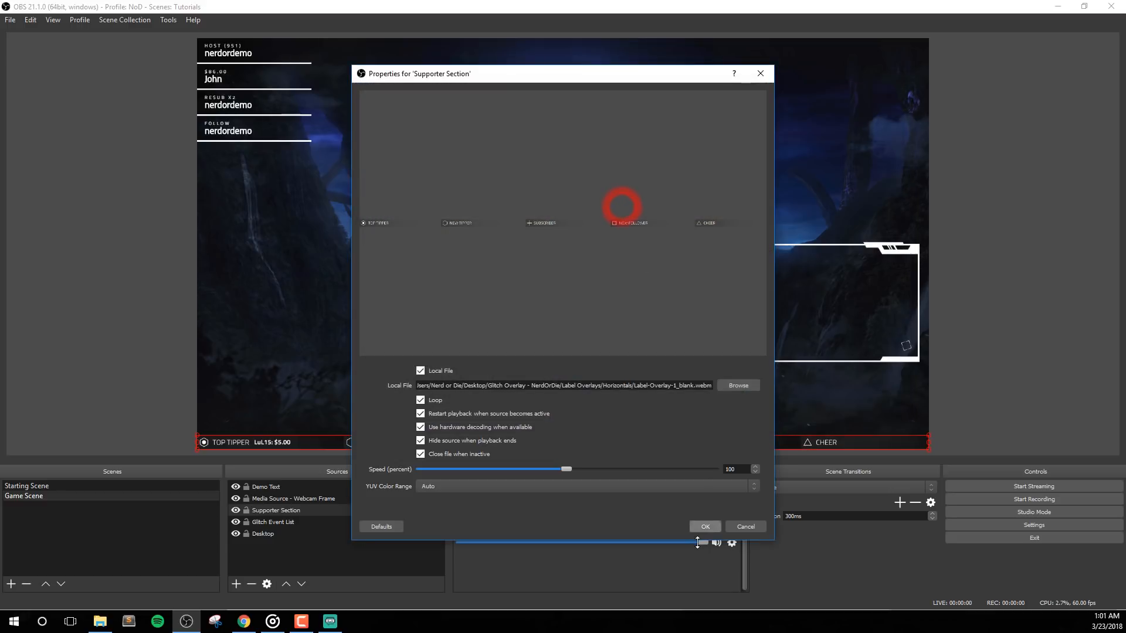
{"action": "left_click", "coordinate": [706, 526]}
{"action": "left_click", "coordinate": [132, 343]}
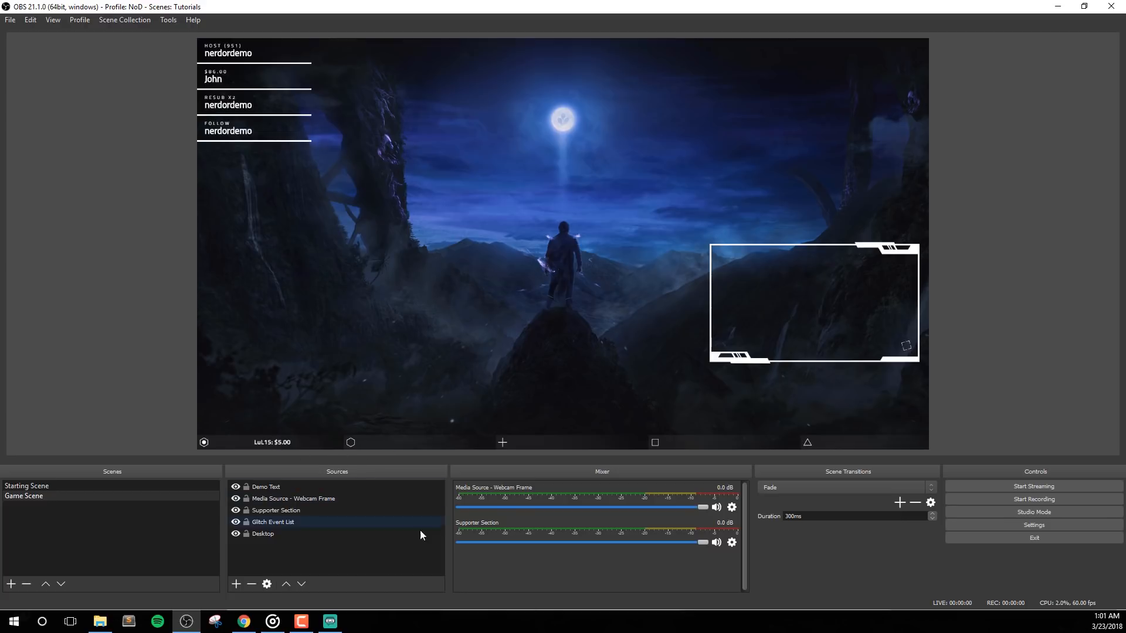
Replace the Supporter Section's local file with the first stacked label overlay from the Label Overlays folder
{"action": "double_click", "coordinate": [290, 511]}
{"action": "left_click", "coordinate": [722, 385]}
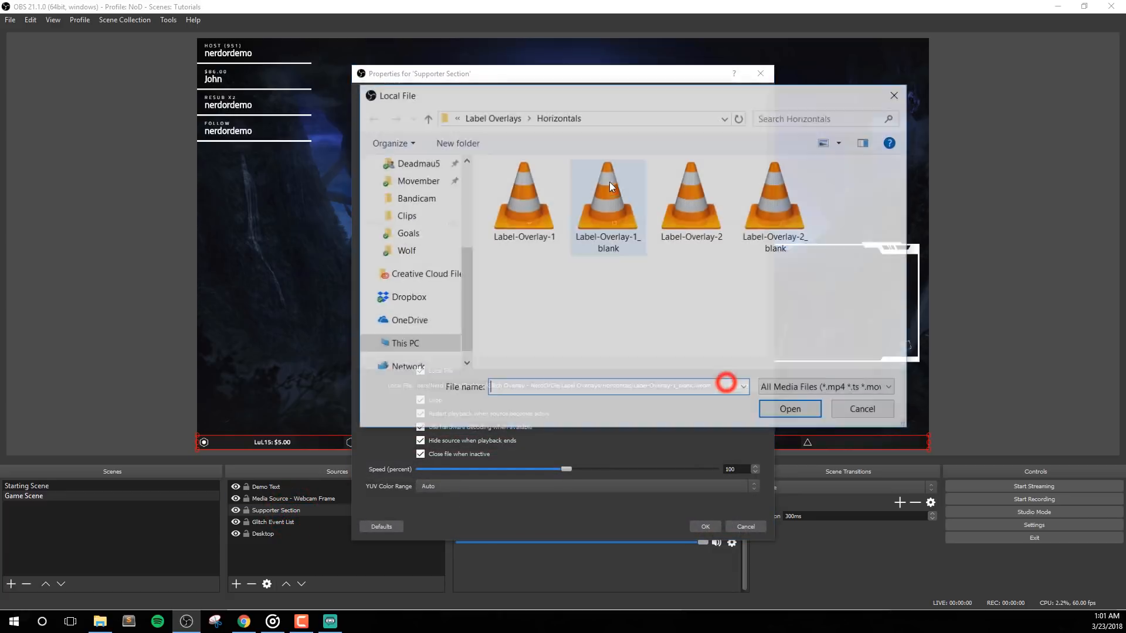
{"action": "left_click", "coordinate": [508, 116]}
{"action": "double_click", "coordinate": [515, 201]}
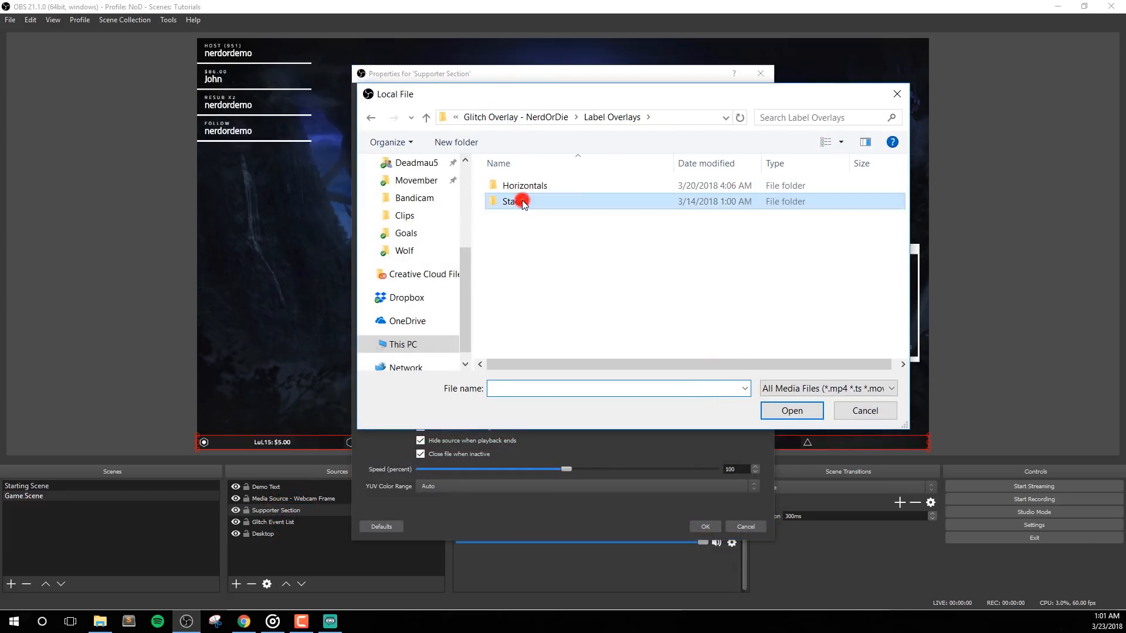
{"action": "double_click", "coordinate": [520, 195]}
{"action": "left_click", "coordinate": [709, 524]}
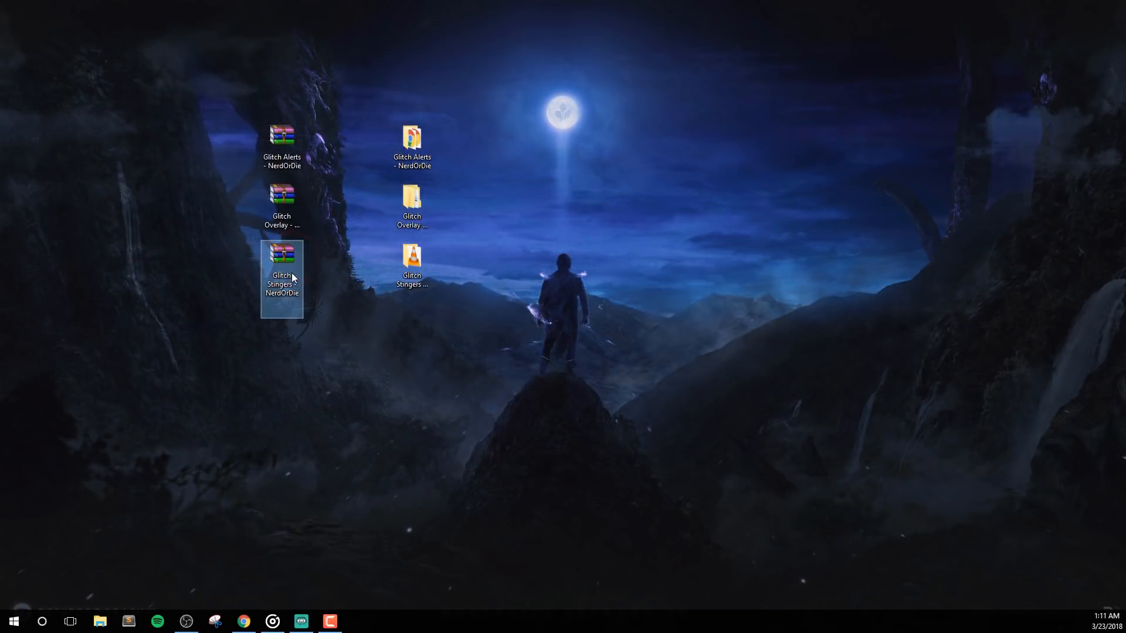
Move the Glitch Stingers archive and its extracted folder next to each other on the desktop
{"action": "left_click_drag", "start_coordinate": [293, 277], "coordinate": [337, 266]}
{"action": "left_click_drag", "start_coordinate": [405, 268], "coordinate": [363, 267]}
{"action": "left_click", "coordinate": [476, 311]}
{"action": "left_click_drag", "start_coordinate": [282, 304], "coordinate": [444, 257]}
{"action": "left_click", "coordinate": [530, 302]}
{"action": "left_click", "coordinate": [335, 265]}
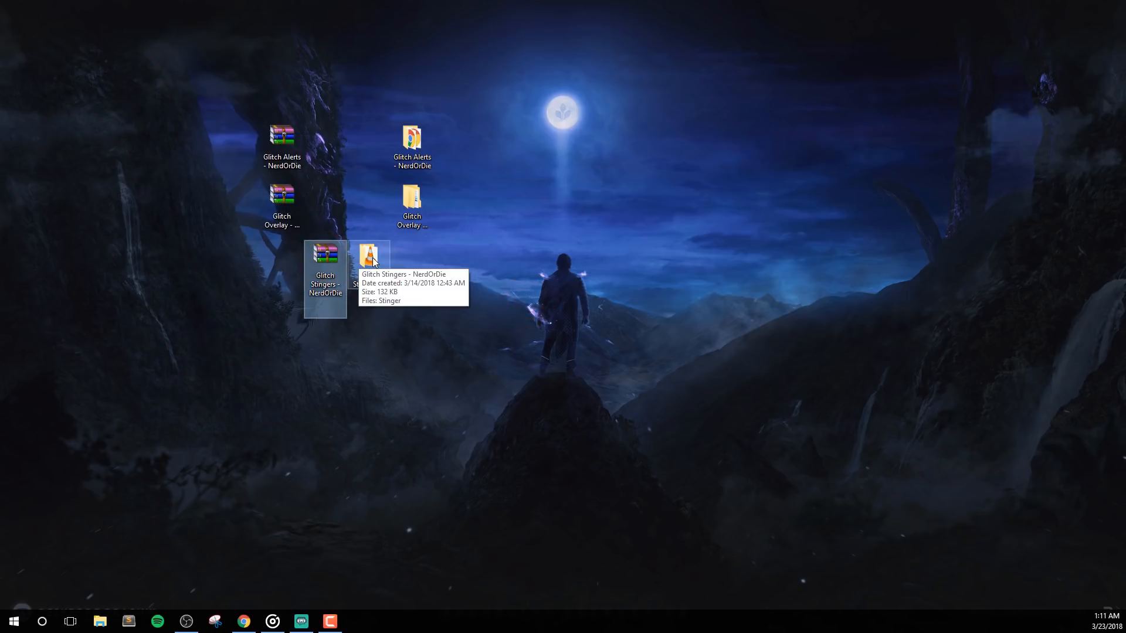
Look at the Stinger video inside the extracted Glitch Stingers folder, and close the folder window
{"action": "double_click", "coordinate": [360, 262]}
{"action": "left_click", "coordinate": [585, 188]}
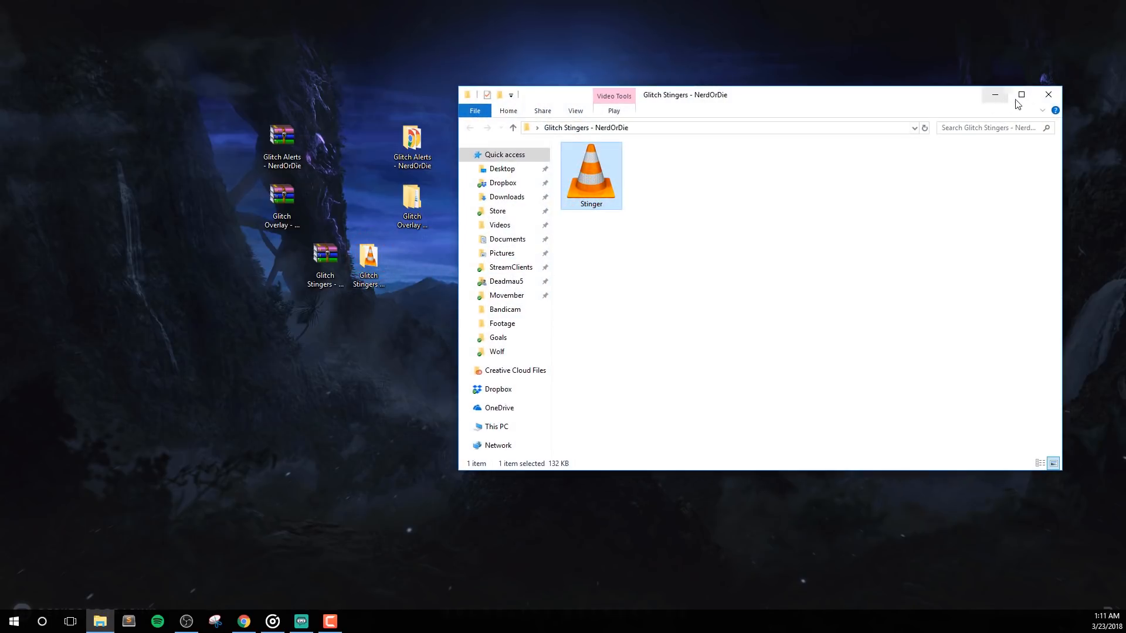
{"action": "left_click", "coordinate": [1051, 94]}
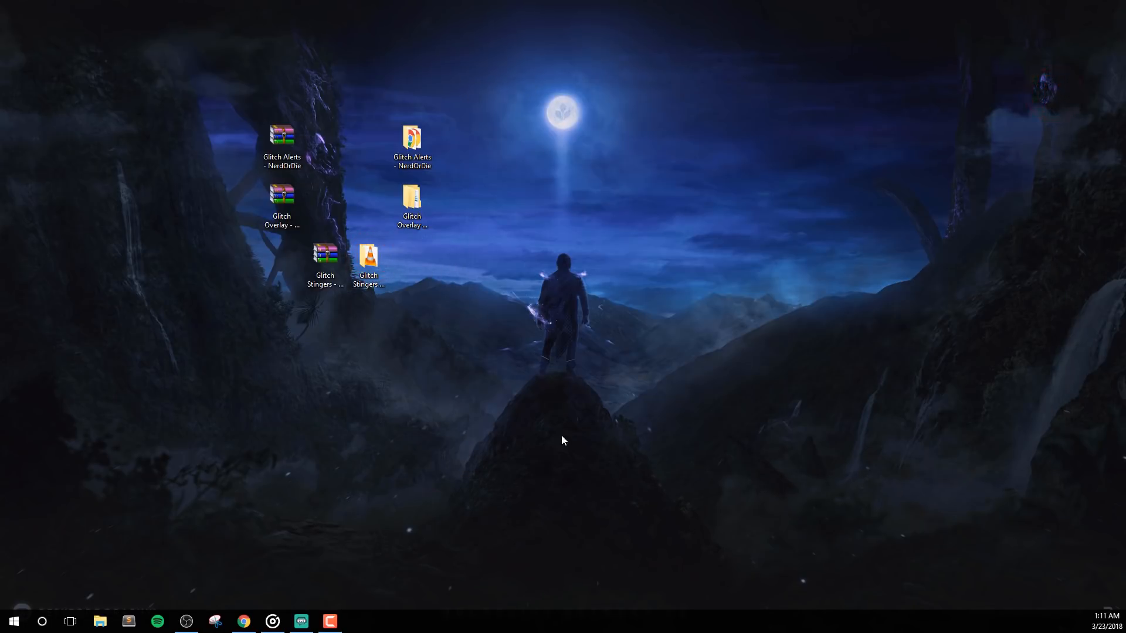
Switch to OBS Studio and add a Stinger scene transition with its default name
{"action": "left_click", "coordinate": [186, 621]}
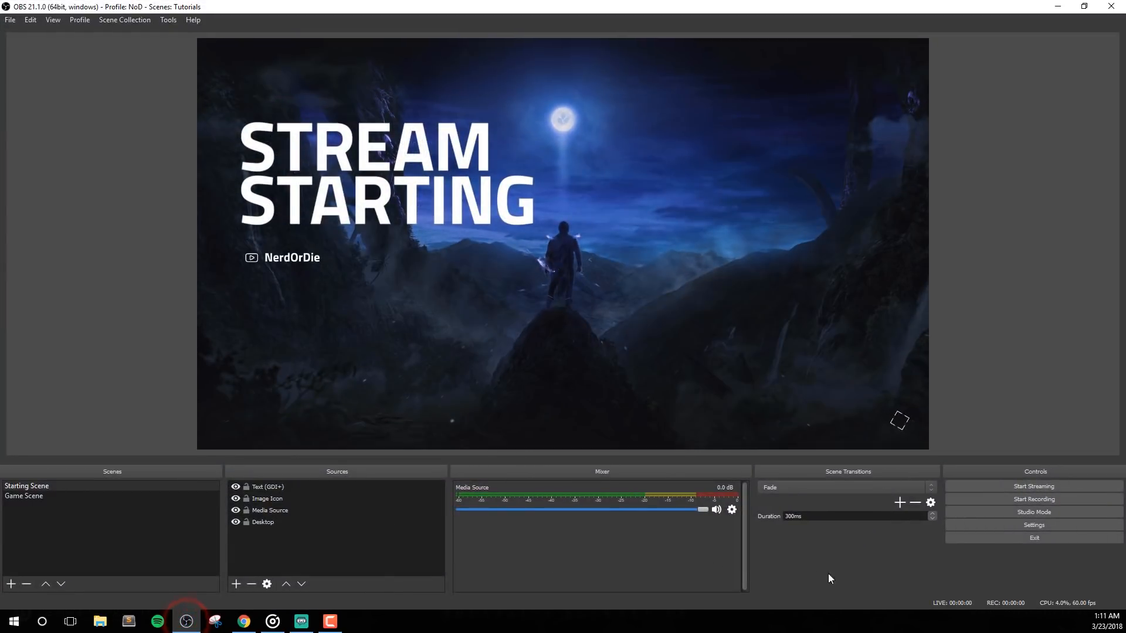
{"action": "left_click", "coordinate": [899, 503]}
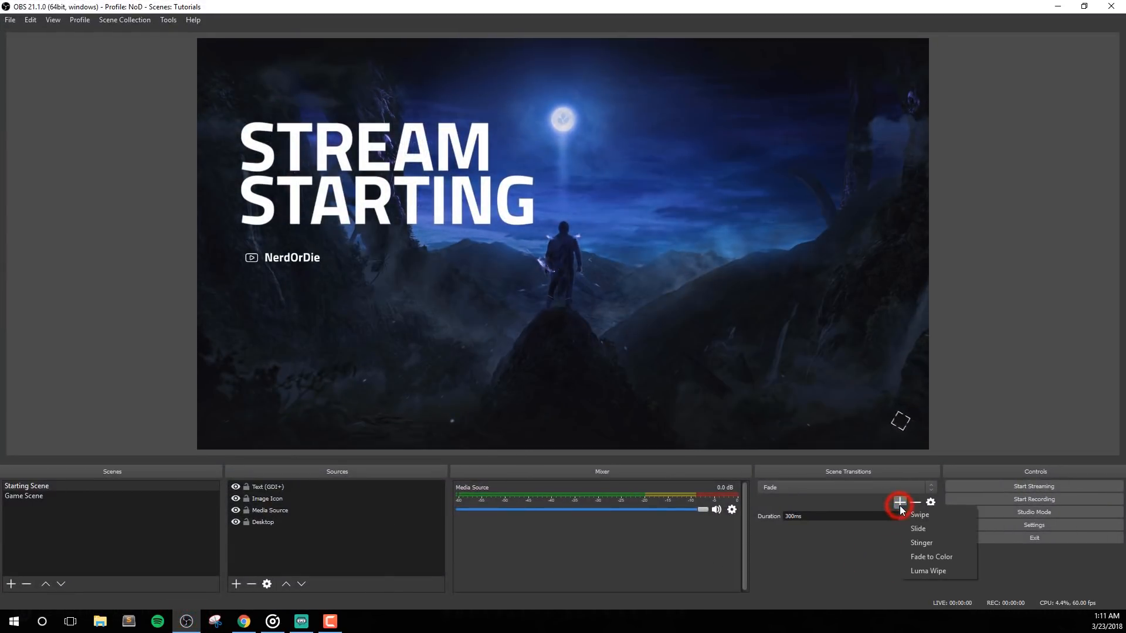
{"action": "left_click", "coordinate": [924, 543]}
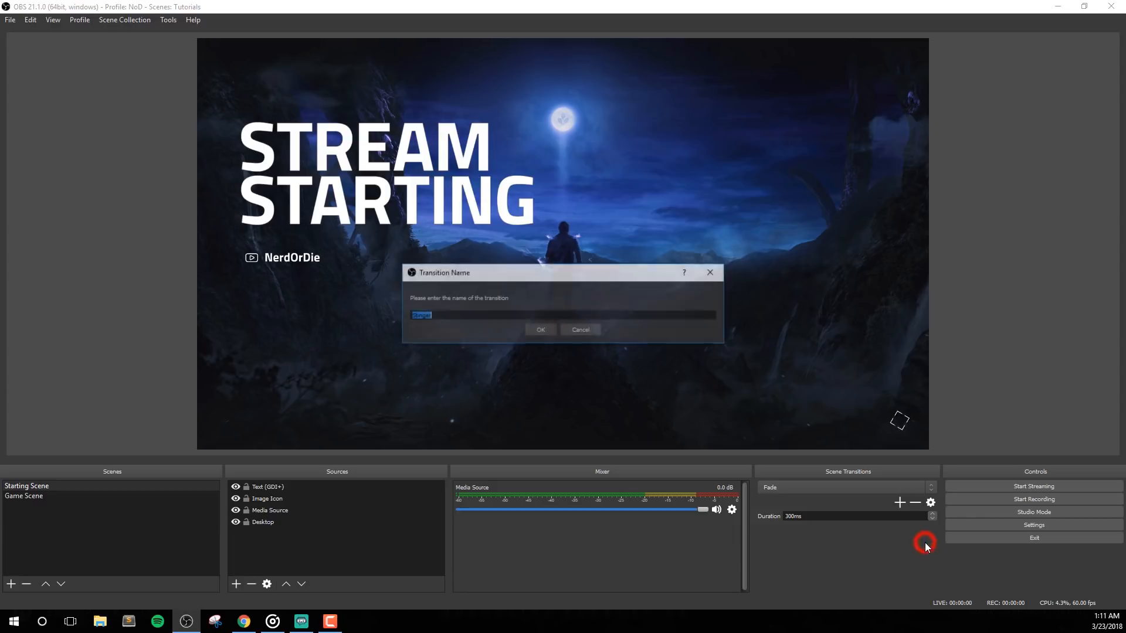
{"action": "left_click", "coordinate": [539, 329]}
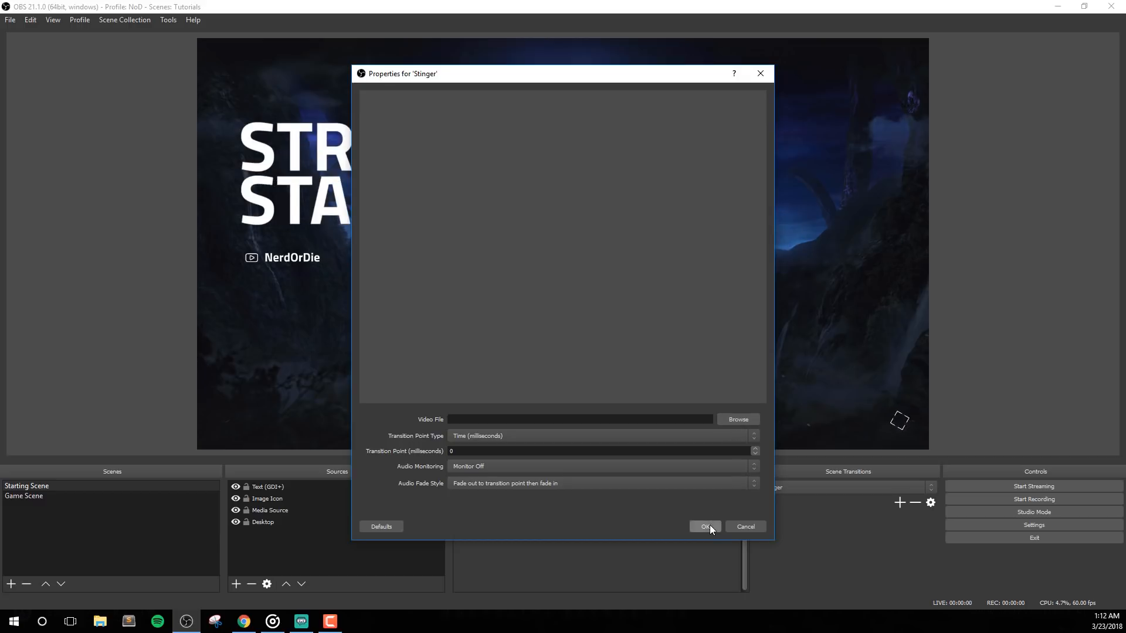
{"action": "left_click", "coordinate": [737, 526]}
Set the Stinger transition's video file to Stinger from the Glitch Stingers - NerdOrDie folder on the Desktop
{"action": "left_click", "coordinate": [930, 502]}
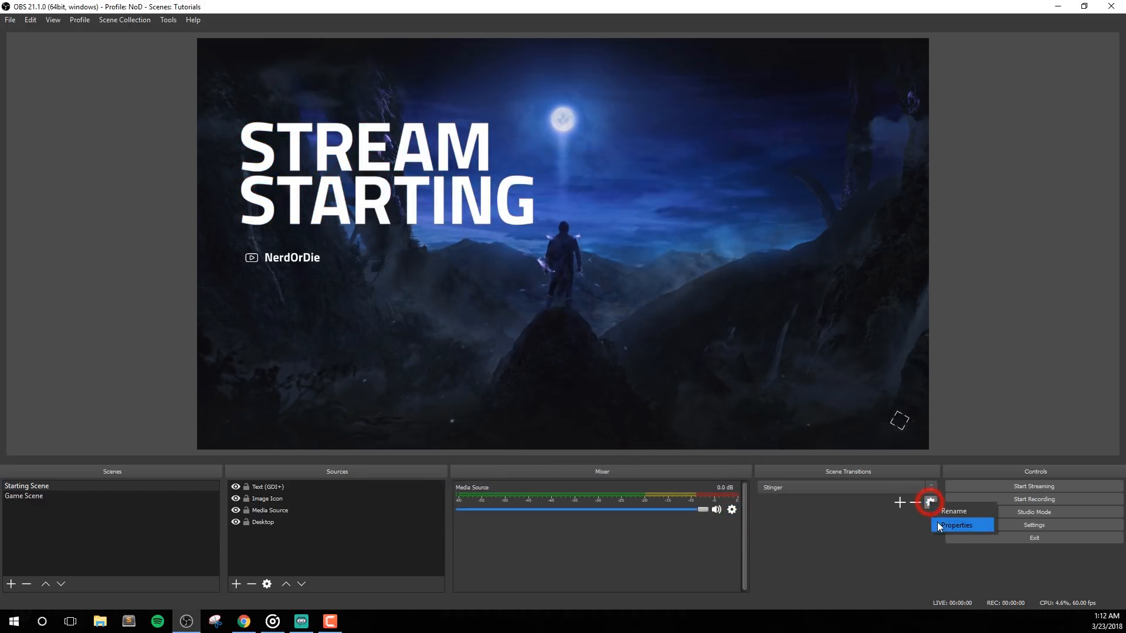
{"action": "left_click", "coordinate": [939, 522]}
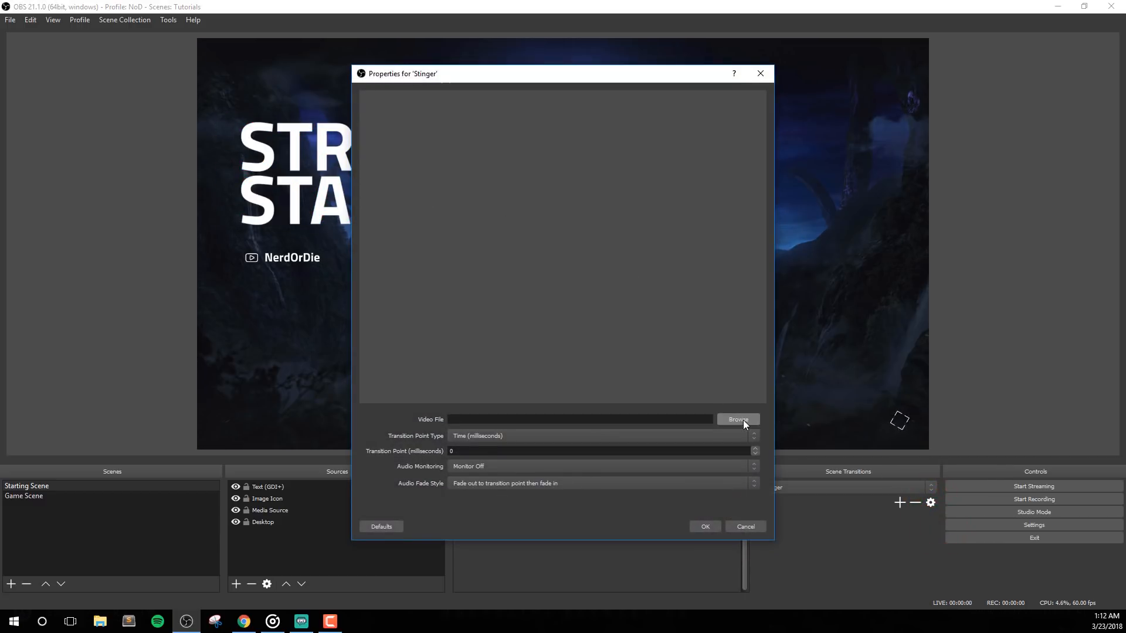
{"action": "left_click", "coordinate": [742, 420]}
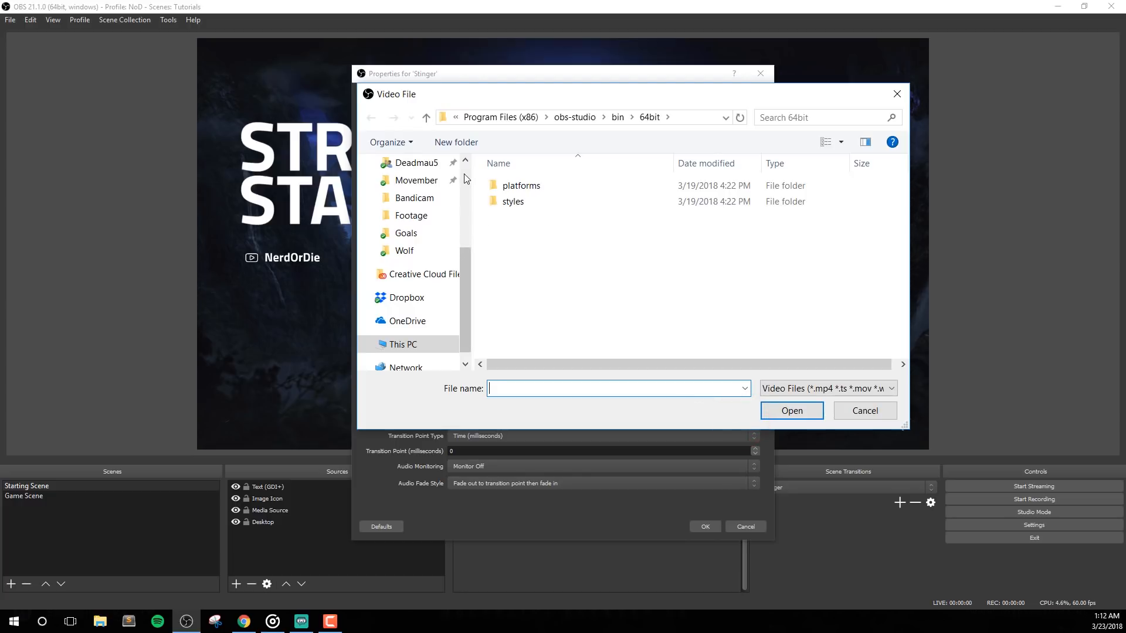
{"action": "left_click", "coordinate": [463, 174]}
{"action": "left_click", "coordinate": [426, 191]}
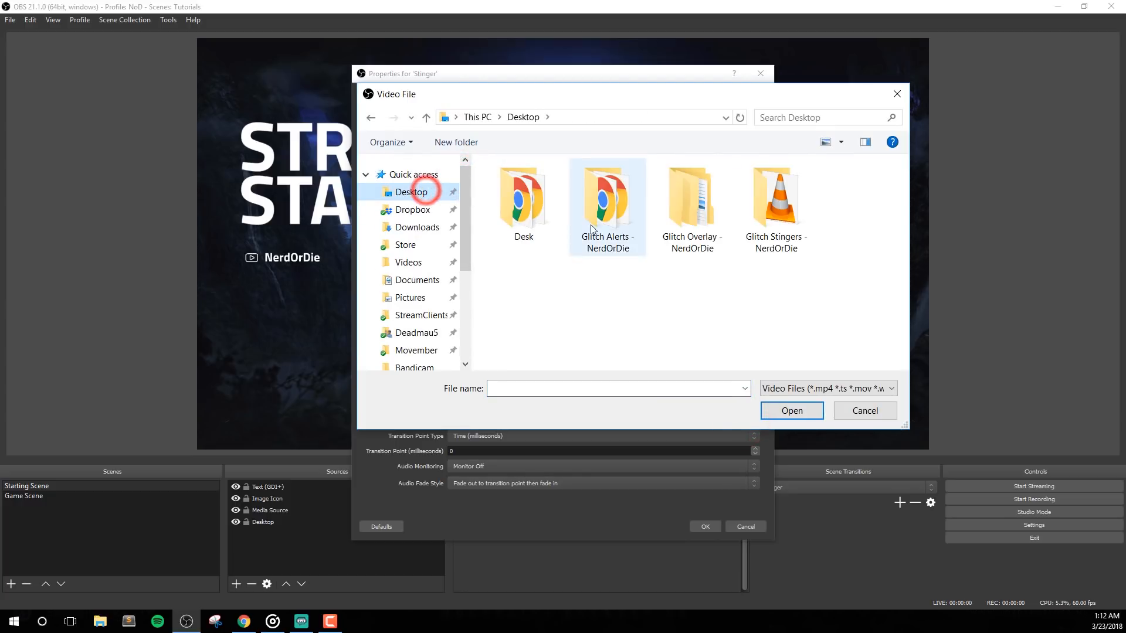
{"action": "double_click", "coordinate": [769, 205]}
{"action": "left_click", "coordinate": [511, 200]}
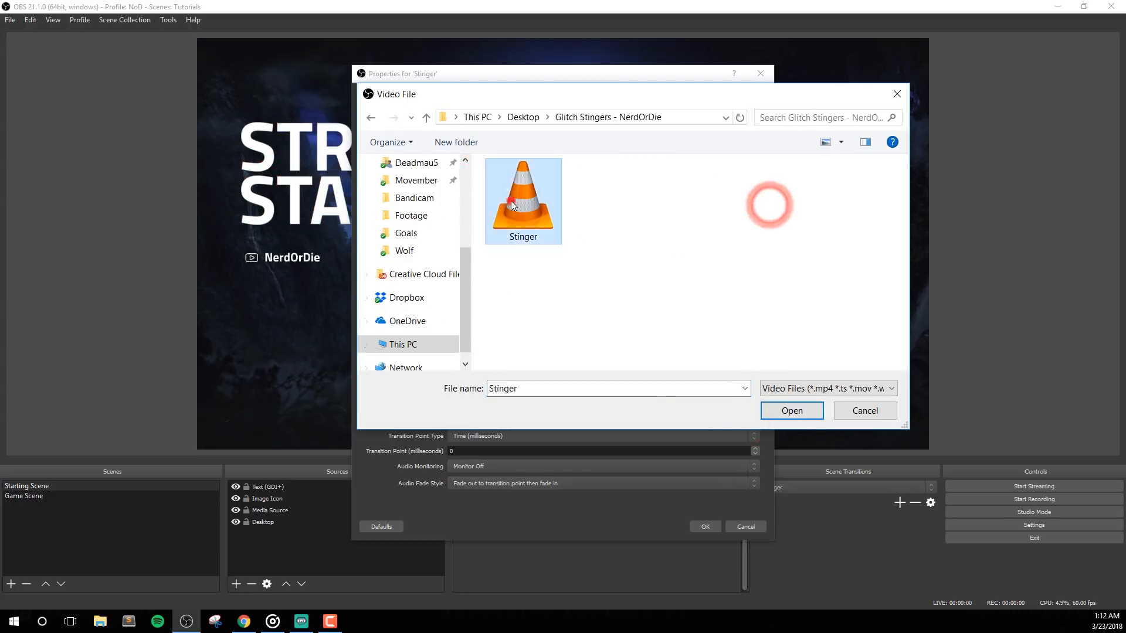
{"action": "double_click", "coordinate": [512, 201]}
Set the Stinger's transition point to 1500 using Time (milliseconds), keeping audio monitoring at Monitor Off
{"action": "left_click", "coordinate": [460, 436]}
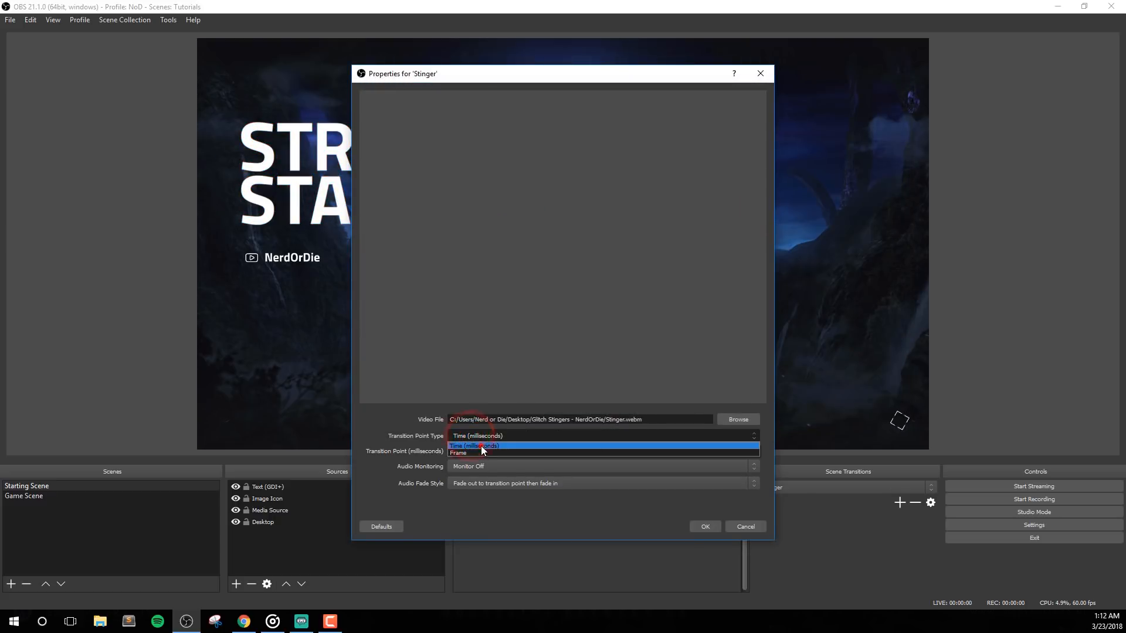
{"action": "left_click", "coordinate": [481, 446]}
{"action": "left_click", "coordinate": [477, 451]}
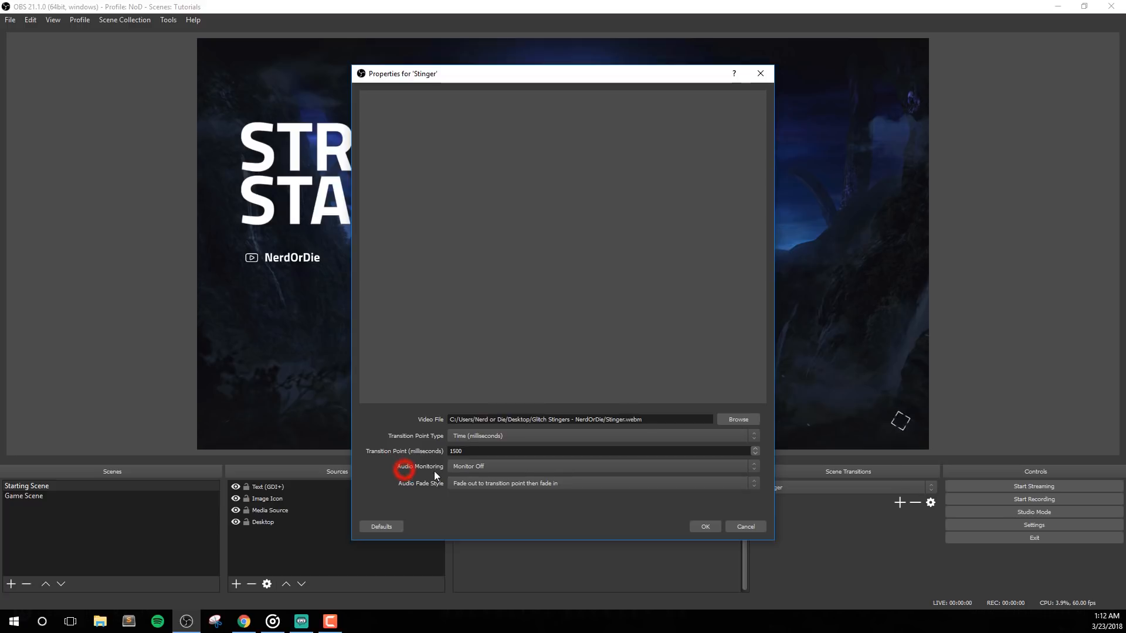
{"action": "left_click", "coordinate": [477, 467]}
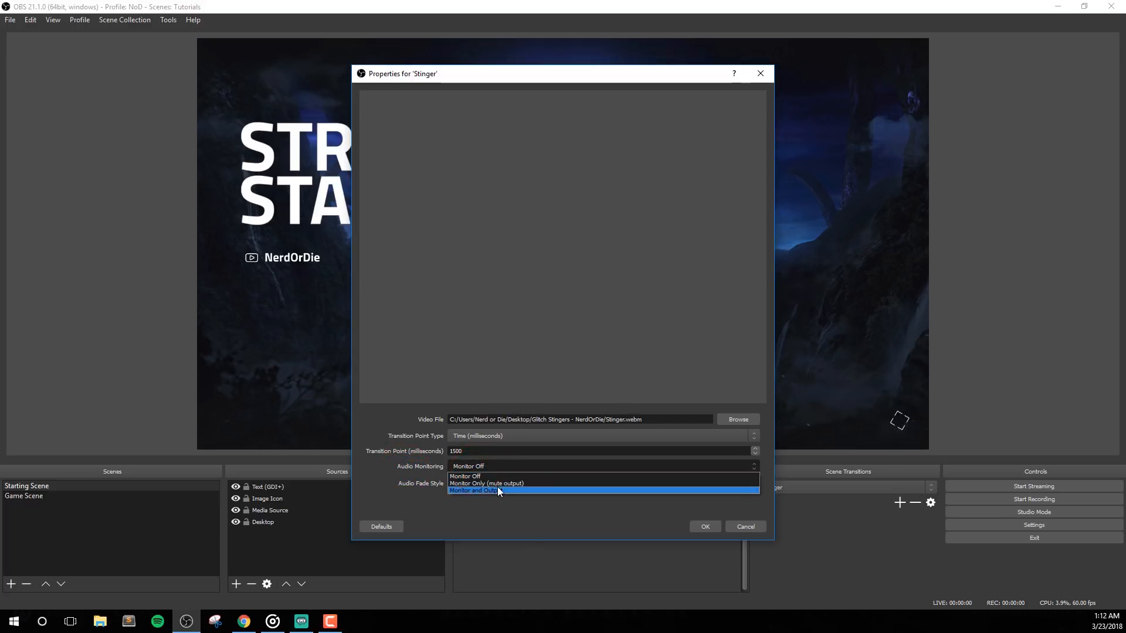
{"action": "left_click", "coordinate": [484, 467]}
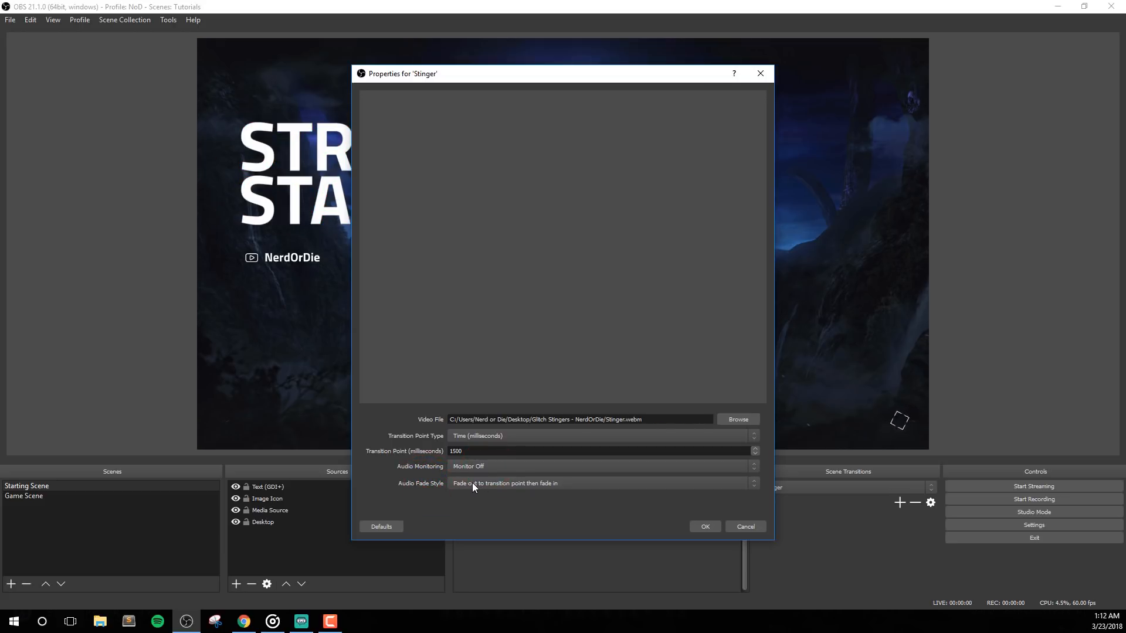
{"action": "left_click", "coordinate": [702, 526]}
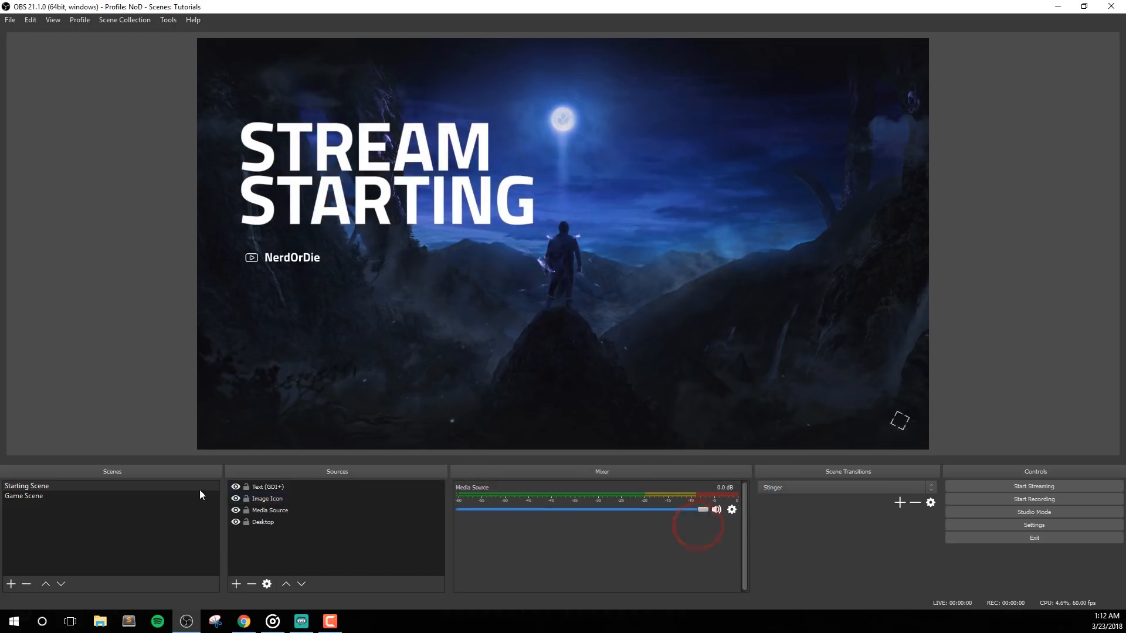
Test the stinger by switching between Game Scene and Starting Scene, ending on Game Scene
{"action": "left_click", "coordinate": [61, 497]}
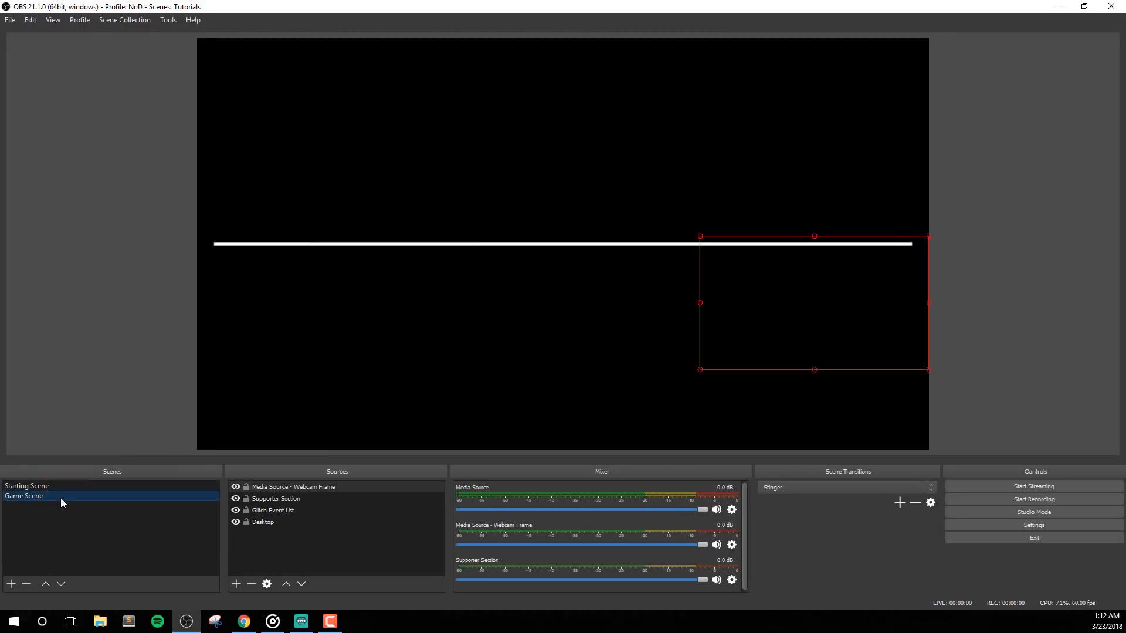
{"action": "left_click", "coordinate": [119, 391]}
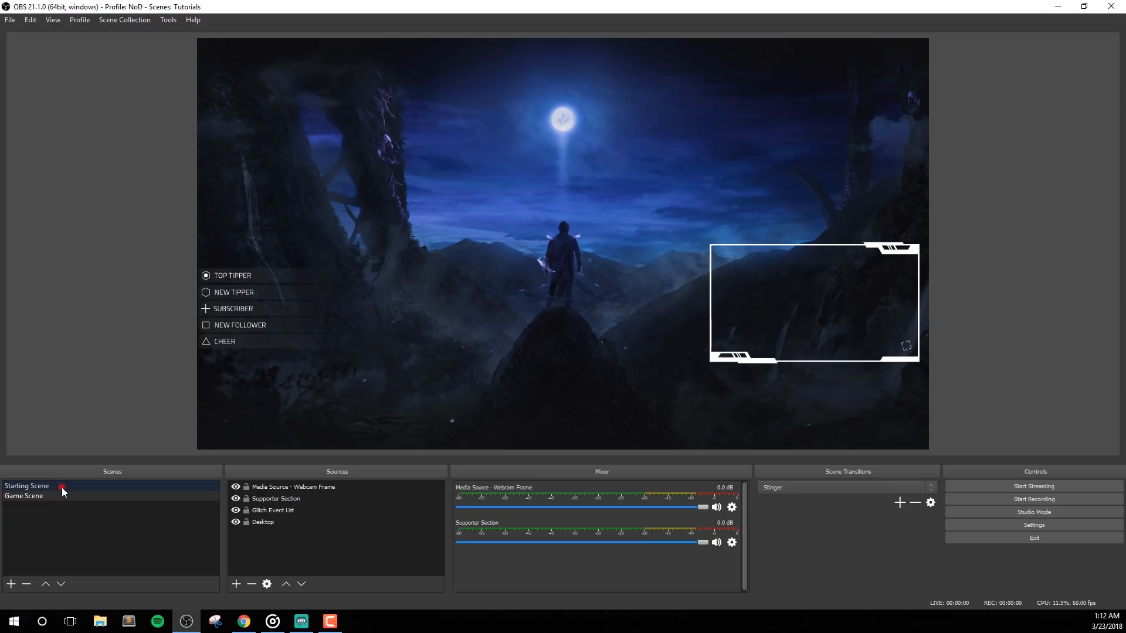
{"action": "left_click", "coordinate": [62, 488]}
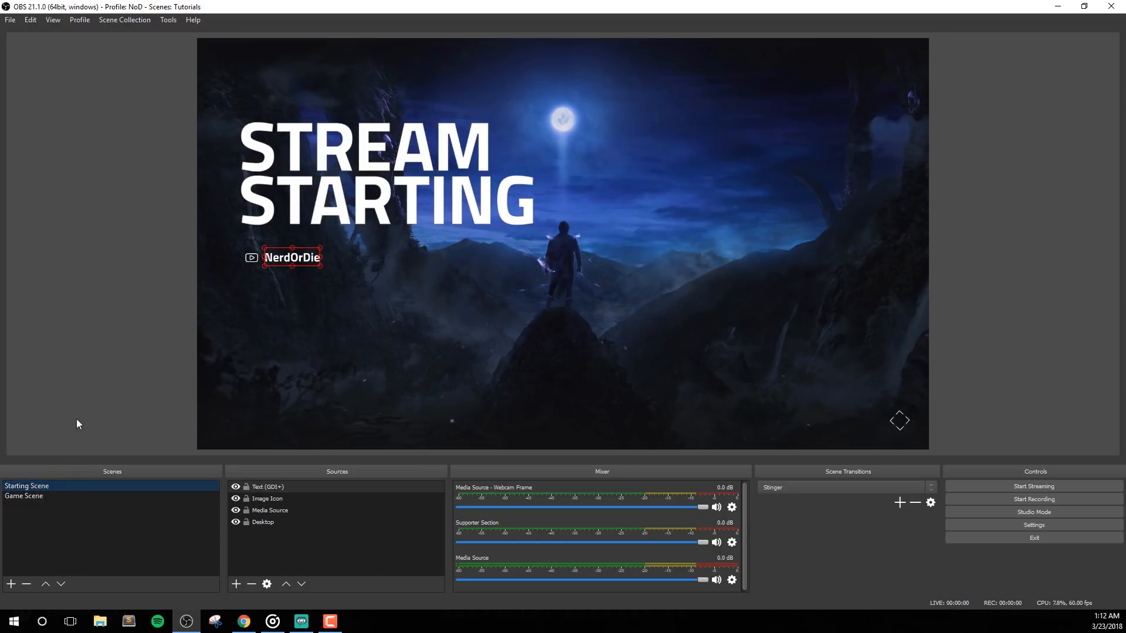
{"action": "left_click", "coordinate": [82, 400]}
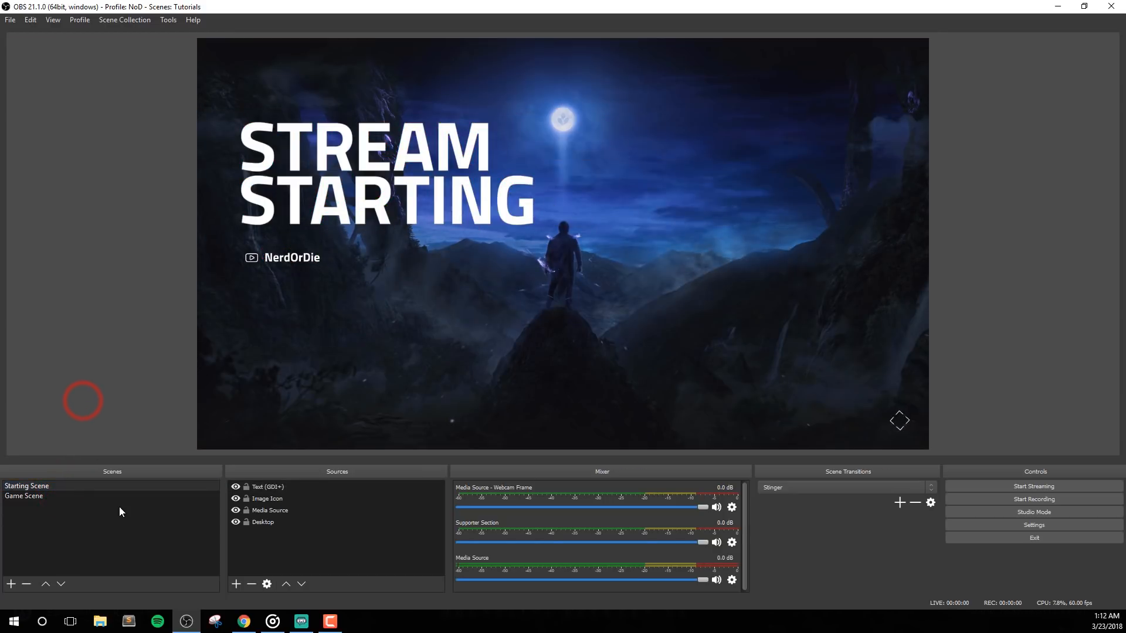
{"action": "left_click", "coordinate": [69, 496]}
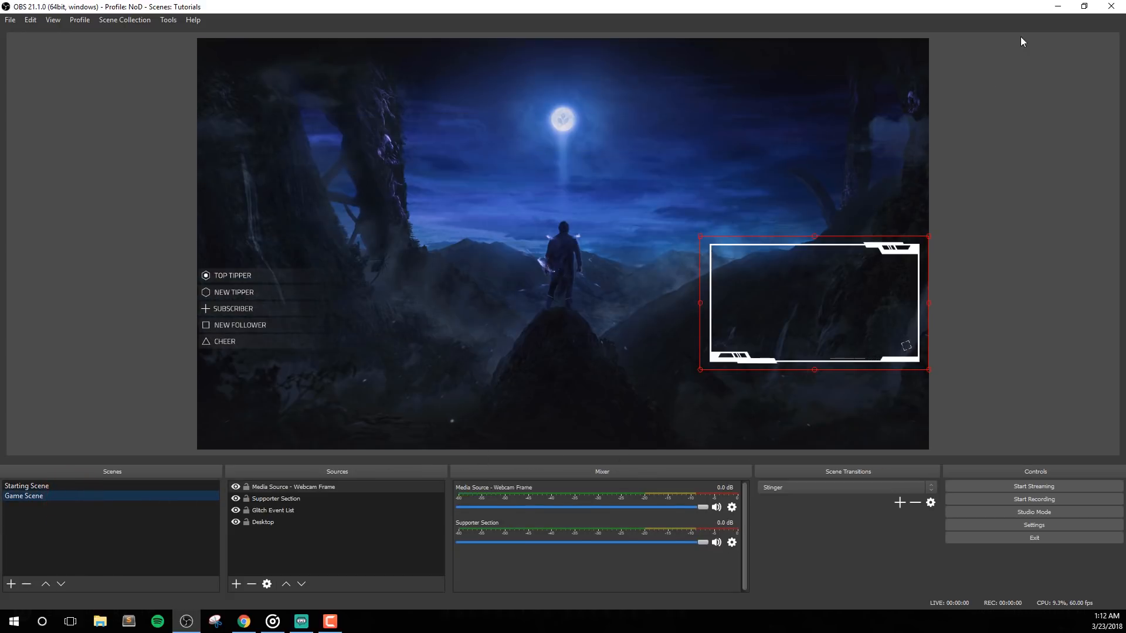
Switch to Streamlabs OBS and set the scene transition to Stinger with a duration of 3000
{"action": "left_click", "coordinate": [302, 622]}
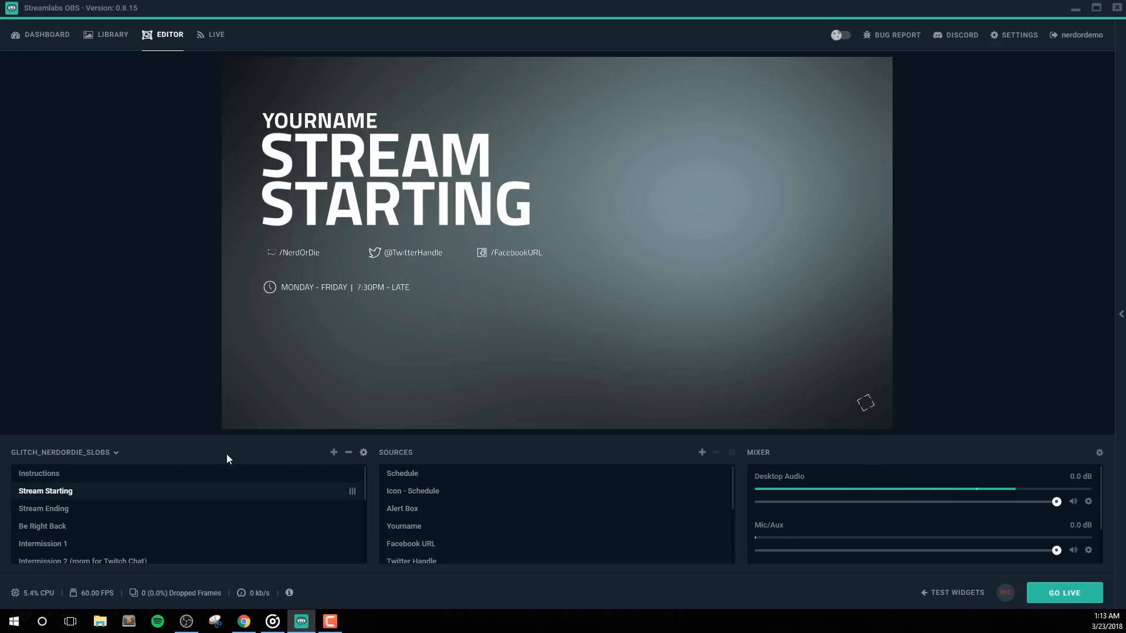
{"action": "left_click", "coordinate": [364, 455]}
{"action": "left_click", "coordinate": [402, 197]}
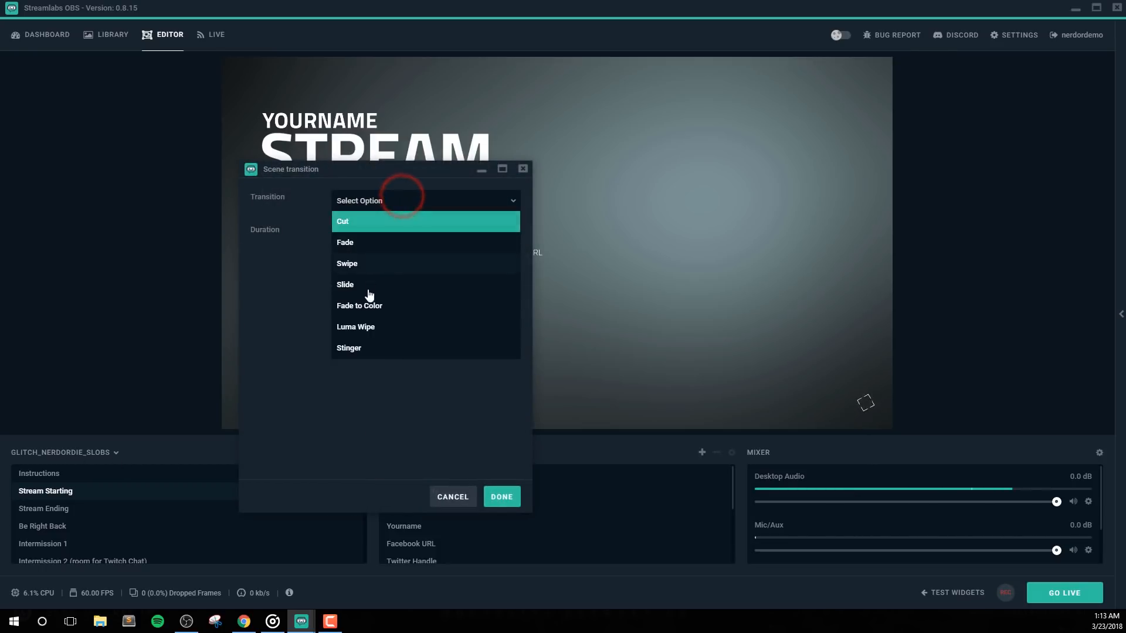
{"action": "left_click", "coordinate": [372, 346]}
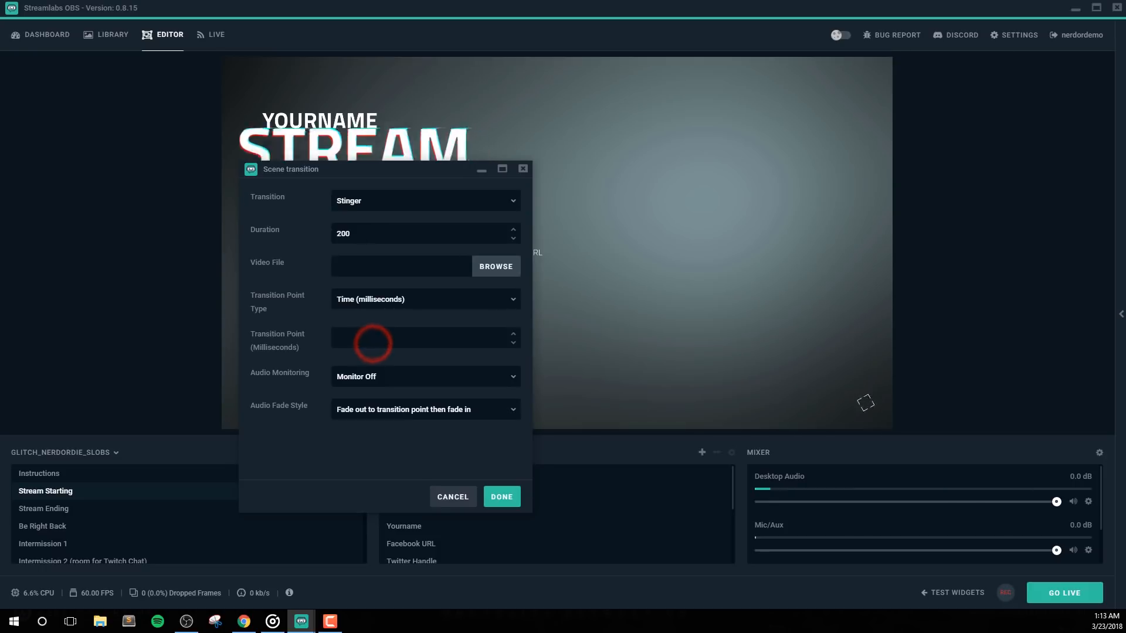
{"action": "double_click", "coordinate": [367, 234]}
{"action": "type", "text": "3000"}
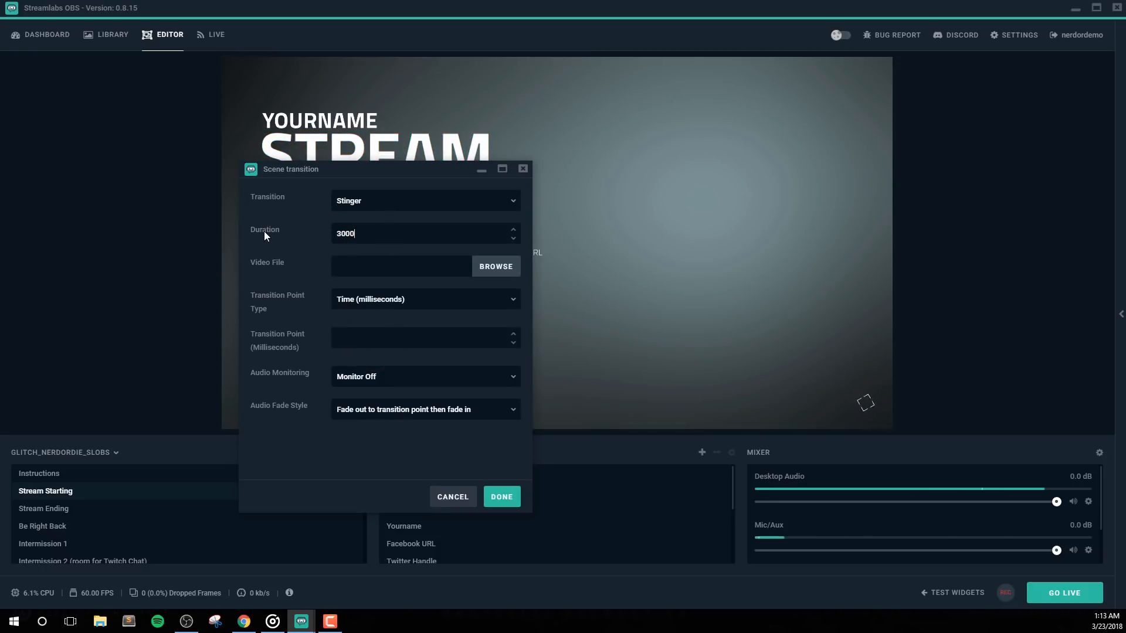
Choose the Stinger video from the desktop's Glitch Stingers - NerdOrDie folder as the transition's video file
{"action": "left_click", "coordinate": [507, 268]}
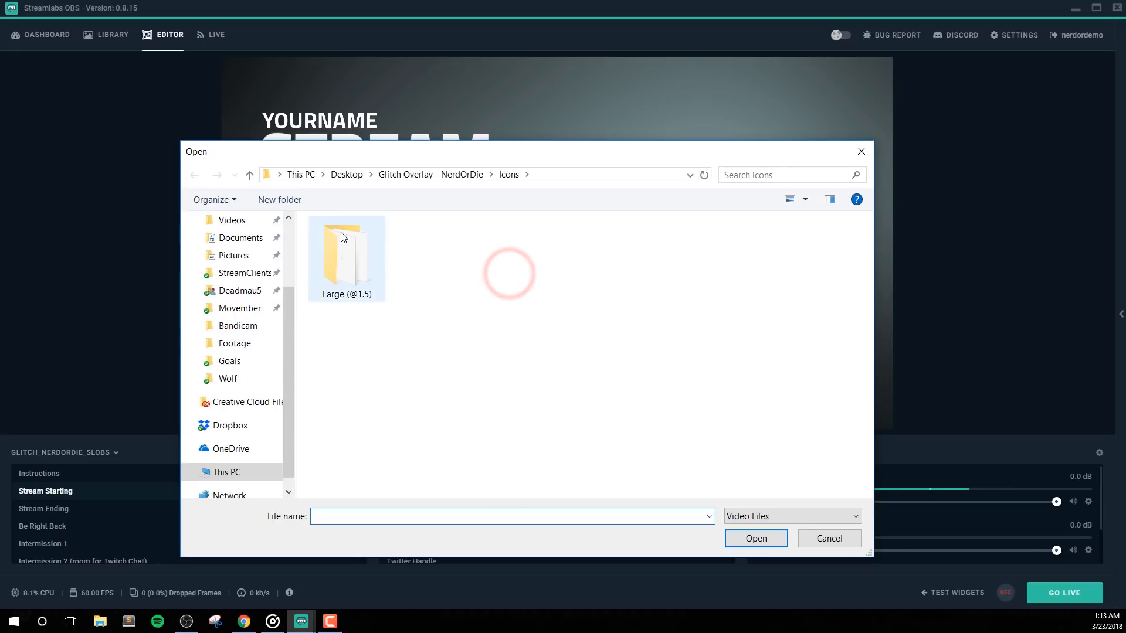
{"action": "scroll", "coordinate": [286, 235], "scroll_direction": "up", "scroll_amount": 3}
{"action": "left_click", "coordinate": [276, 250]}
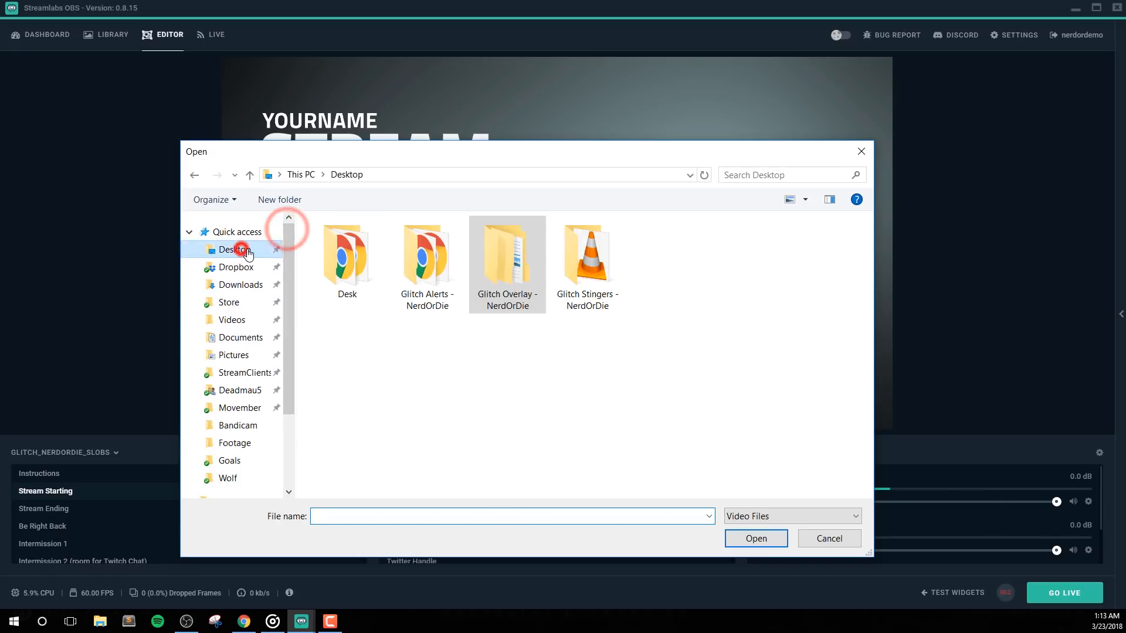
{"action": "double_click", "coordinate": [575, 267]}
{"action": "double_click", "coordinate": [361, 265]}
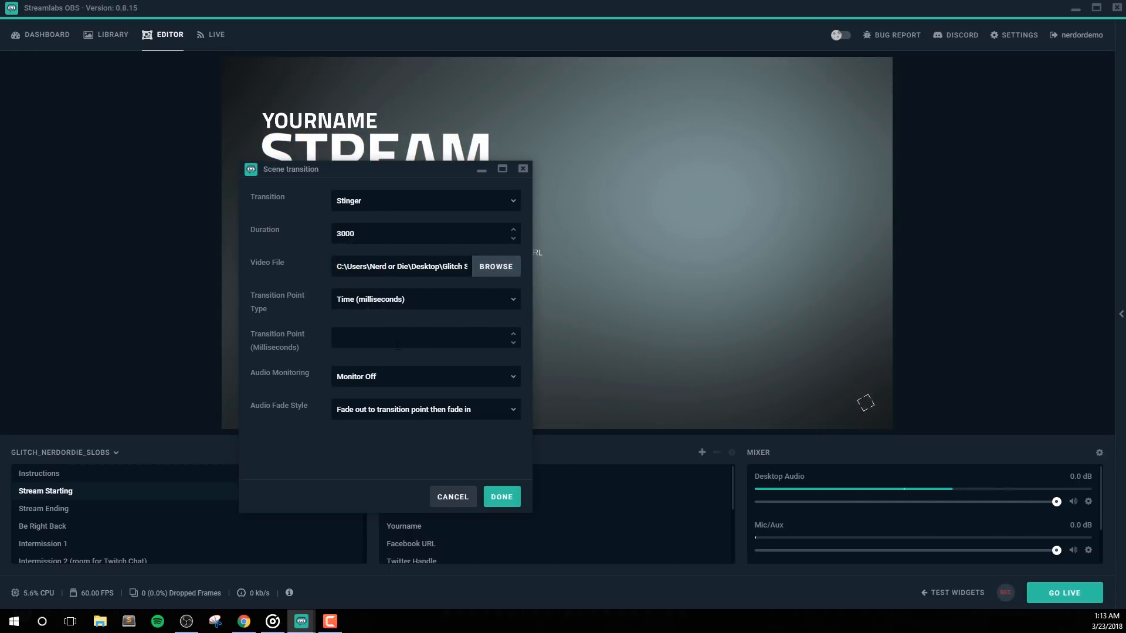
Set the transition point type to Time (milliseconds) and the transition point to 1500, and save the scene transition
{"action": "left_click", "coordinate": [377, 300]}
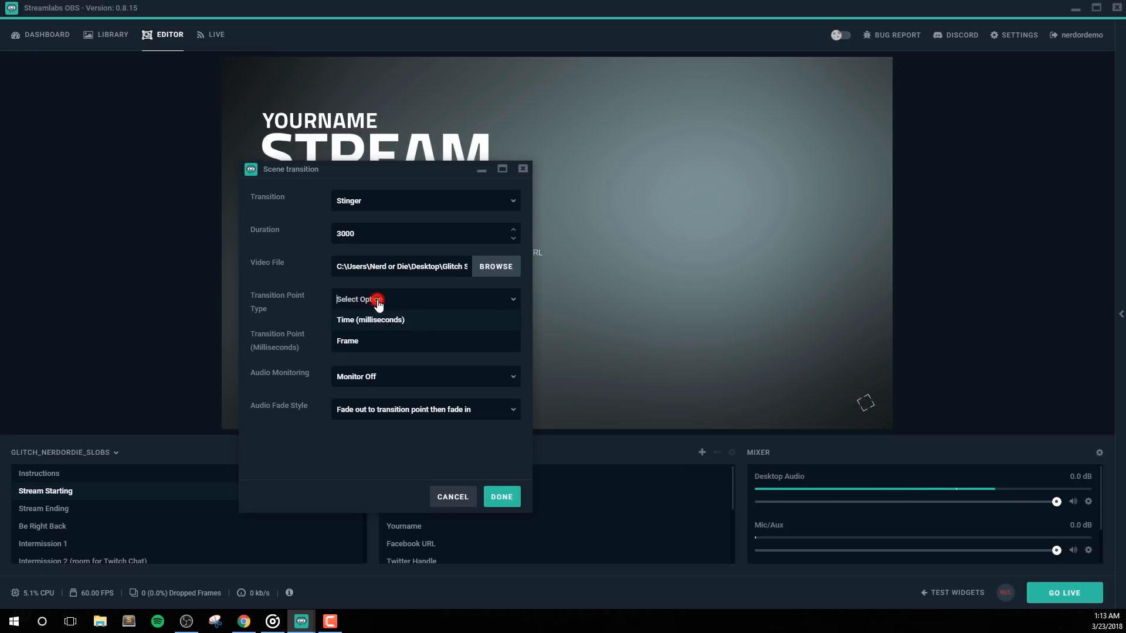
{"action": "left_click", "coordinate": [368, 321]}
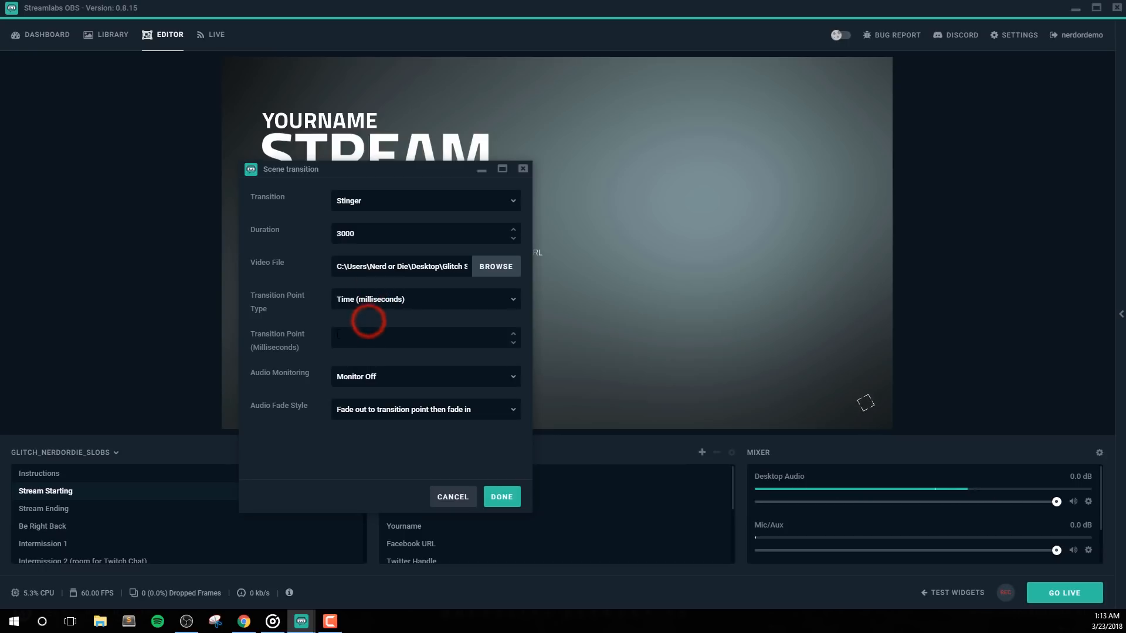
{"action": "left_click", "coordinate": [383, 339]}
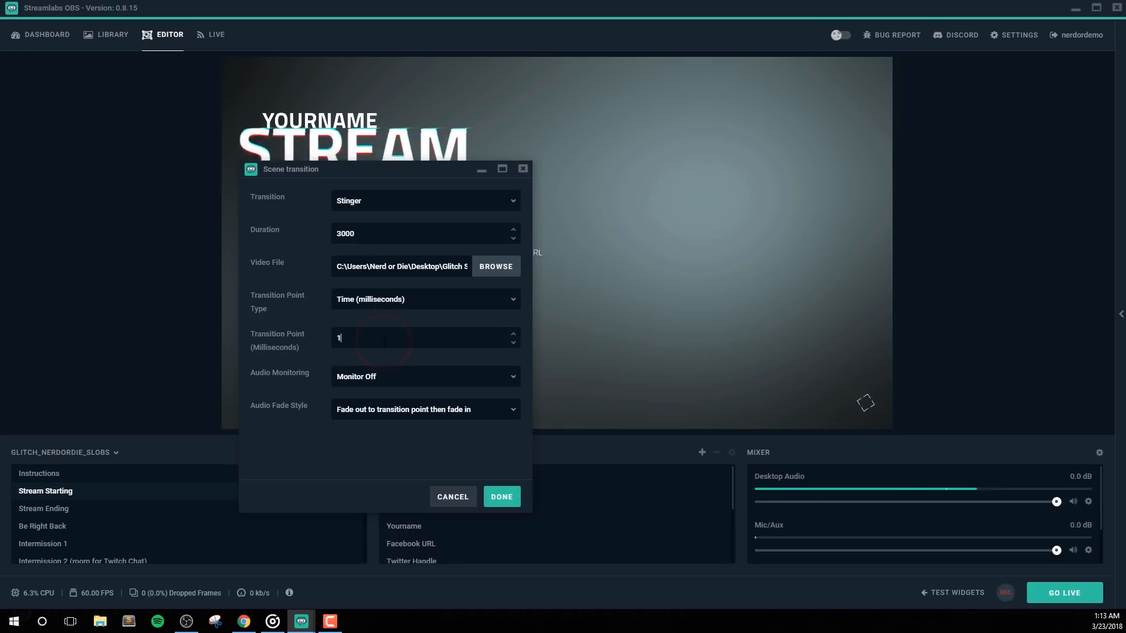
{"action": "type", "text": "1500"}
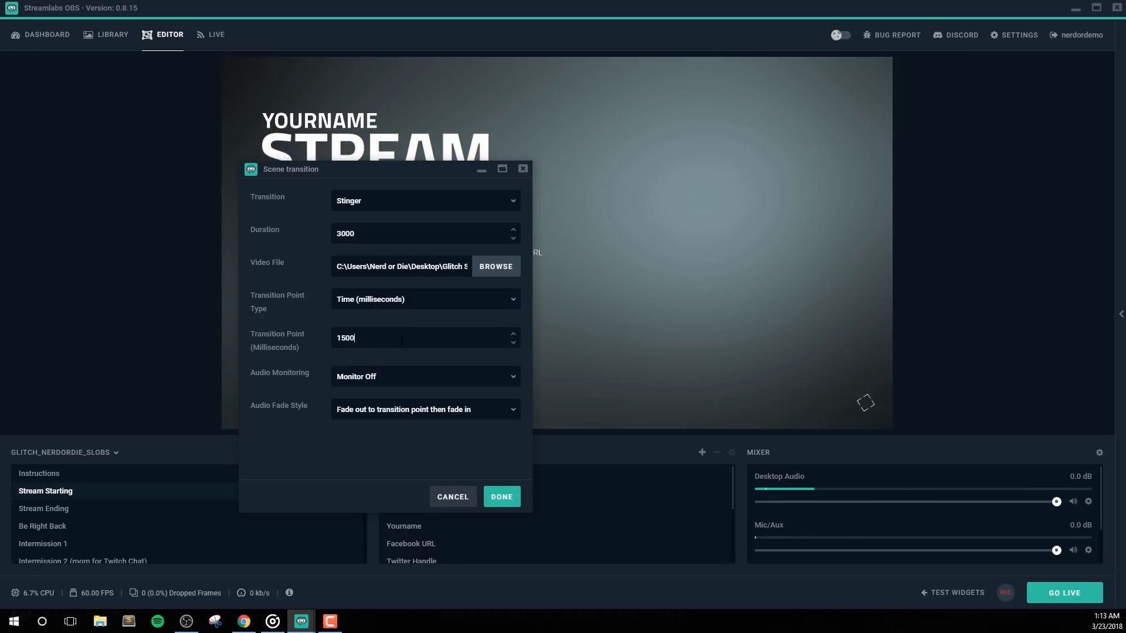
{"action": "left_click", "coordinate": [492, 503]}
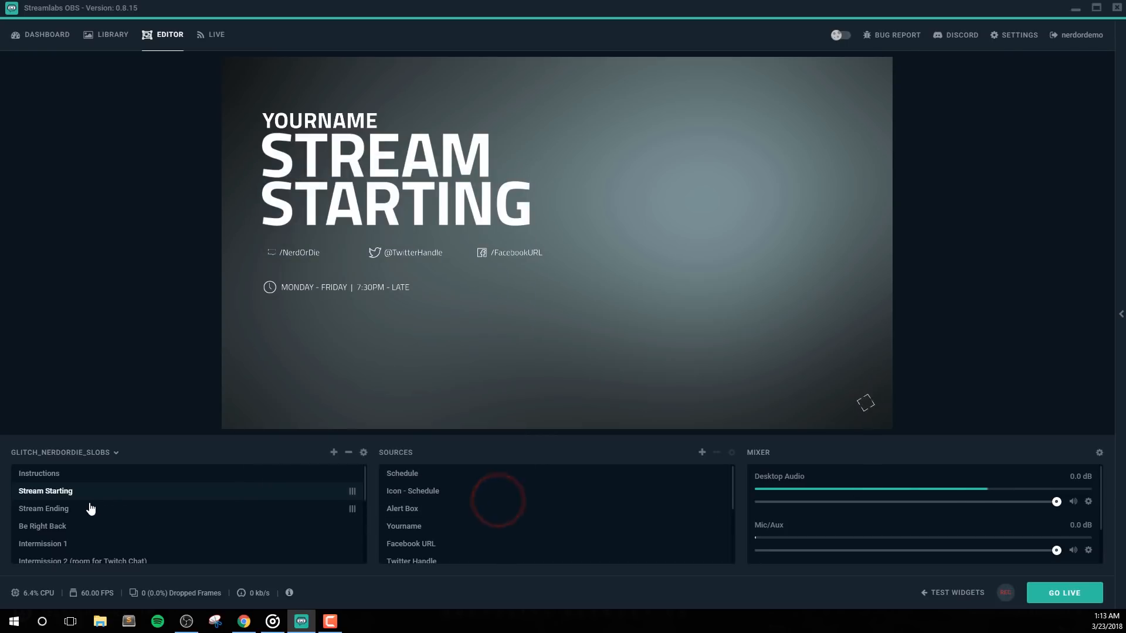
Test the stinger transition by switching from Stream Starting to the Stream Ending scene
{"action": "left_click", "coordinate": [91, 508]}
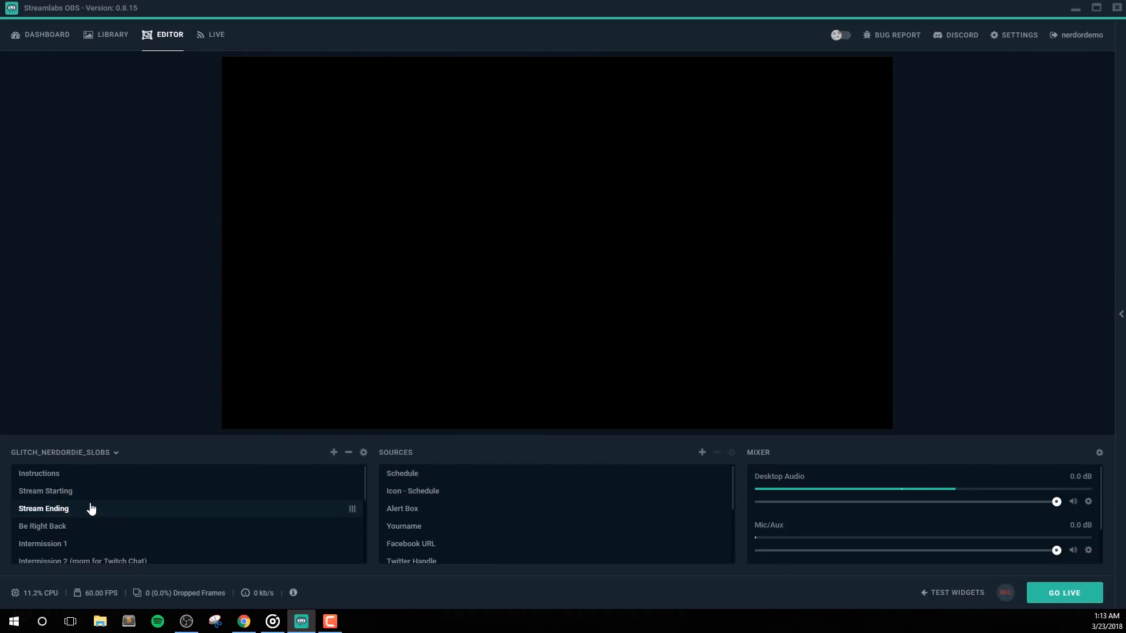